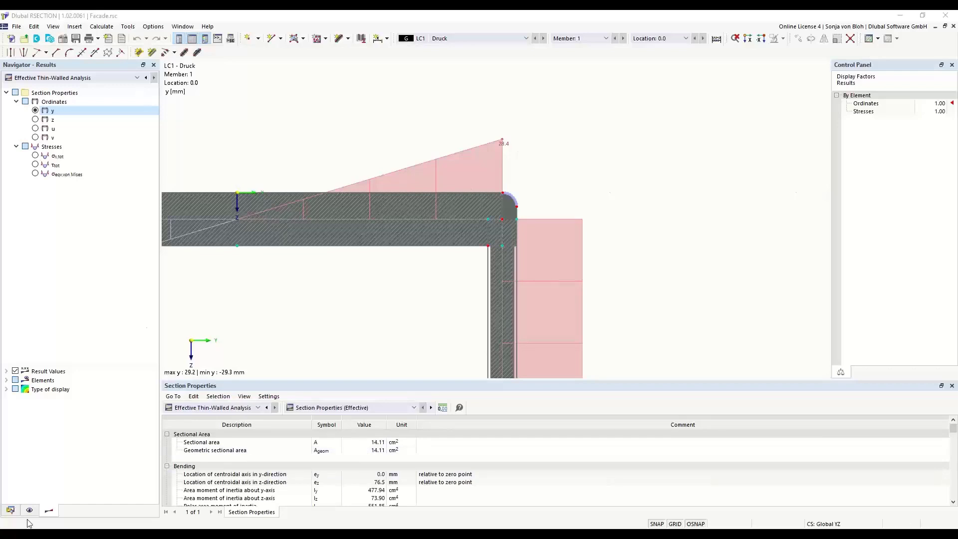
# - Start a new model named Example 1 and set its analysis method to Thin-Walled Analysis
pyautogui.click(10, 510)
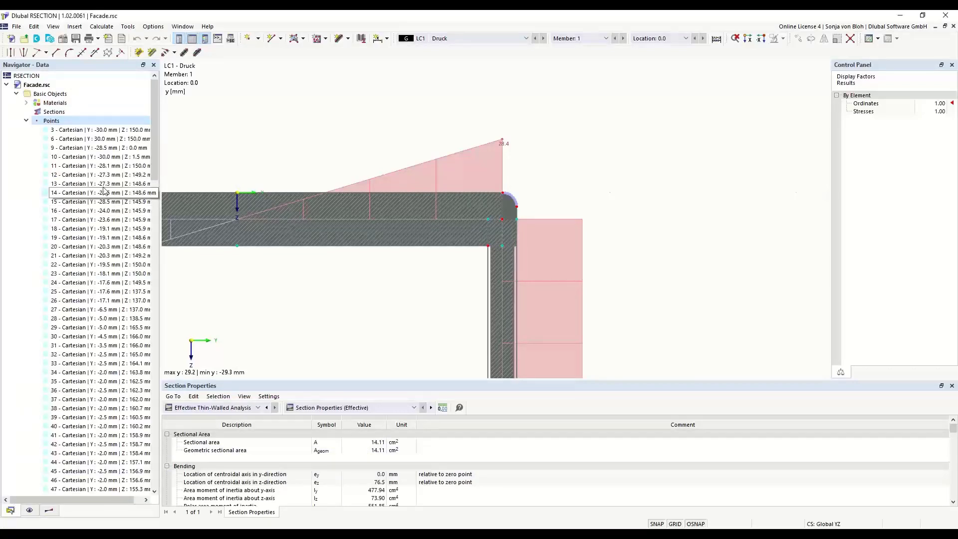
pyautogui.click(11, 39)
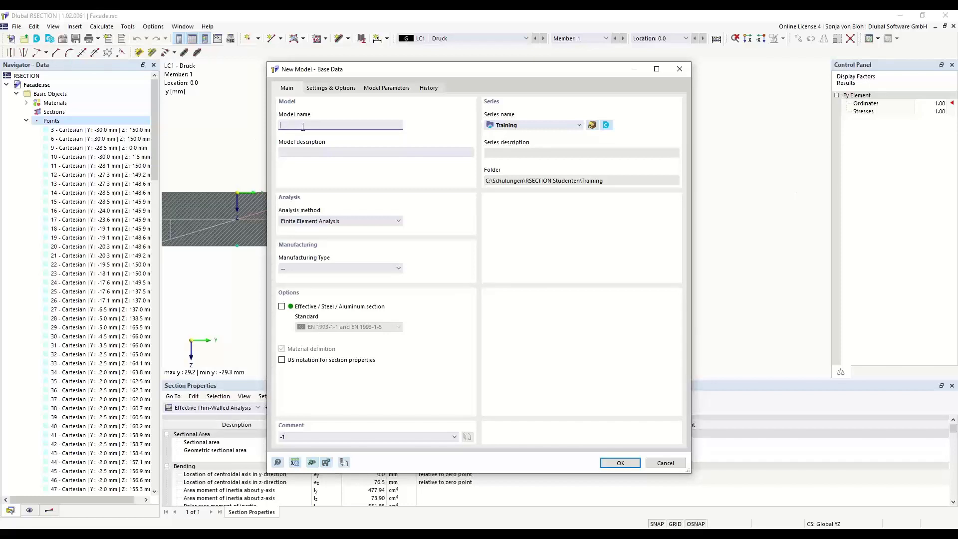
pyautogui.write('Example 1')
pyautogui.click(400, 222)
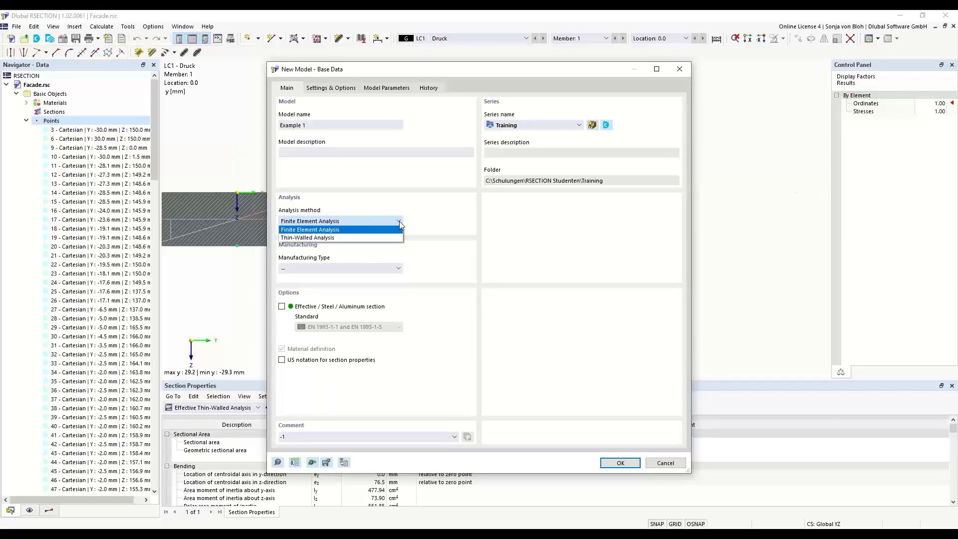
pyautogui.click(348, 238)
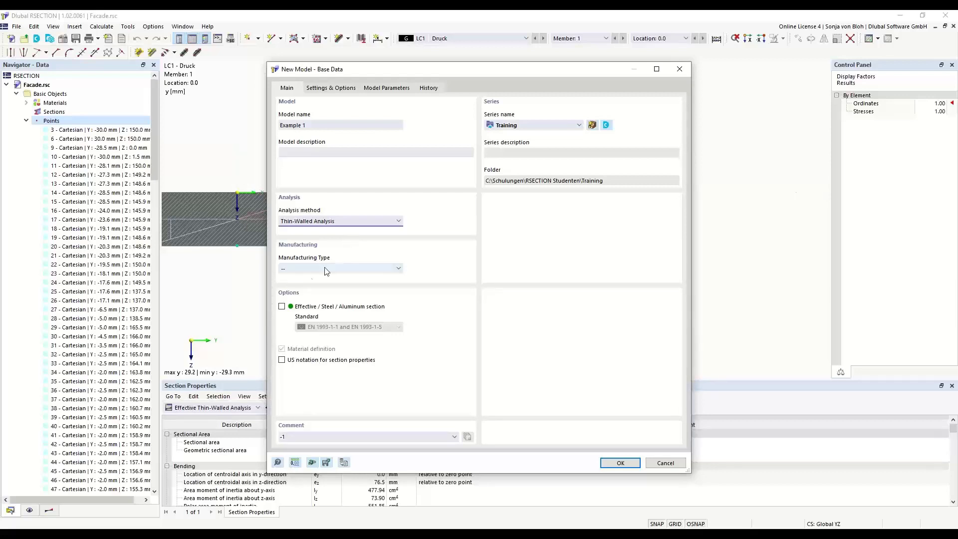
# - Enable the effective steel section option with standard EN 1993-1-1 and EN 1993-1-5, and create the model
pyautogui.click(282, 307)
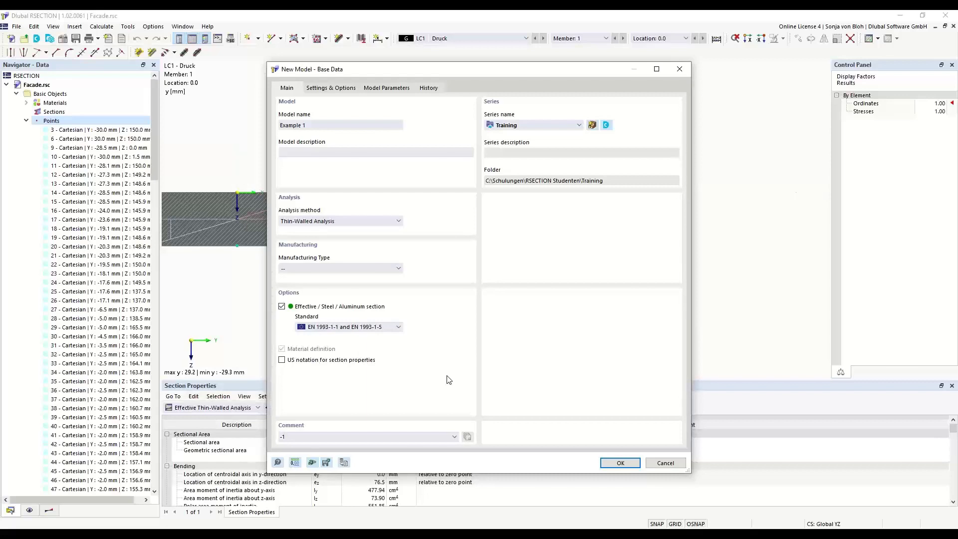
pyautogui.click(400, 328)
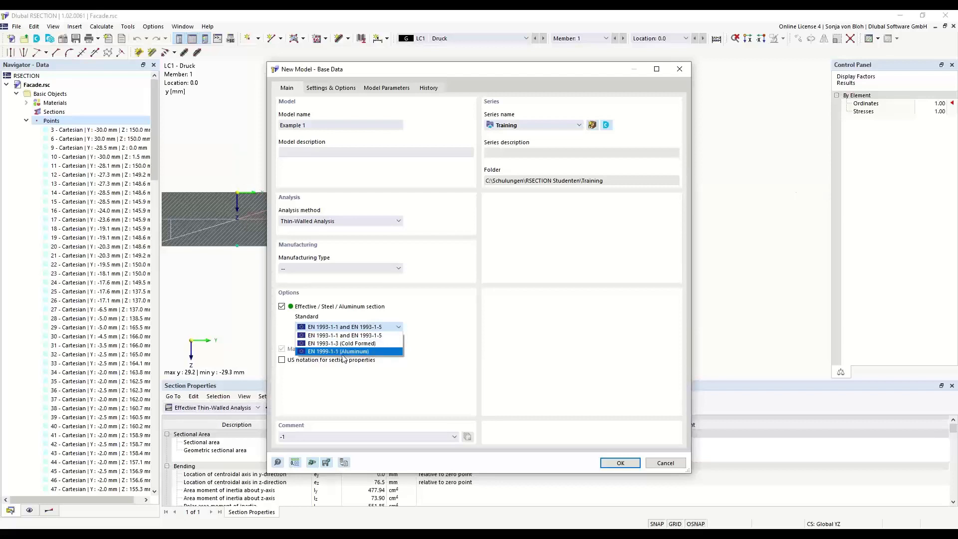
pyautogui.click(366, 337)
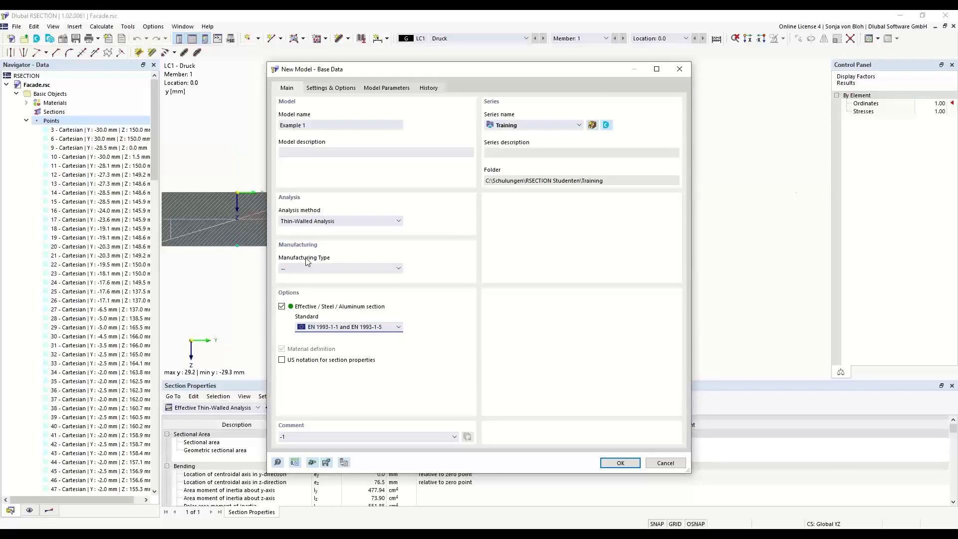
pyautogui.click(399, 268)
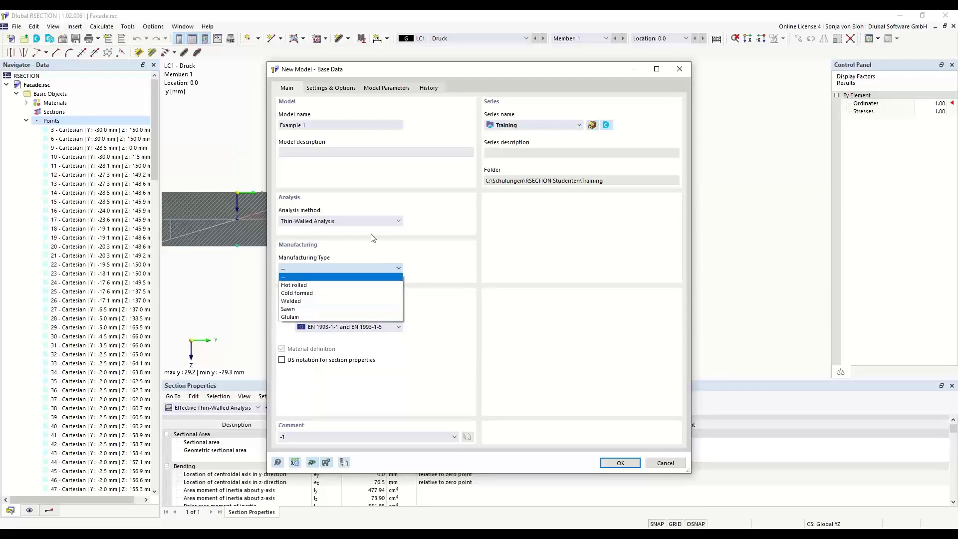
pyautogui.click(393, 249)
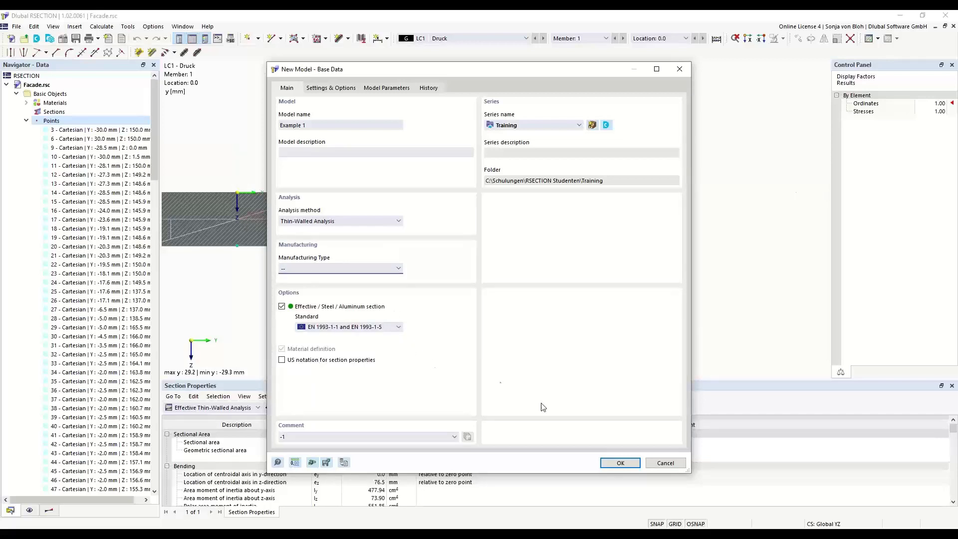
pyautogui.click(619, 462)
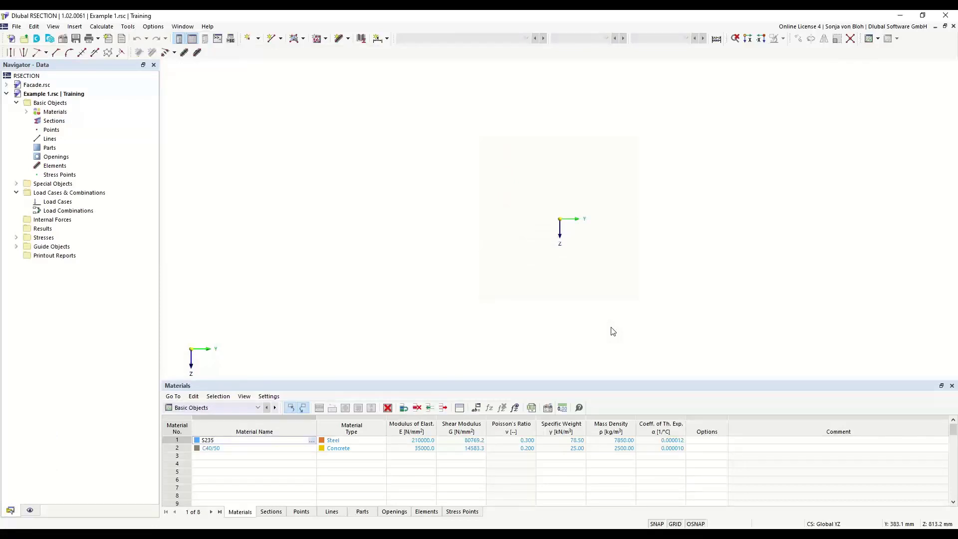
pyautogui.click(27, 113)
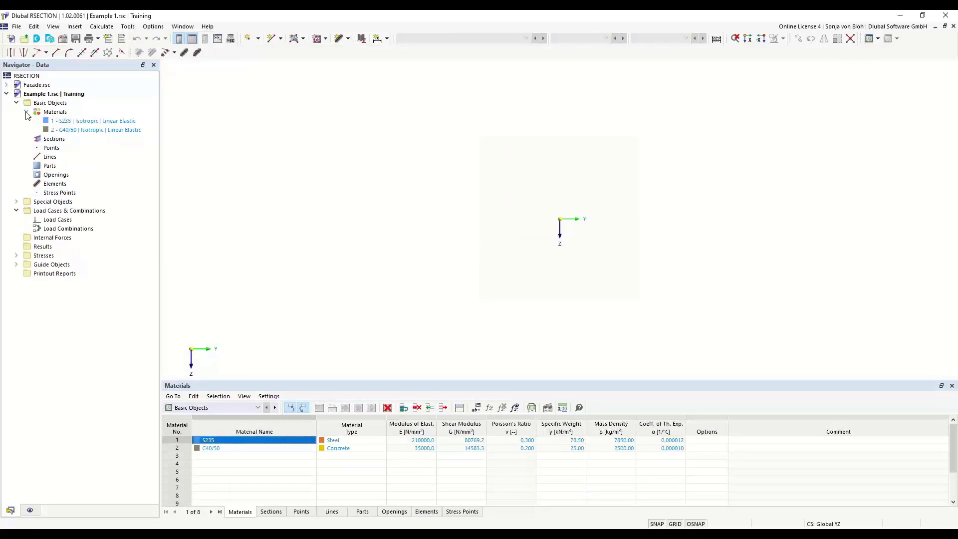
pyautogui.doubleClick(76, 121)
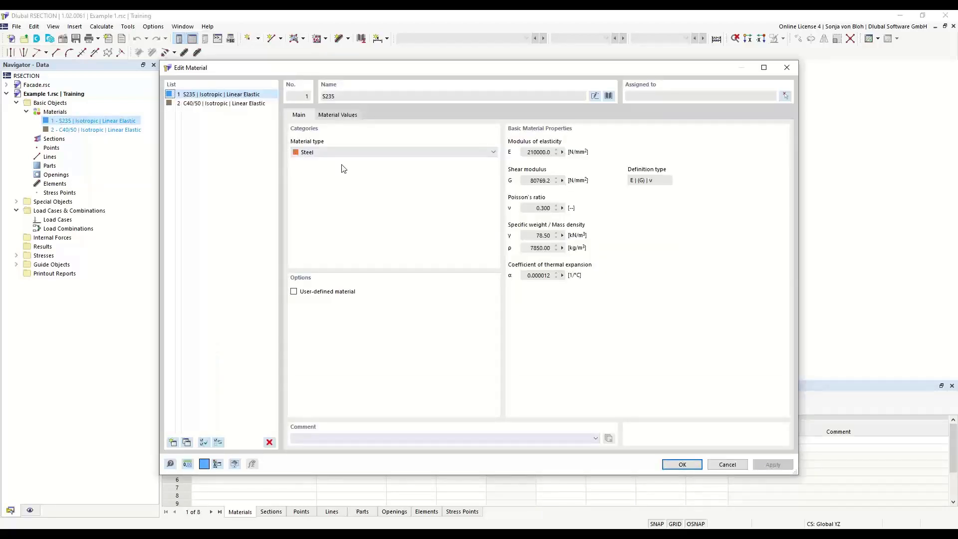
pyautogui.click(787, 68)
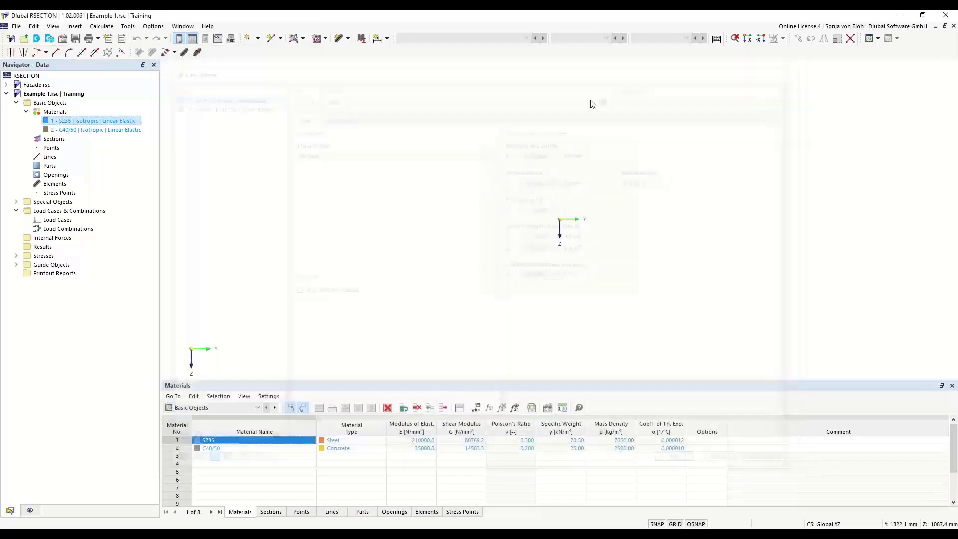
pyautogui.rightClick(58, 114)
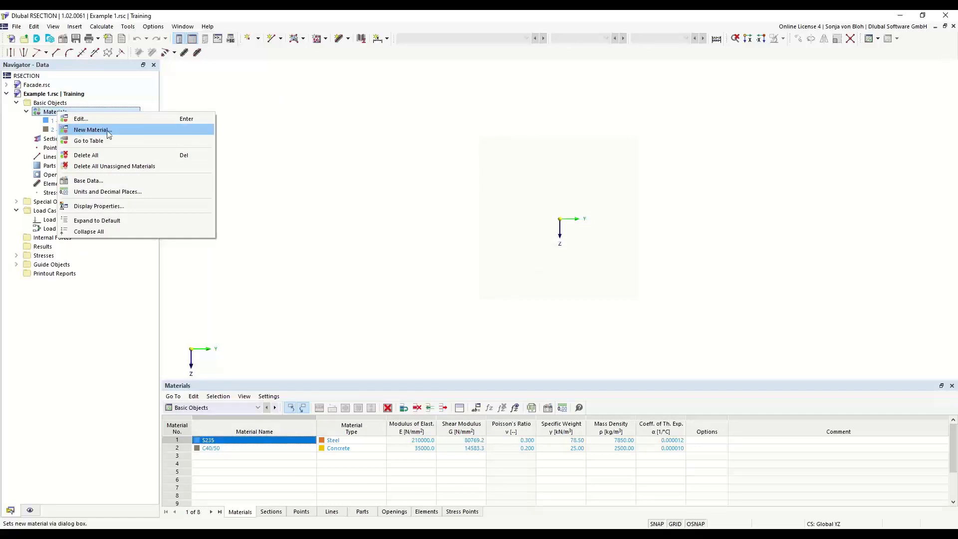
# - Open the S235 steel material for editing and enter S355 as its name
pyautogui.doubleClick(50, 121)
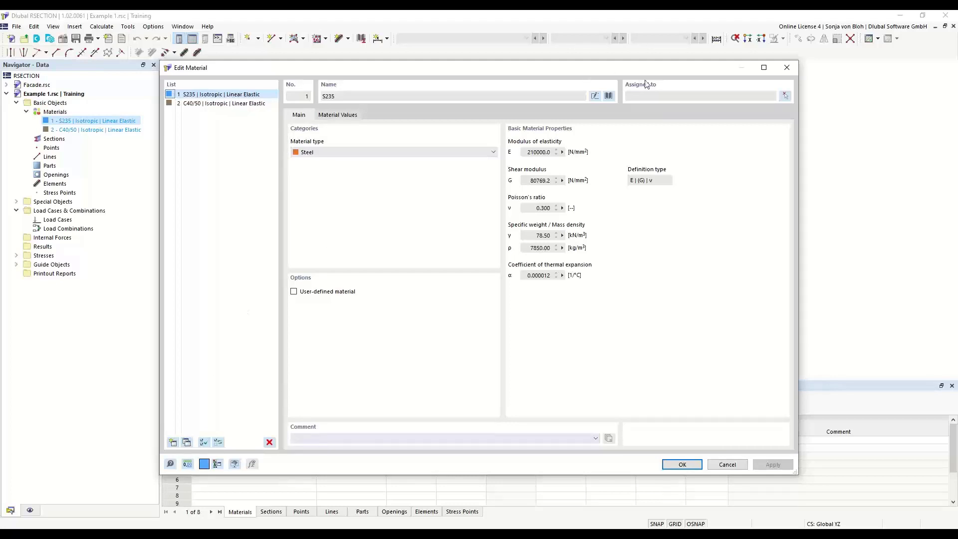
pyautogui.click(594, 96)
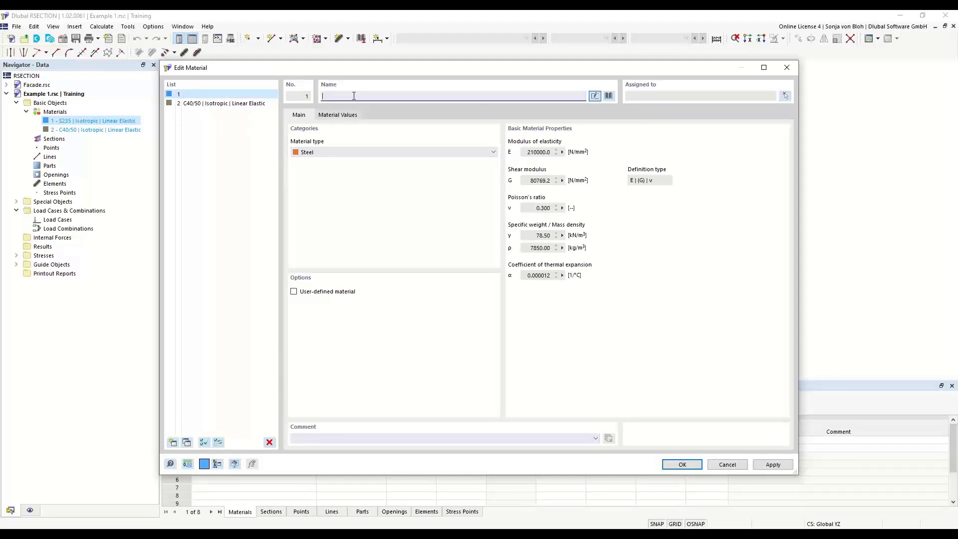
pyautogui.write('S355')
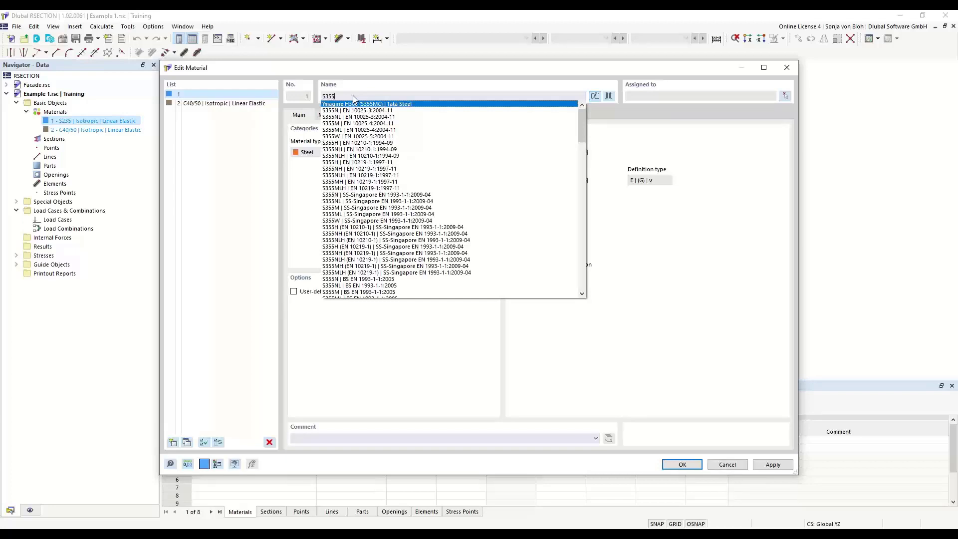
pyautogui.click(406, 85)
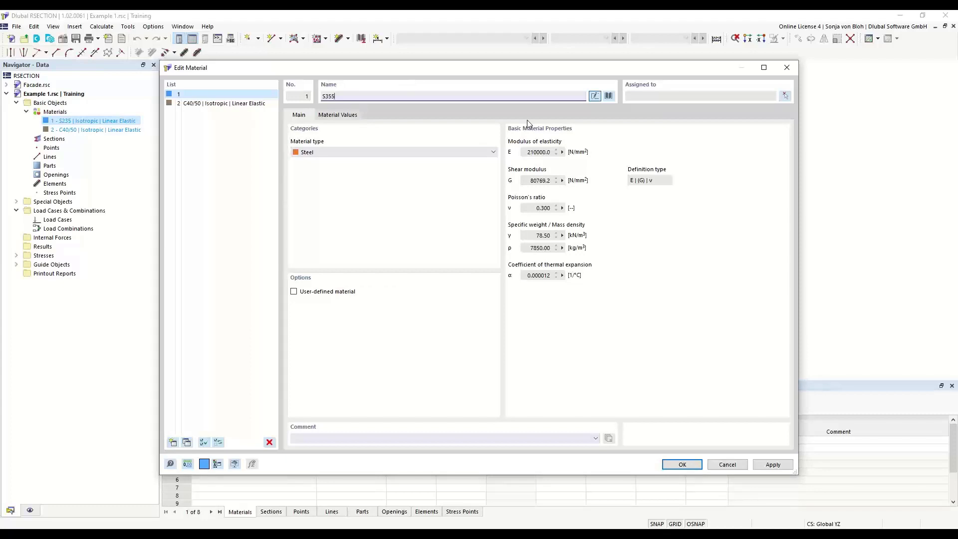
# - Filter the material library to Steel, search for S355, and assign S355 from the EN 1993-1-1:2005-05 series
pyautogui.click(609, 96)
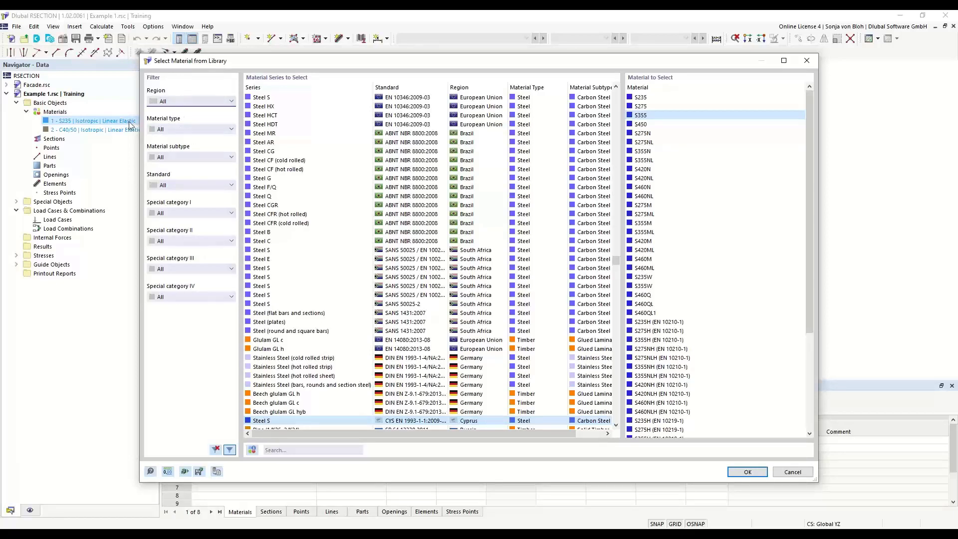
pyautogui.click(230, 130)
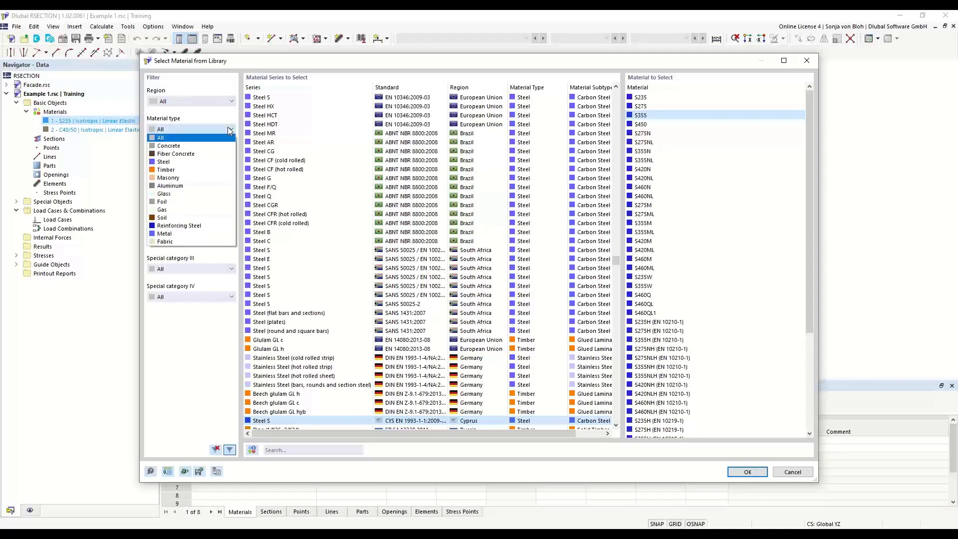
pyautogui.click(162, 162)
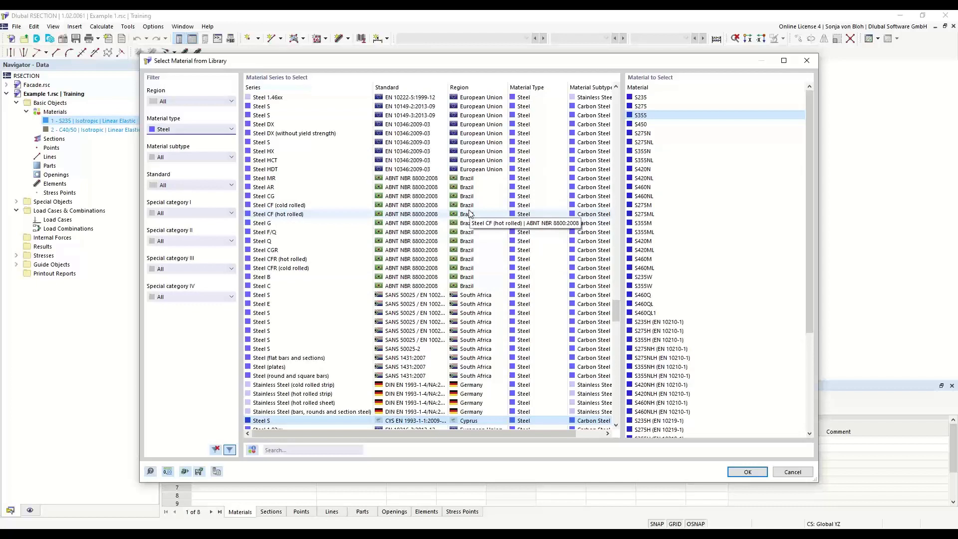
pyautogui.click(296, 450)
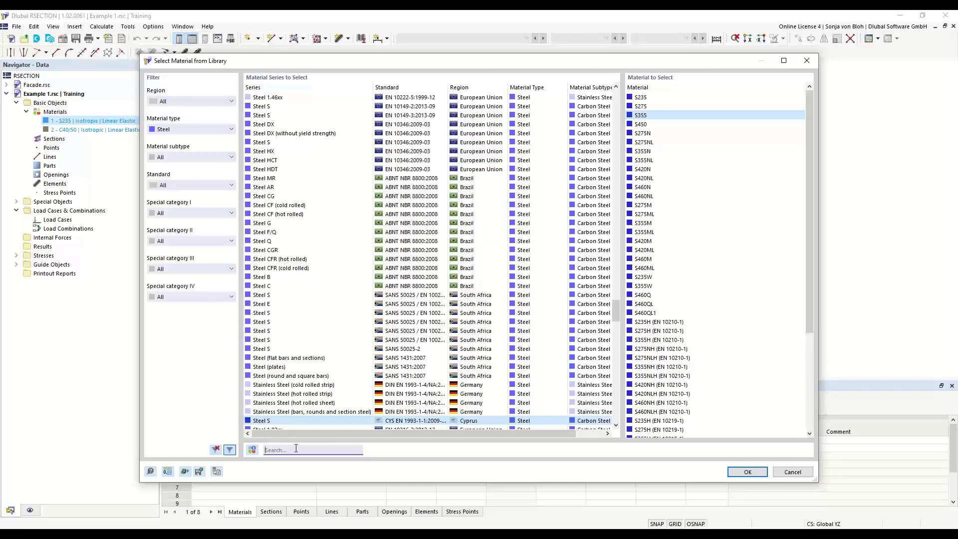
pyautogui.write('S355')
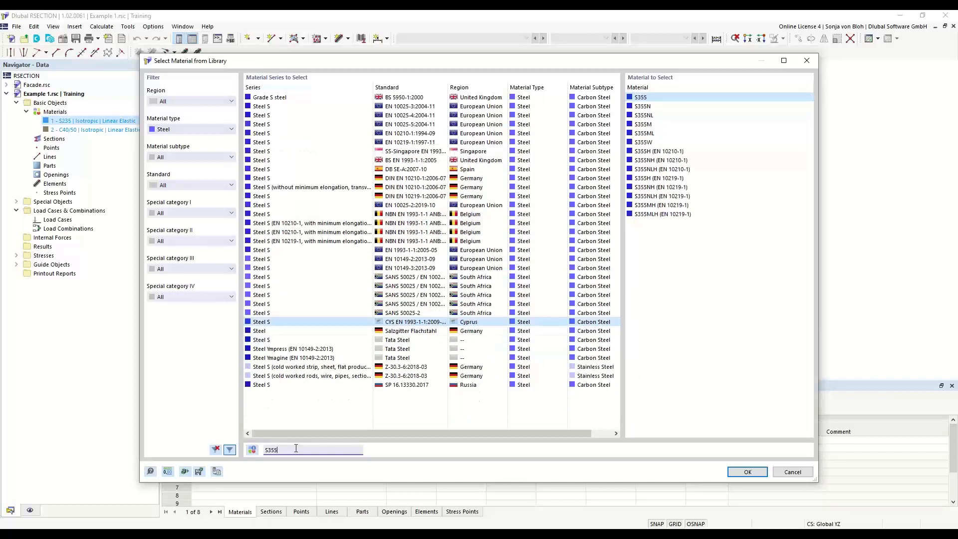
pyautogui.click(422, 251)
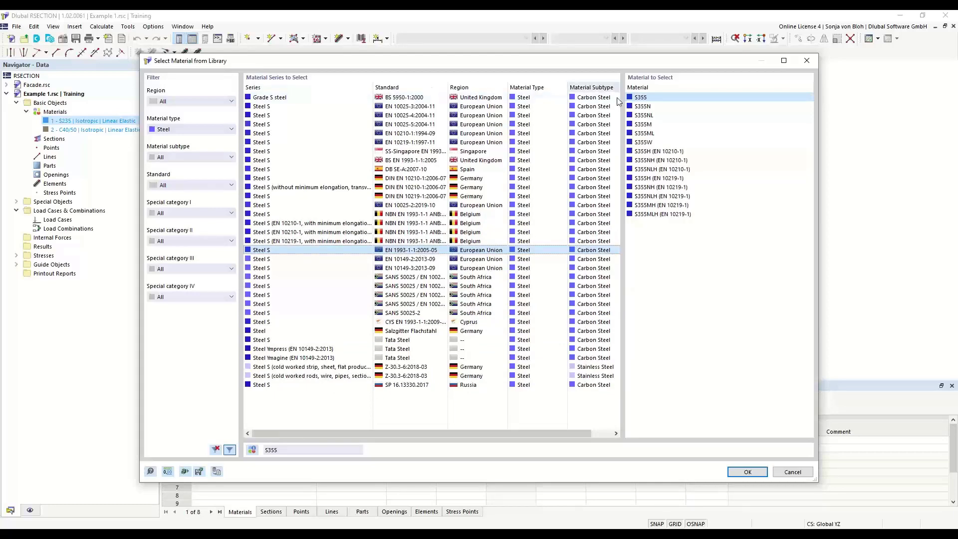
pyautogui.click(642, 98)
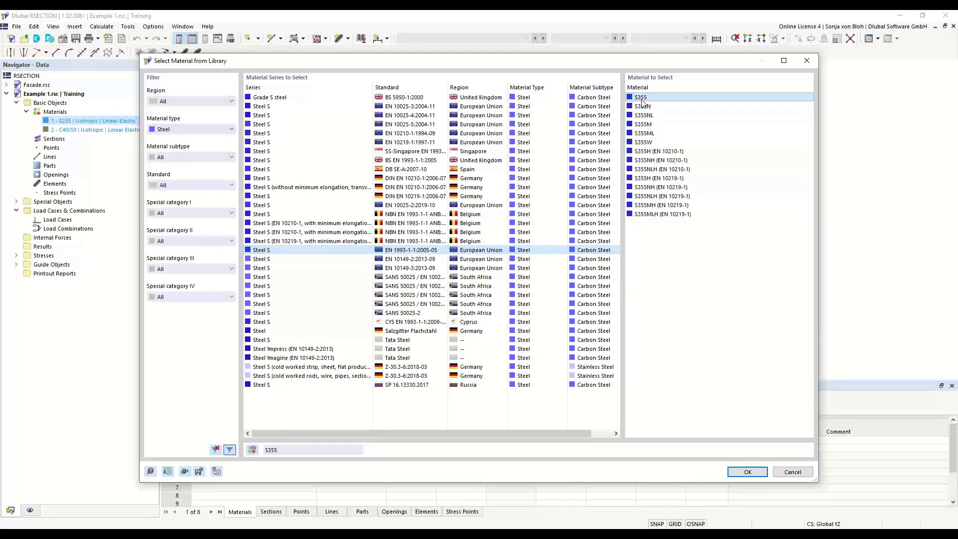
pyautogui.click(748, 472)
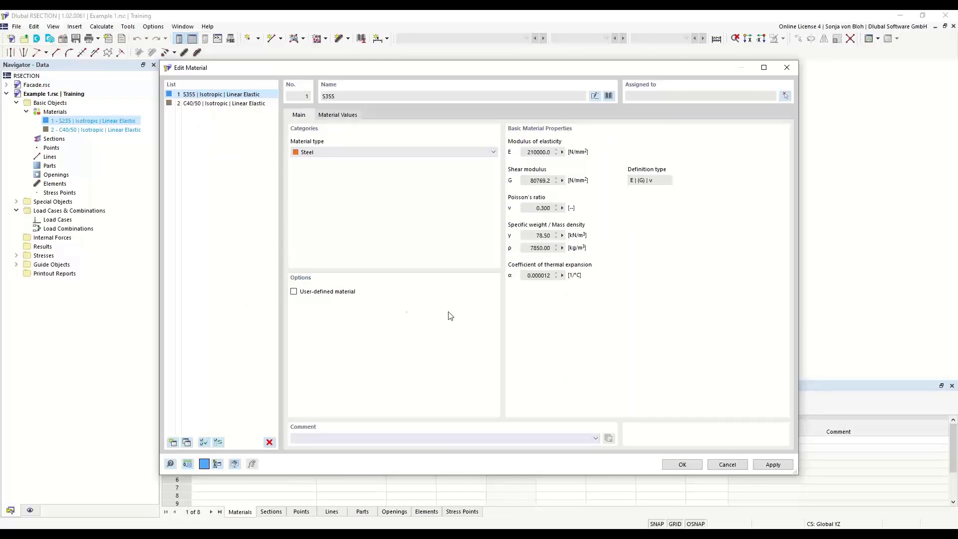
# - Examine the S355 material values with the user-defined option temporarily enabled, and accept the edited material
pyautogui.click(294, 294)
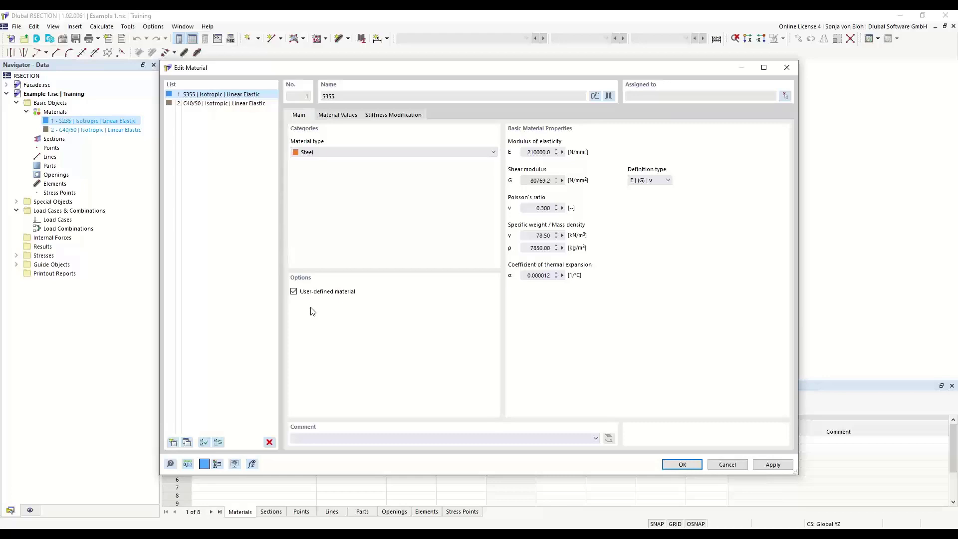
pyautogui.click(351, 118)
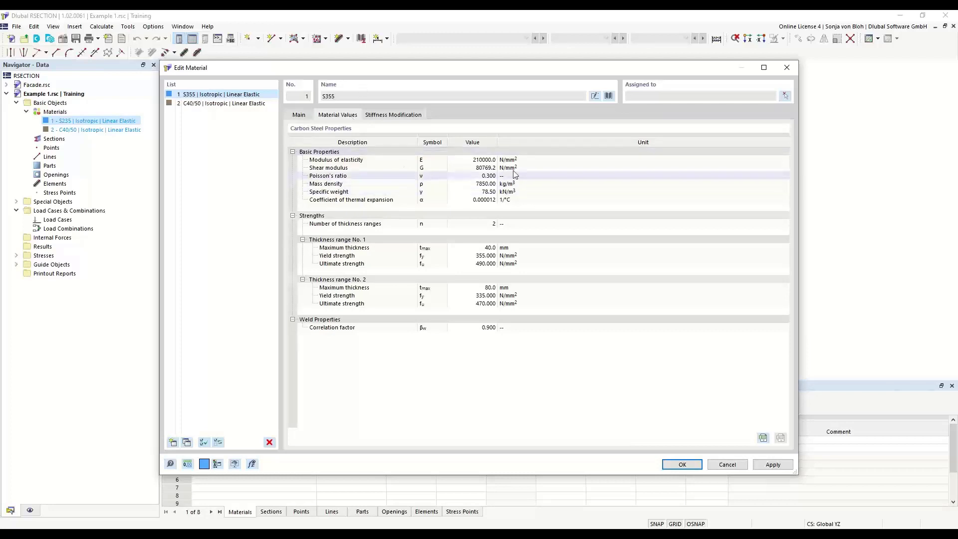
pyautogui.click(477, 159)
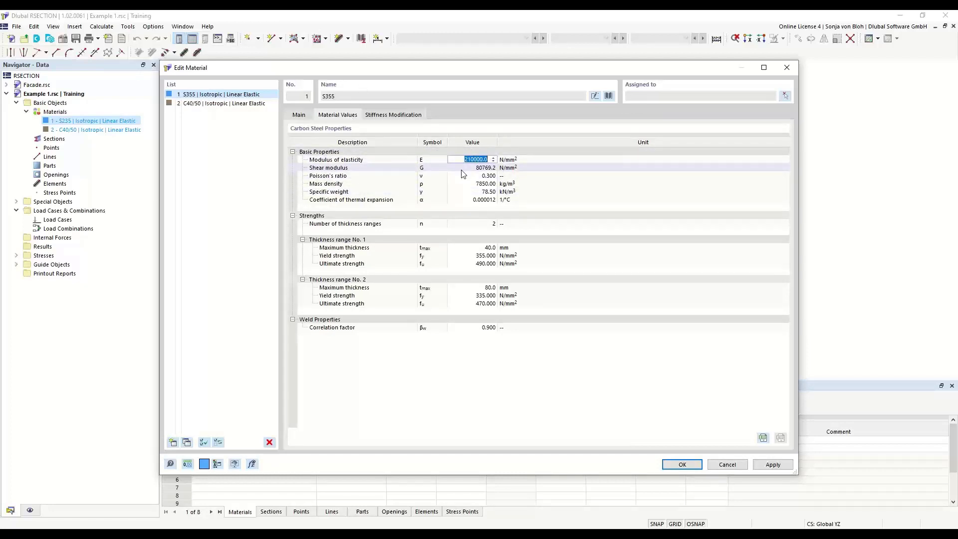
pyautogui.click(301, 116)
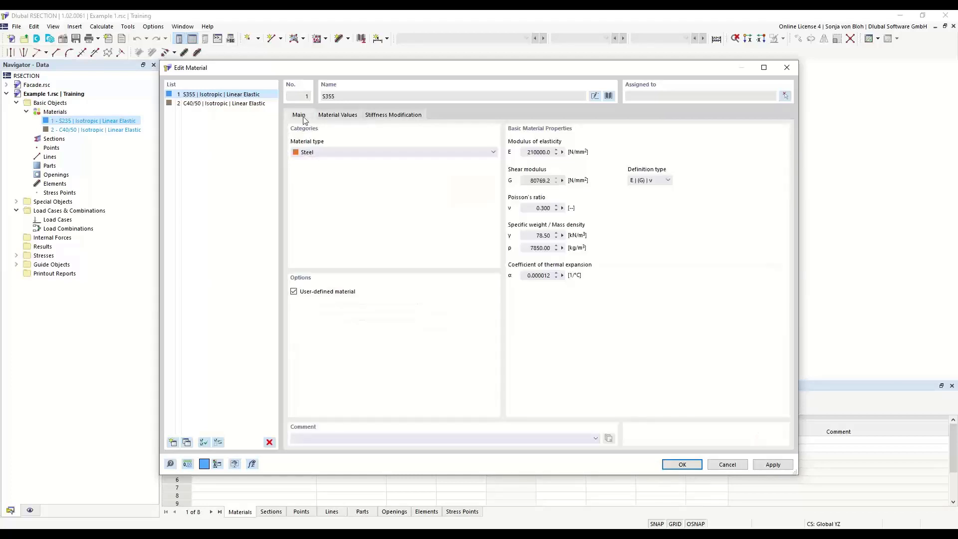
pyautogui.click(294, 291)
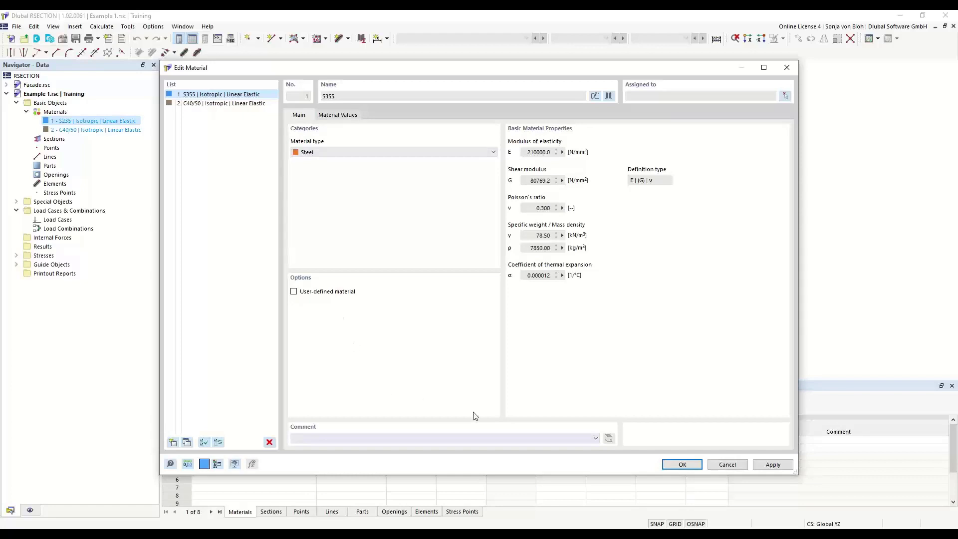
pyautogui.click(681, 465)
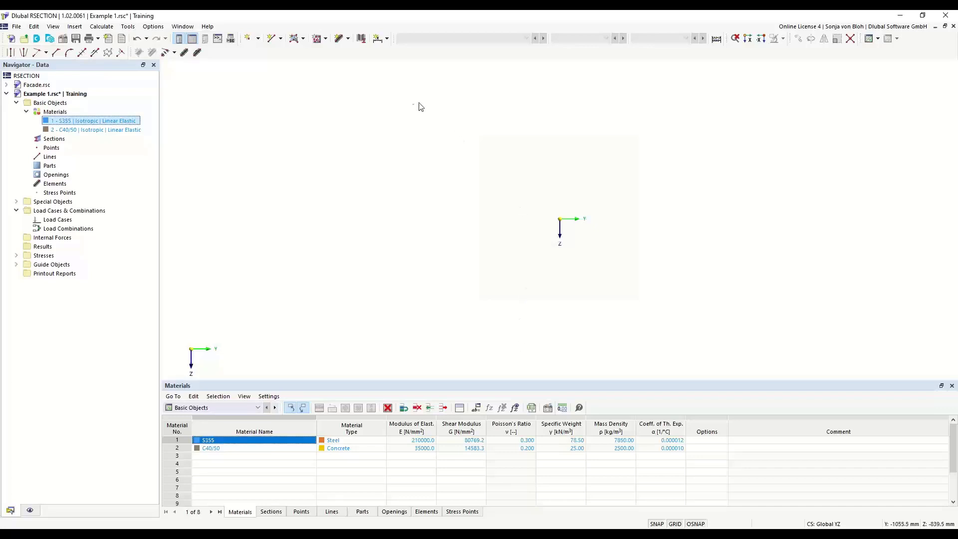
pyautogui.click(349, 39)
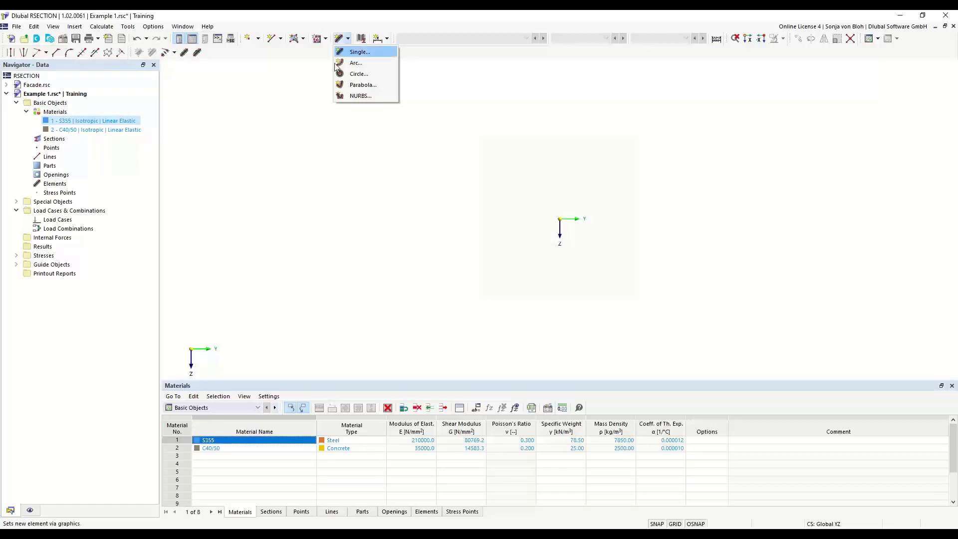
pyautogui.click(293, 121)
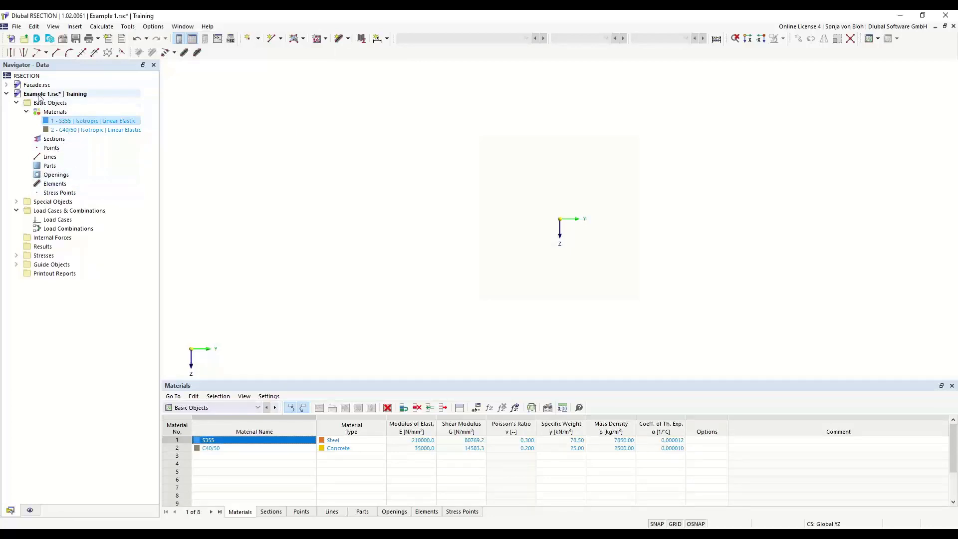
pyautogui.rightClick(61, 185)
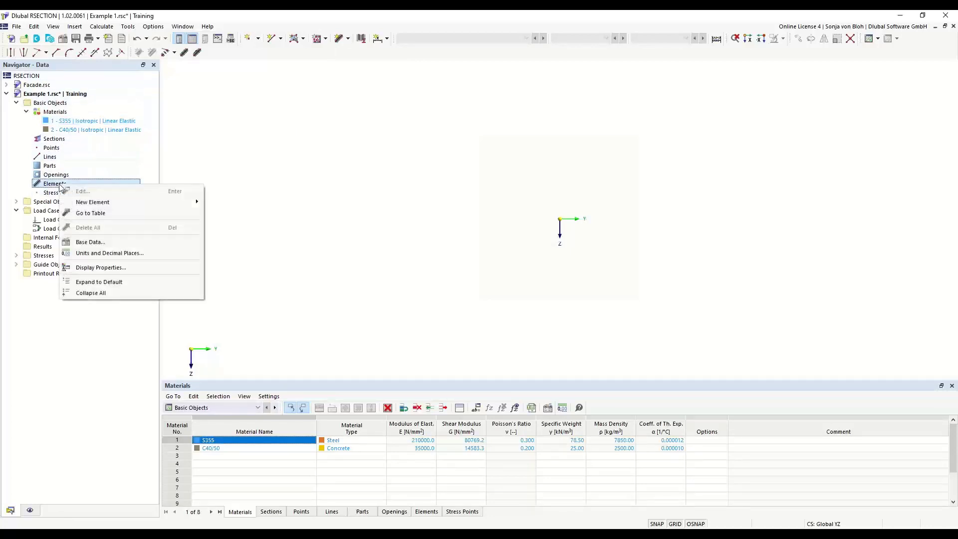
pyautogui.moveTo(80, 206)
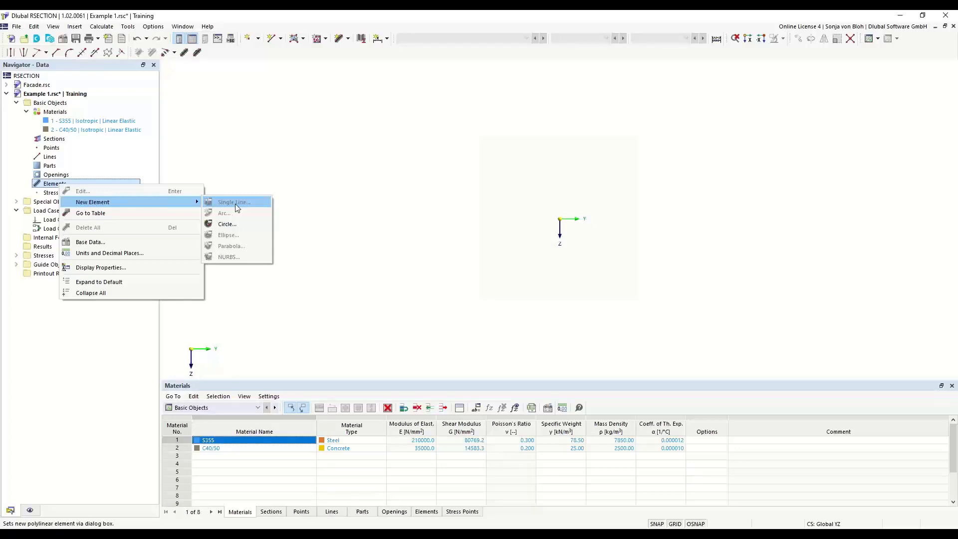
pyautogui.click(370, 183)
# - Place a single-line S355 element by length and direction from the origin, at 0°, 150 mm long and 10.7 mm thick
pyautogui.click(348, 39)
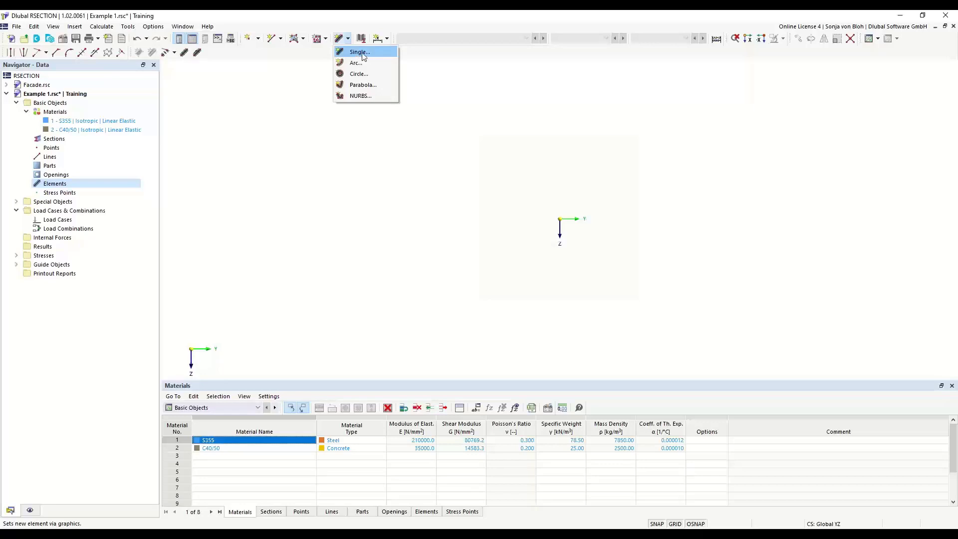
pyautogui.click(358, 53)
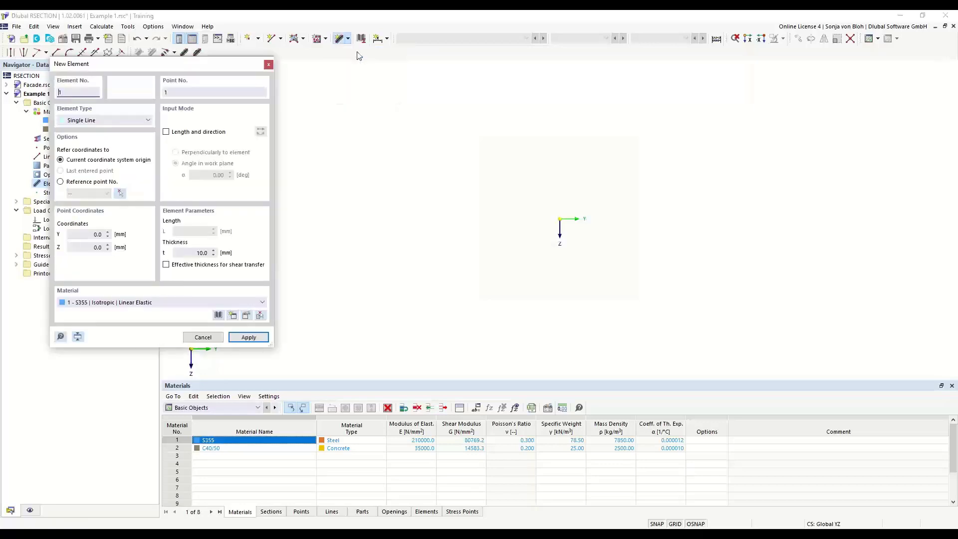
pyautogui.moveTo(168, 66); pyautogui.dragTo(313, 105)
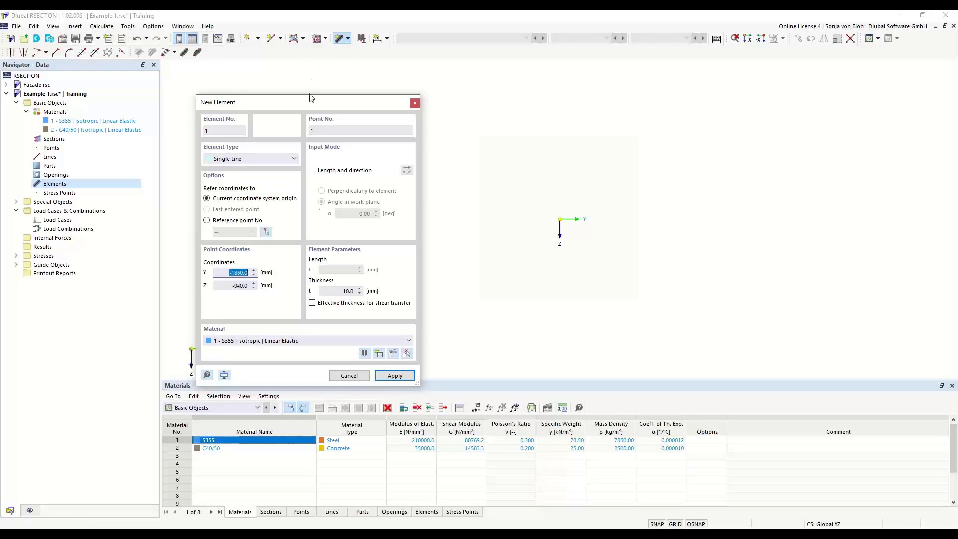
pyautogui.click(313, 170)
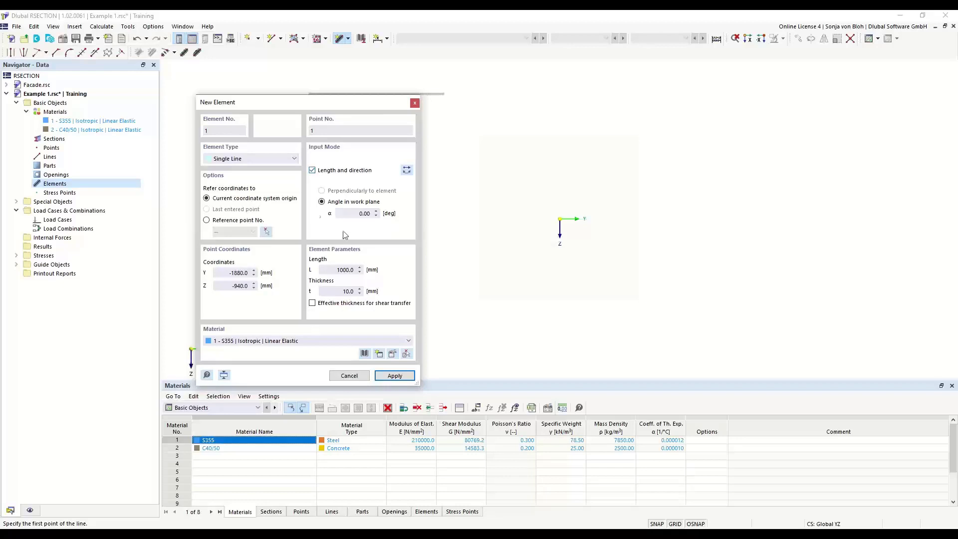
pyautogui.click(364, 213)
pyautogui.click(330, 269)
pyautogui.write('150')
pyautogui.press('Tab')
pyautogui.write('10,7')
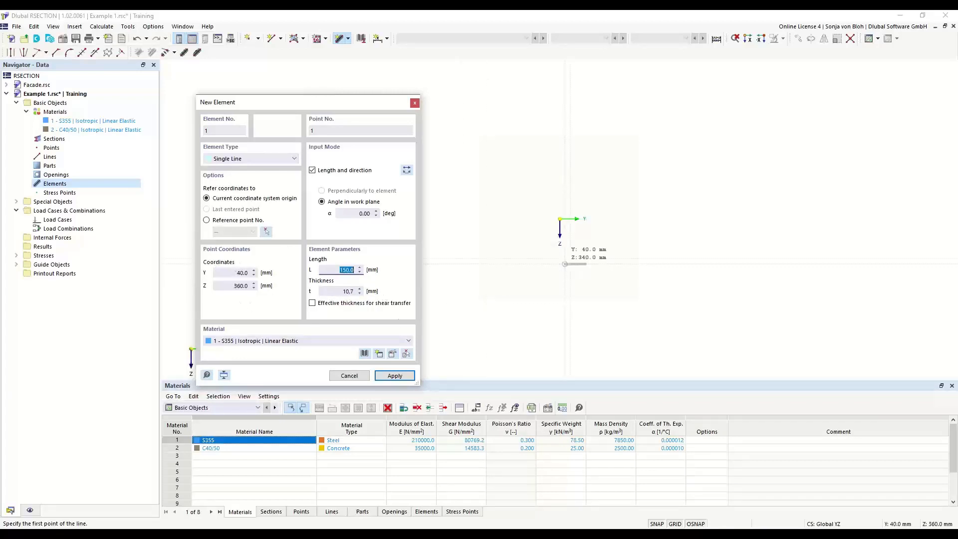
pyautogui.scroll(4, 568, 245)
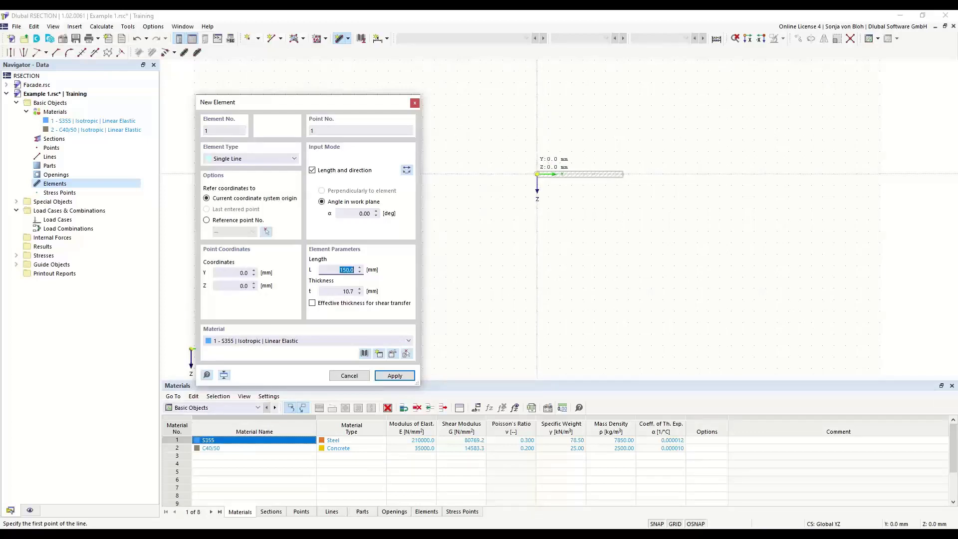
pyautogui.click(536, 174)
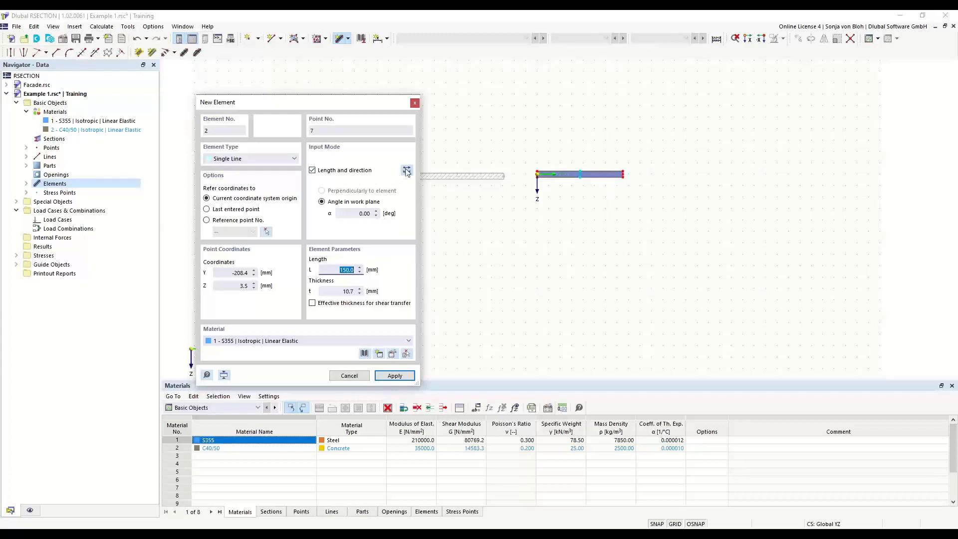
# - Add a web element rising from the bottom flange's midpoint, at 90° with reversed direction, 289.3 mm long and 7.1 mm thick
pyautogui.click(369, 213)
pyautogui.write('90')
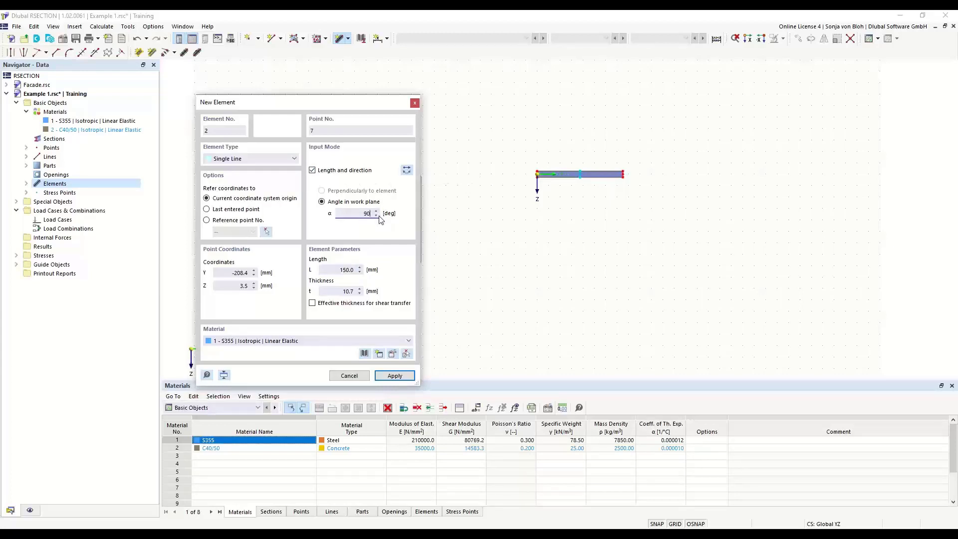
pyautogui.press('Tab')
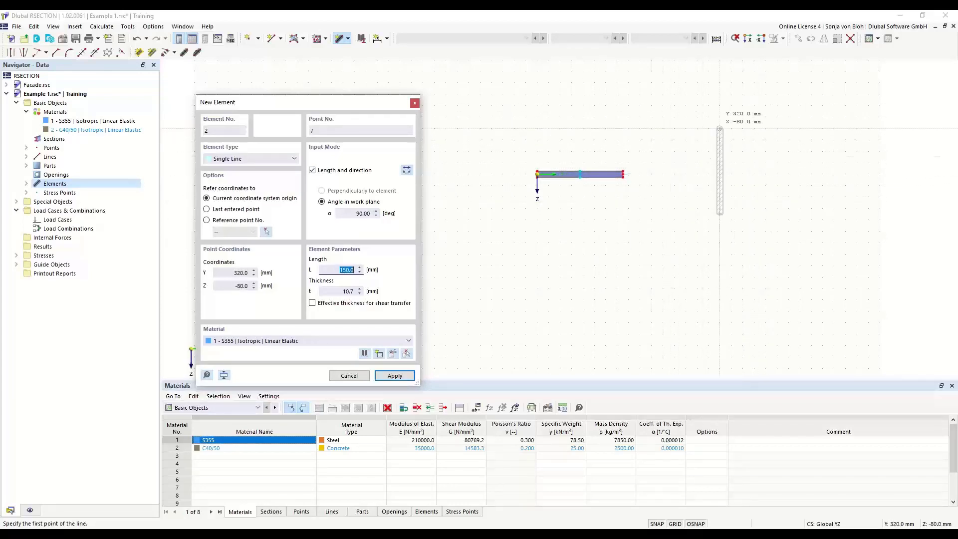
pyautogui.click(408, 170)
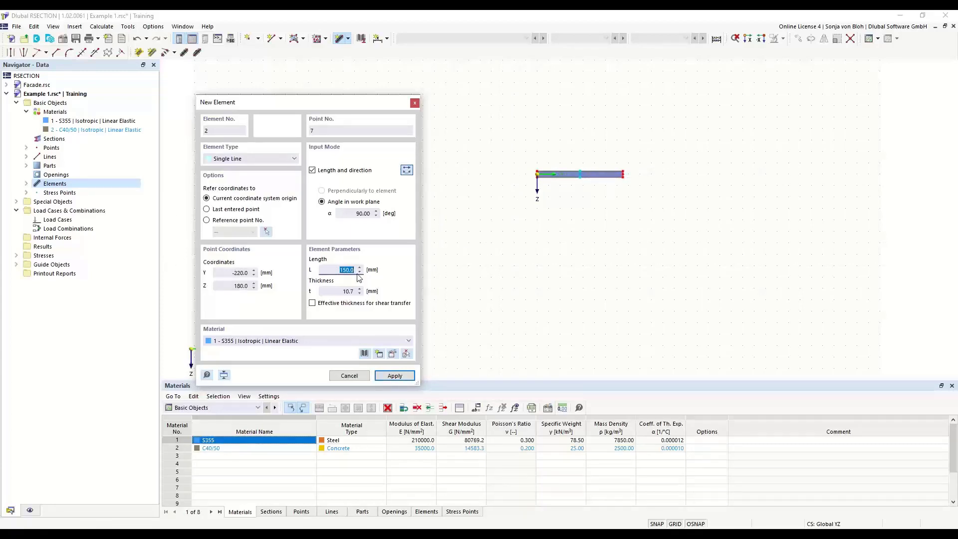
pyautogui.write('289.3')
pyautogui.press('Tab')
pyautogui.write('7,1')
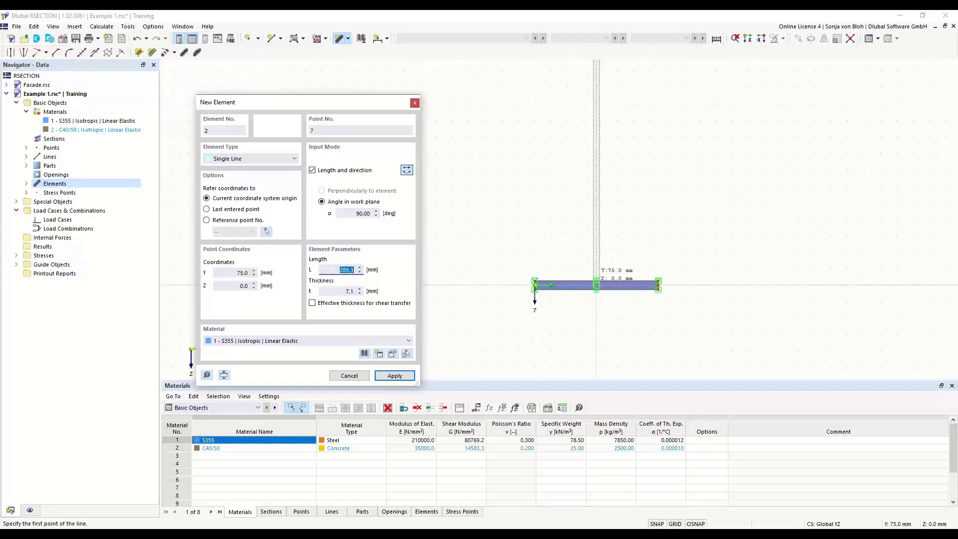
pyautogui.scroll(3, 605, 282)
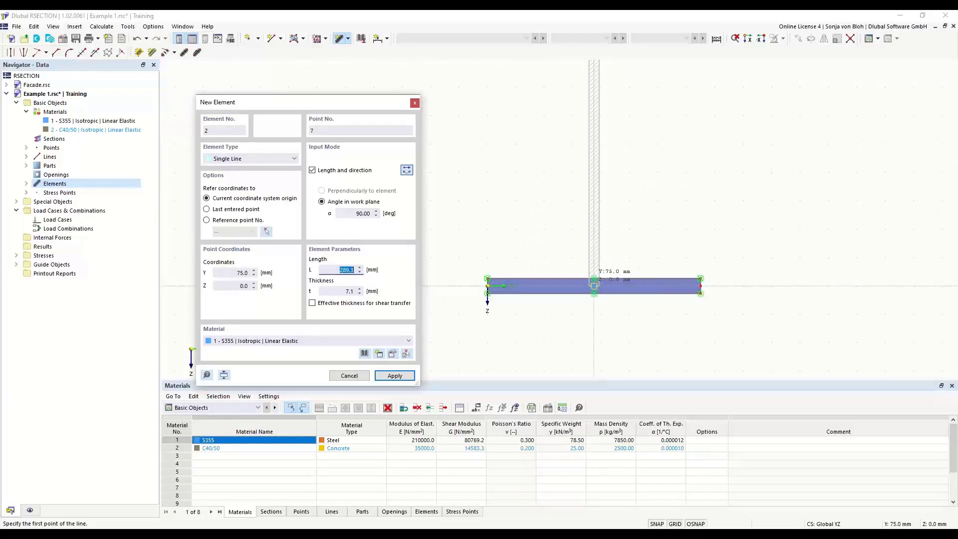
pyautogui.click(594, 286)
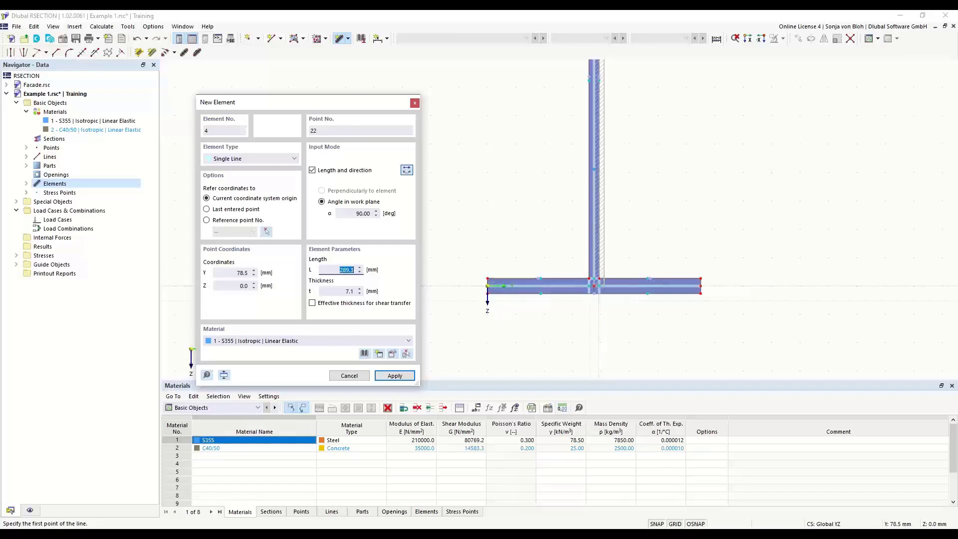
pyautogui.scroll(3, 599, 286)
pyautogui.scroll(-2, 542, 285)
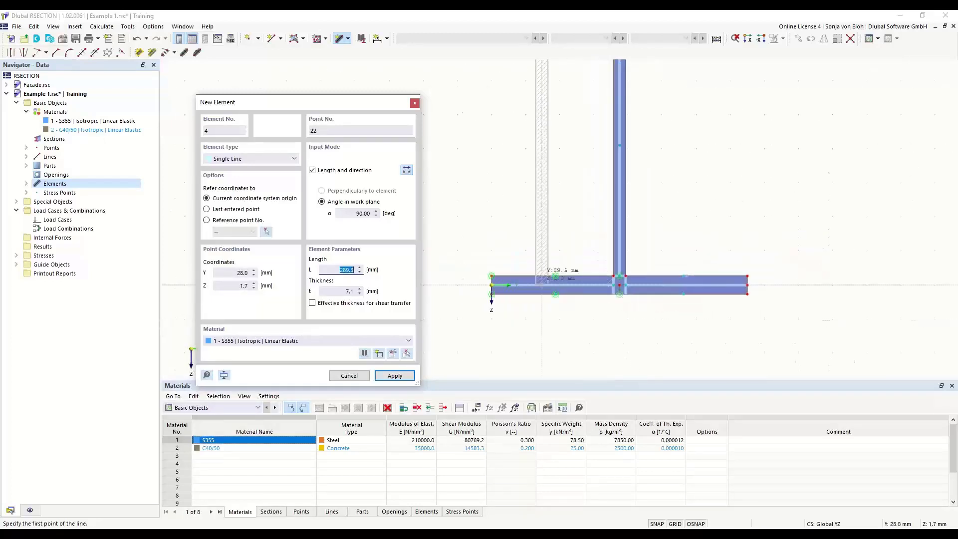
pyautogui.scroll(2, 542, 285)
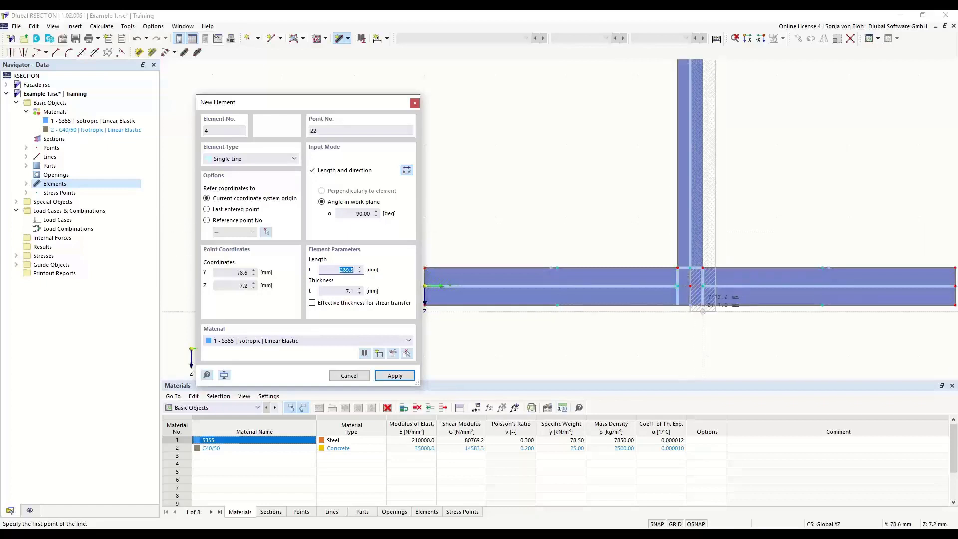
pyautogui.scroll(-3, 657, 318)
pyautogui.scroll(-1, 656, 320)
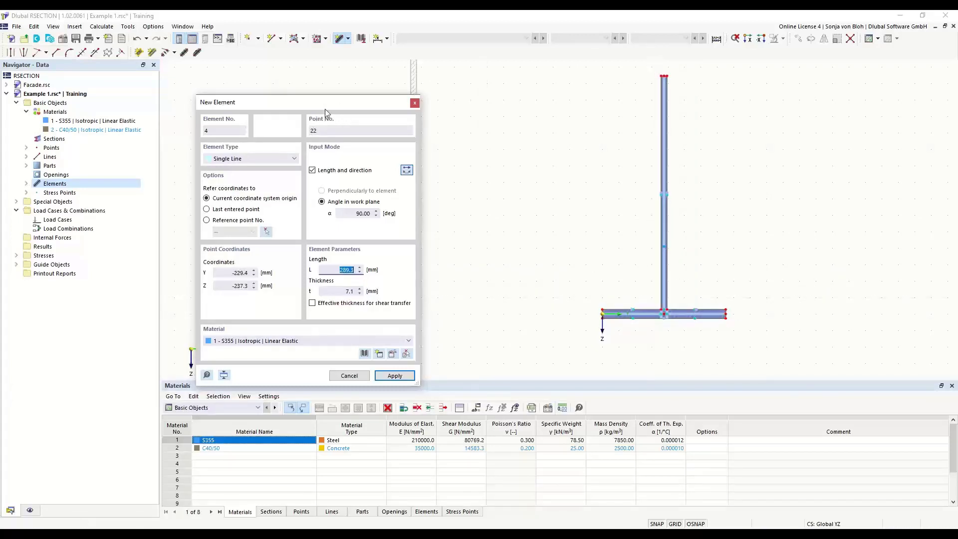
# - Add the left half of the top flange from the web's upper end, at 0°, 75 mm long and 10.7 mm thick
pyautogui.moveTo(338, 111); pyautogui.dragTo(373, 87)
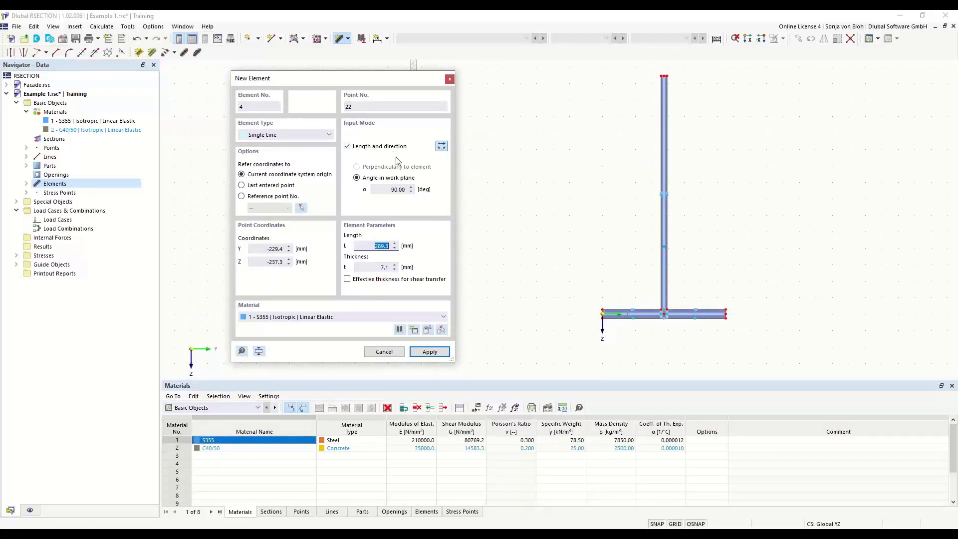
pyautogui.doubleClick(391, 190)
pyautogui.write('0')
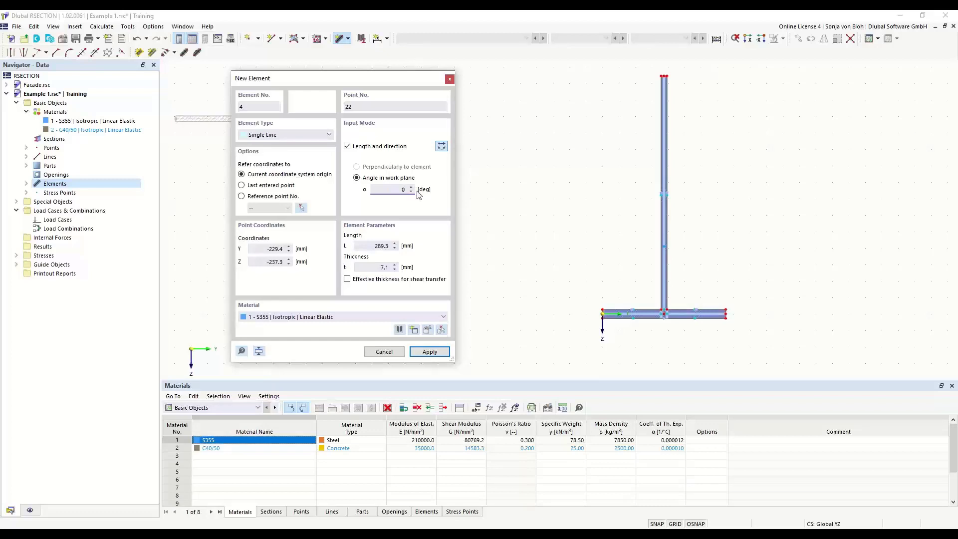
pyautogui.doubleClick(382, 245)
pyautogui.write('75')
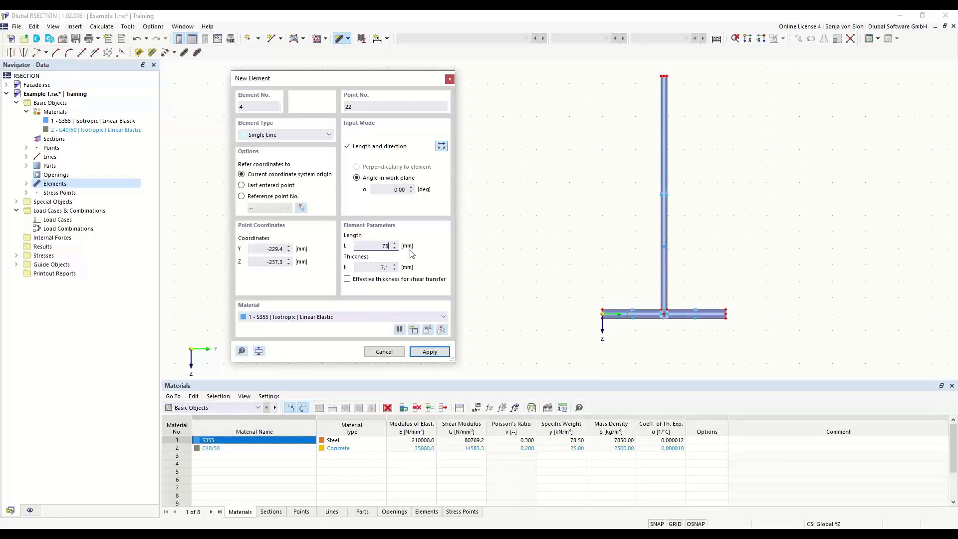
pyautogui.doubleClick(369, 268)
pyautogui.write('10')
pyautogui.write(',7')
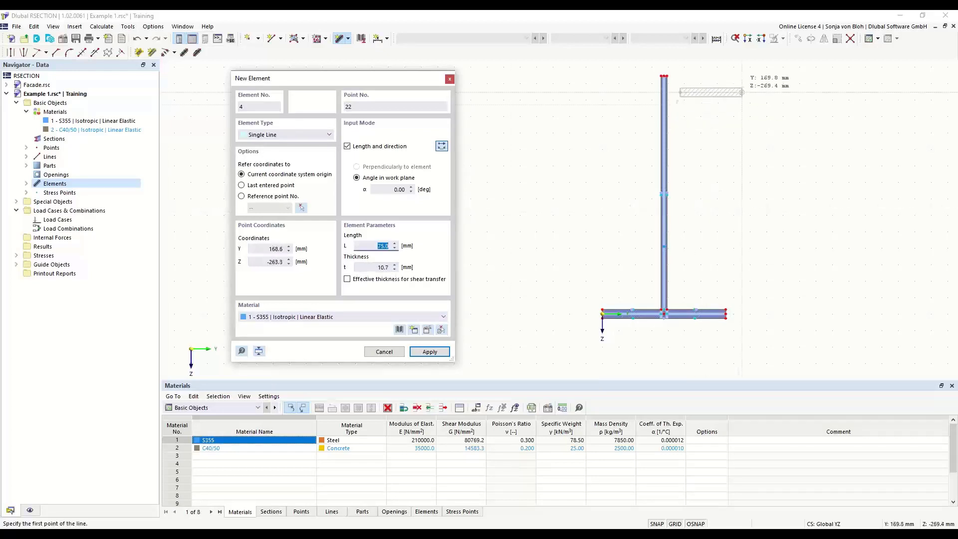
pyautogui.scroll(1, 741, 96)
pyautogui.scroll(3, 646, 104)
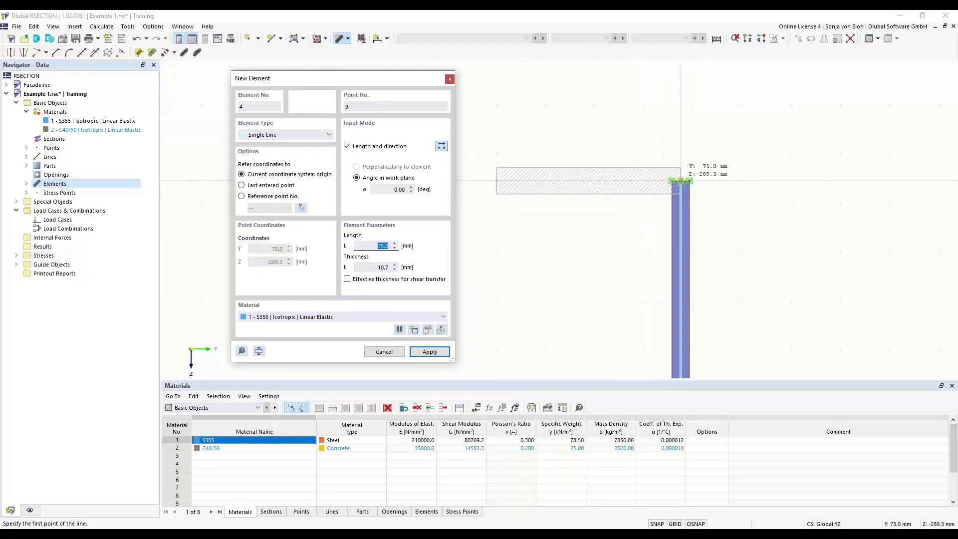
pyautogui.click(681, 181)
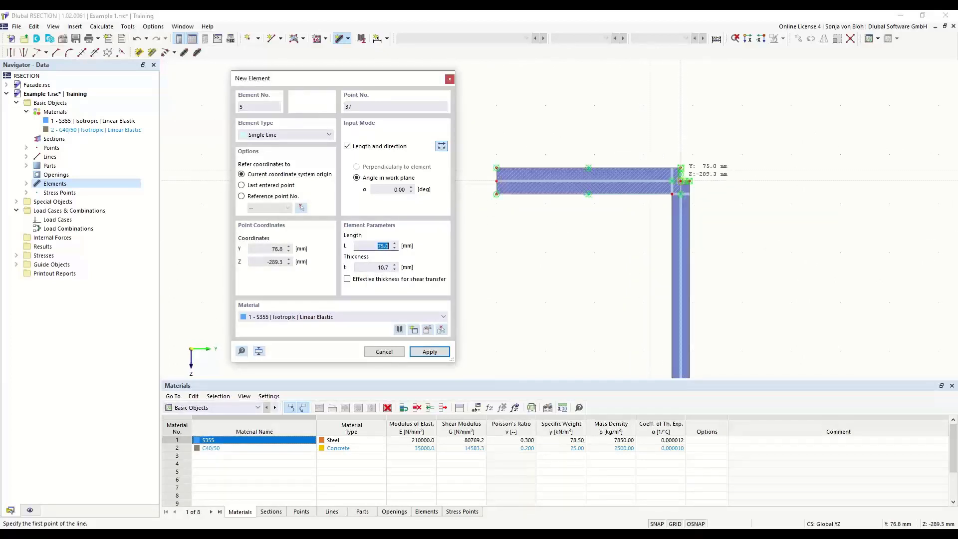
# - Reverse the element direction, add the right half of the top flange from the web's upper end, and finish element input
pyautogui.click(441, 146)
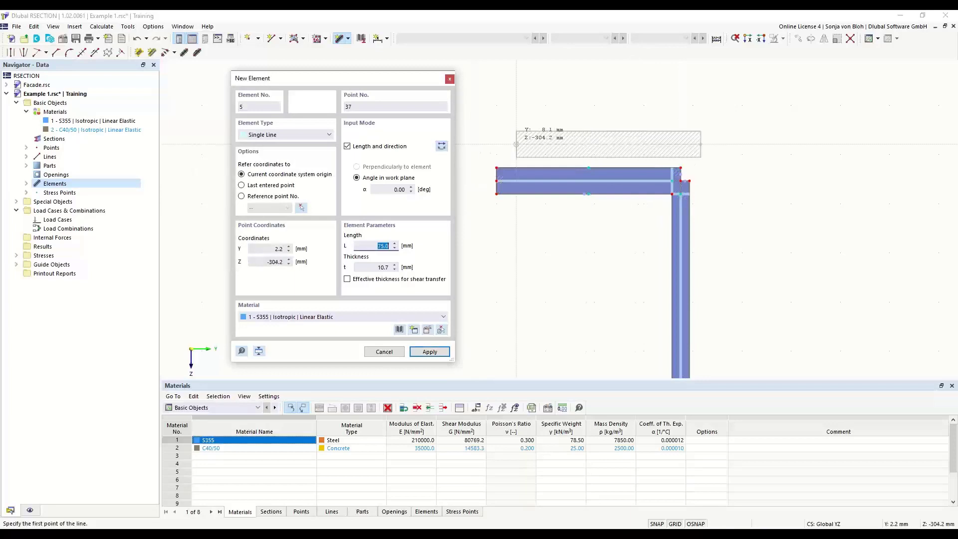
pyautogui.scroll(2, 689, 164)
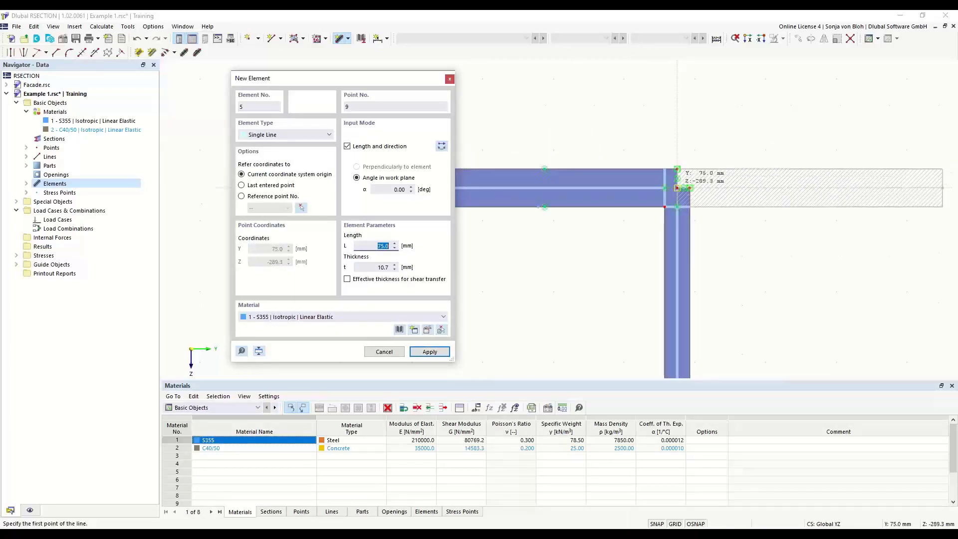
pyautogui.click(678, 188)
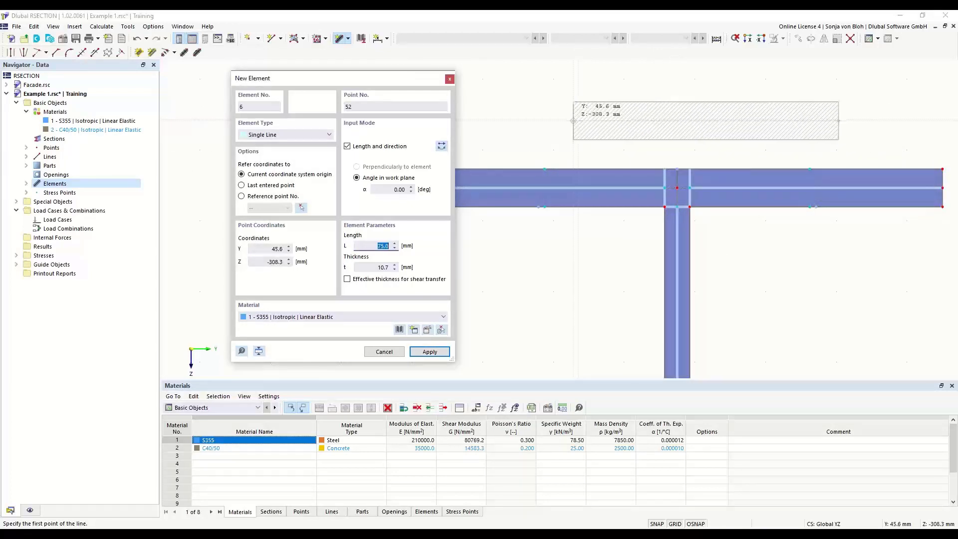
pyautogui.press('Escape')
pyautogui.press('Escape')
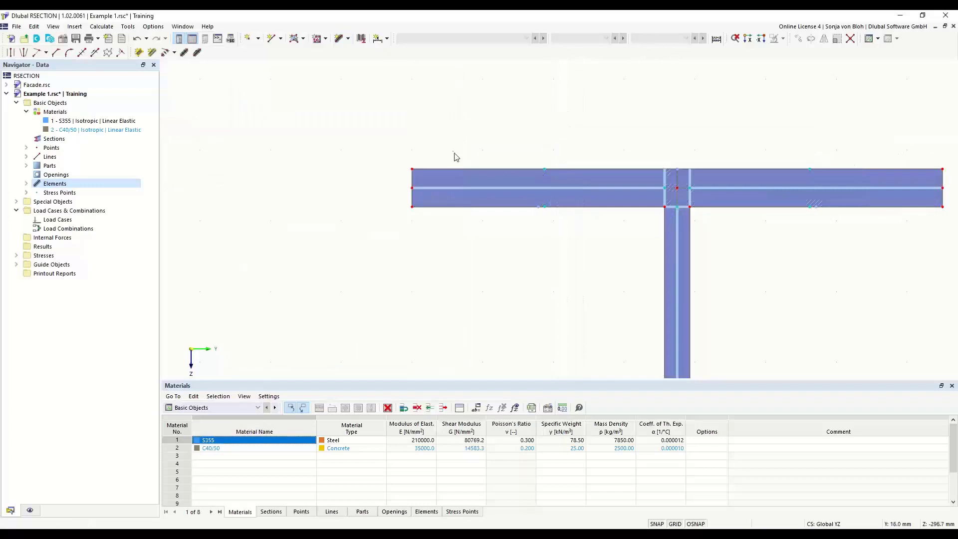
# - Round the corner between the top flange's right underside and the web with a 15 mm radius
pyautogui.scroll(-4, 454, 157)
pyautogui.moveTo(449, 246); pyautogui.dragTo(405, 161, button='middle')
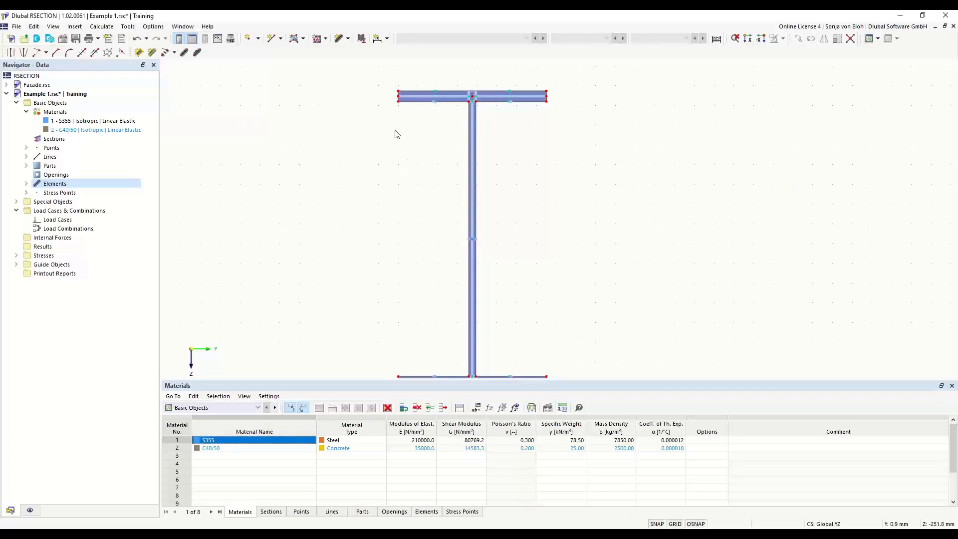
pyautogui.click(69, 54)
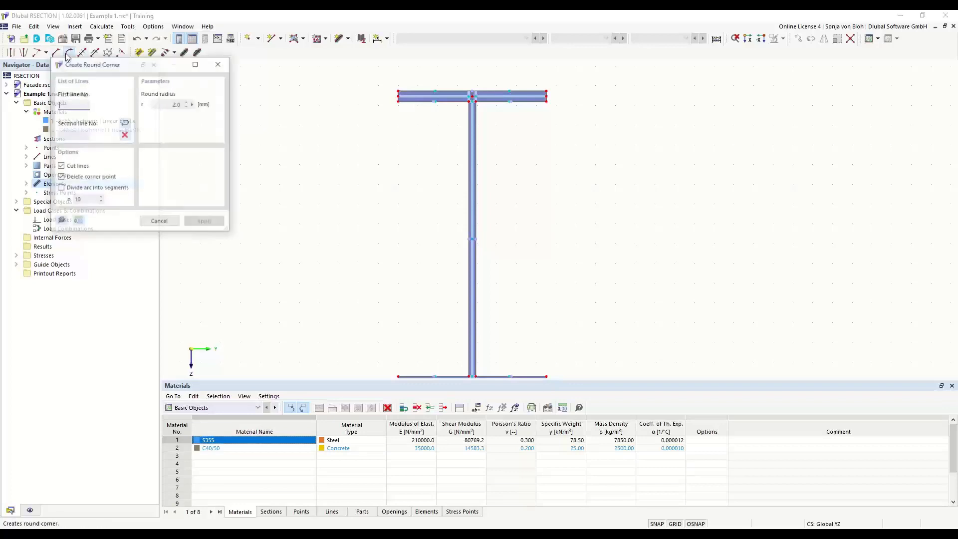
pyautogui.moveTo(111, 67); pyautogui.dragTo(277, 145)
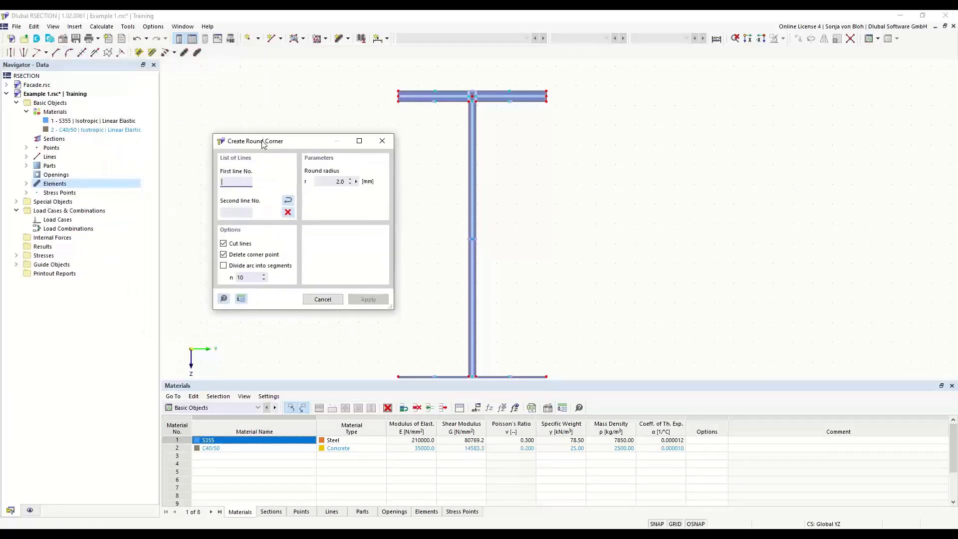
pyautogui.click(322, 181)
pyautogui.write('15')
pyautogui.scroll(2, 482, 110)
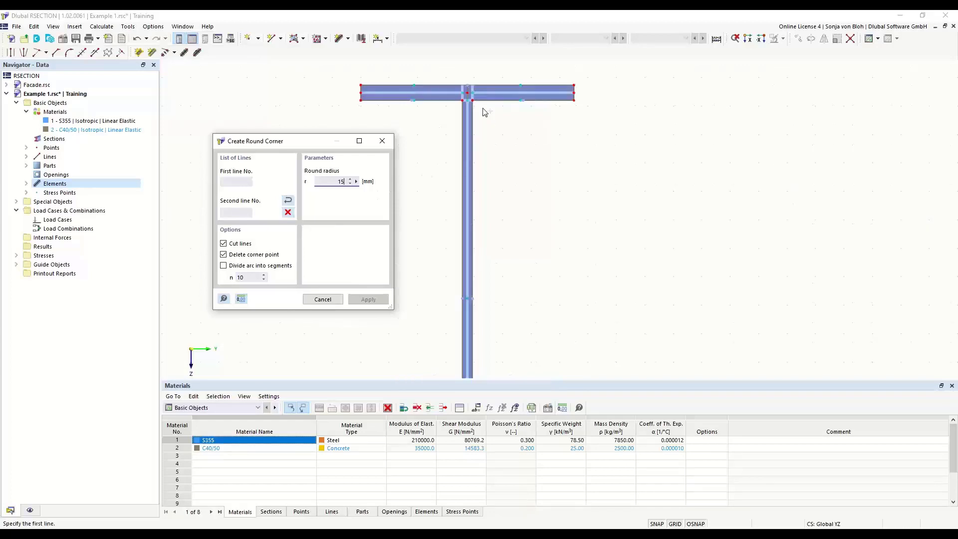
pyautogui.click(488, 100)
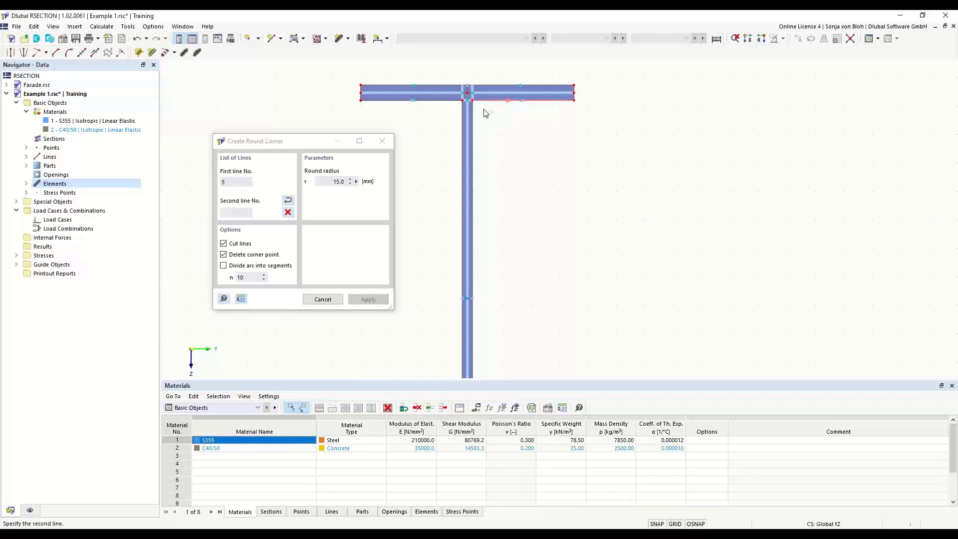
pyautogui.click(472, 122)
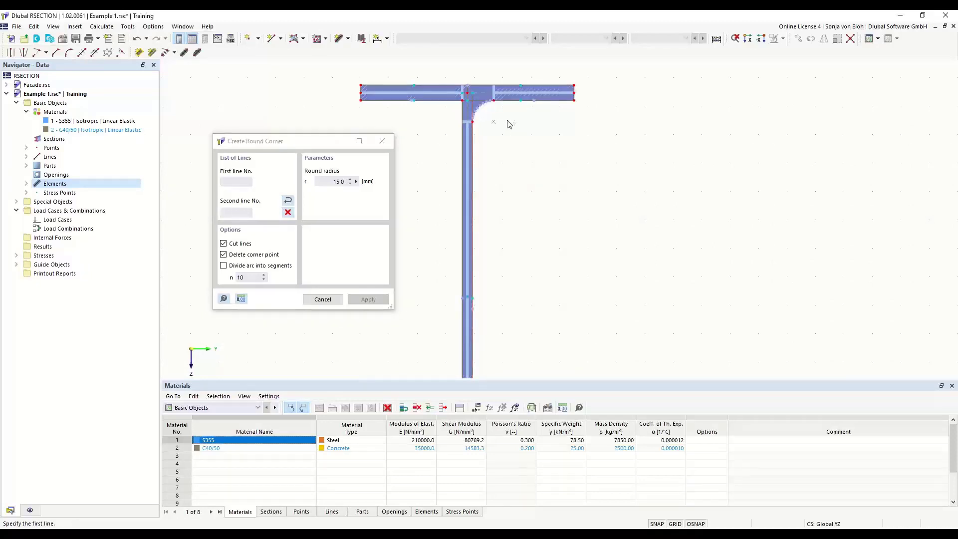
# - Round the corner between the top flange's left underside and the web with the same radius, and finish corner rounding
pyautogui.click(437, 99)
pyautogui.click(463, 128)
pyautogui.press('Escape')
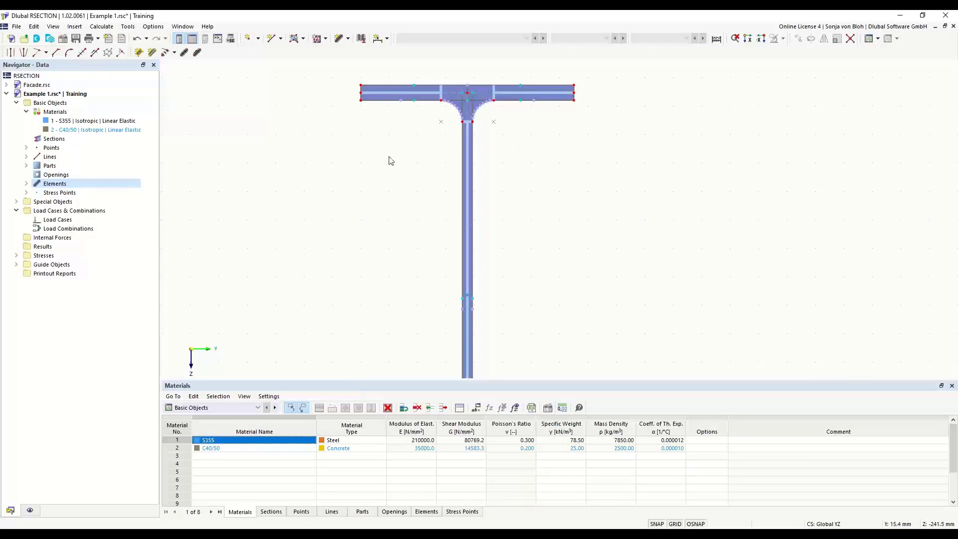
# - Set up an angled corner of type Edge and Angle with an edge length L1 of 6*sqrt(2) mm and an angle of 45°
pyautogui.scroll(-3, 391, 161)
pyautogui.moveTo(391, 244)
pyautogui.mouseDown(button='middle')
pyautogui.moveTo(391, 181)
pyautogui.moveTo(398, 229)
pyautogui.mouseUp(button='middle')
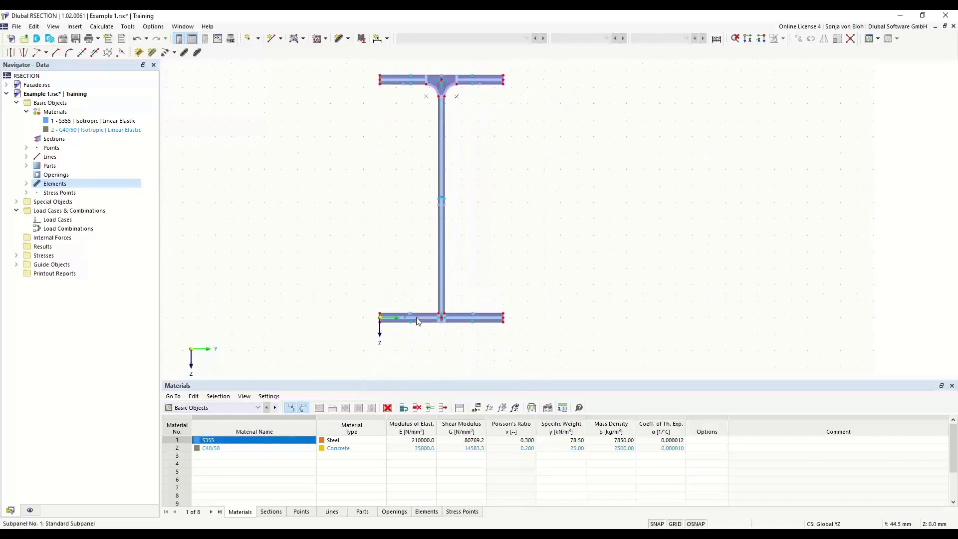
pyautogui.scroll(1, 417, 321)
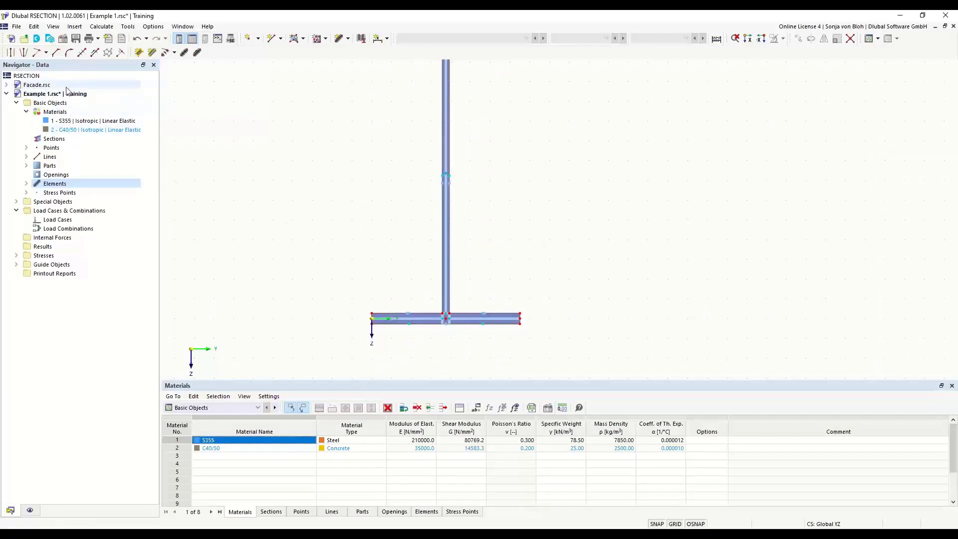
pyautogui.click(55, 53)
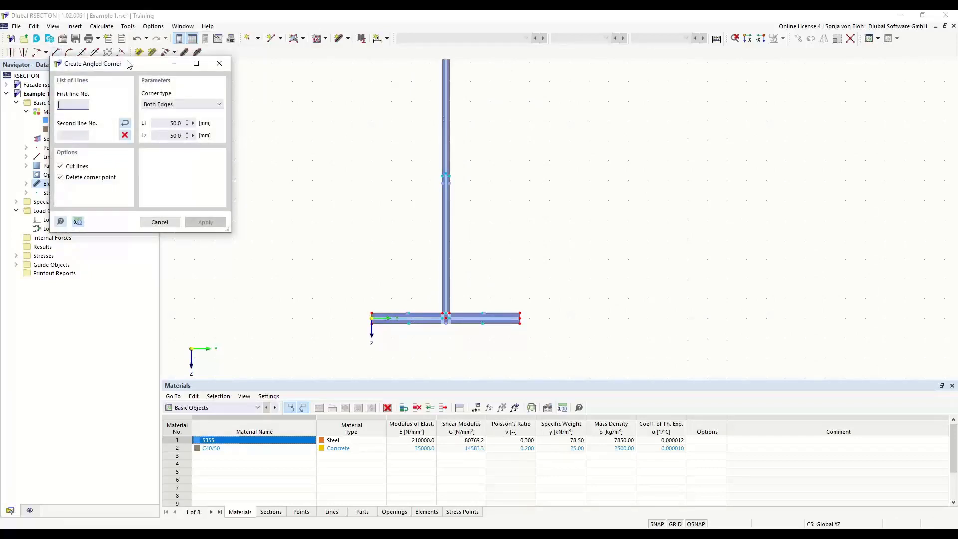
pyautogui.moveTo(131, 65); pyautogui.dragTo(275, 104)
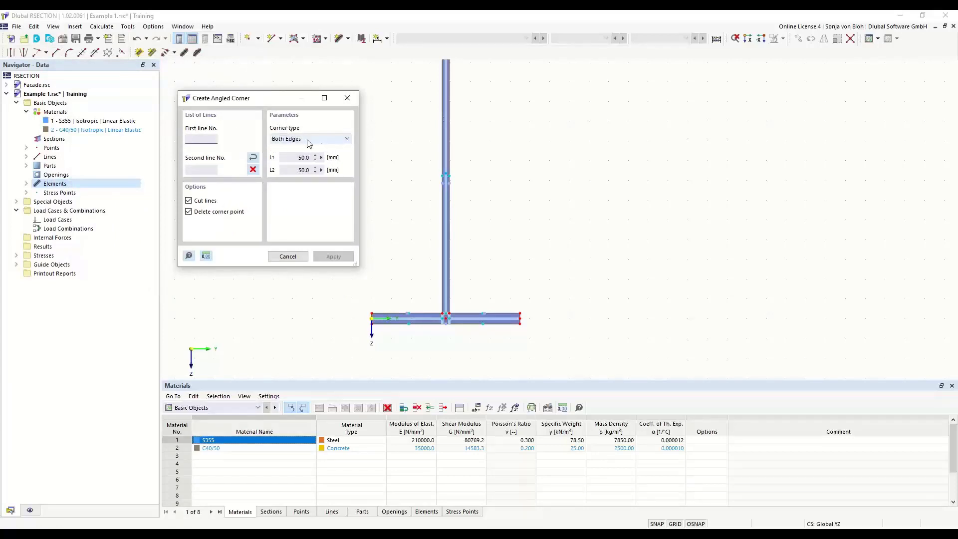
pyautogui.click(344, 140)
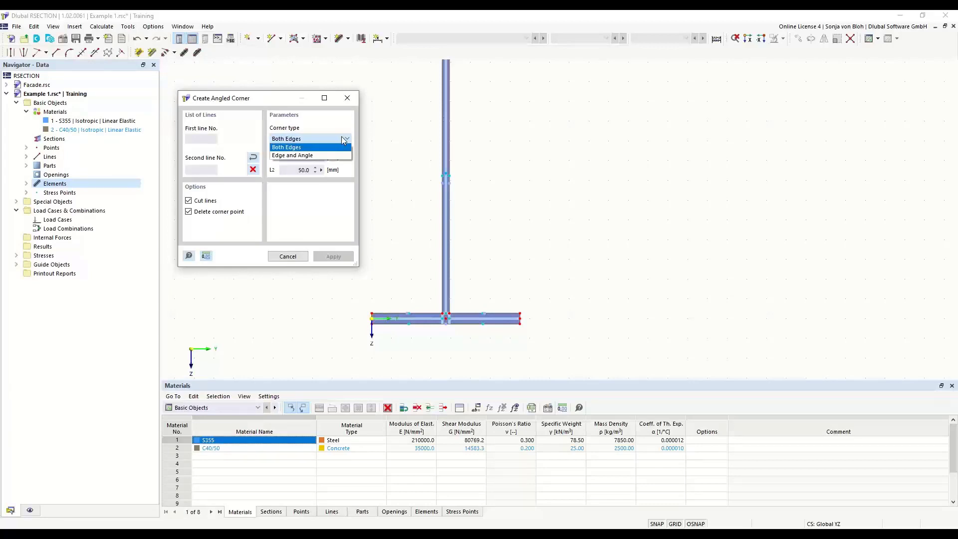
pyautogui.click(296, 156)
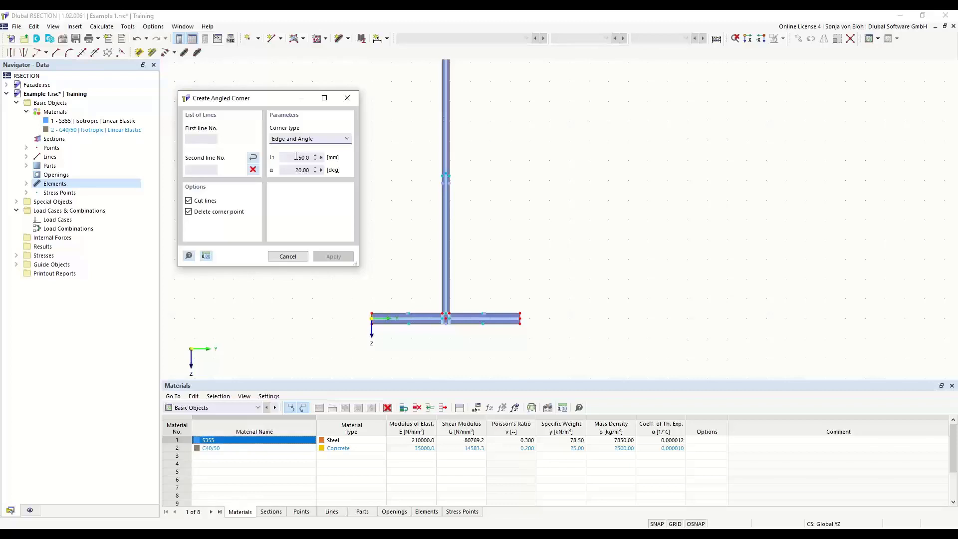
pyautogui.doubleClick(296, 157)
pyautogui.write('6*sqrt(2)')
pyautogui.click(293, 169)
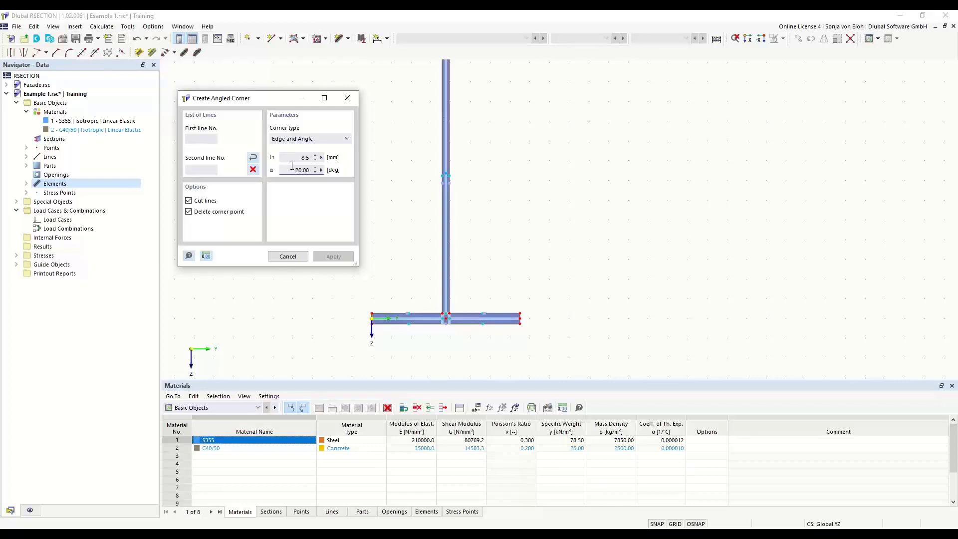
pyautogui.moveTo(293, 170); pyautogui.dragTo(330, 178)
pyautogui.write('45')
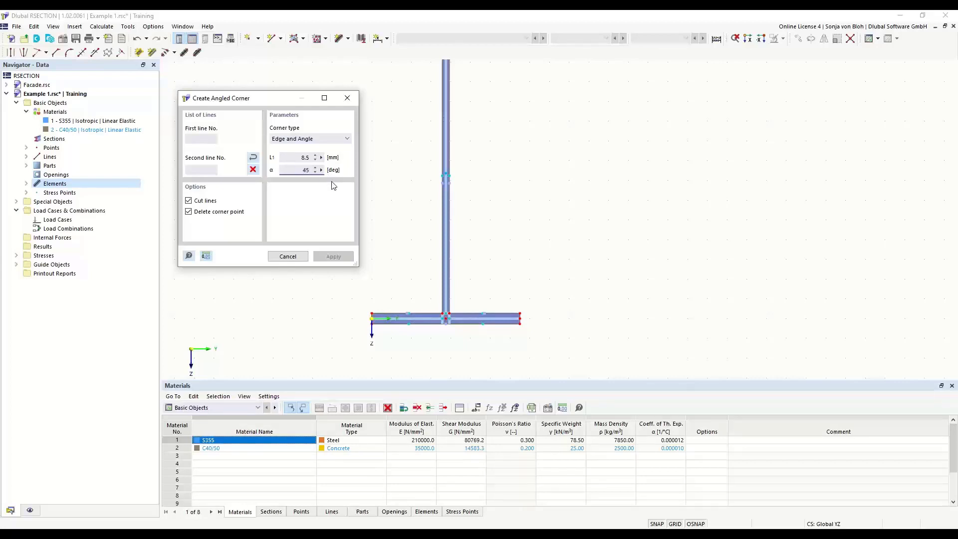
# - Apply the angled corner on both sides between the web and the bottom flange's upper edge, and finish the command
pyautogui.scroll(4, 445, 313)
pyautogui.scroll(2, 469, 330)
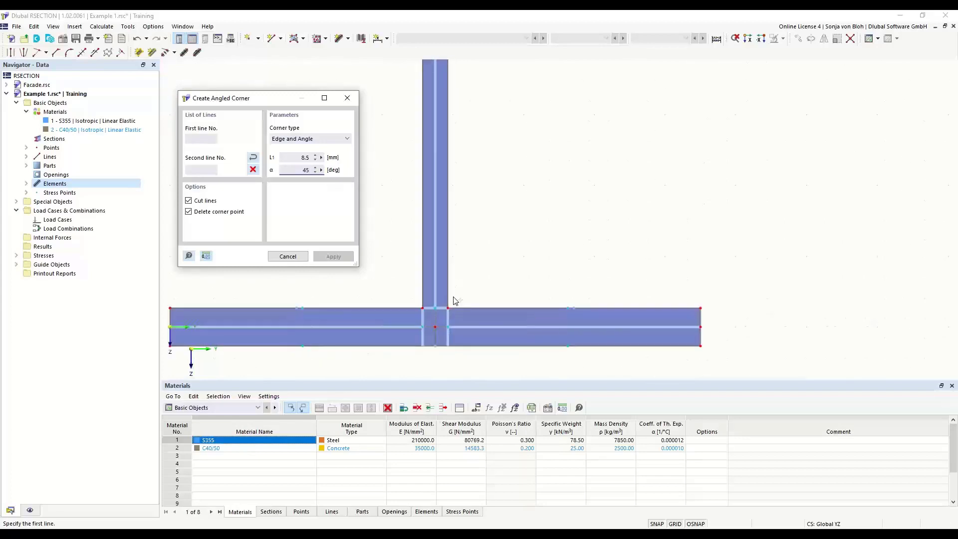
pyautogui.click(447, 292)
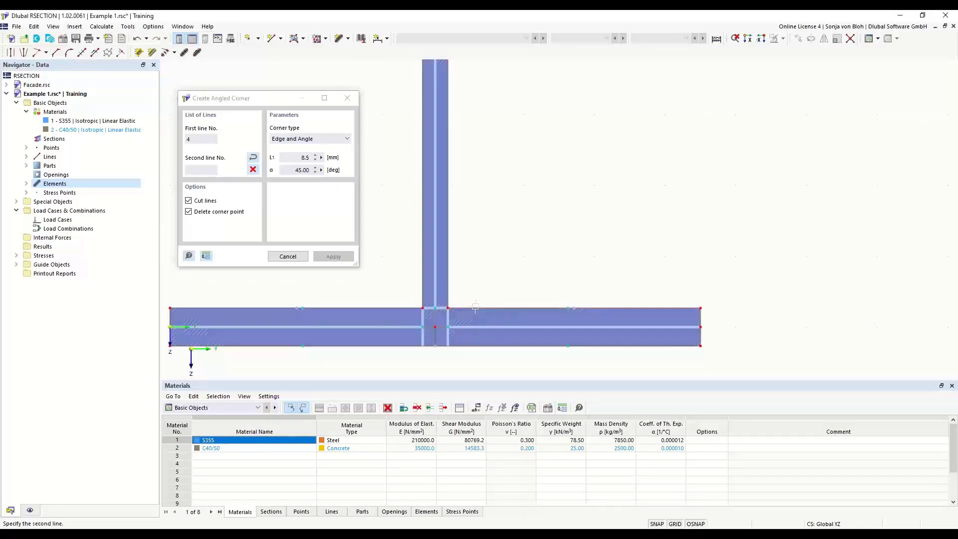
pyautogui.click(473, 308)
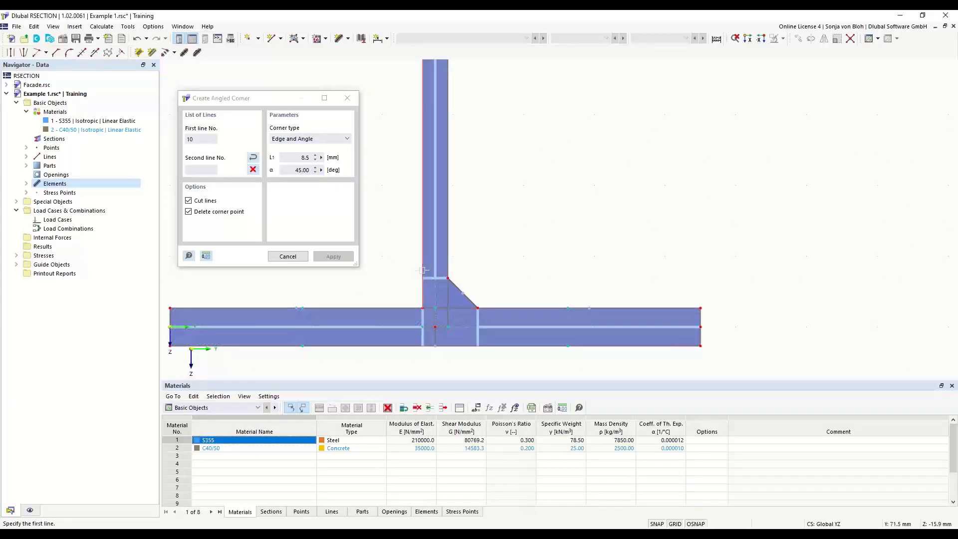
pyautogui.click(422, 279)
pyautogui.click(386, 307)
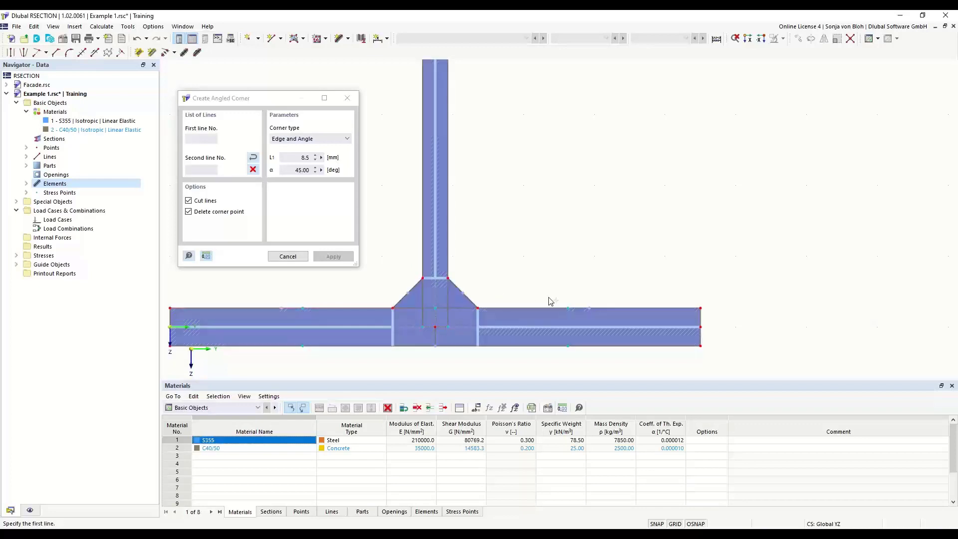
pyautogui.scroll(-4, 538, 288)
pyautogui.scroll(-3, 541, 285)
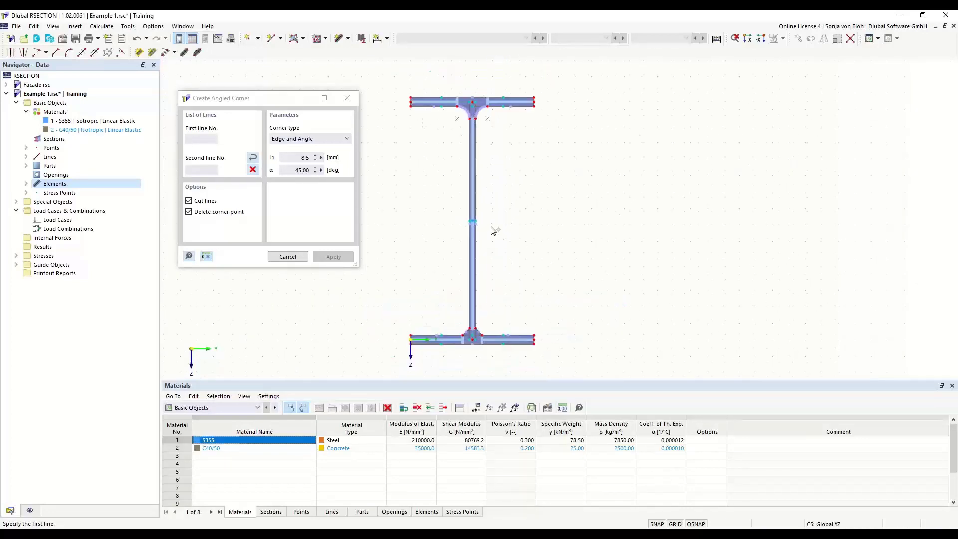
pyautogui.press('Escape')
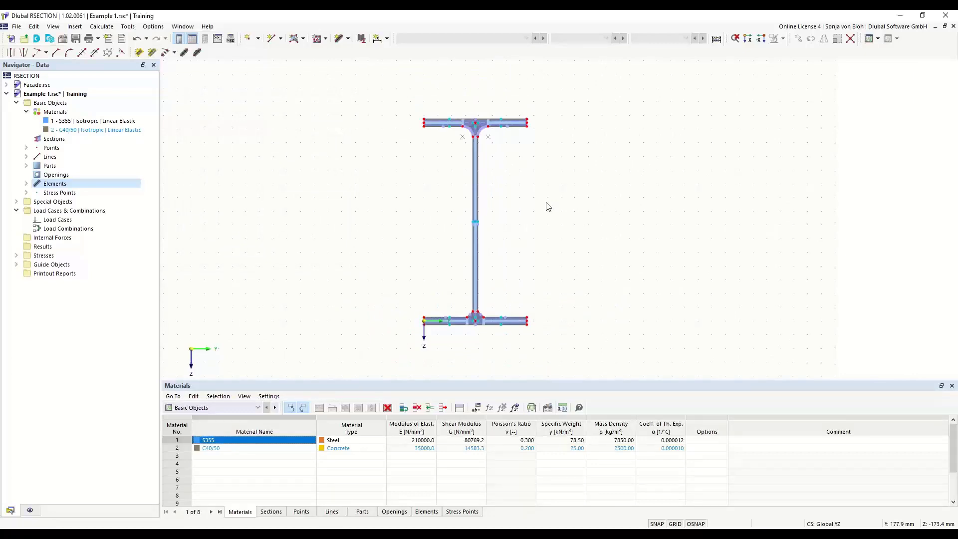
# - Create two permanent load cases, LC1 named N and LC2 named M
pyautogui.scroll(3, 421, 133)
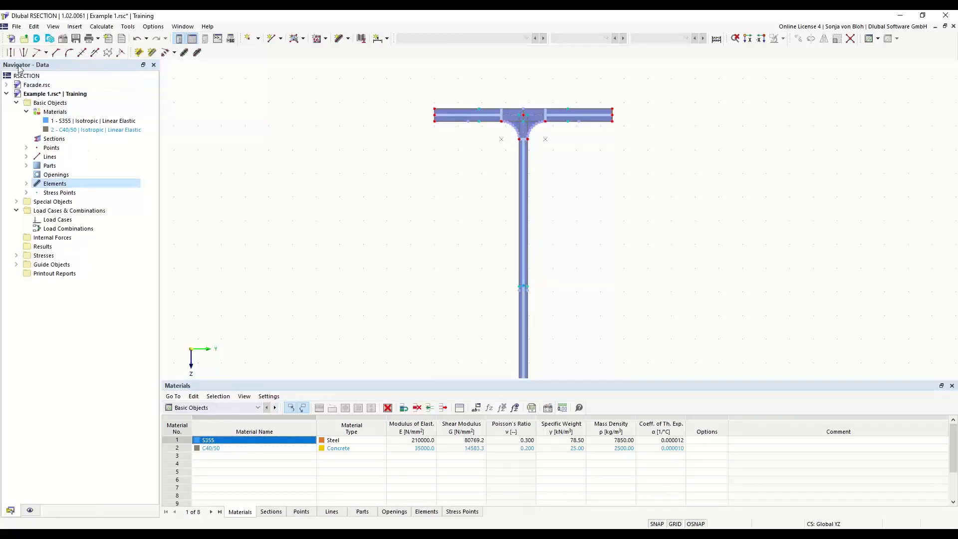
pyautogui.rightClick(56, 223)
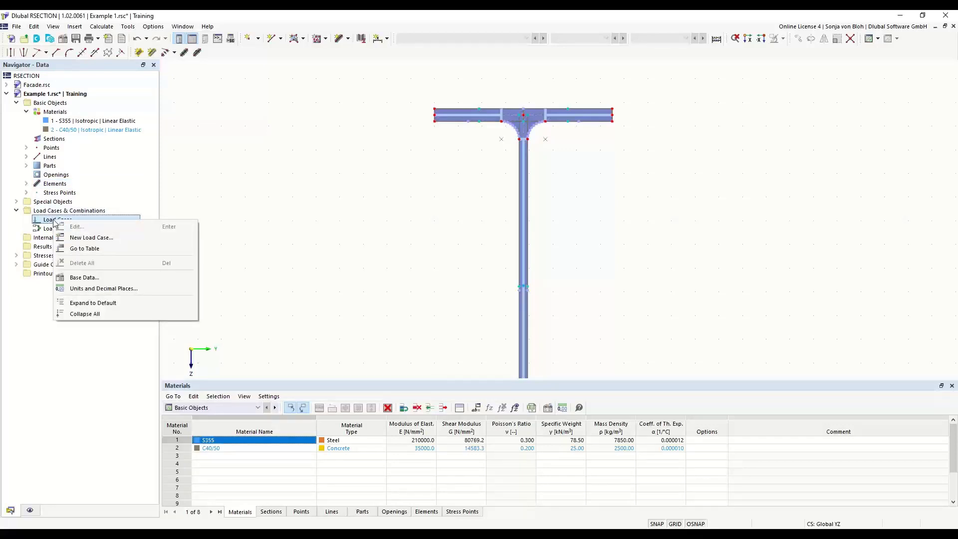
pyautogui.click(91, 237)
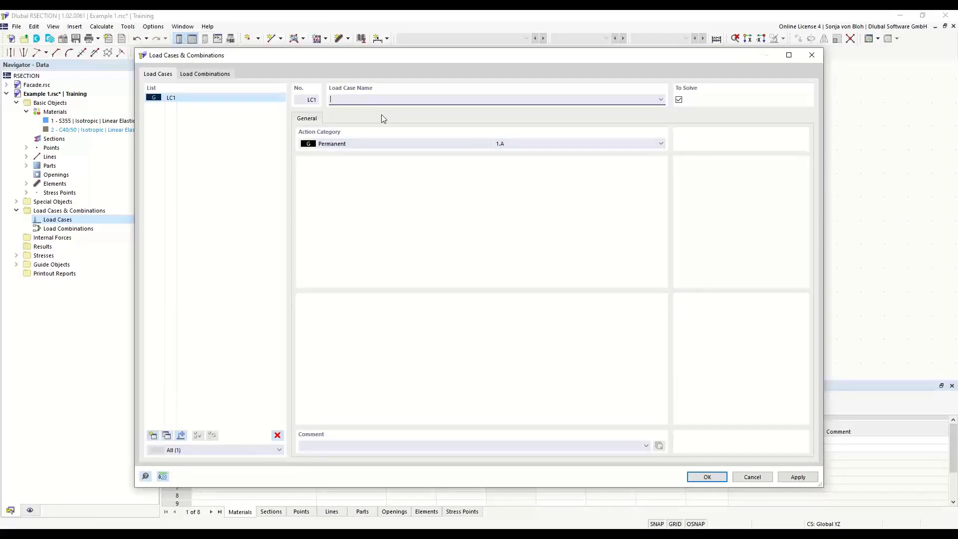
pyautogui.write('N')
pyautogui.click(153, 436)
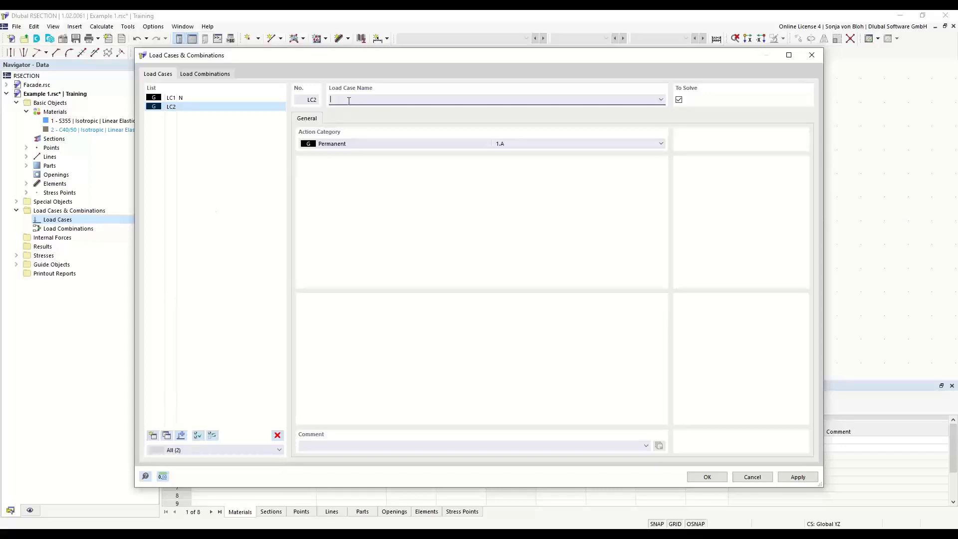
pyautogui.write('M')
# - Create a load combination of LC1 and LC2 with factors of 1.00, name it N + M, and accept the load definitions
pyautogui.click(215, 75)
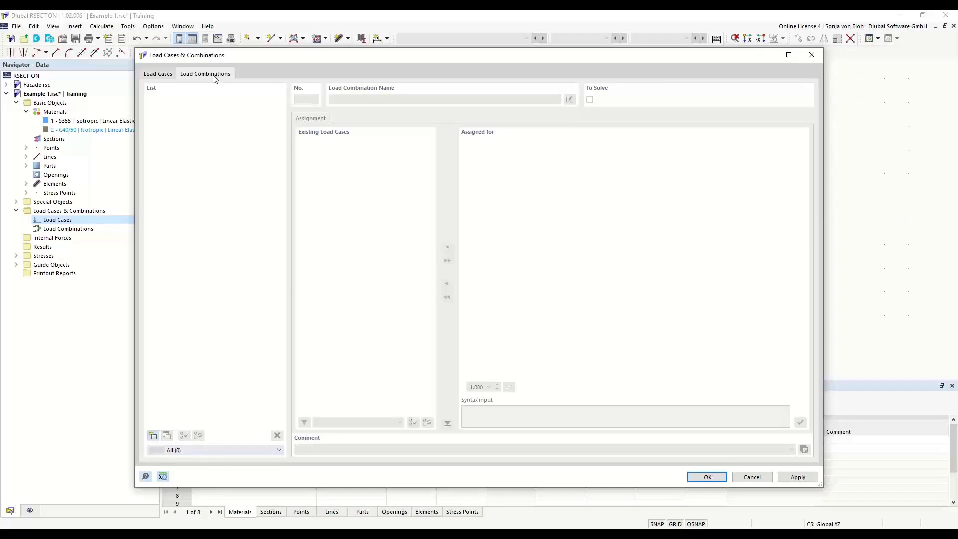
pyautogui.click(153, 436)
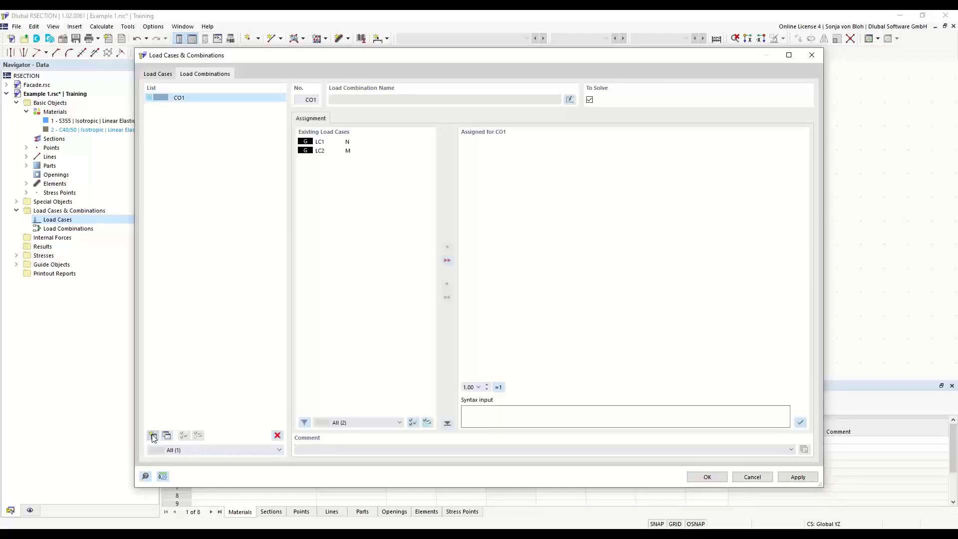
pyautogui.click(447, 259)
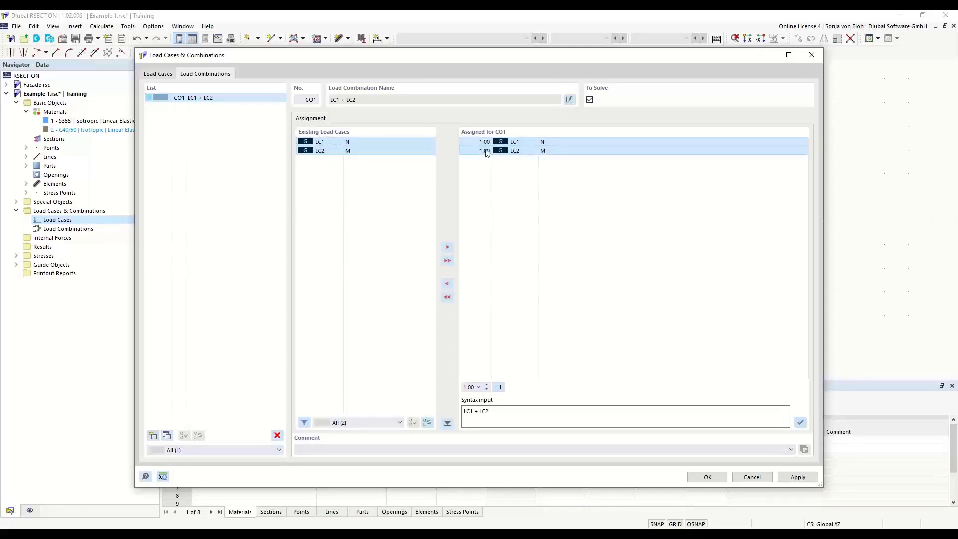
pyautogui.click(472, 142)
pyautogui.click(479, 142)
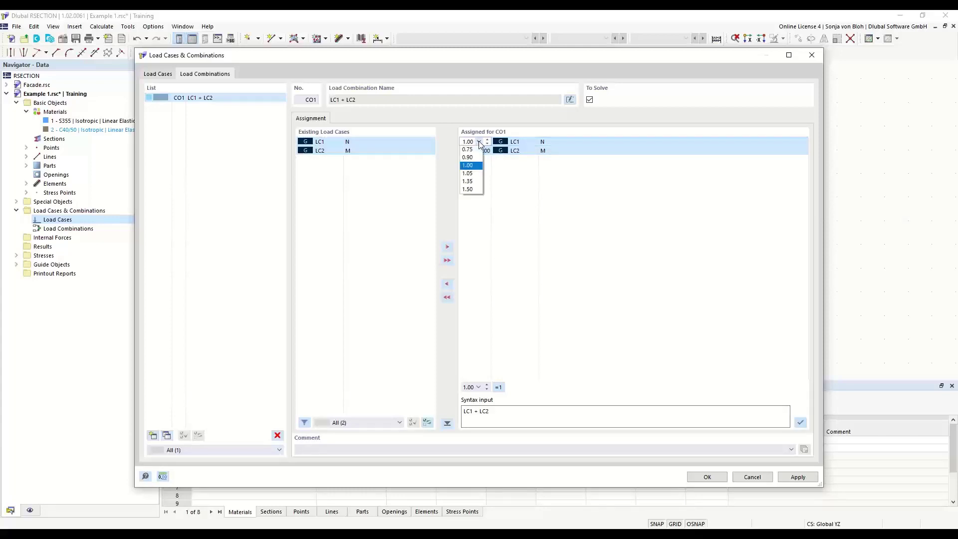
pyautogui.click(479, 142)
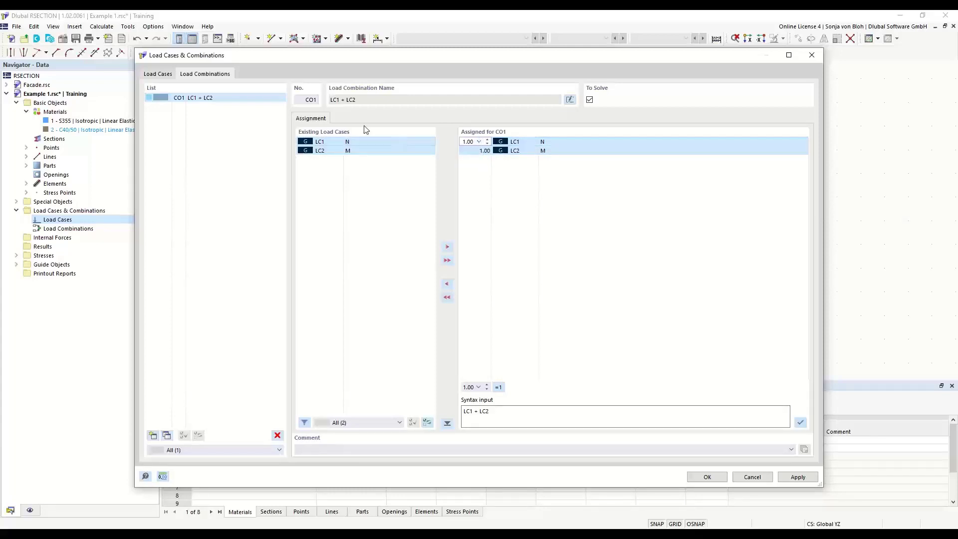
pyautogui.click(570, 100)
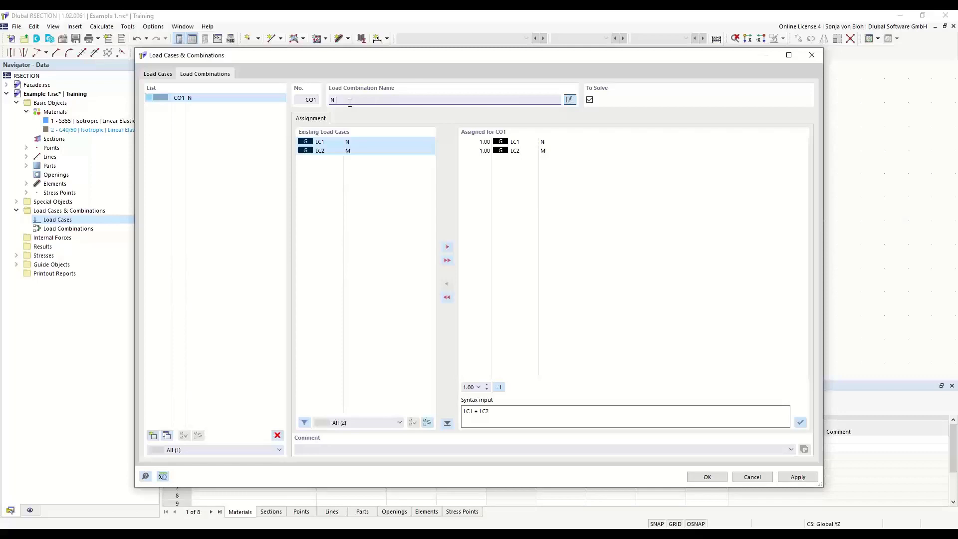
pyautogui.write('N + M')
pyautogui.click(700, 478)
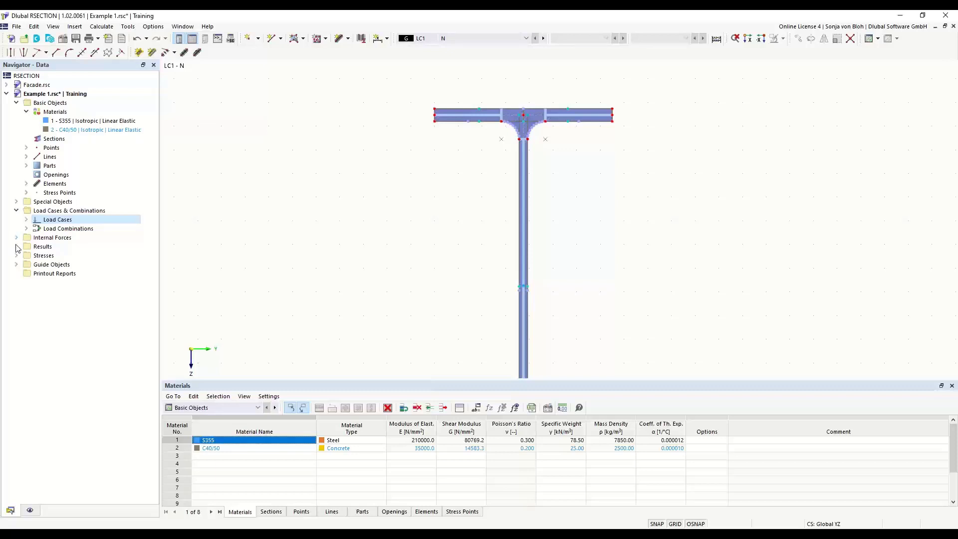
# - Display the Internal Forces table for LC1 and expand the Internal Forces entries in the navigator
pyautogui.click(259, 409)
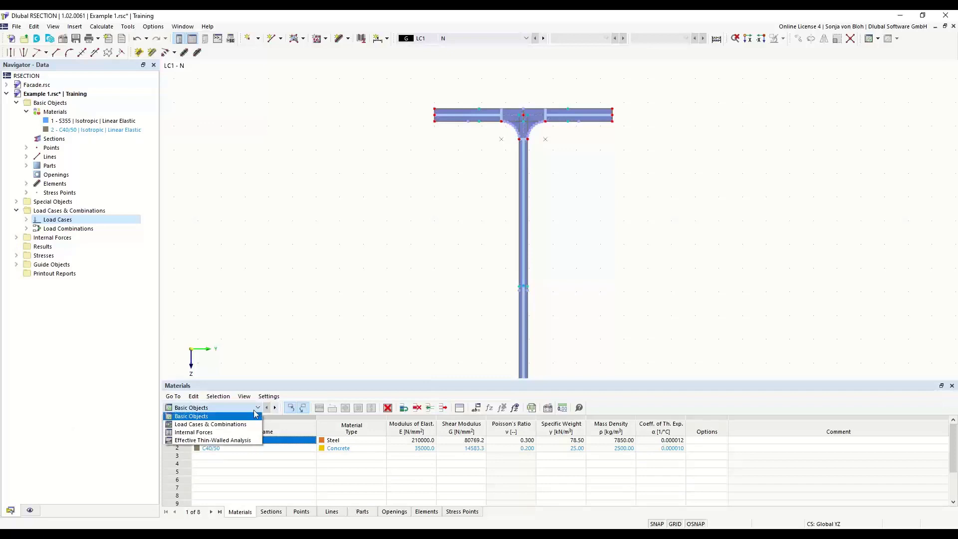
pyautogui.click(196, 432)
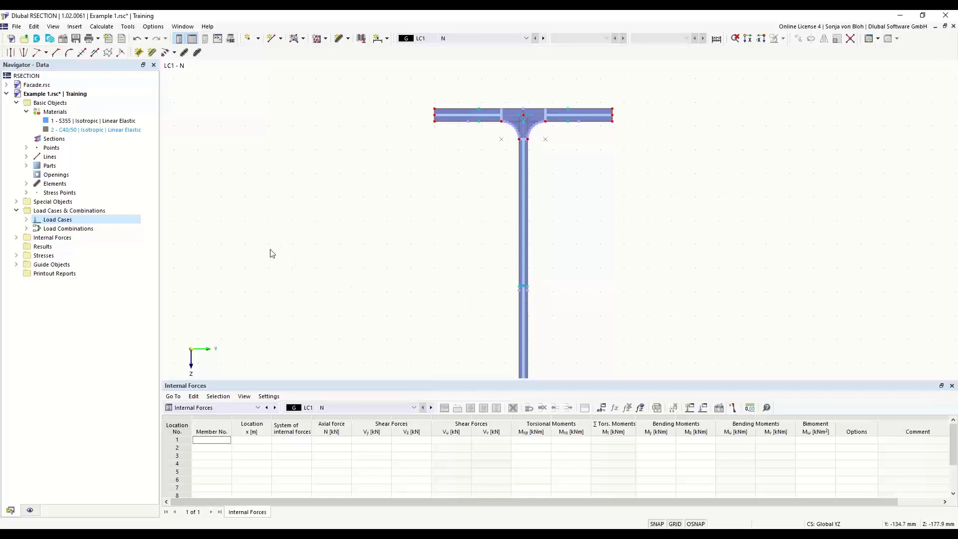
pyautogui.click(17, 238)
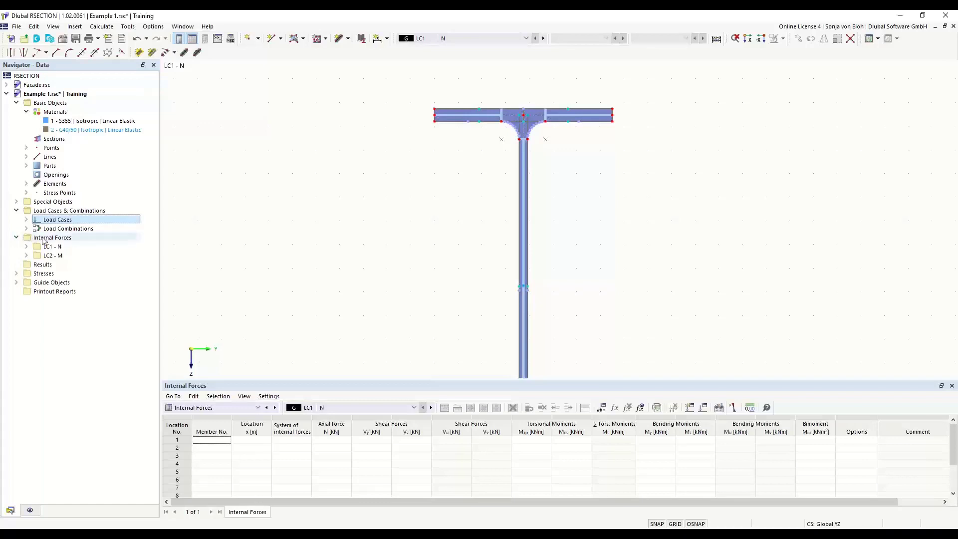
# - Create internal forces for load case LC1 - N with an axial force N of -10 kN on member 1
pyautogui.click(26, 247)
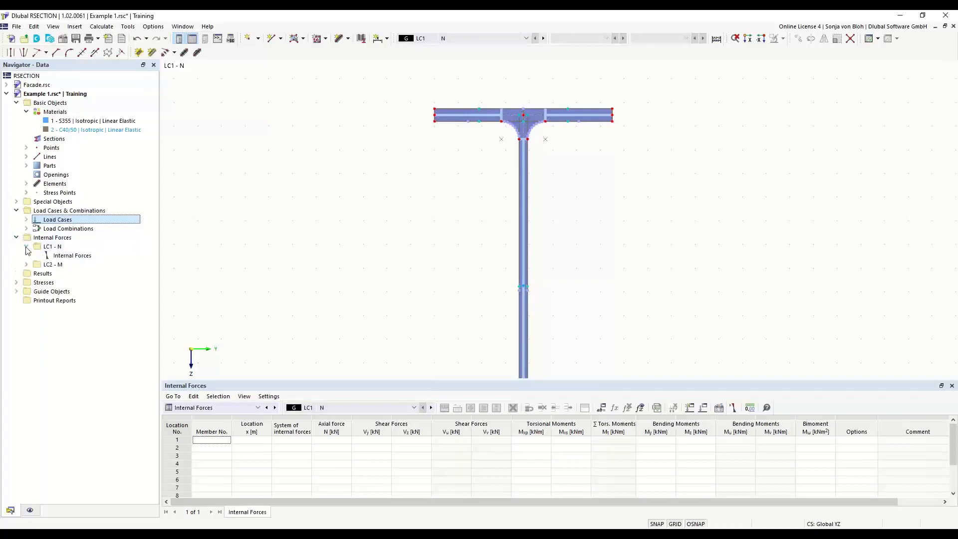
pyautogui.doubleClick(73, 256)
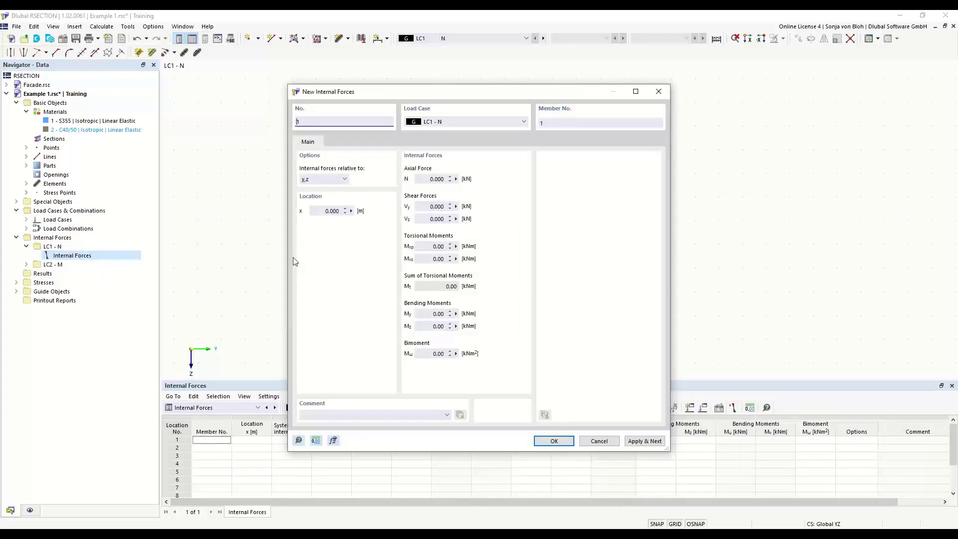
pyautogui.click(435, 179)
pyautogui.write('-10')
pyautogui.click(642, 442)
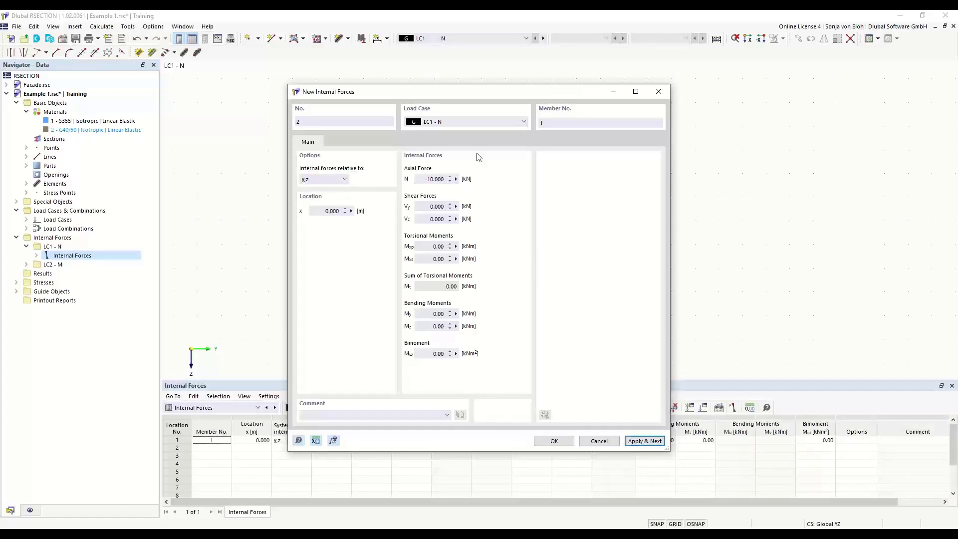
# - Create internal forces for load case LC2 - M with N of 0 kN and bending moment My of 100 kNm, and accept them
pyautogui.click(525, 123)
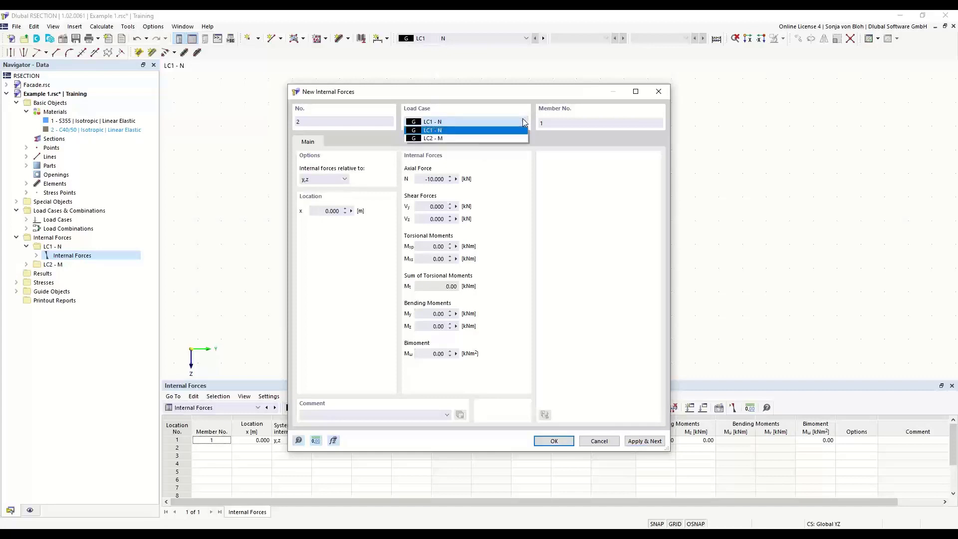
pyautogui.click(457, 137)
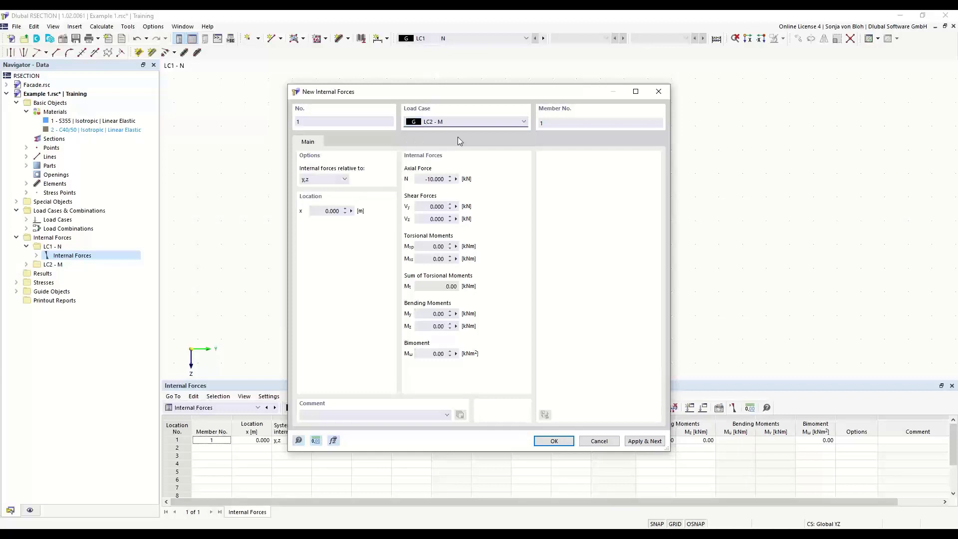
pyautogui.click(433, 178)
pyautogui.write('0')
pyautogui.click(426, 313)
pyautogui.write('100')
pyautogui.click(553, 441)
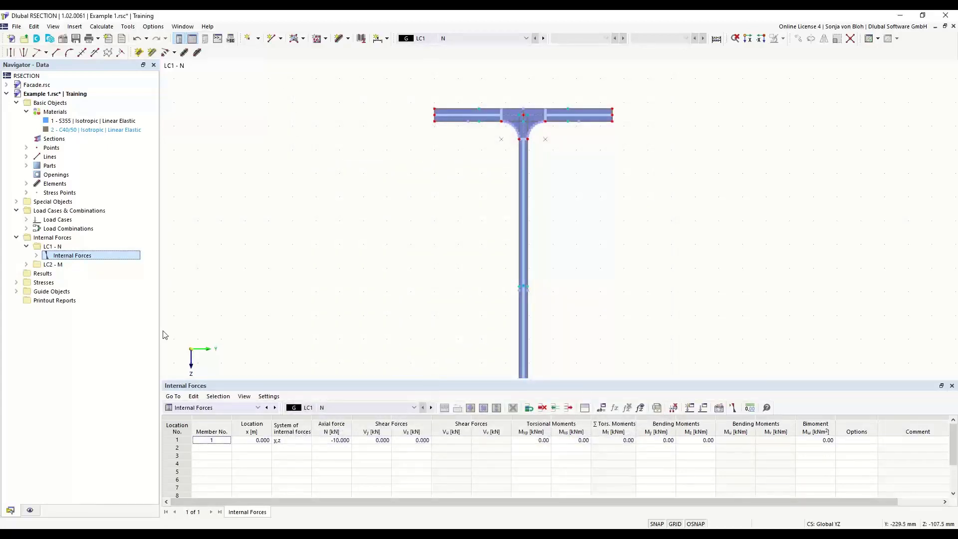
# - Expand the internal forces of LC1 and LC2 in the navigator and check each entry
pyautogui.click(36, 256)
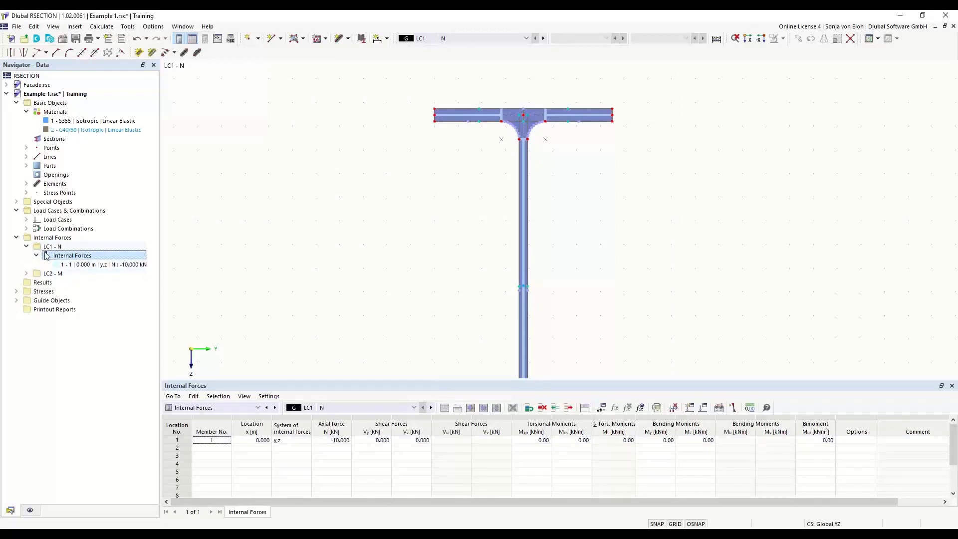
pyautogui.click(58, 265)
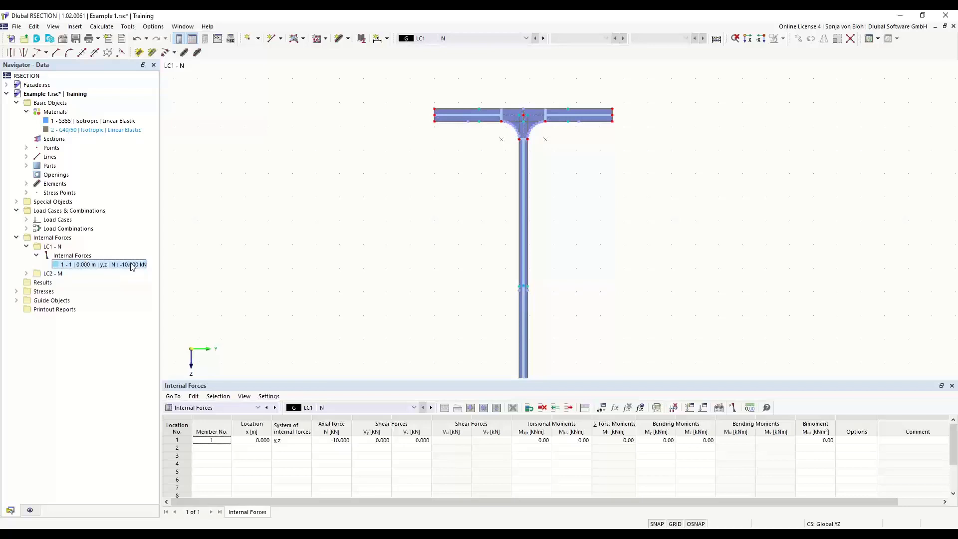
pyautogui.click(26, 273)
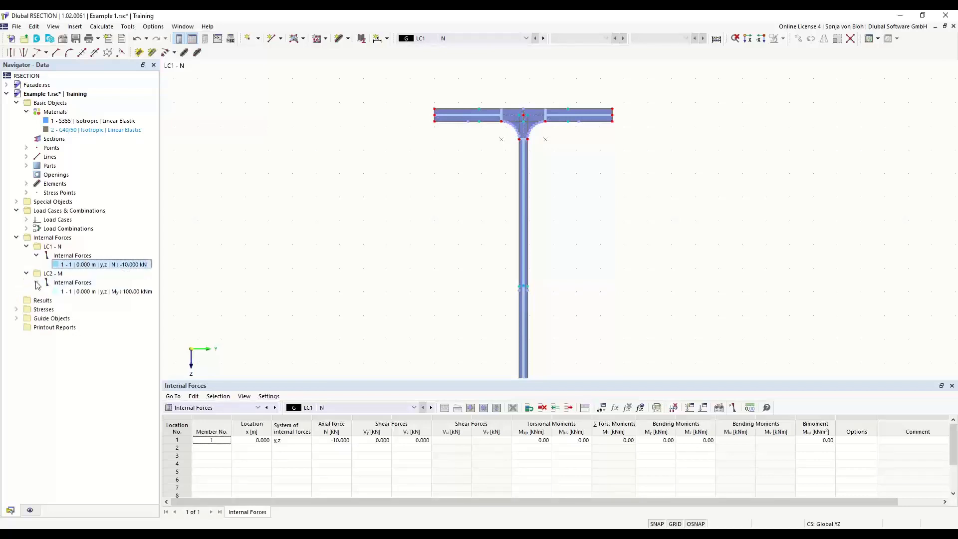
pyautogui.click(36, 283)
pyautogui.click(81, 291)
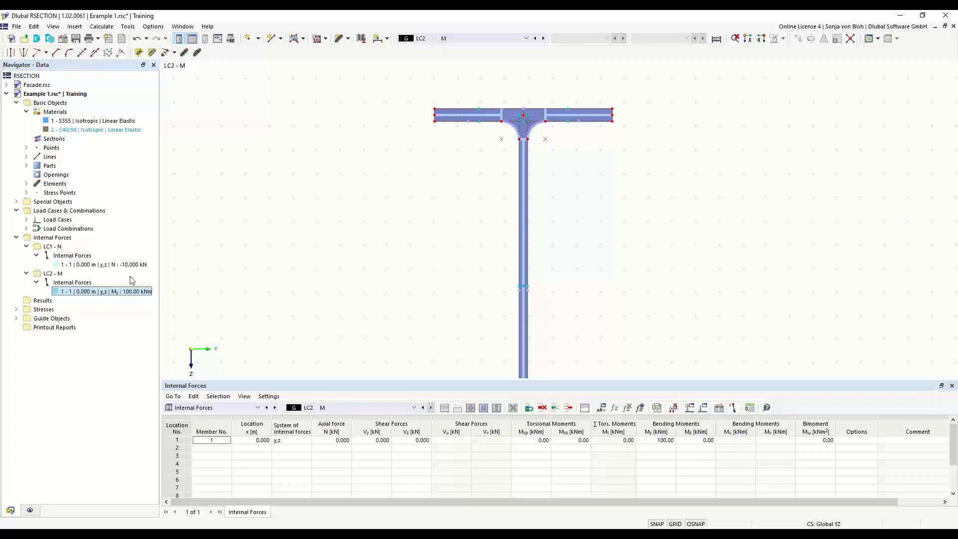
# - Create standard stress point 100 at Cartesian coordinates Y 75 mm and Z -100 mm
pyautogui.scroll(2, 479, 115)
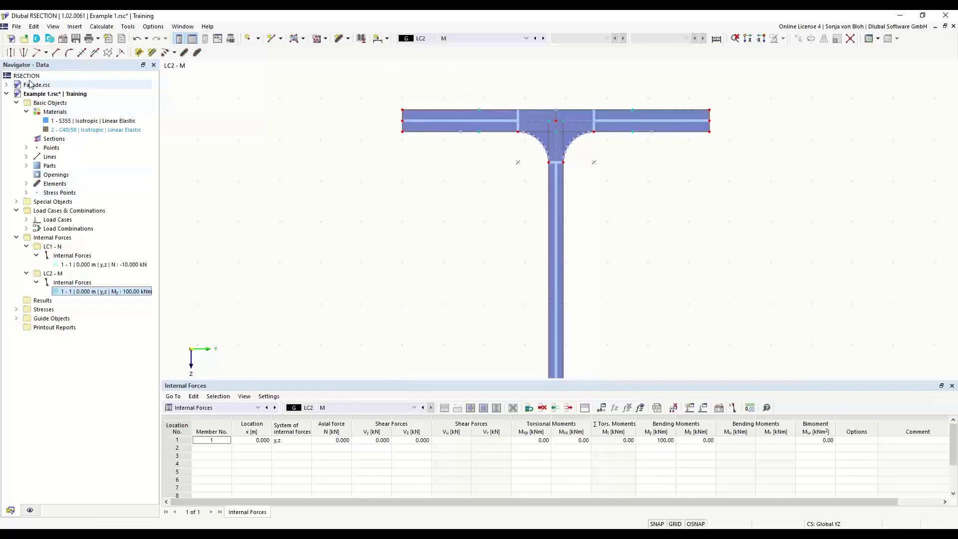
pyautogui.click(27, 193)
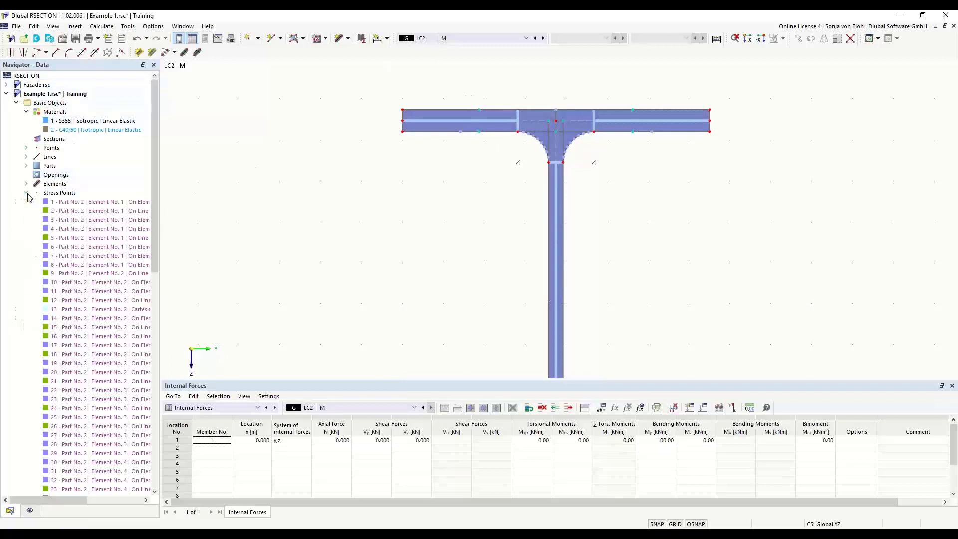
pyautogui.rightClick(68, 196)
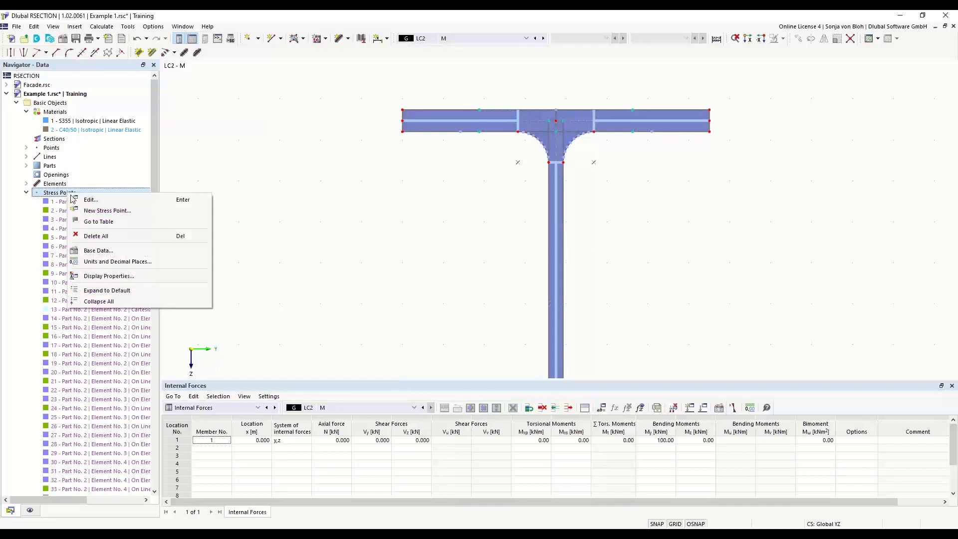
pyautogui.click(108, 212)
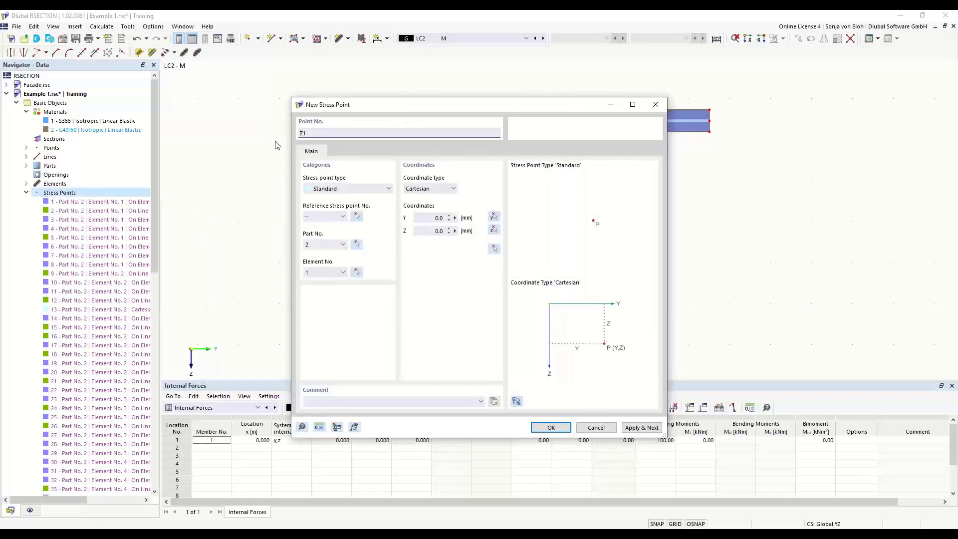
pyautogui.doubleClick(317, 132)
pyautogui.write('100')
pyautogui.doubleClick(440, 218)
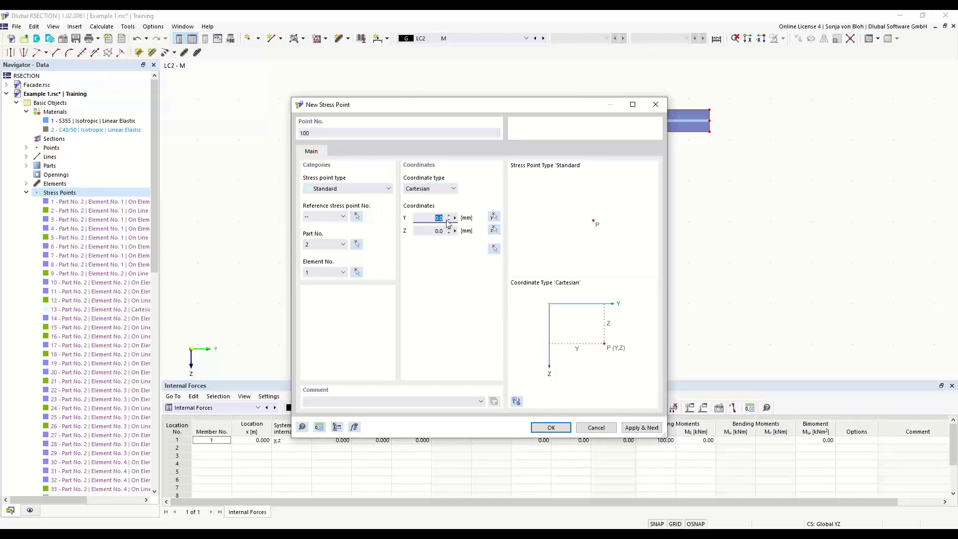
pyautogui.write('75')
pyautogui.doubleClick(429, 231)
pyautogui.write('-100')
pyautogui.click(422, 218)
pyautogui.click(551, 428)
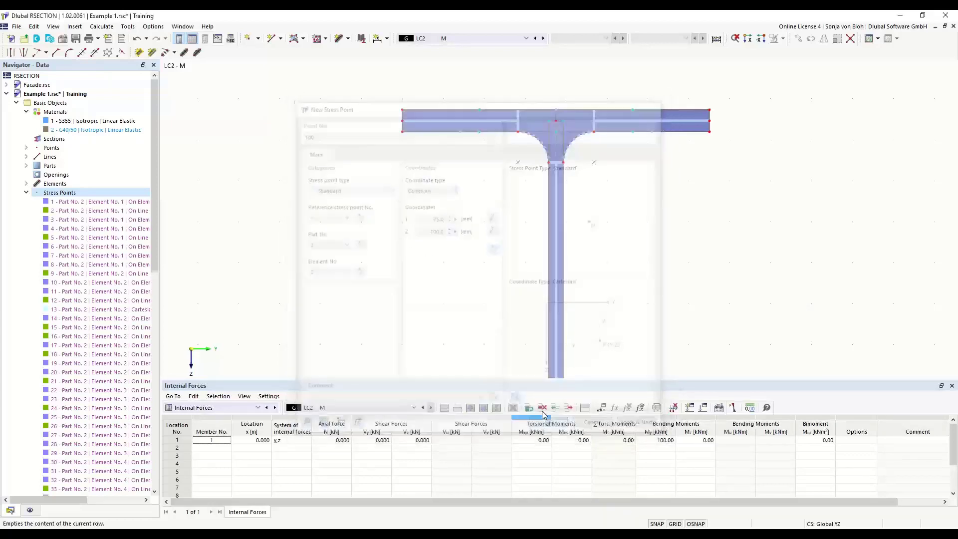
# - Inspect stress point 100 on the web, showing the object numbering and hiding it again
pyautogui.scroll(-3, 464, 209)
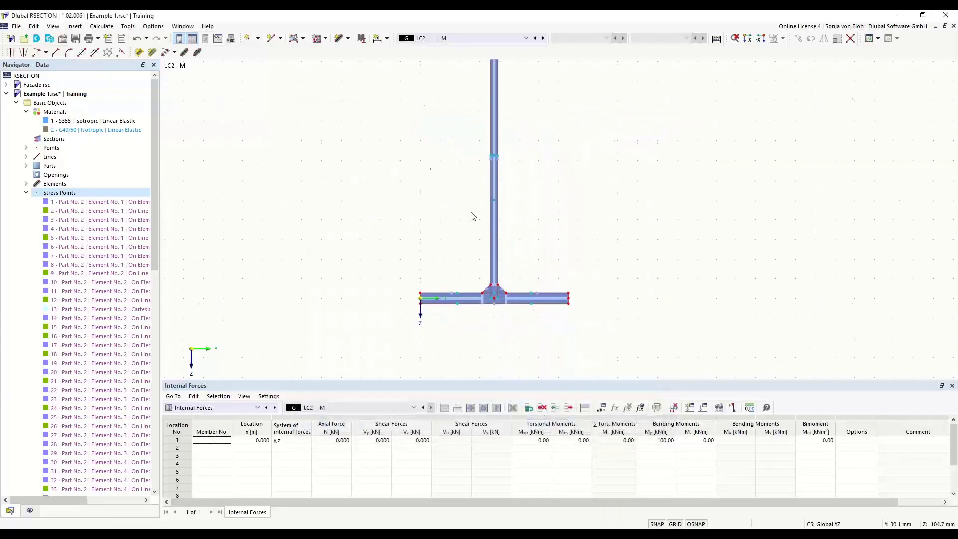
pyautogui.moveTo(495, 202)
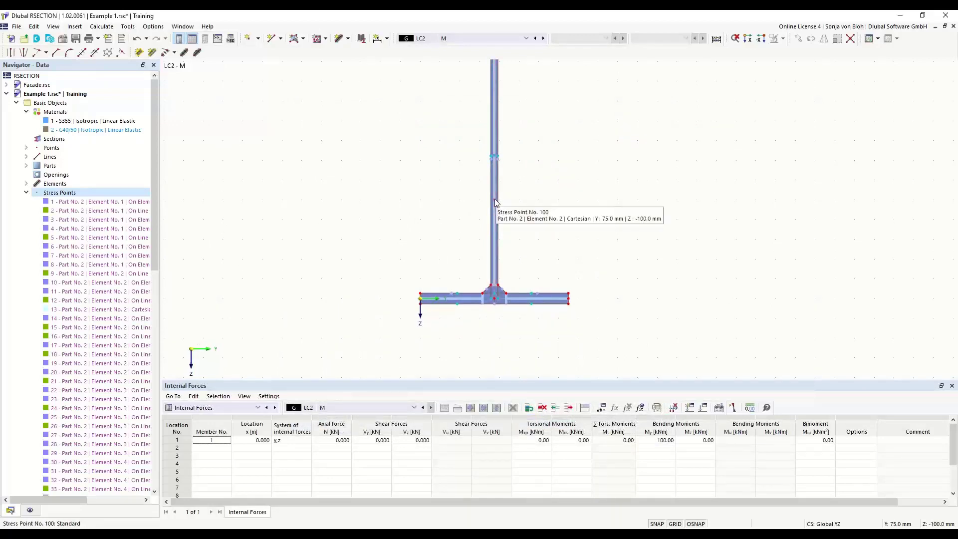
pyautogui.moveTo(495, 202)
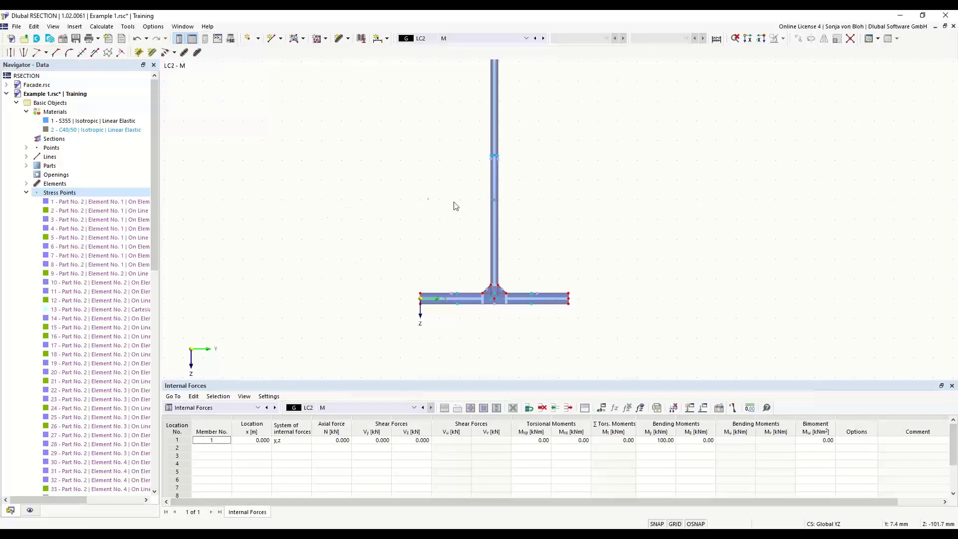
pyautogui.rightClick(324, 175)
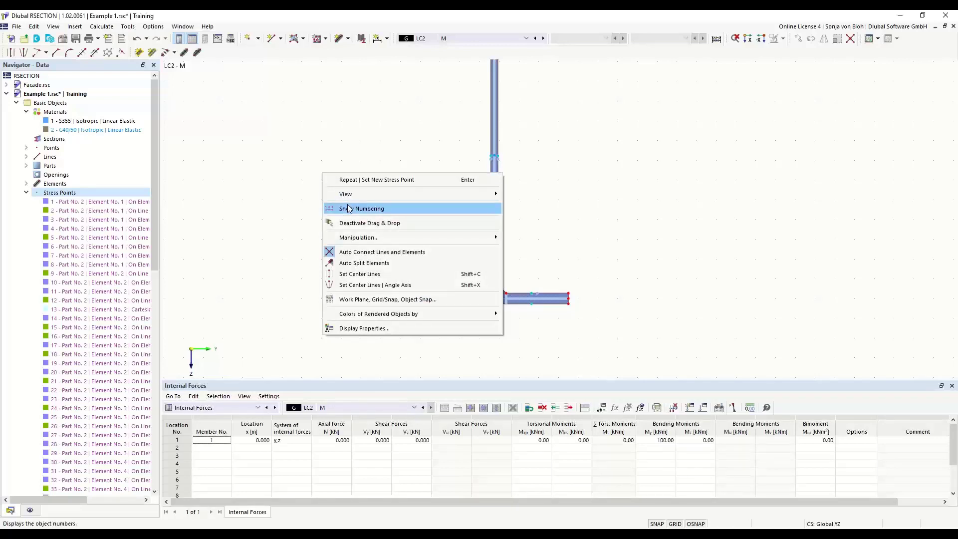
pyautogui.click(362, 209)
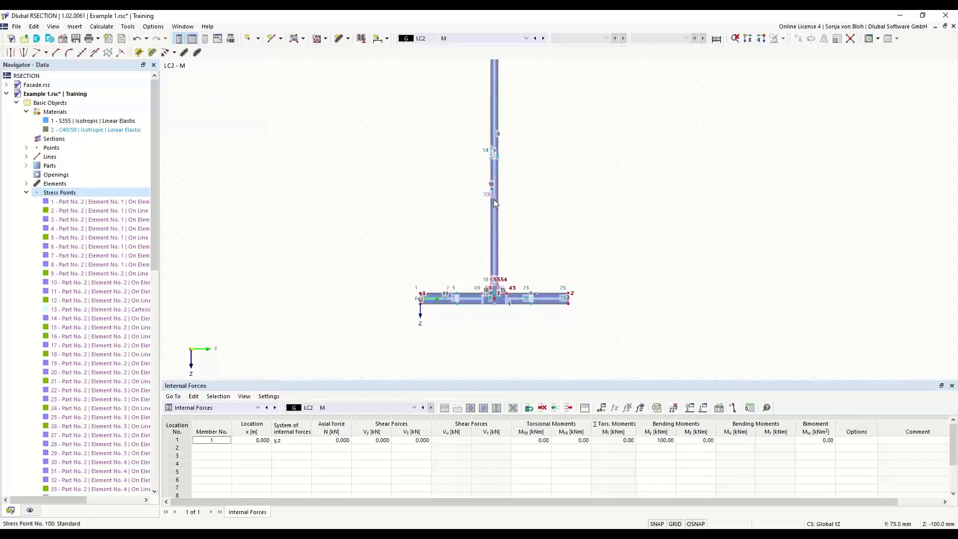
pyautogui.rightClick(329, 179)
pyautogui.click(364, 220)
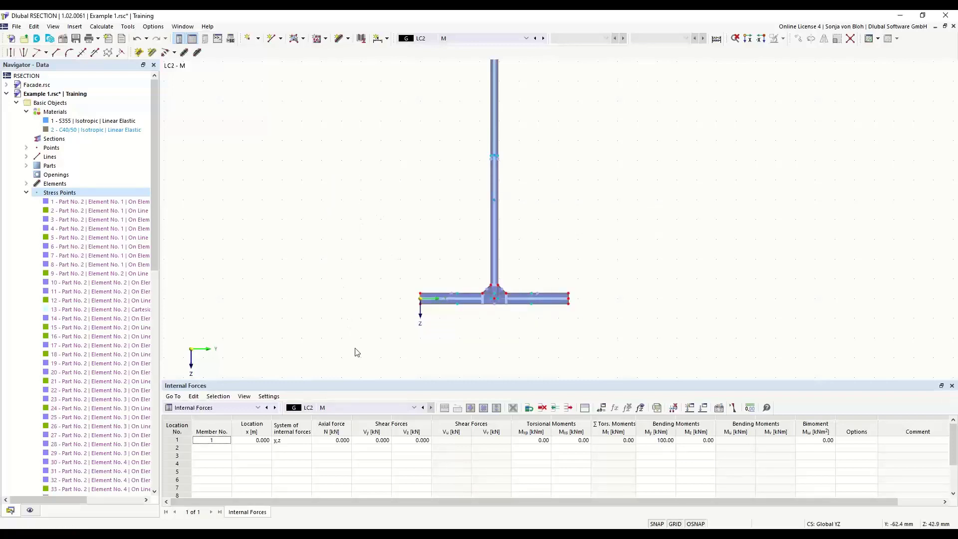
# - Shrink the table area to fit the whole section in view, and look over the navigator's display settings
pyautogui.moveTo(357, 381); pyautogui.dragTo(372, 414)
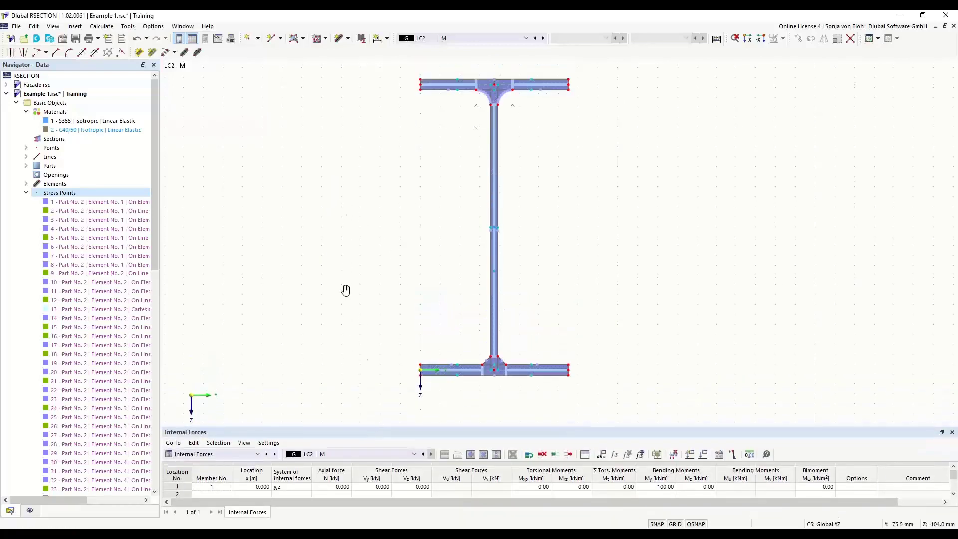
pyautogui.scroll(-1, 333, 220)
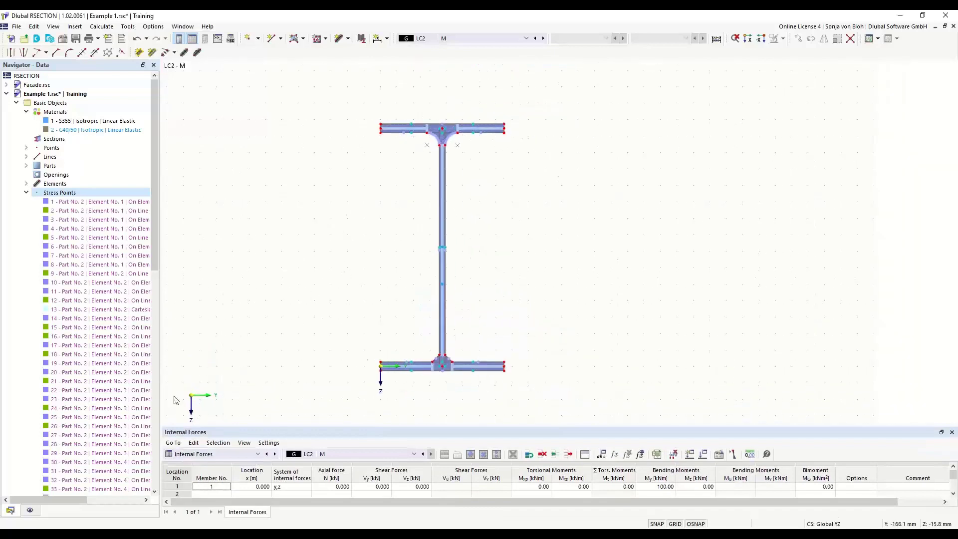
pyautogui.click(30, 510)
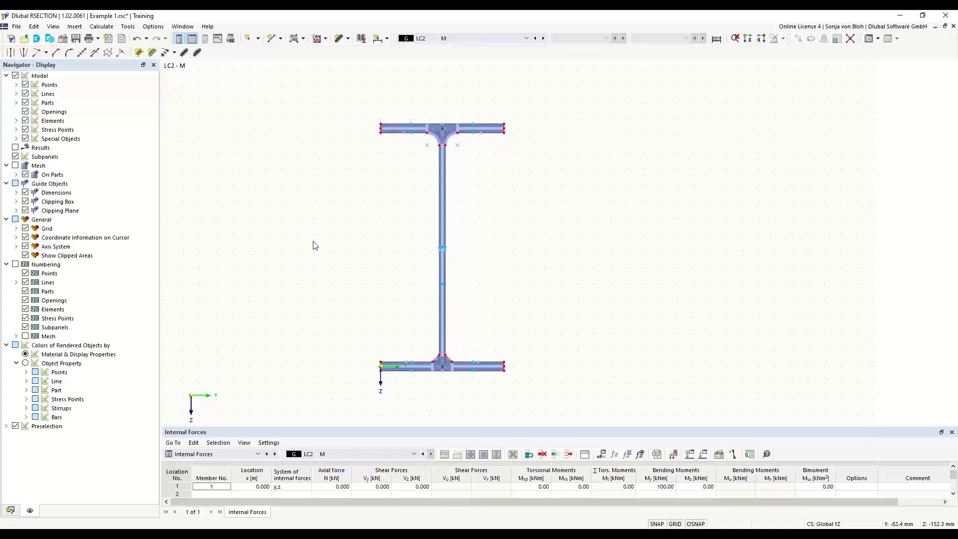
pyautogui.click(11, 510)
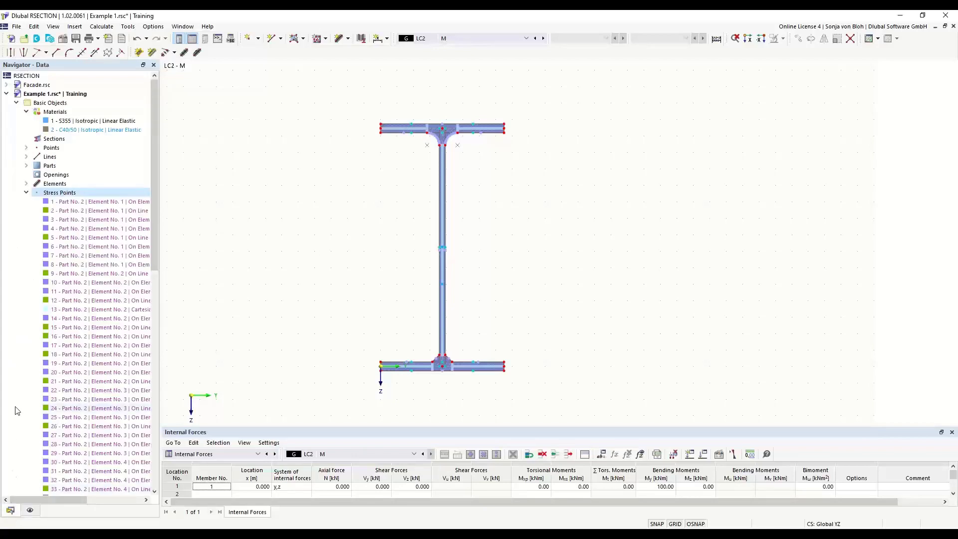
# - Open the existing stress configuration, examine the definition of the total normal stress σx,tot, and accept the configuration
pyautogui.click(26, 193)
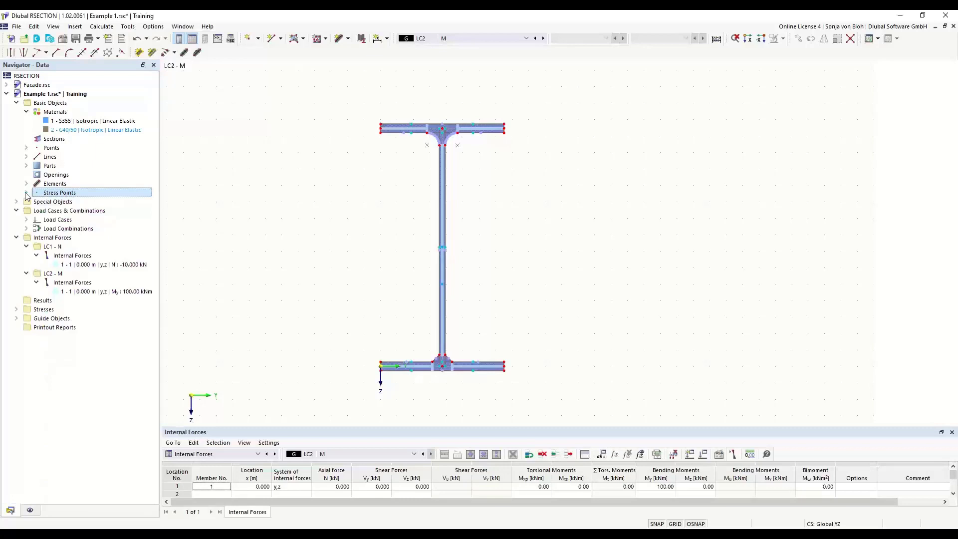
pyautogui.click(17, 310)
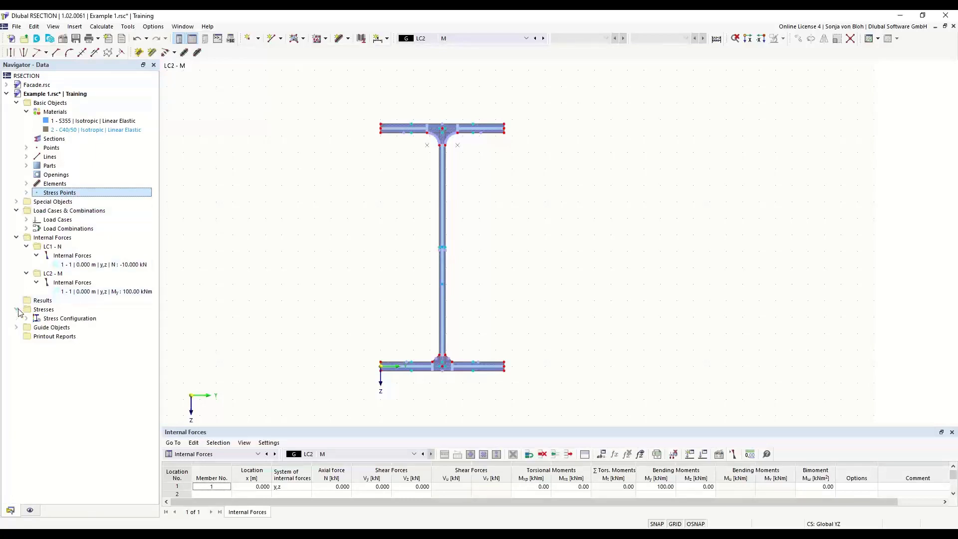
pyautogui.click(26, 318)
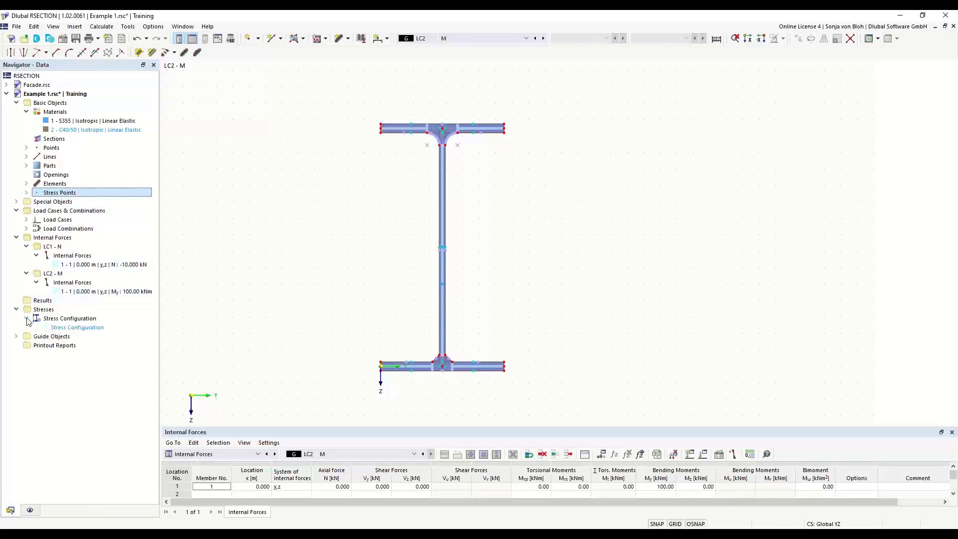
pyautogui.doubleClick(76, 328)
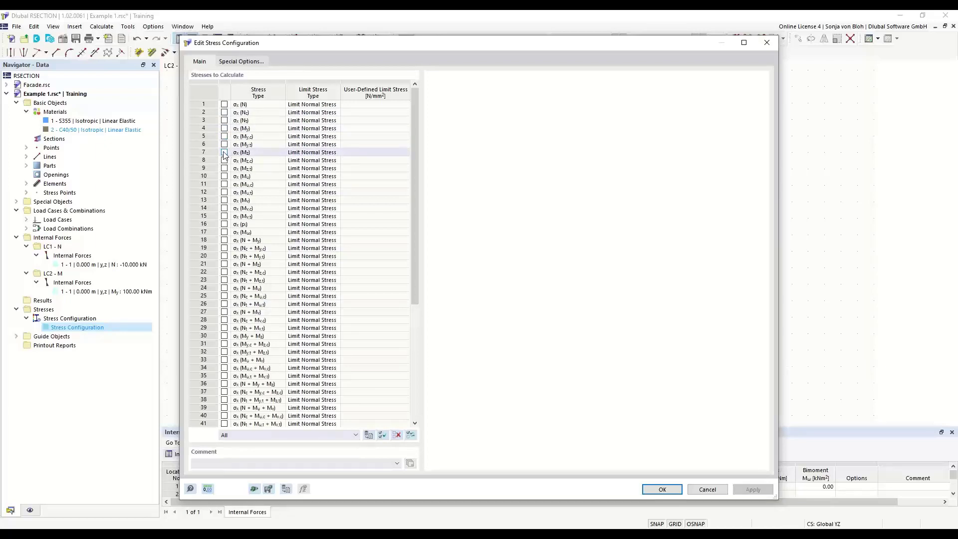
pyautogui.moveTo(414, 273); pyautogui.dragTo(419, 381)
pyautogui.click(266, 301)
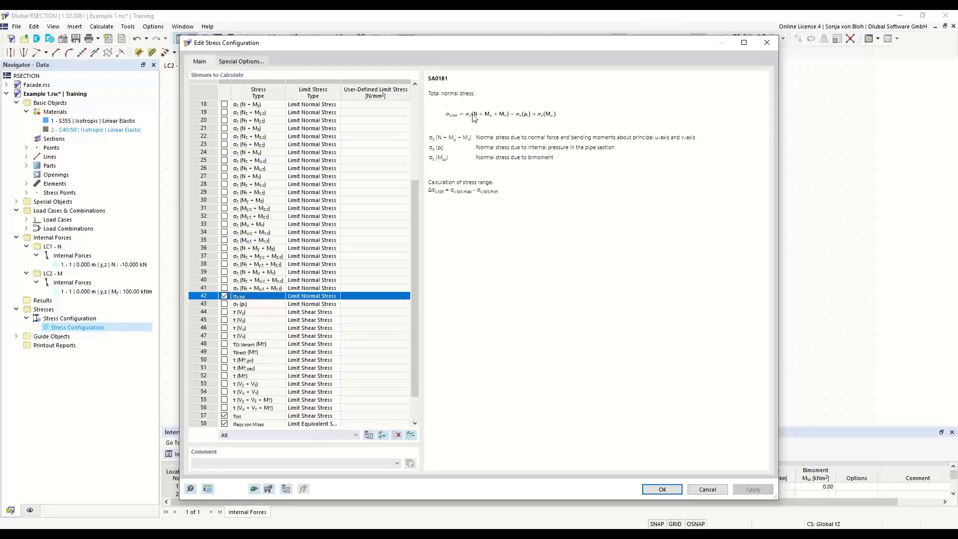
pyautogui.click(662, 489)
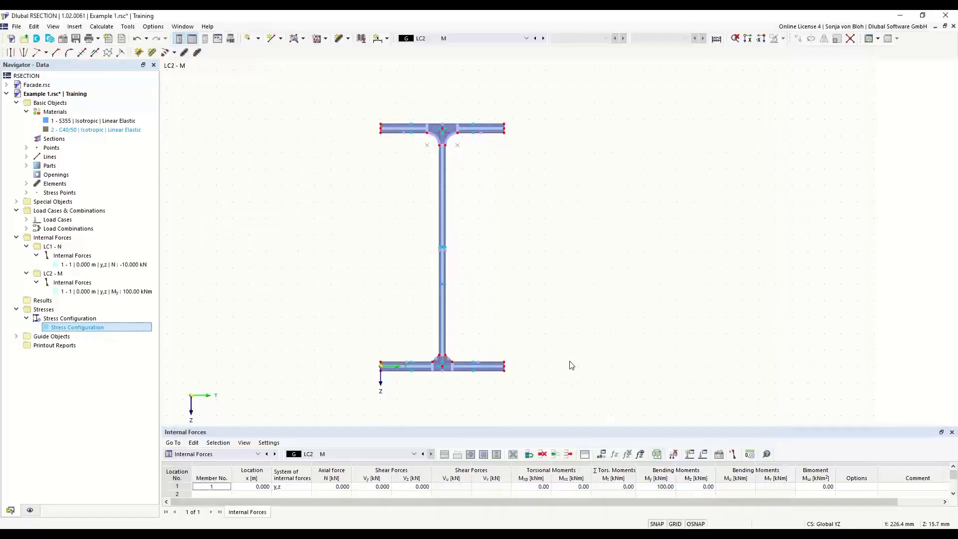
# - Run the calculation and display the total normal stress σx,tot from the Thin-Walled Analysis results on the section
pyautogui.click(116, 29)
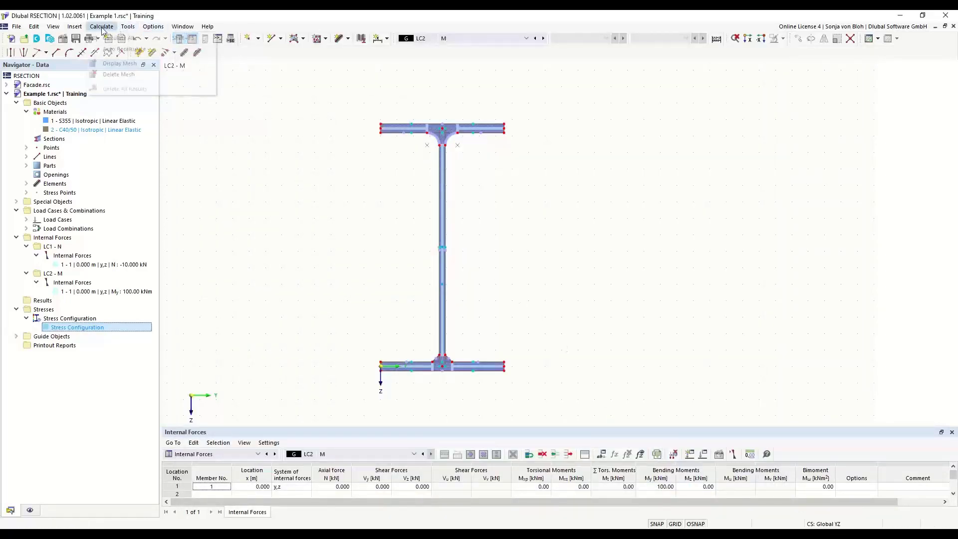
pyautogui.click(117, 37)
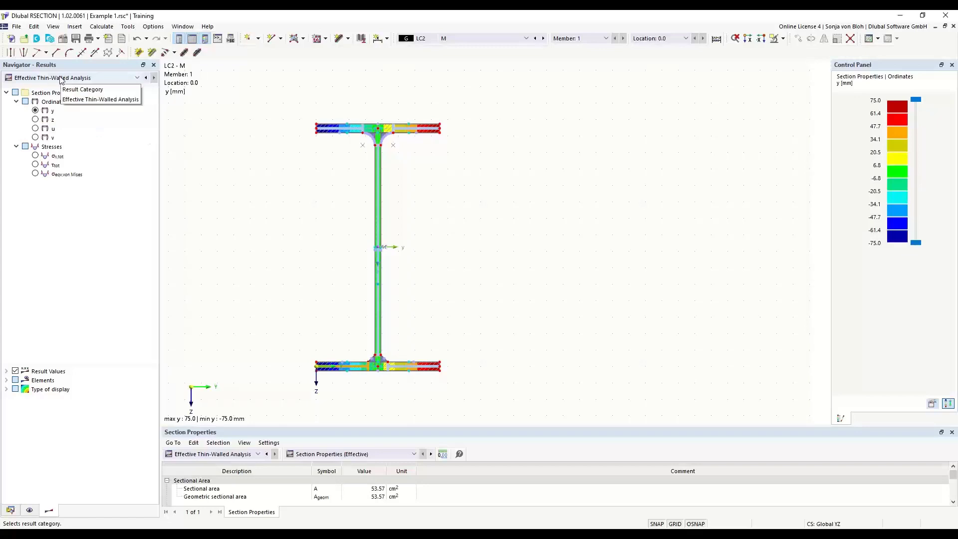
pyautogui.click(137, 78)
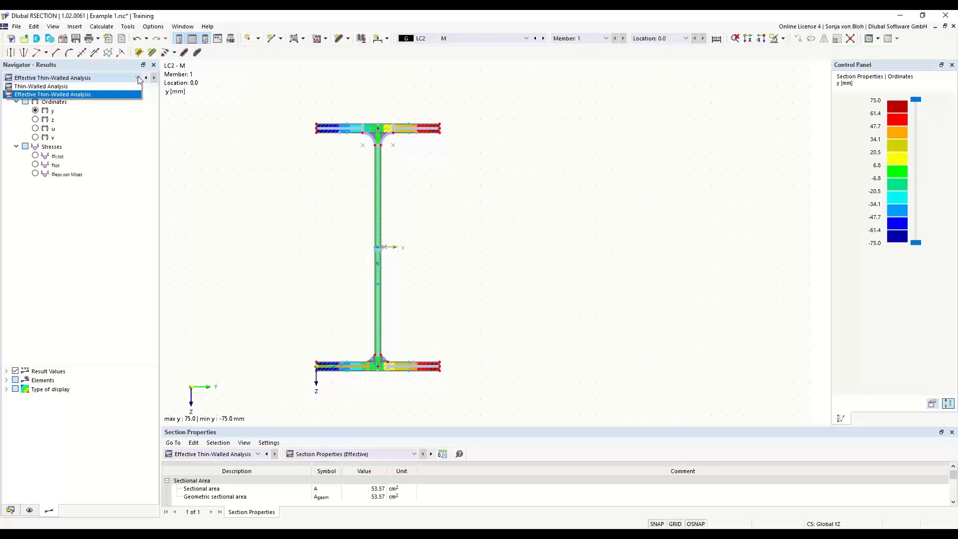
pyautogui.click(48, 87)
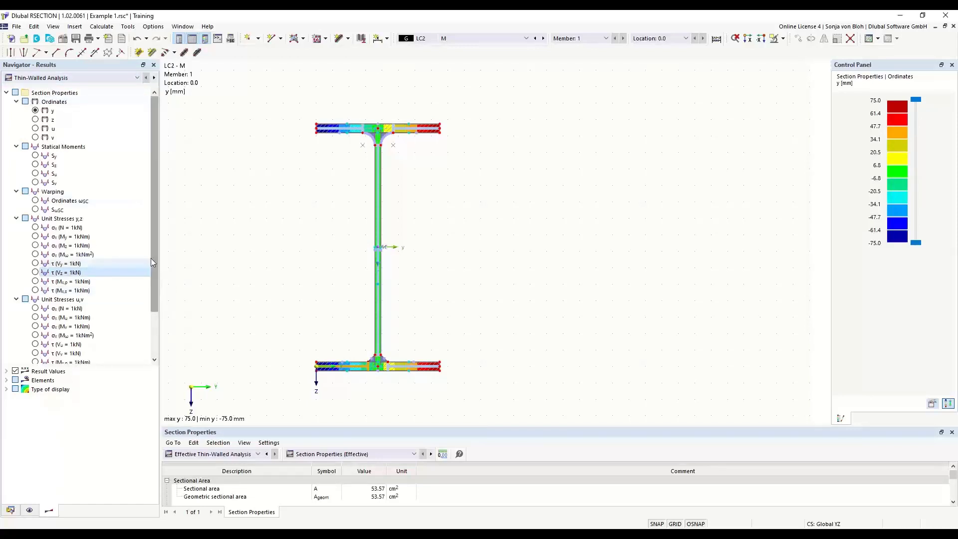
pyautogui.scroll(-2, 152, 260)
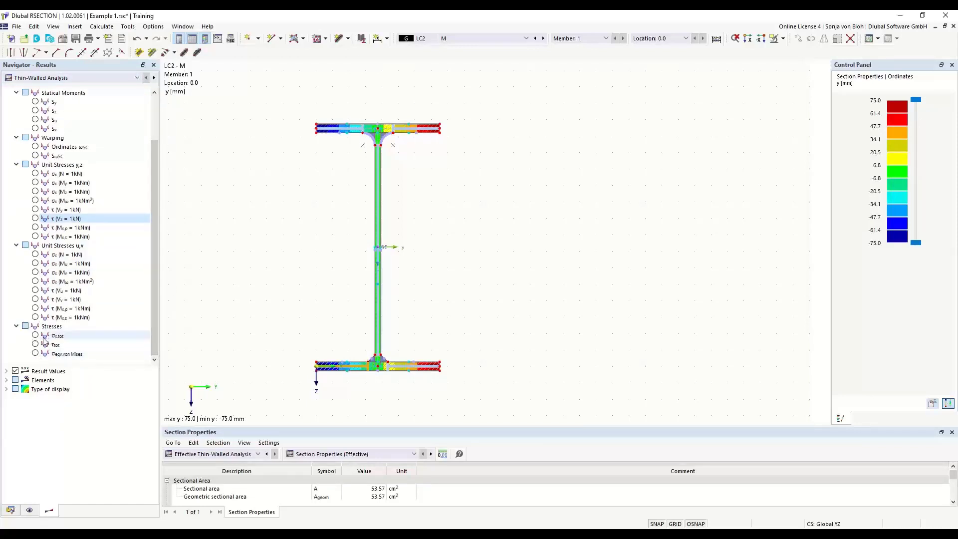
pyautogui.click(35, 335)
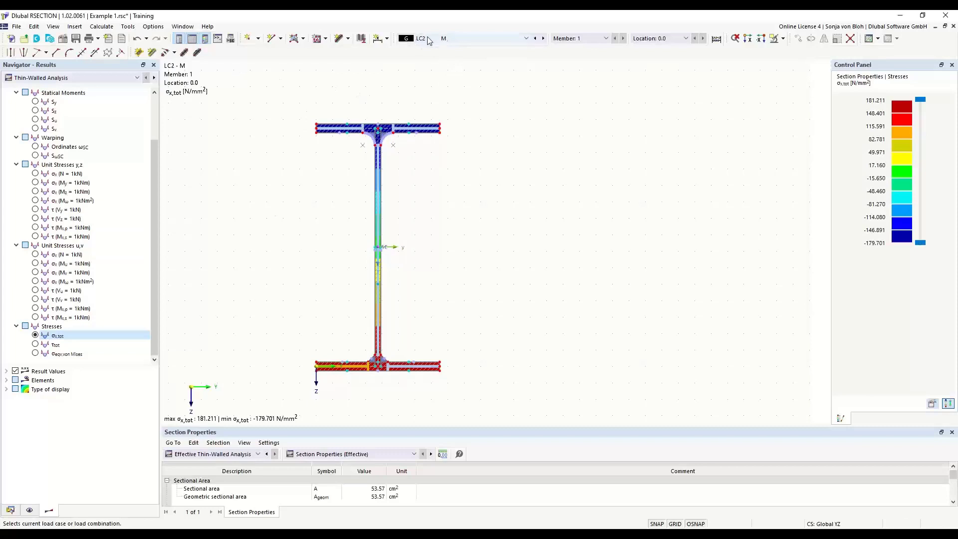
# - Compare the σx,tot distribution for LC1 (N) and combination CO1 (N + M), ending on LC1
pyautogui.click(527, 39)
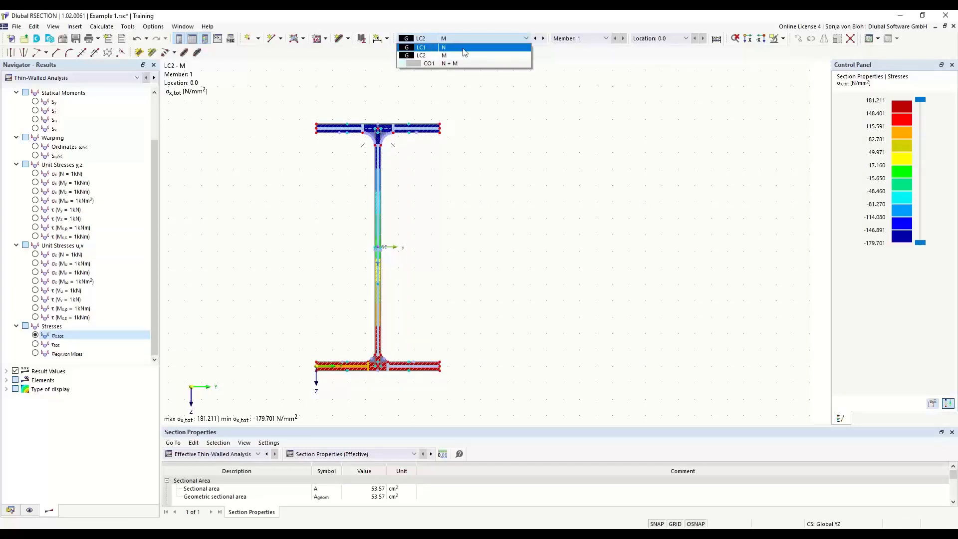
pyautogui.click(432, 47)
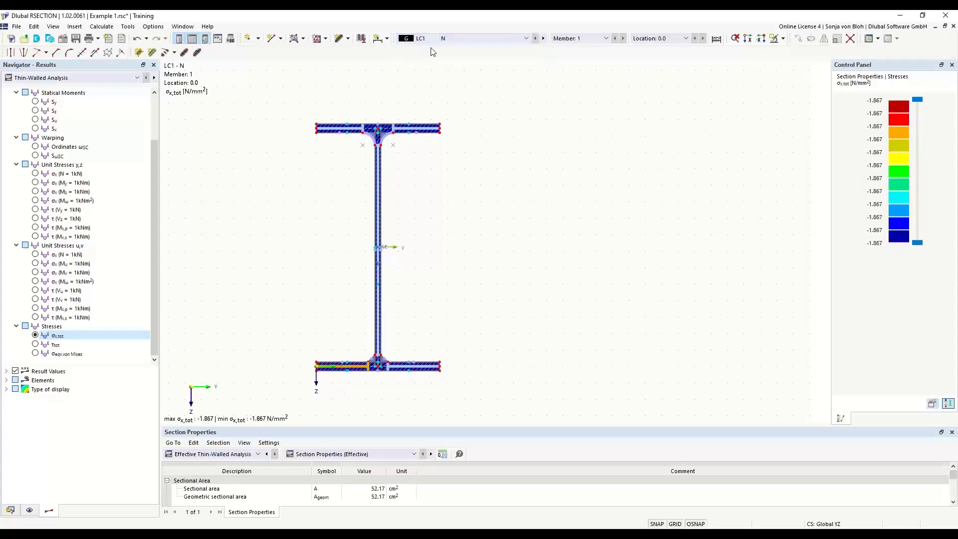
pyautogui.click(492, 40)
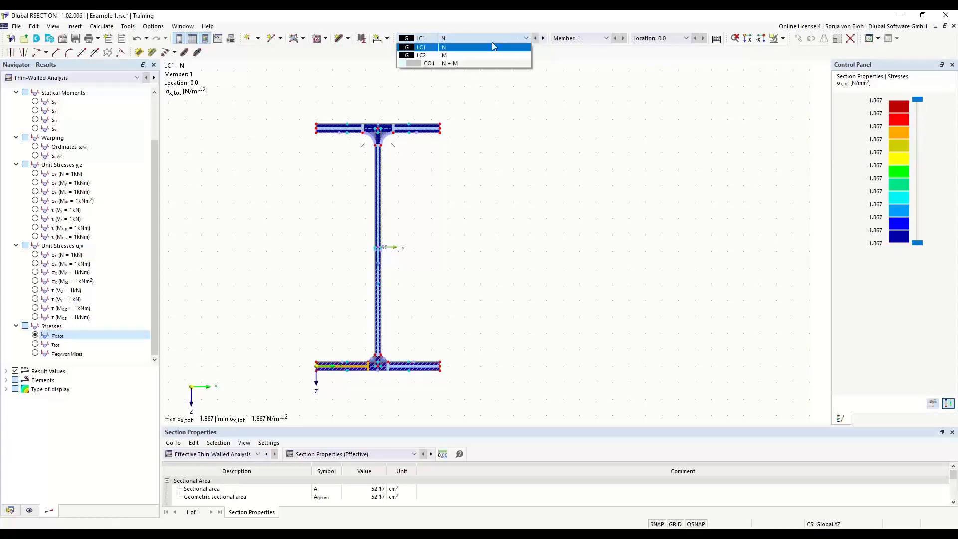
pyautogui.click(456, 64)
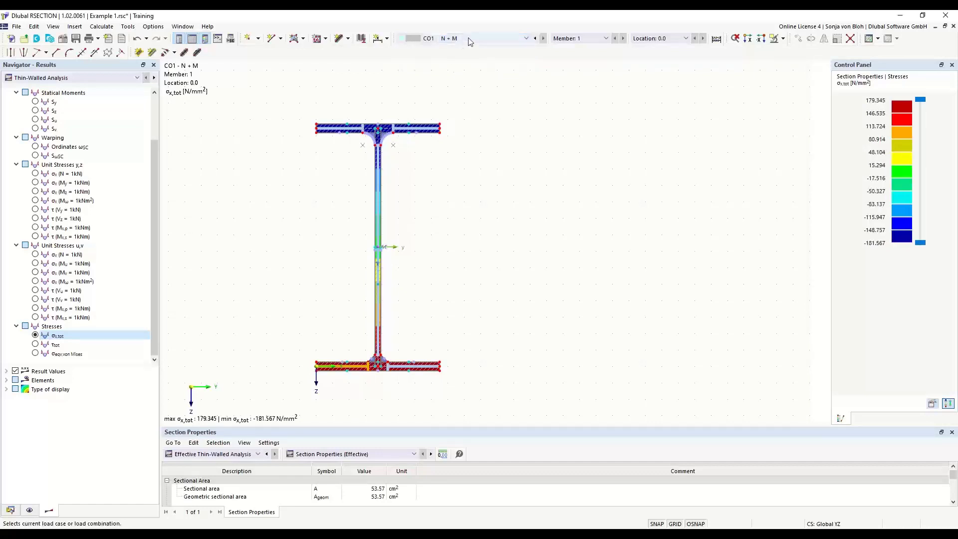
pyautogui.click(469, 39)
pyautogui.click(448, 49)
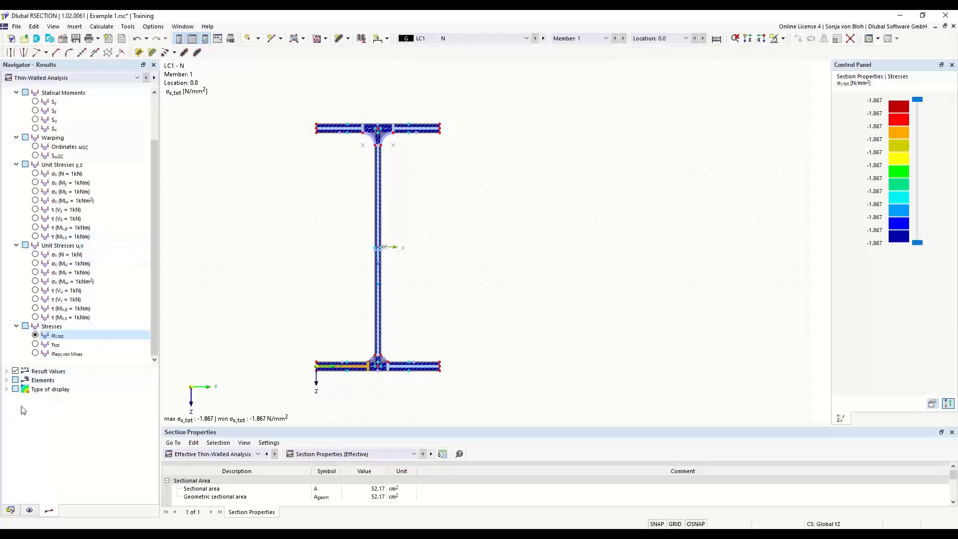
# - Set the result display type to Off so that diagrams replace the coloured isobands on the section
pyautogui.click(6, 390)
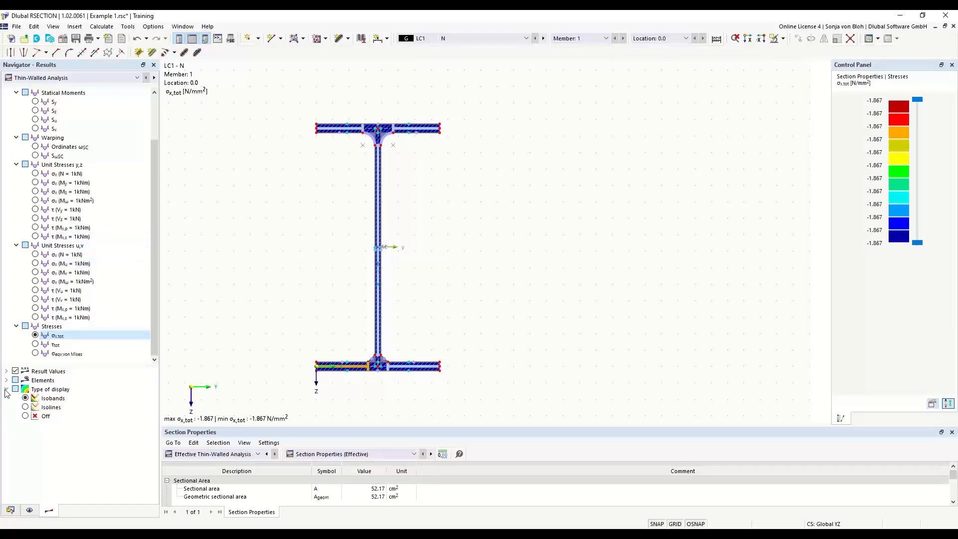
pyautogui.click(25, 416)
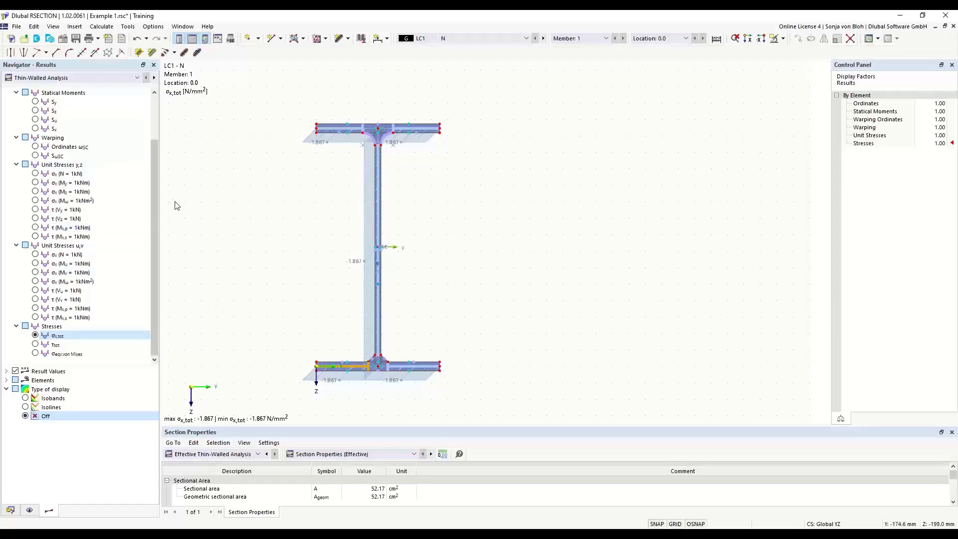
pyautogui.moveTo(156, 202); pyautogui.dragTo(164, 244)
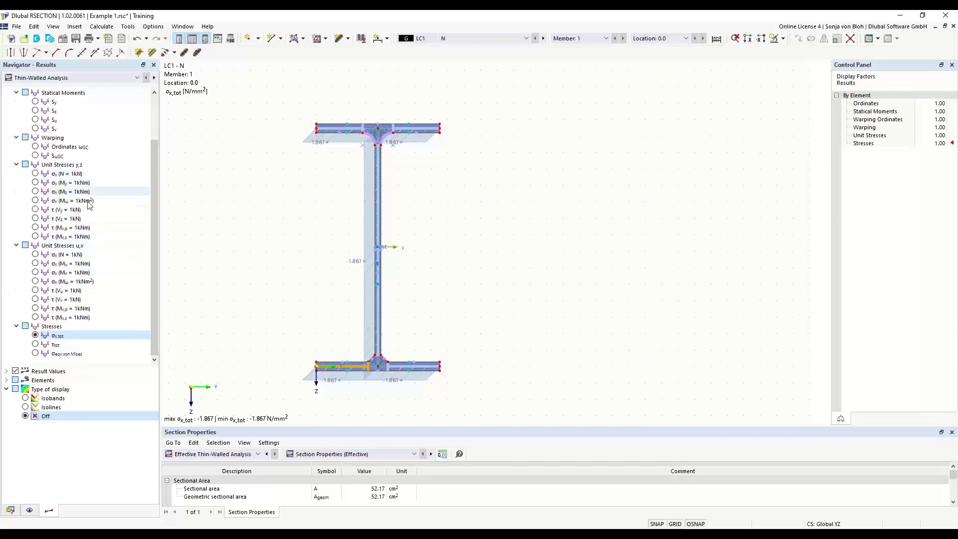
# - View the diagrams of statical moment Sy and ordinate y, and return to the total normal stress σx,tot
pyautogui.scroll(2, 89, 205)
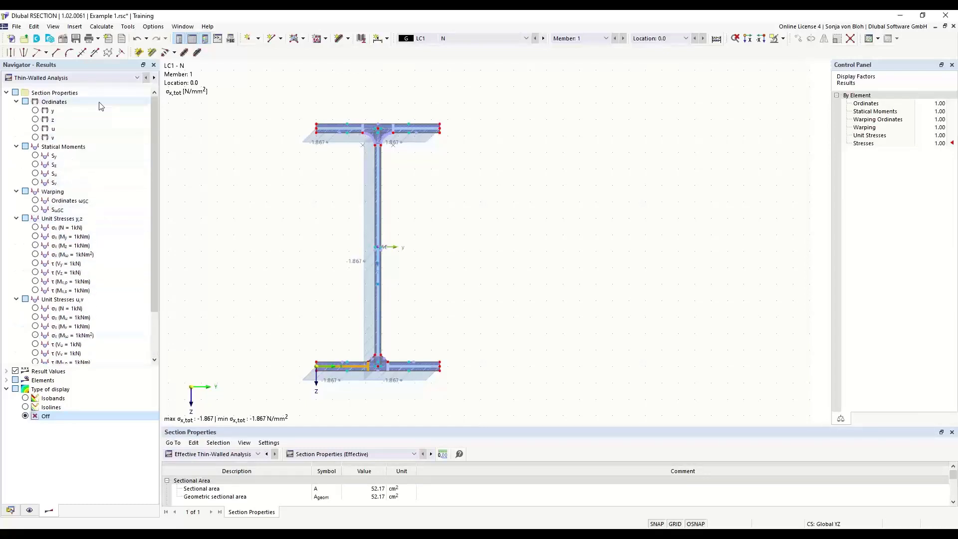
pyautogui.click(34, 156)
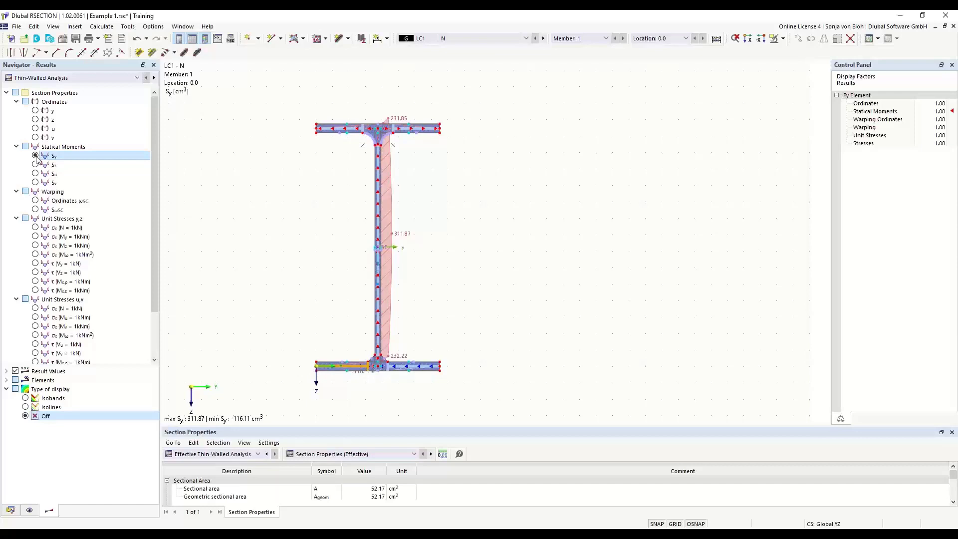
pyautogui.click(35, 111)
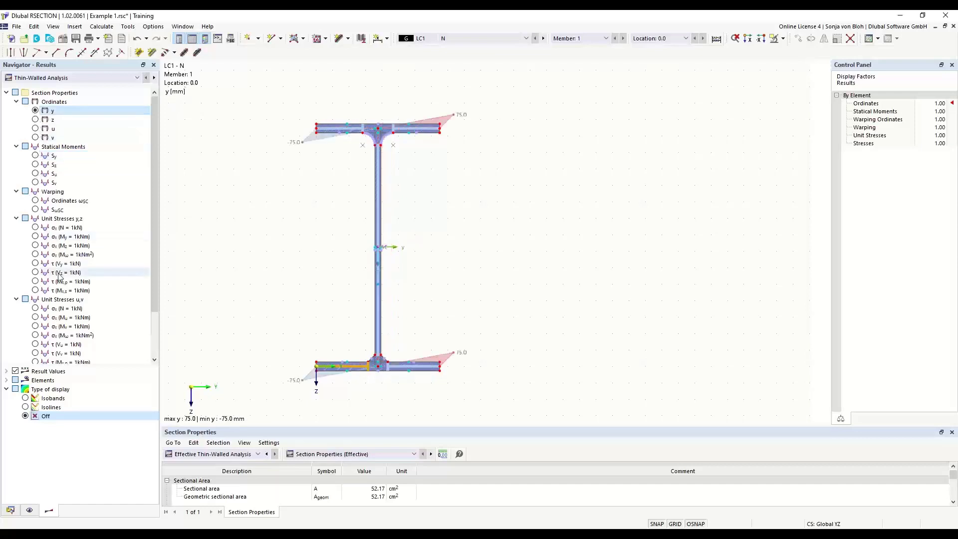
pyautogui.scroll(-2, 60, 273)
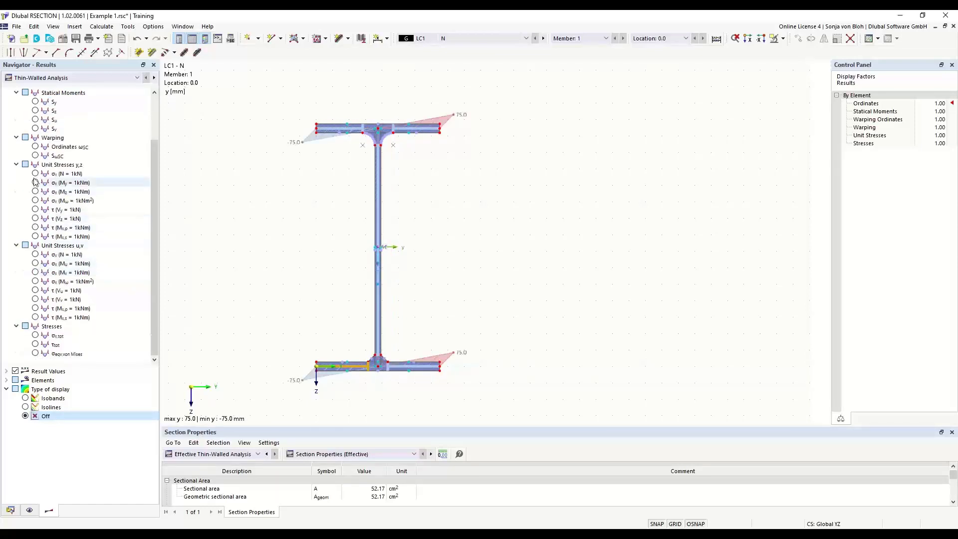
pyautogui.click(35, 336)
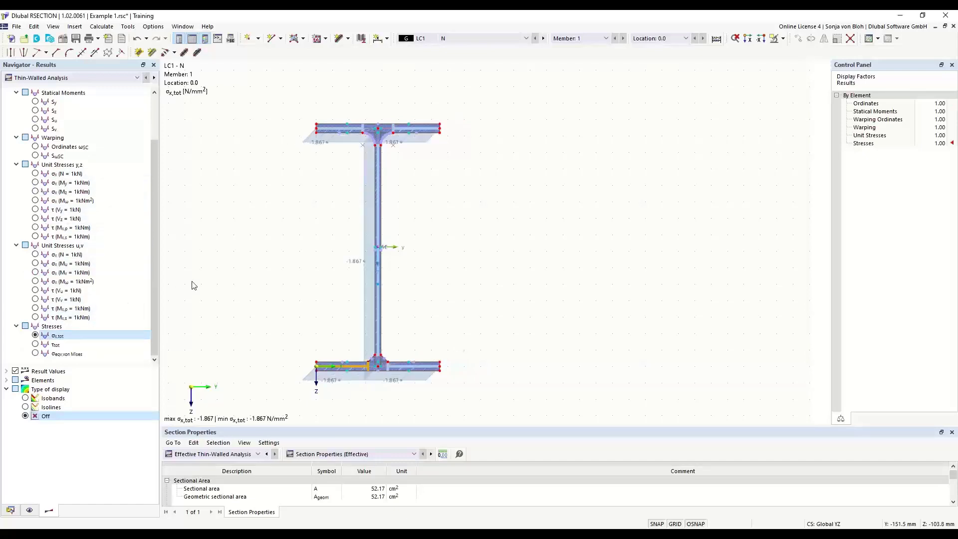
# - Show σx,tot from the Effective Thin-Walled Analysis and examine the ineffective zone of the web up close
pyautogui.click(137, 77)
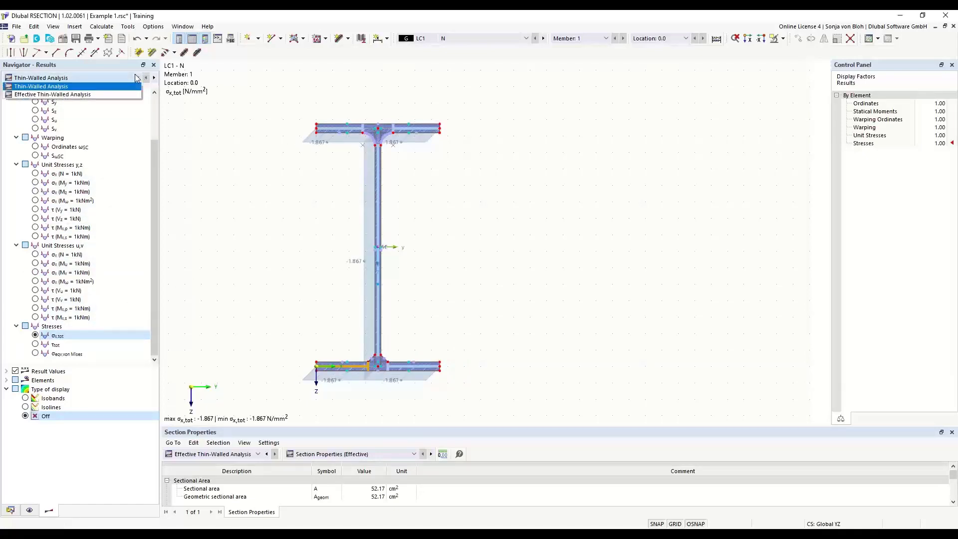
pyautogui.click(75, 93)
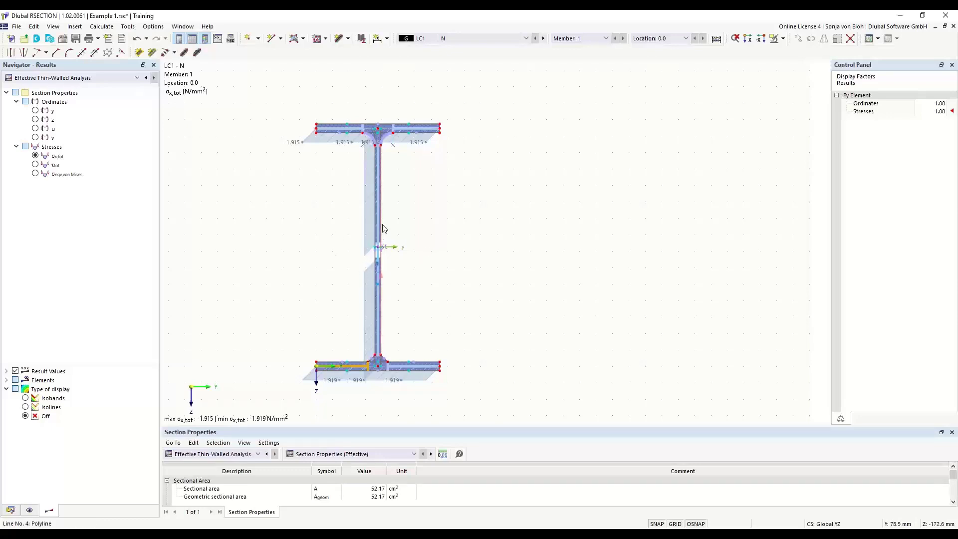
pyautogui.scroll(1, 370, 266)
pyautogui.scroll(1, 369, 266)
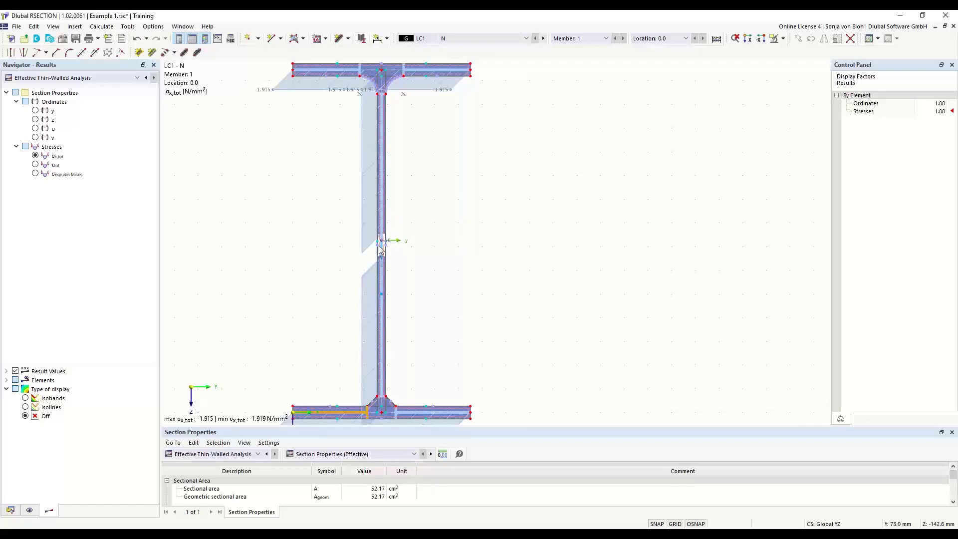
pyautogui.scroll(-2, 390, 189)
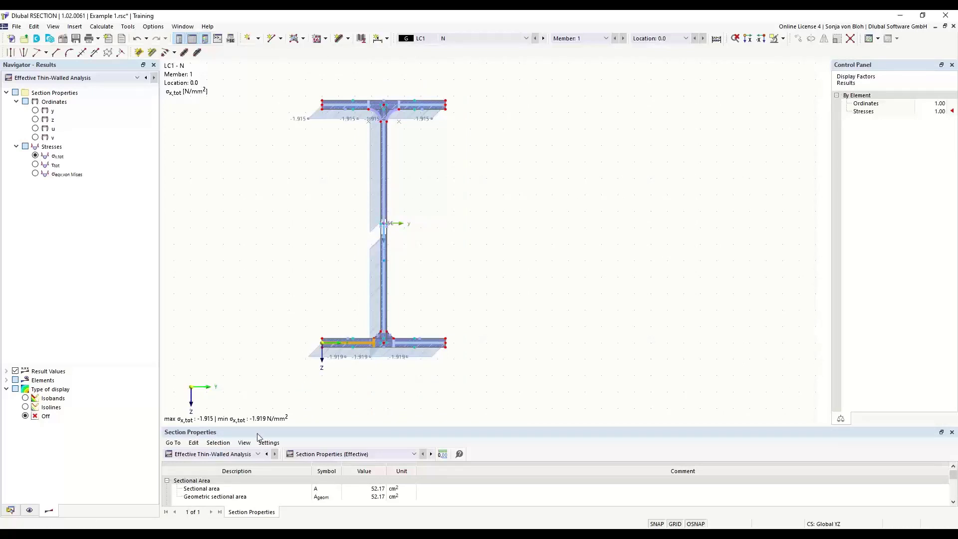
# - Enlarge the results table and show the Section Properties of the Thin-Walled Analysis in it
pyautogui.moveTo(259, 427); pyautogui.dragTo(263, 363)
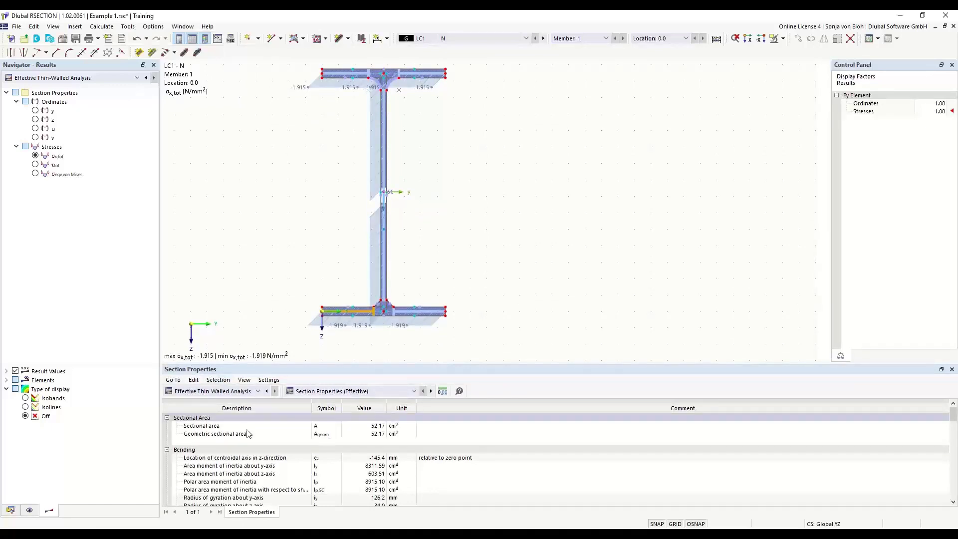
pyautogui.click(259, 393)
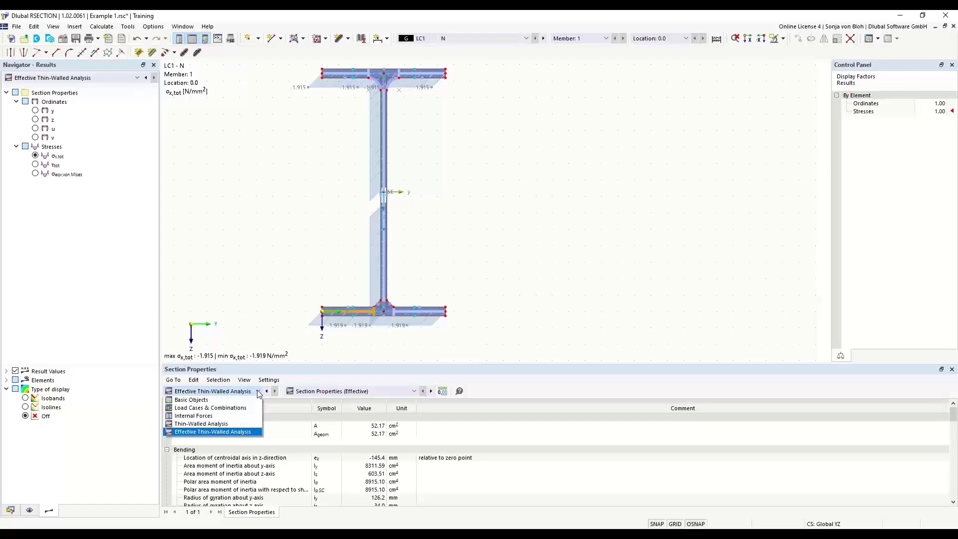
pyautogui.click(211, 424)
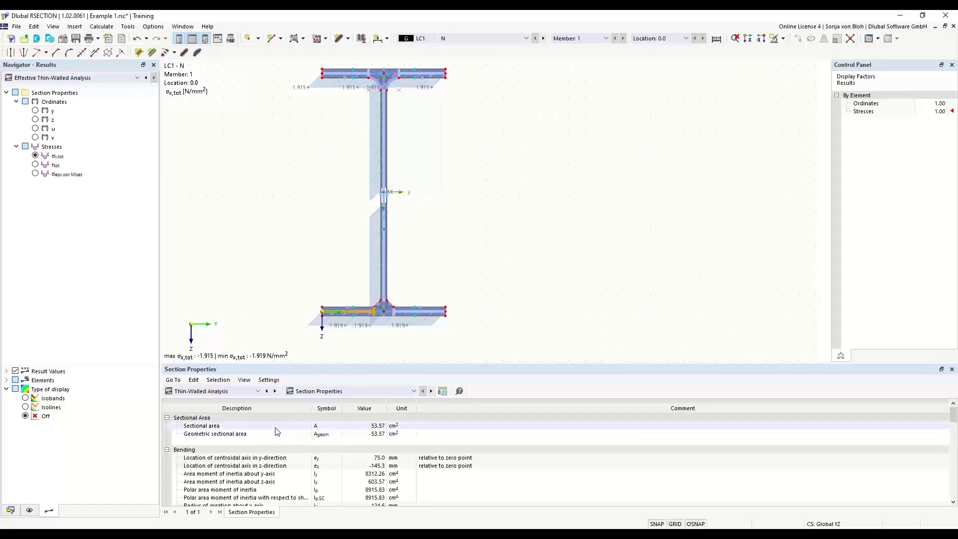
pyautogui.click(358, 392)
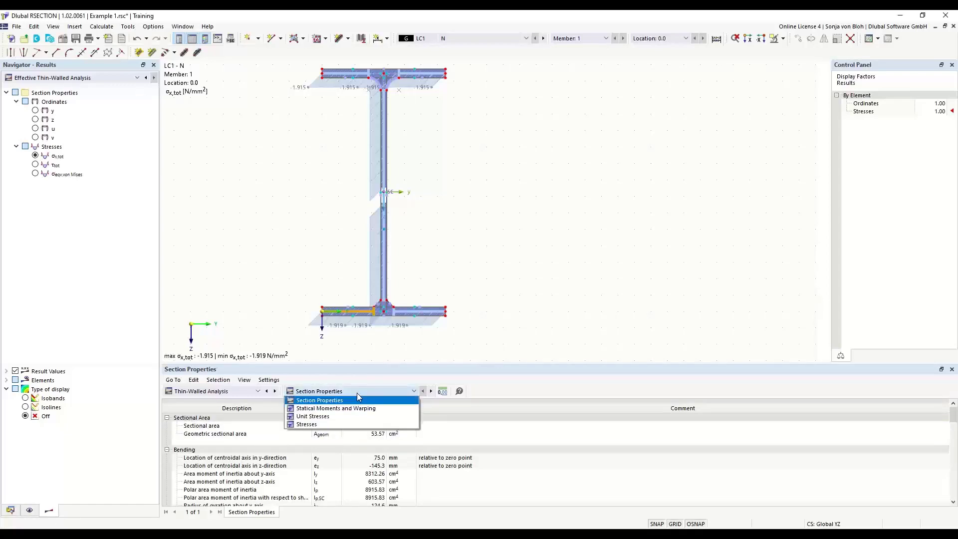
pyautogui.click(327, 401)
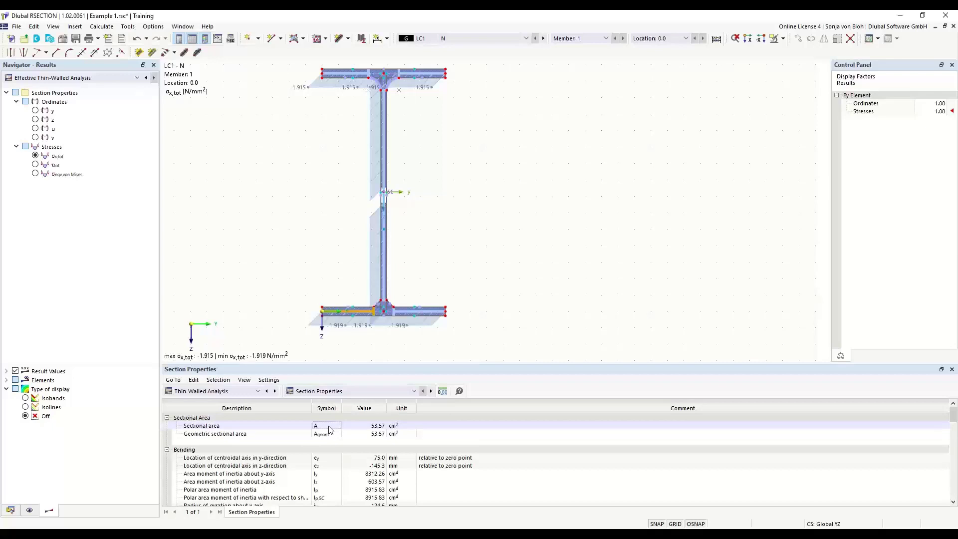
# - Enlarge the table further and review the sectional area, bending and shear properties of the section
pyautogui.moveTo(324, 364); pyautogui.dragTo(324, 305)
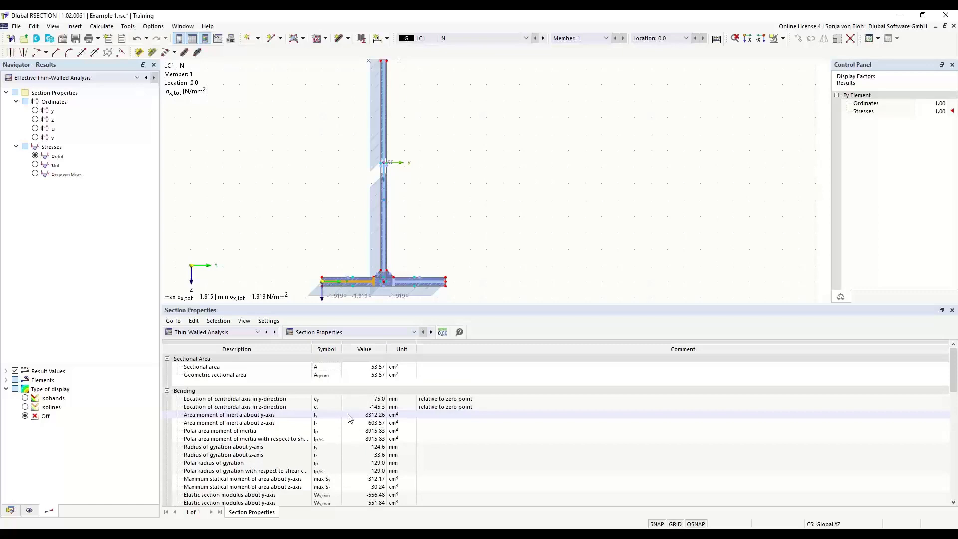
pyautogui.click(302, 416)
pyautogui.scroll(-3, 303, 420)
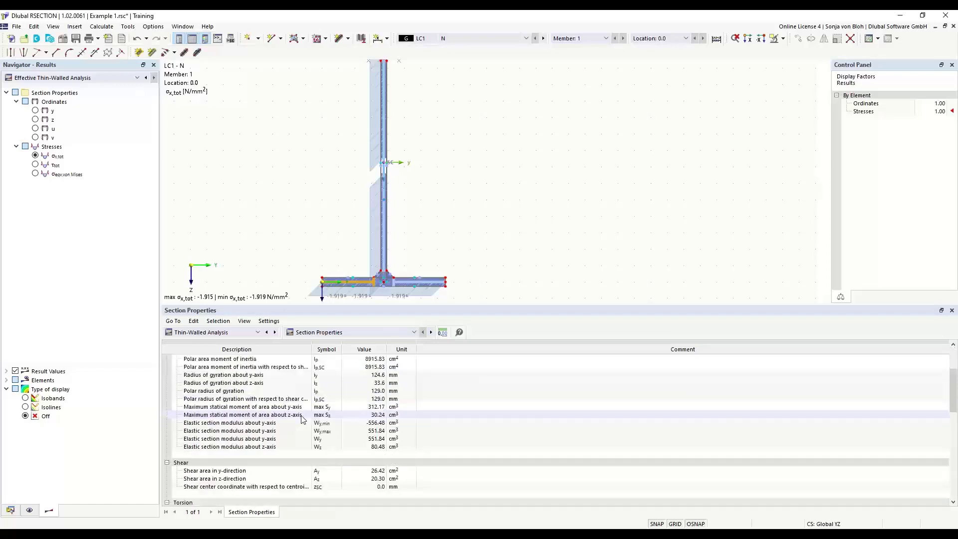
pyautogui.scroll(3, 301, 418)
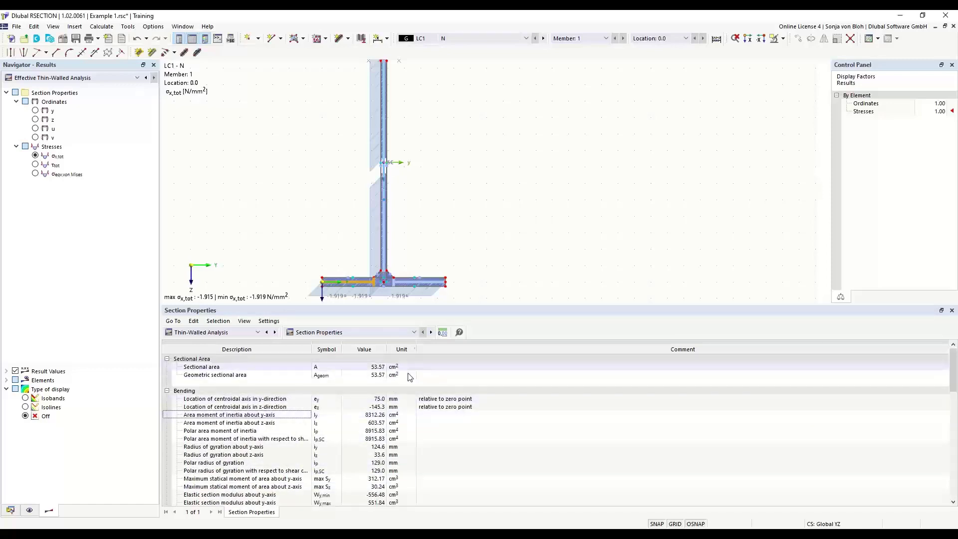
# - View the Statical Moments and Warping table of the Thin-Walled Analysis, and open its Stresses table by loading
pyautogui.click(414, 333)
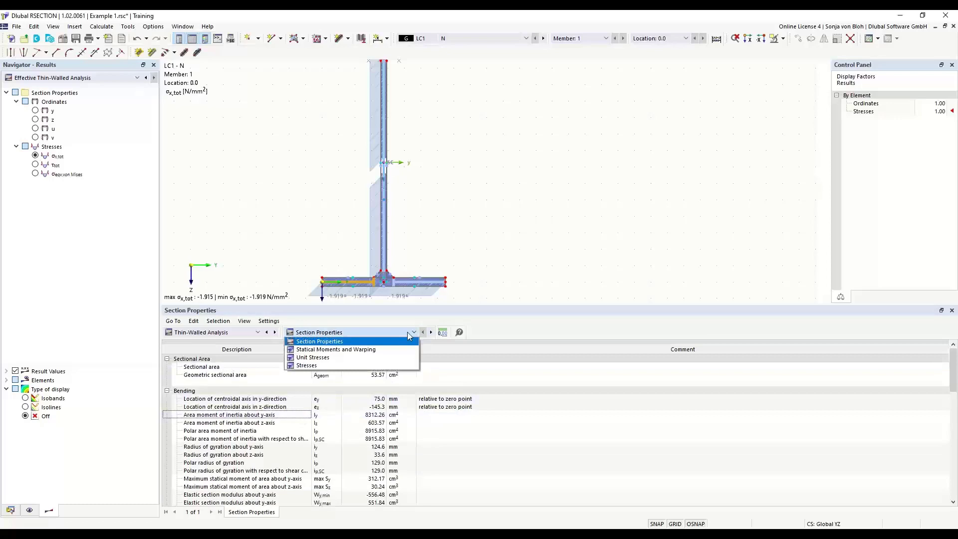
pyautogui.click(345, 350)
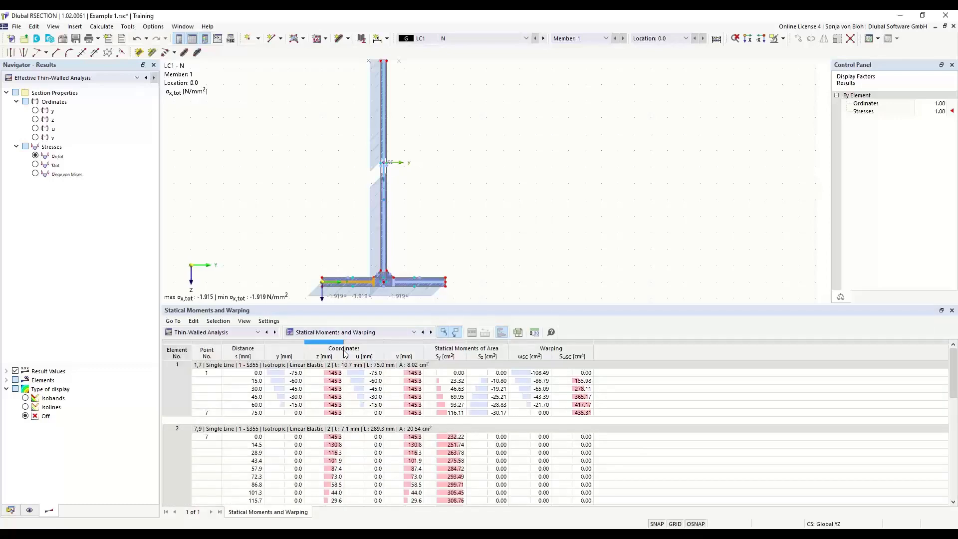
pyautogui.click(405, 333)
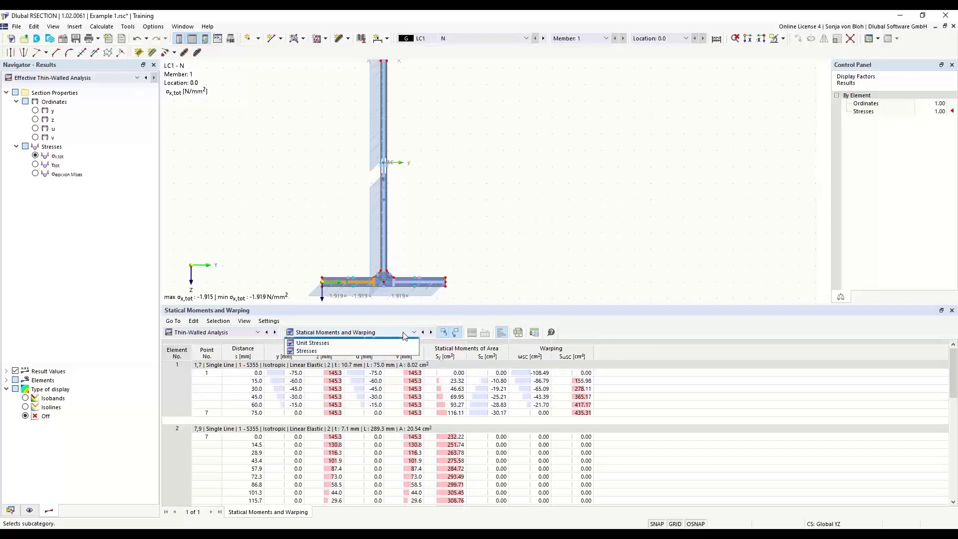
pyautogui.click(342, 367)
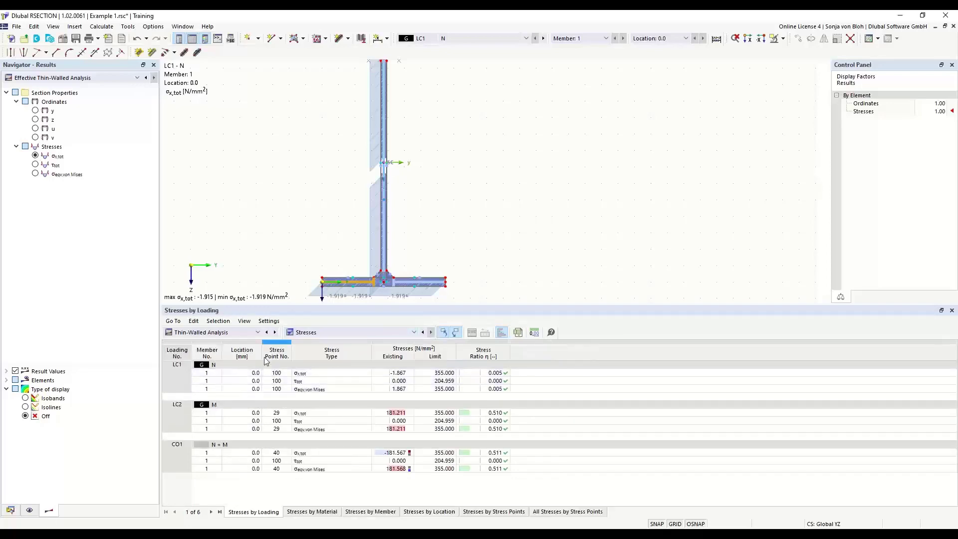
# - Show the Section Classification acc. to EN 1993-1-1 of the Effective Thin-Walled Analysis and check the overall class
pyautogui.click(258, 333)
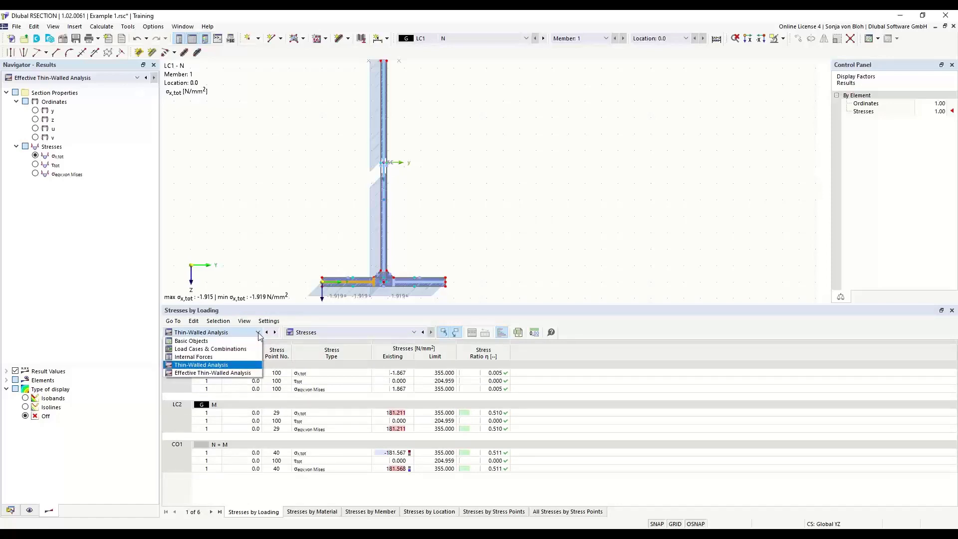
pyautogui.click(219, 373)
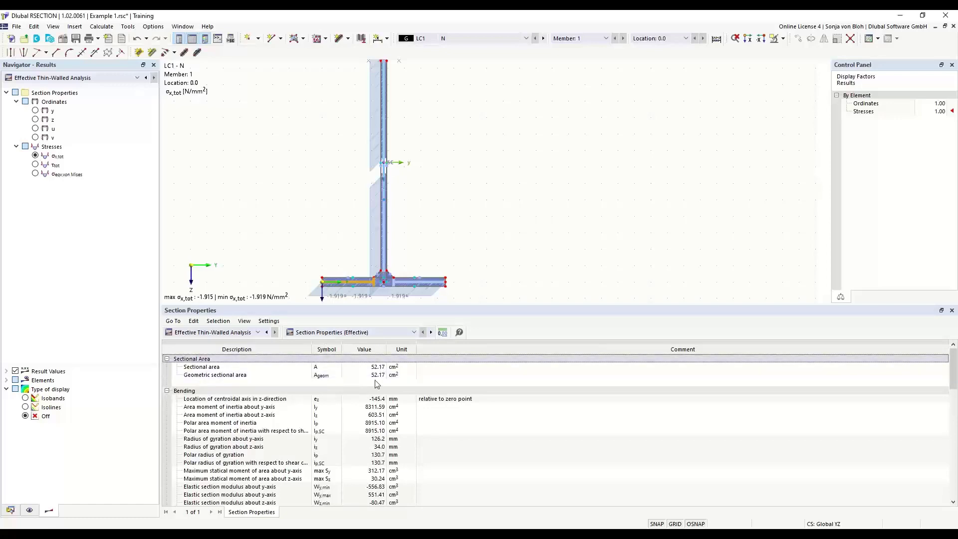
pyautogui.click(414, 333)
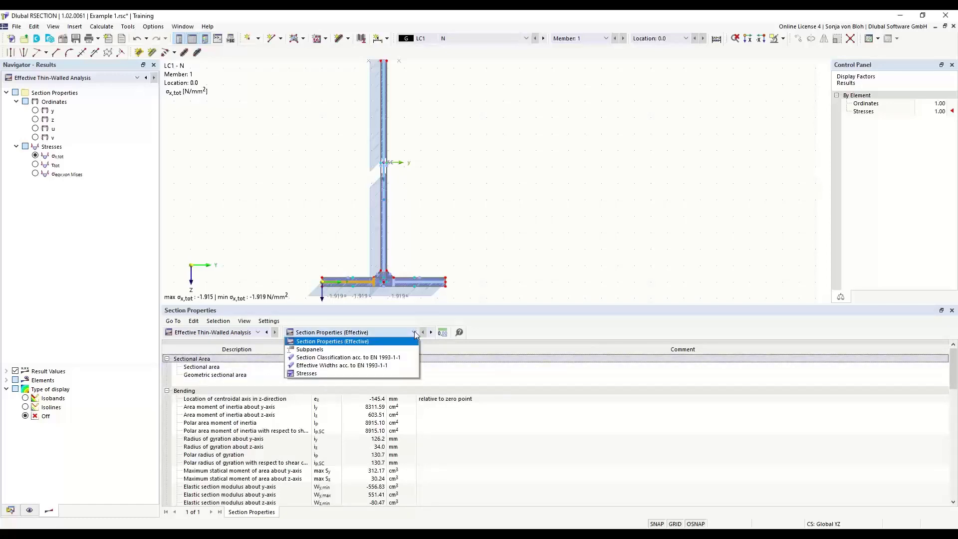
pyautogui.click(352, 359)
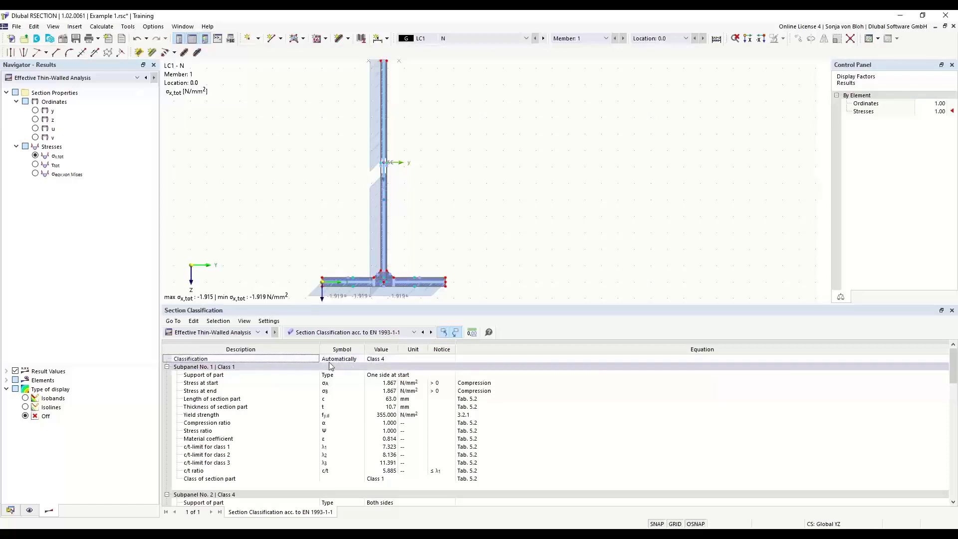
pyautogui.click(384, 362)
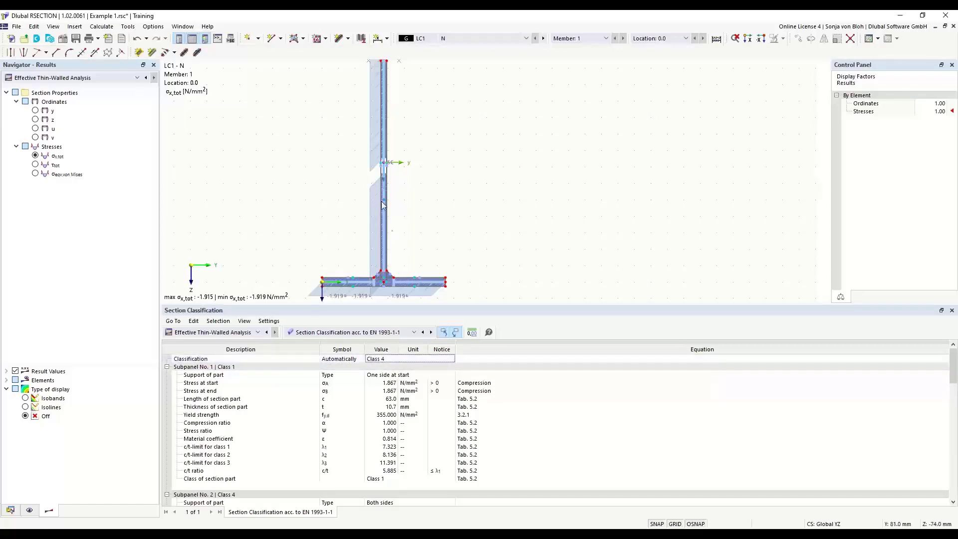
# - Examine the classification of the web and lower flange subpanels, and open the Effective Widths acc. to EN 1993-1-1 table
pyautogui.click(385, 174)
pyautogui.scroll(-6, 404, 419)
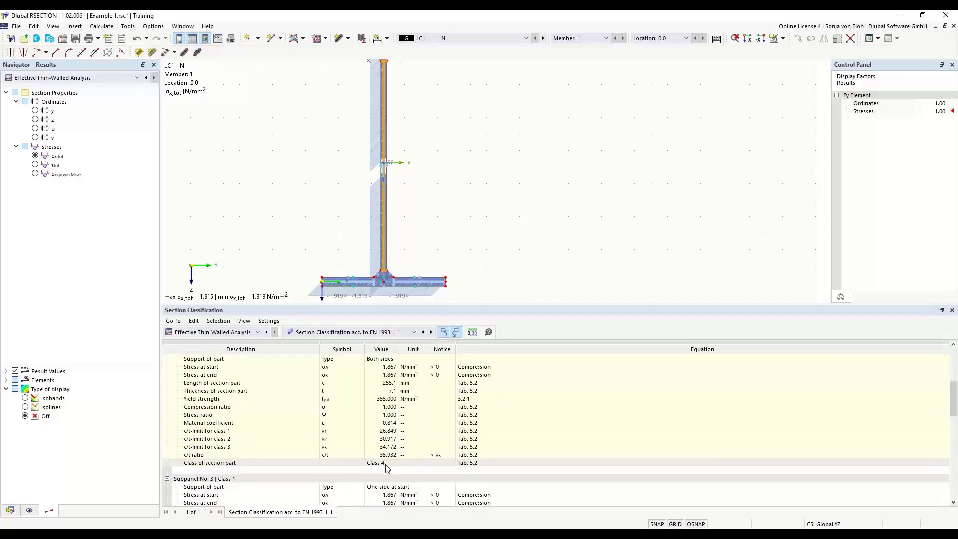
pyautogui.click(369, 288)
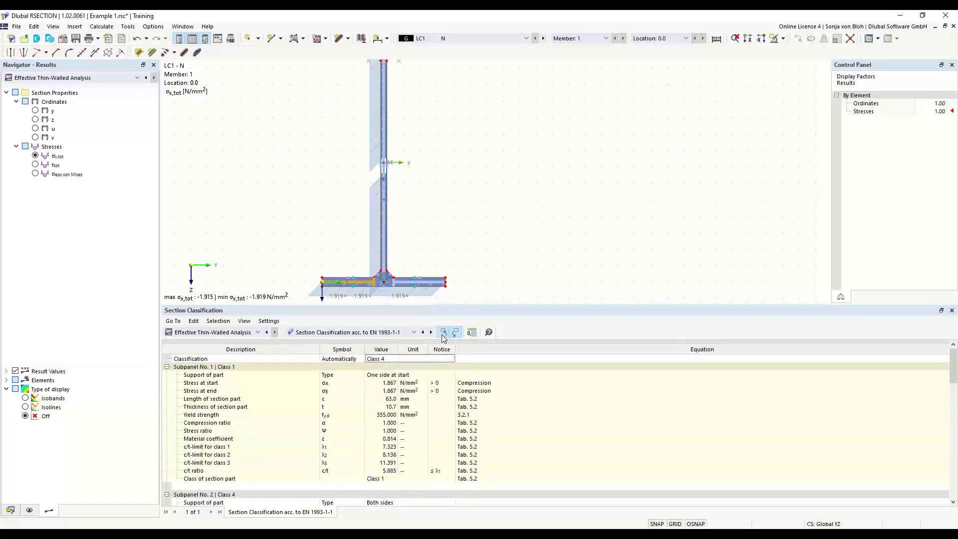
pyautogui.click(415, 333)
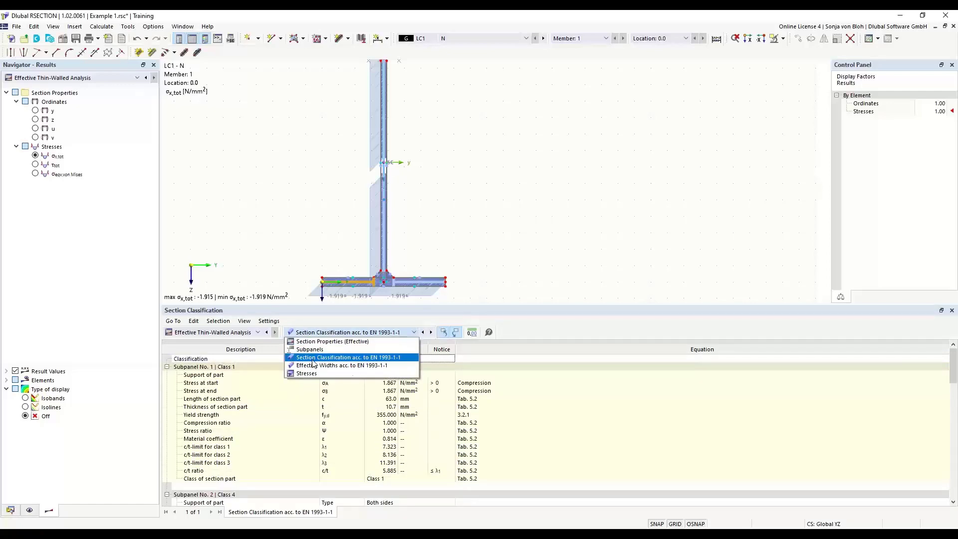
pyautogui.click(344, 366)
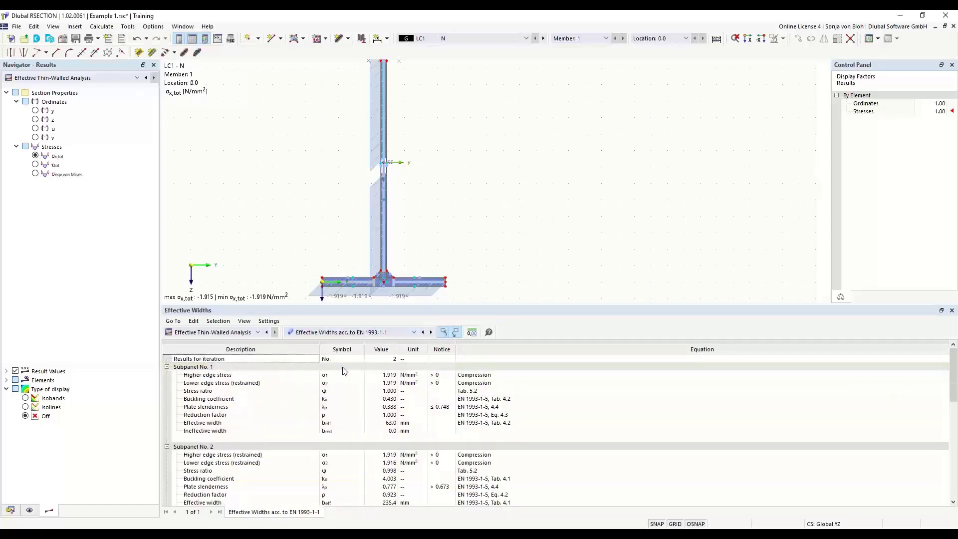
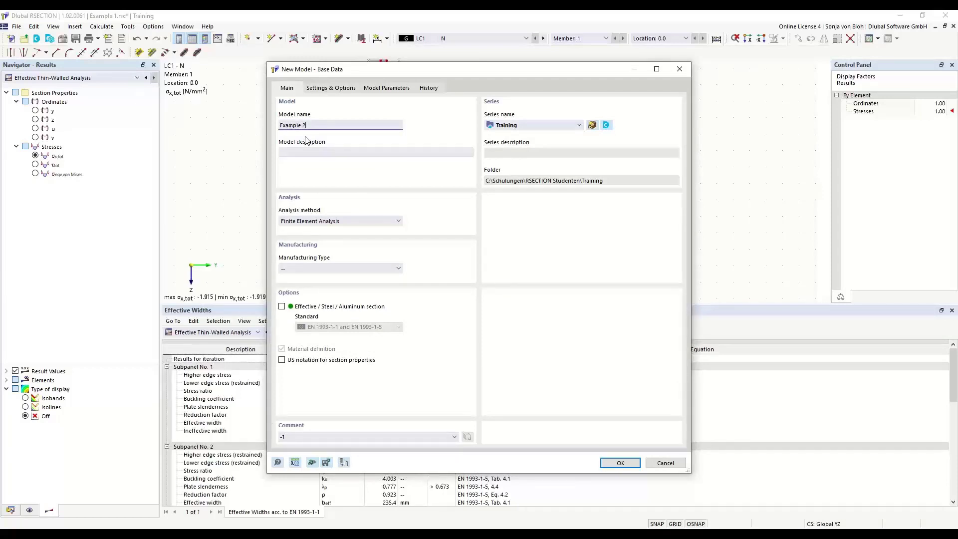
# - Create and save the Example 2 model with Thin-Walled Analysis and the effective steel section option to EN 1993-1-1 and EN 1993-1-5
pyautogui.click(398, 222)
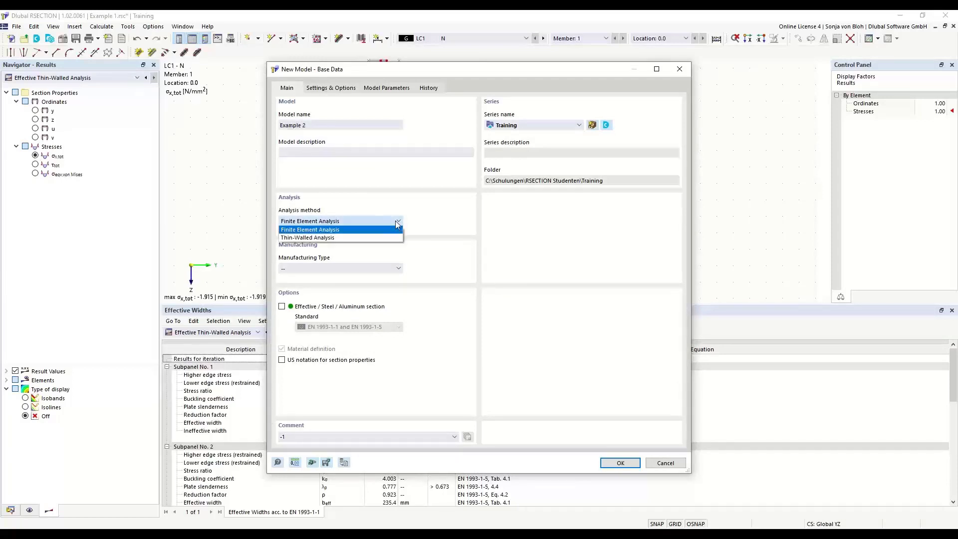
pyautogui.click(321, 238)
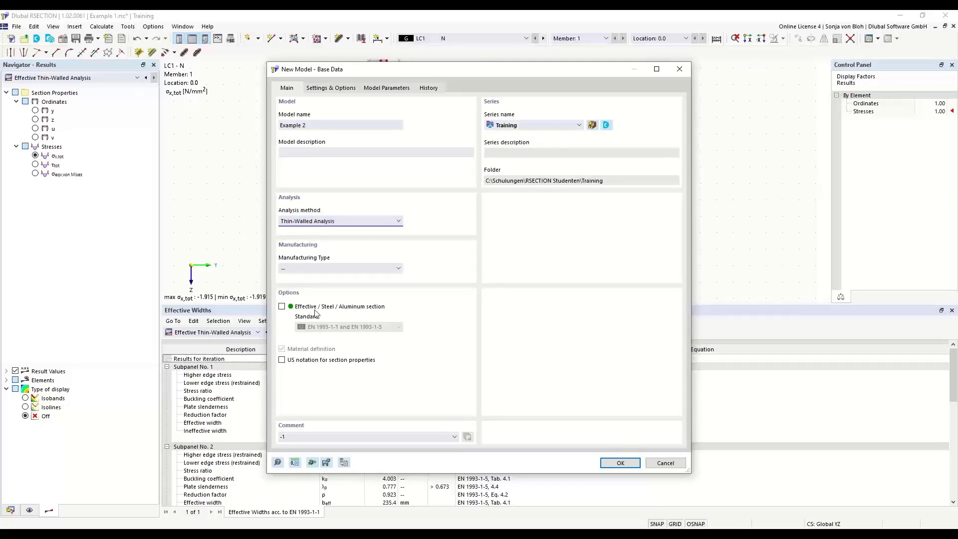
pyautogui.click(283, 307)
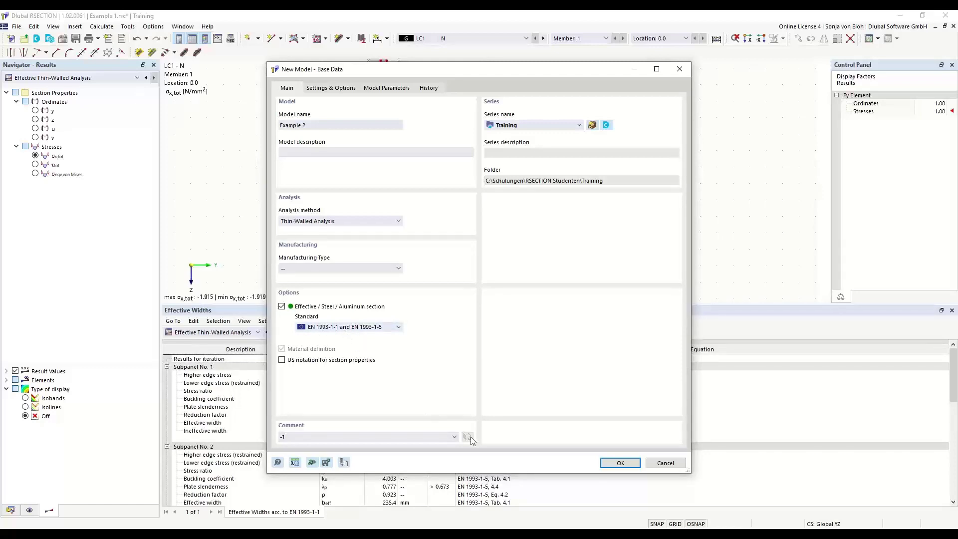
pyautogui.click(618, 463)
pyautogui.hotkey('ctrl', 's')
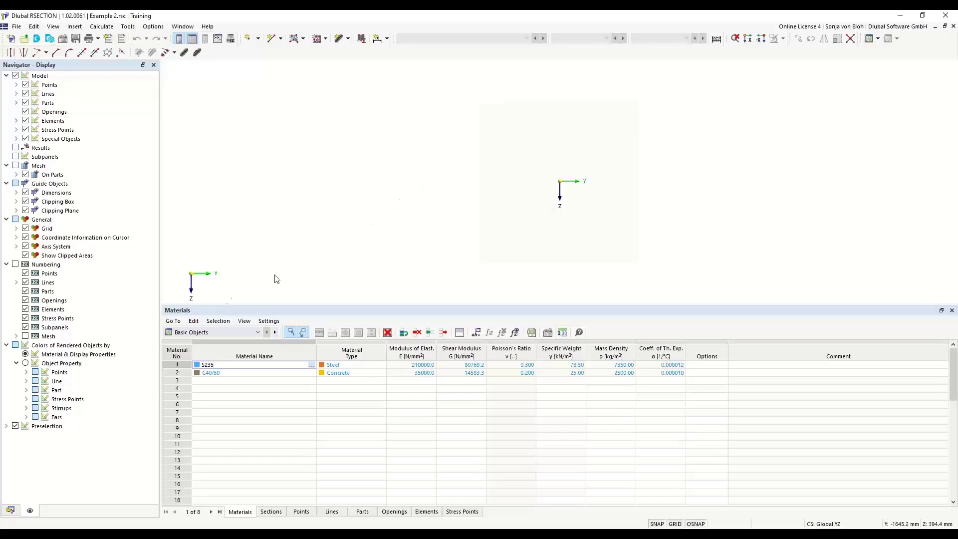
# - Assign steel S235 to EN 1993-1-1:2005-05 from the material library to material 1
pyautogui.click(8, 511)
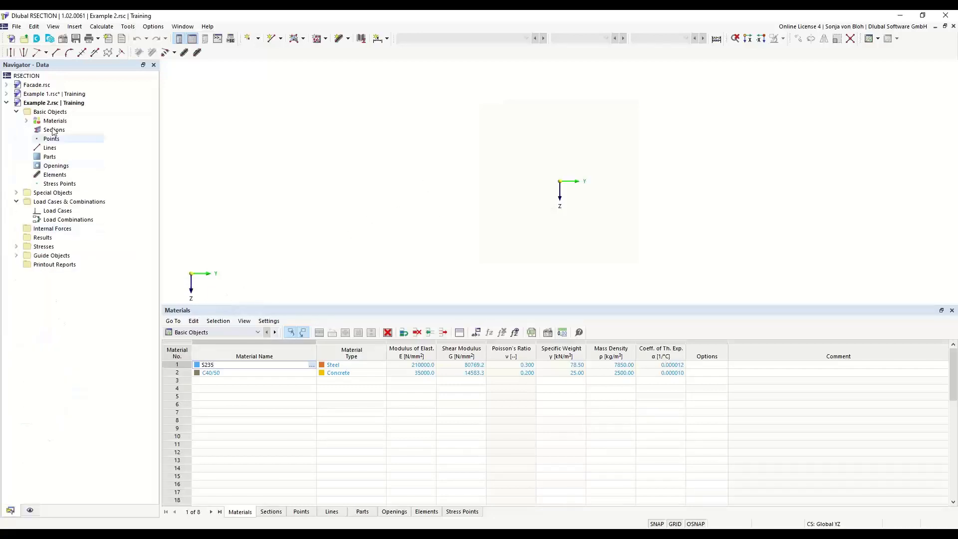
pyautogui.click(27, 121)
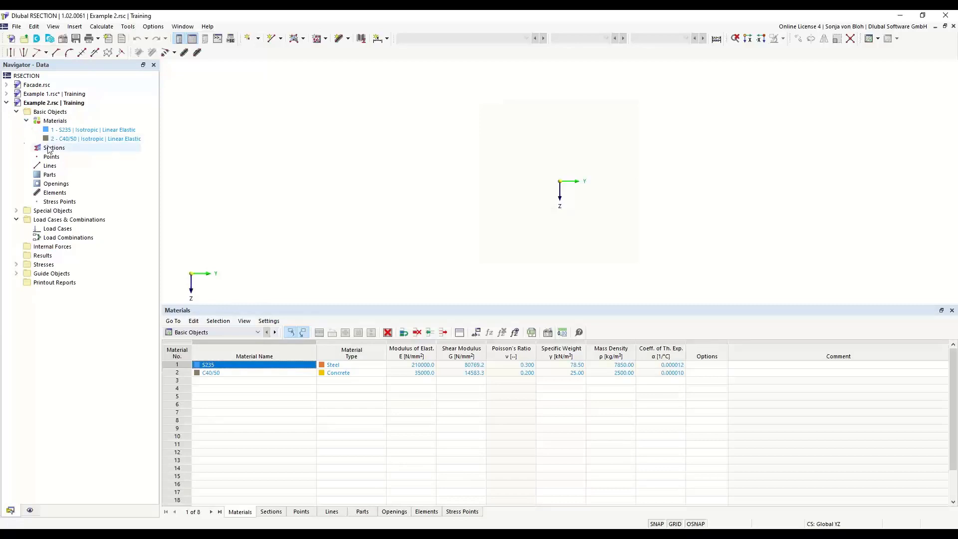
pyautogui.doubleClick(70, 131)
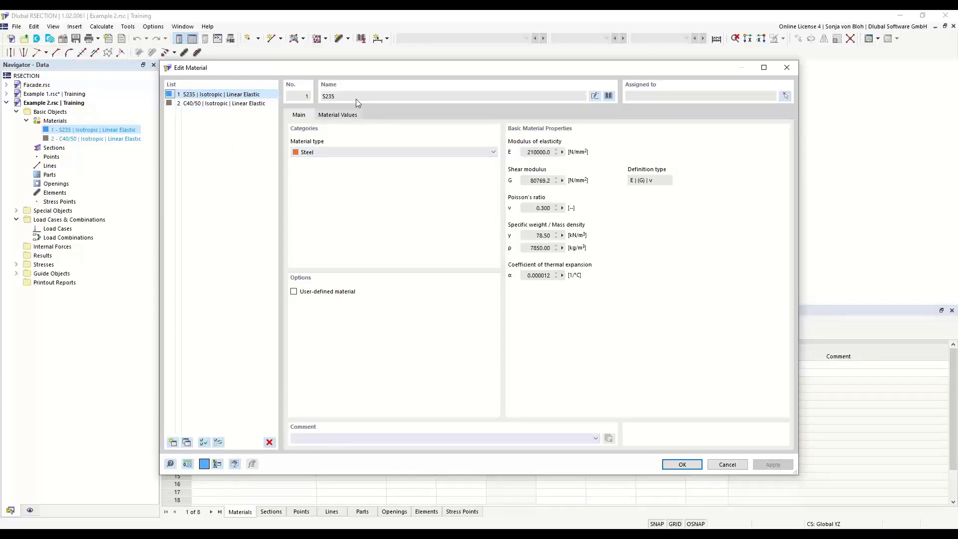
pyautogui.click(609, 96)
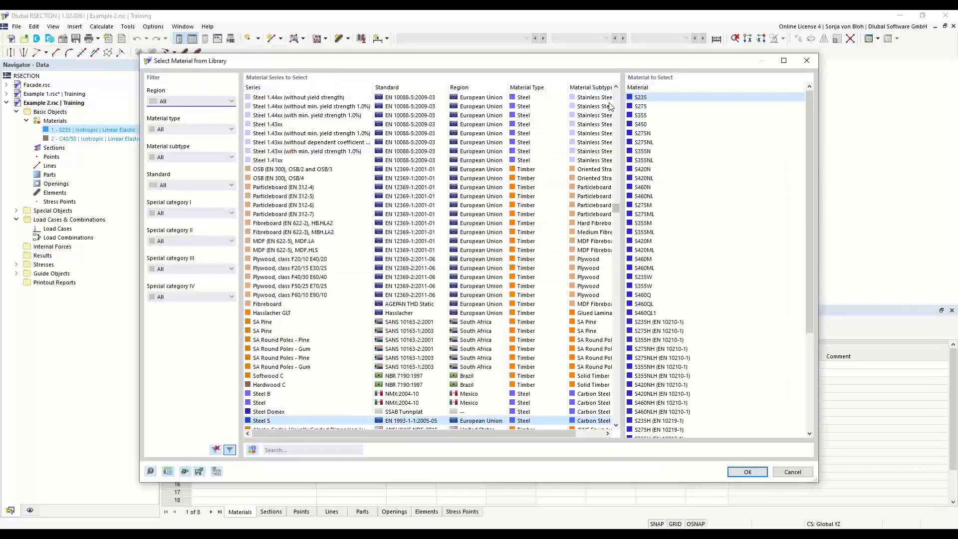
pyautogui.click(282, 450)
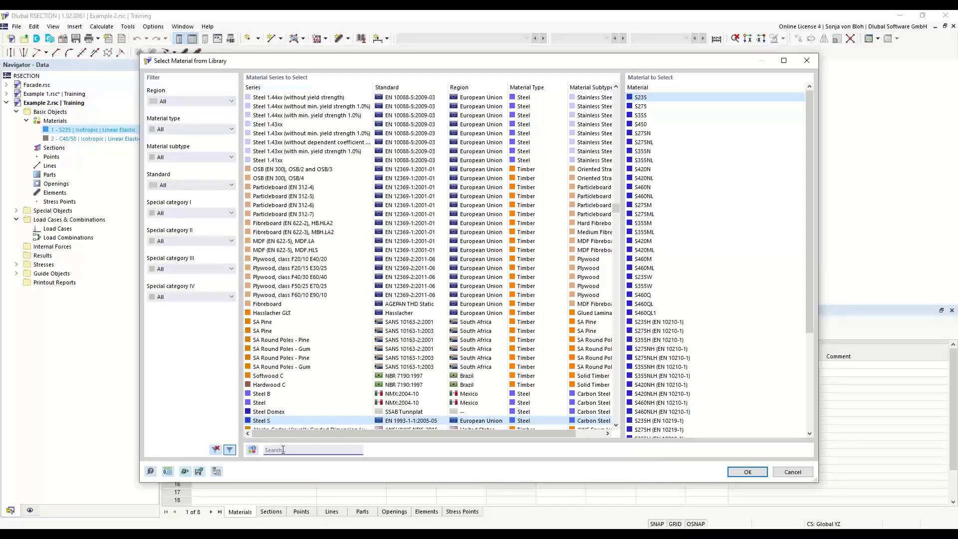
pyautogui.write('S235')
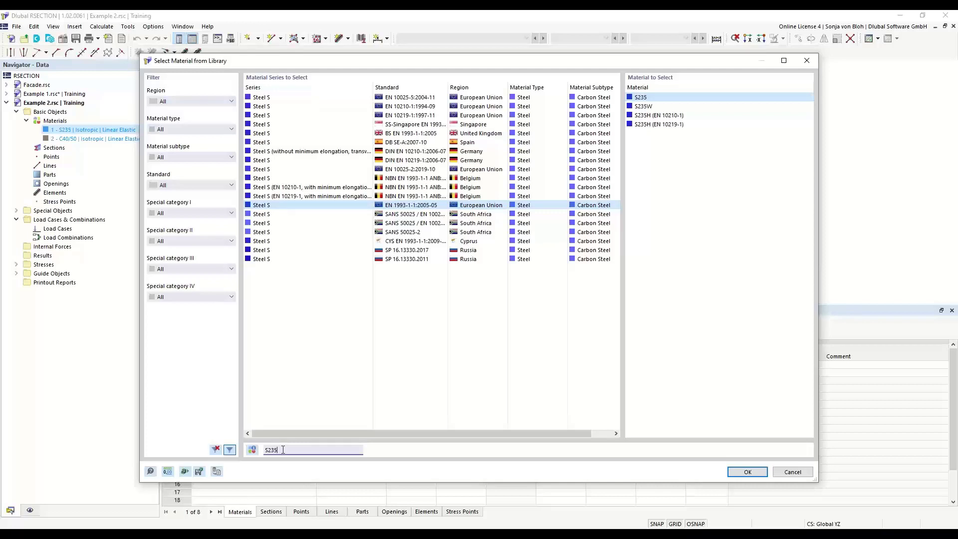
pyautogui.click(645, 98)
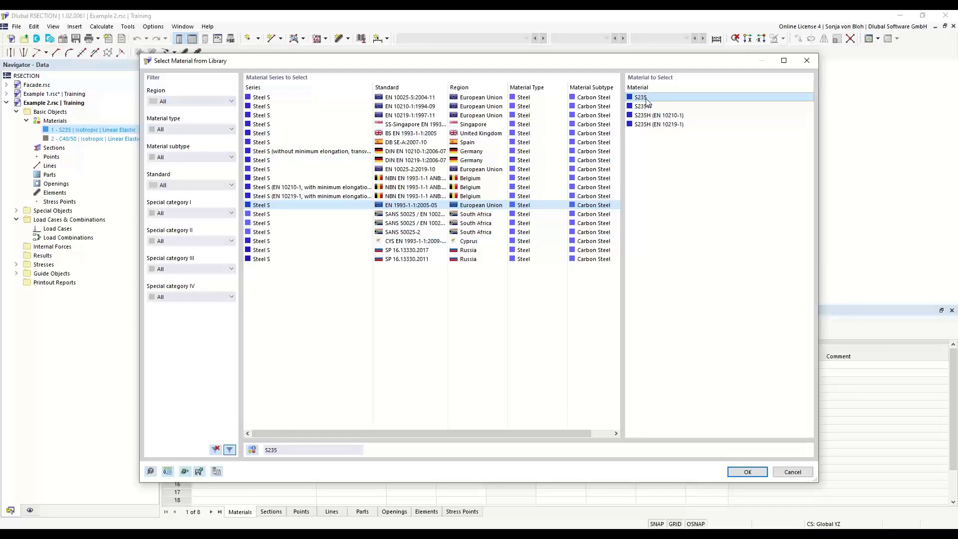
pyautogui.click(744, 472)
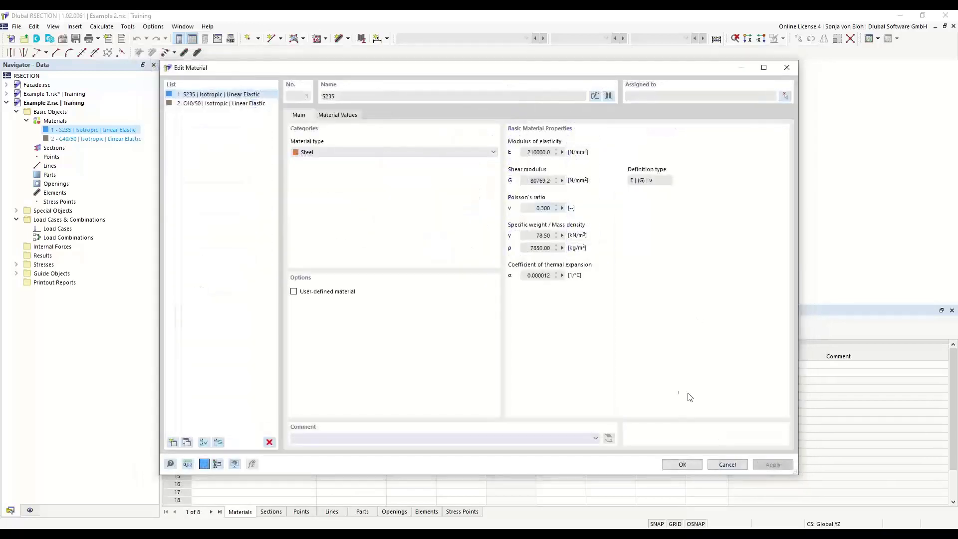
pyautogui.click(682, 465)
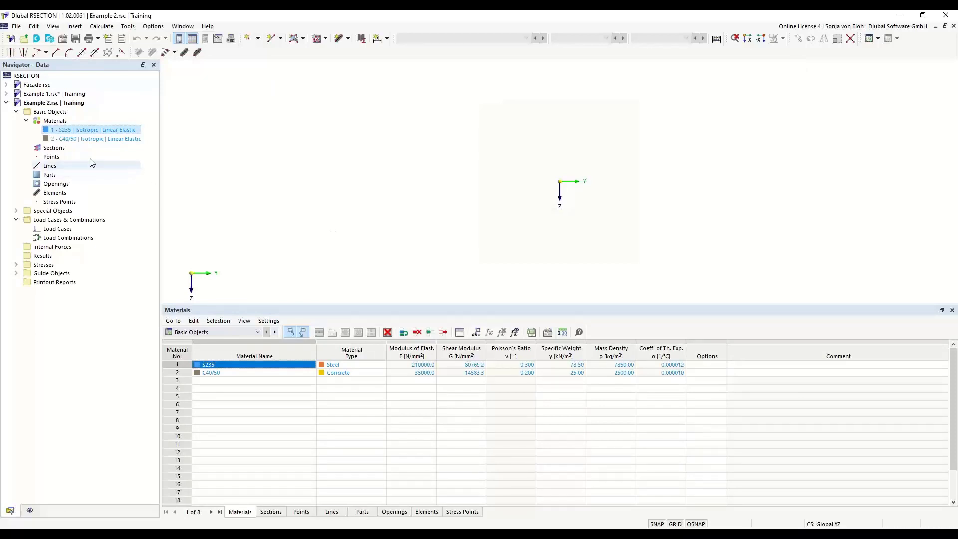
# - Start a new section in Example 2 and define it by name as IPE 200
pyautogui.rightClick(62, 149)
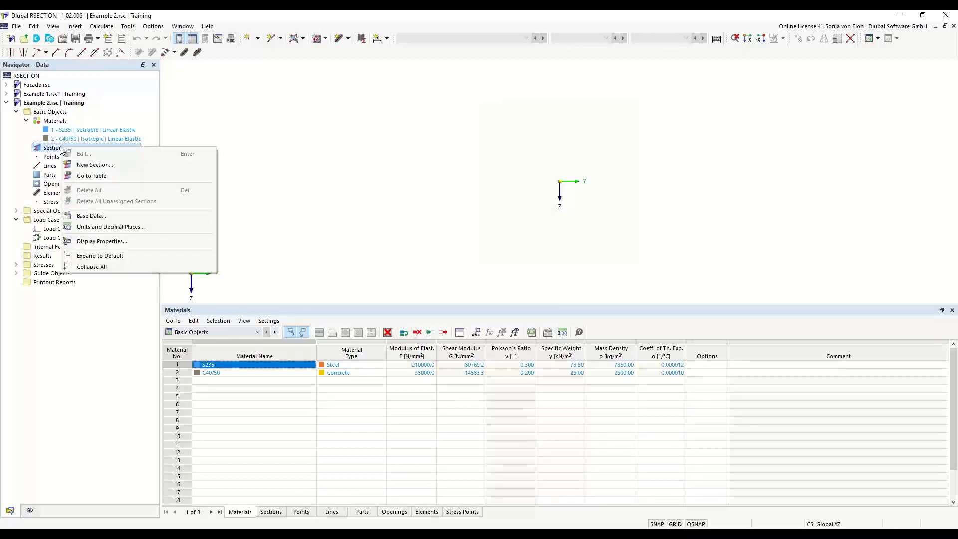
pyautogui.click(100, 164)
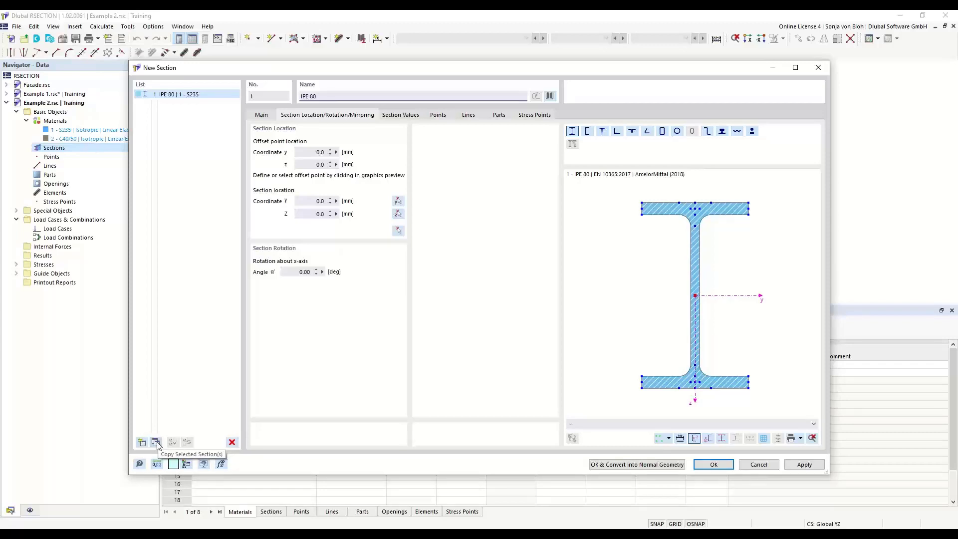
pyautogui.moveTo(339, 96); pyautogui.dragTo(281, 95)
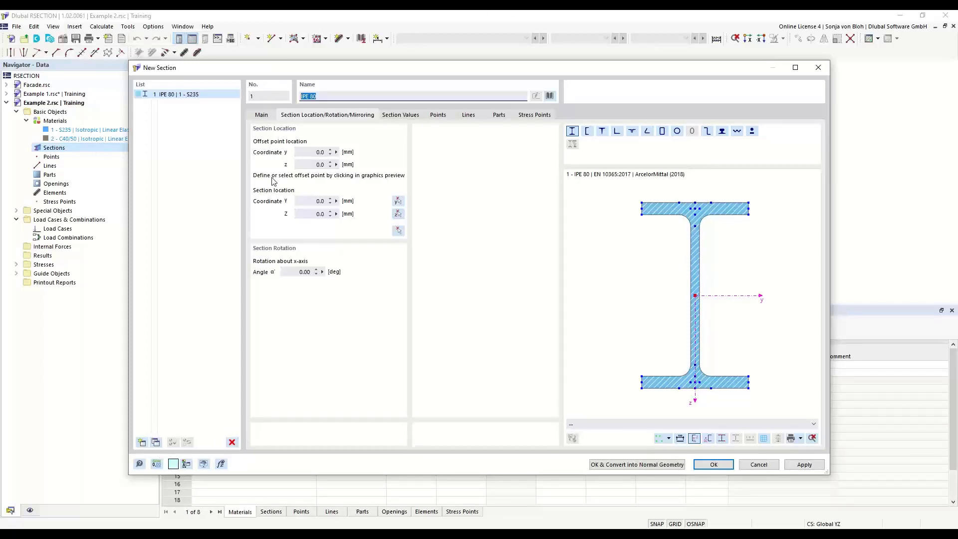
pyautogui.write('IPE')
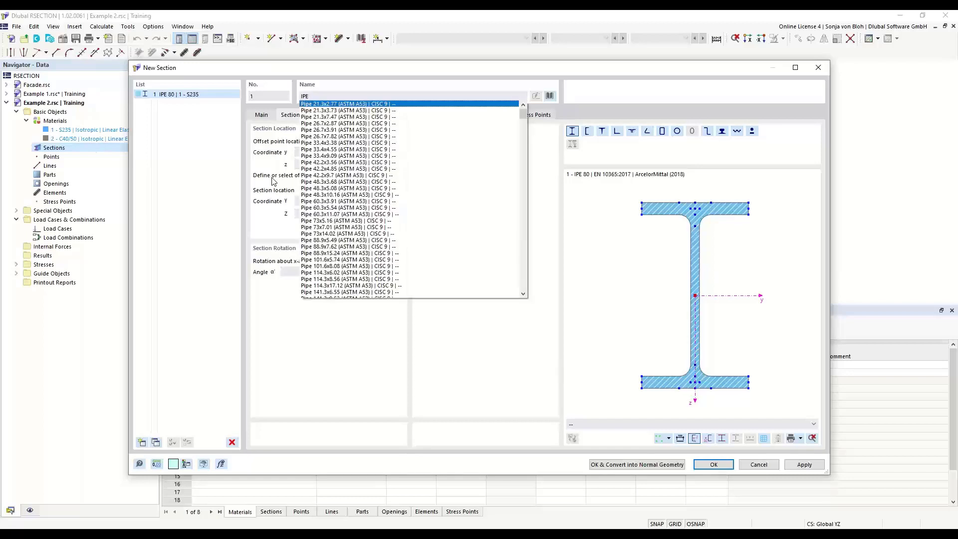
pyautogui.write('200')
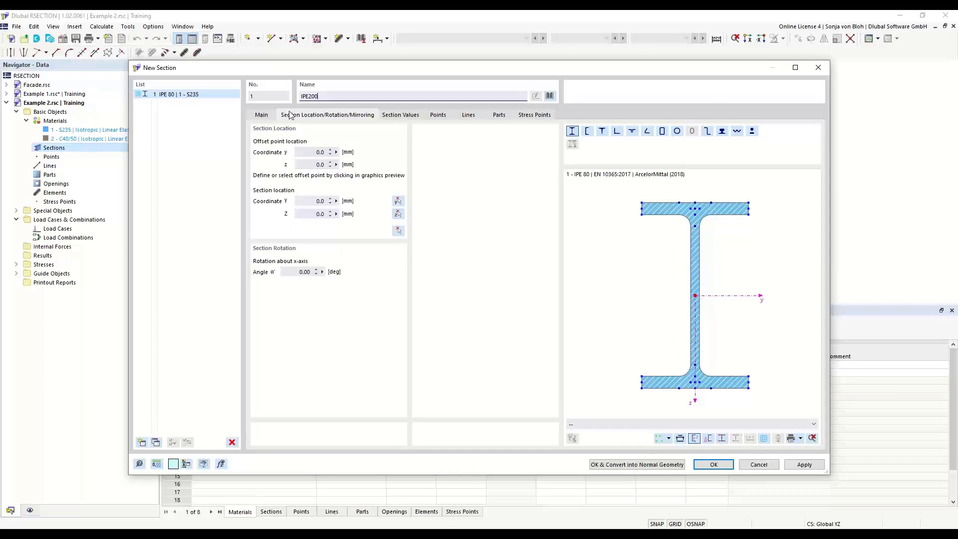
pyautogui.click(309, 97)
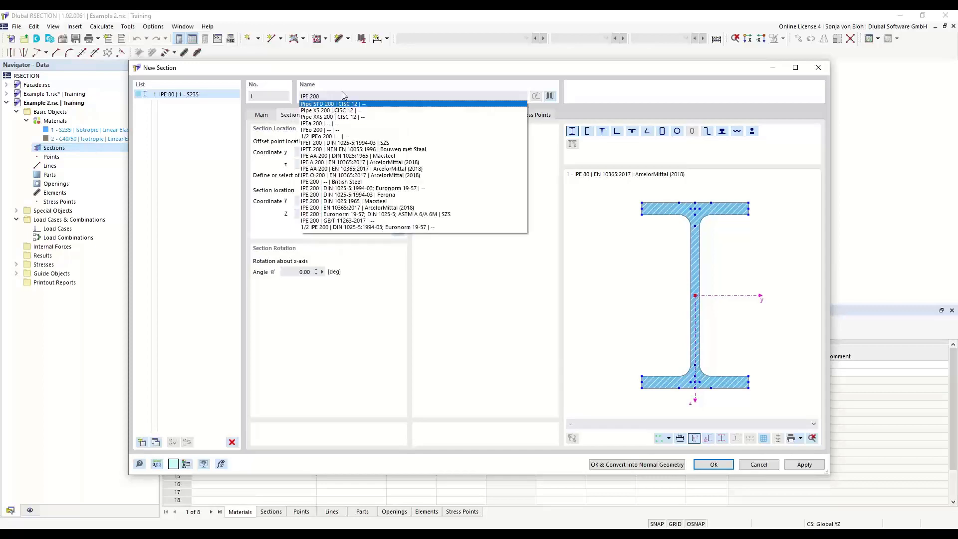
pyautogui.press('Return')
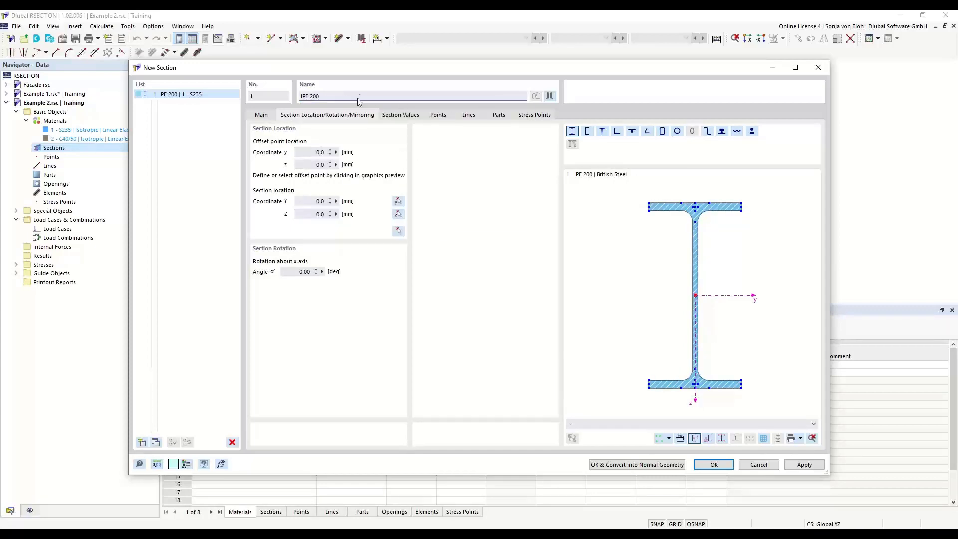
# - Look up the IPE 200 variants offered by the section name search, then dismiss the suggestions
pyautogui.moveTo(332, 96); pyautogui.dragTo(294, 100)
pyautogui.write('IPE 200')
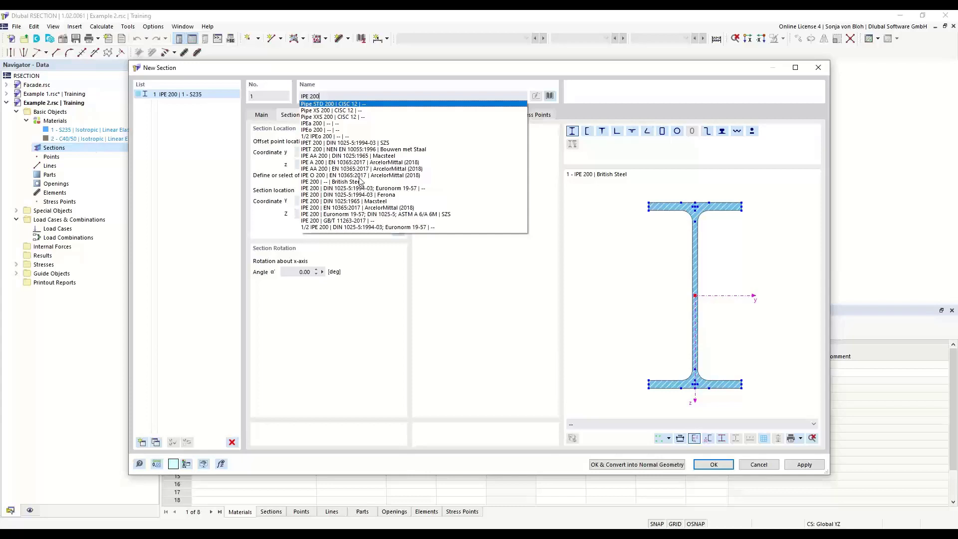
pyautogui.click(380, 74)
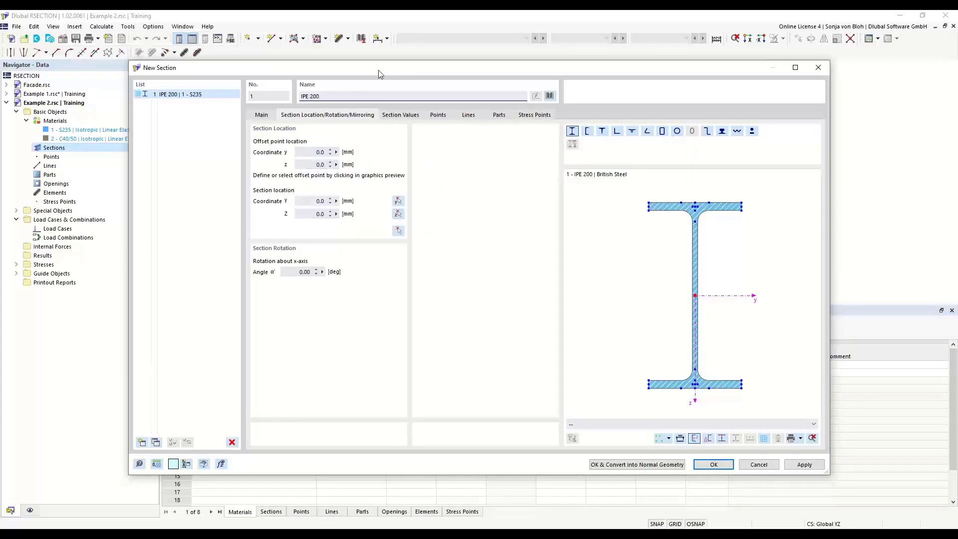
# - Open the standardized L-sections of the section library and look through the manufacturer filter options
pyautogui.click(551, 95)
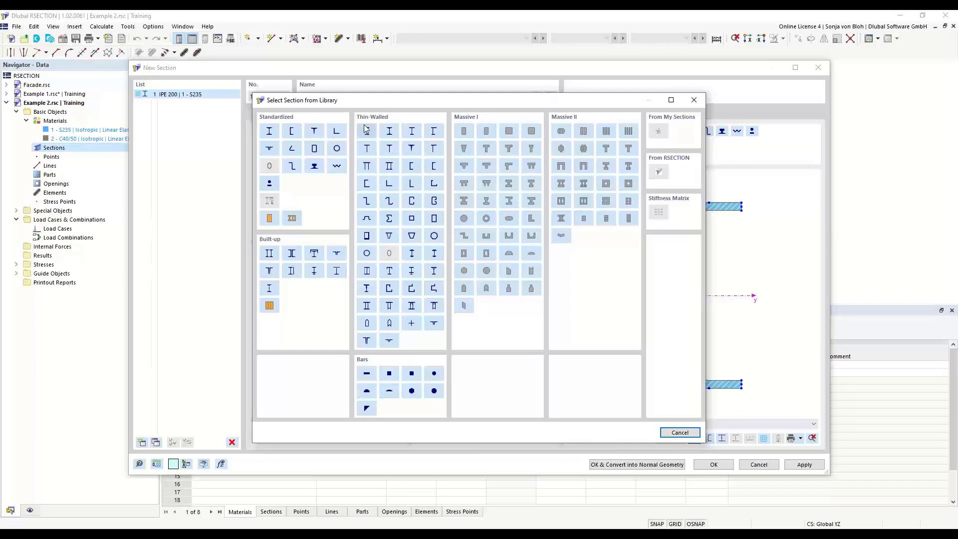
pyautogui.click(337, 131)
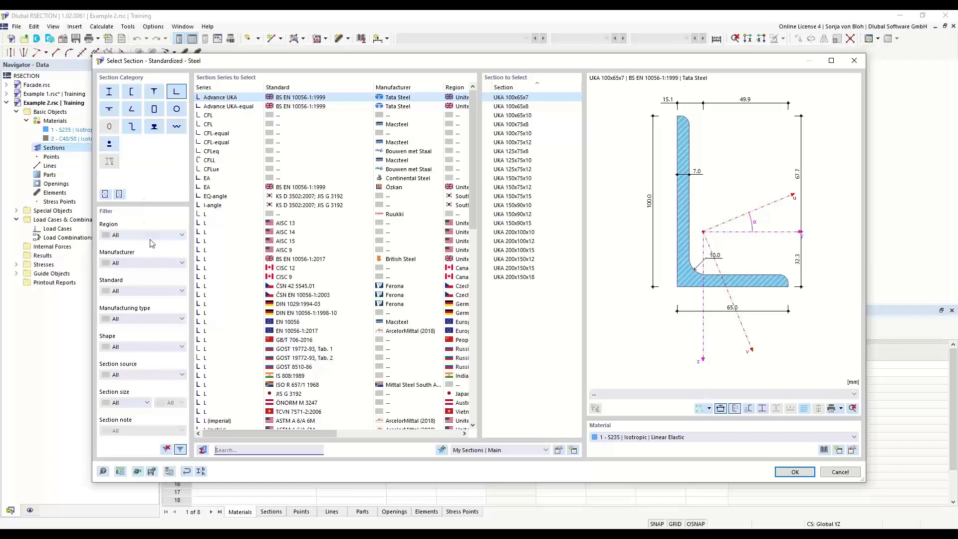
pyautogui.click(181, 263)
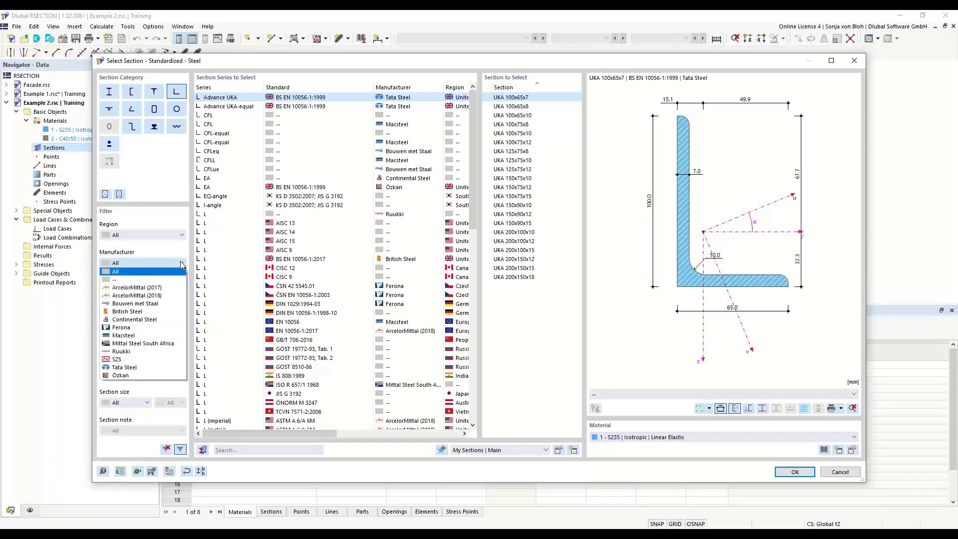
pyautogui.click(181, 264)
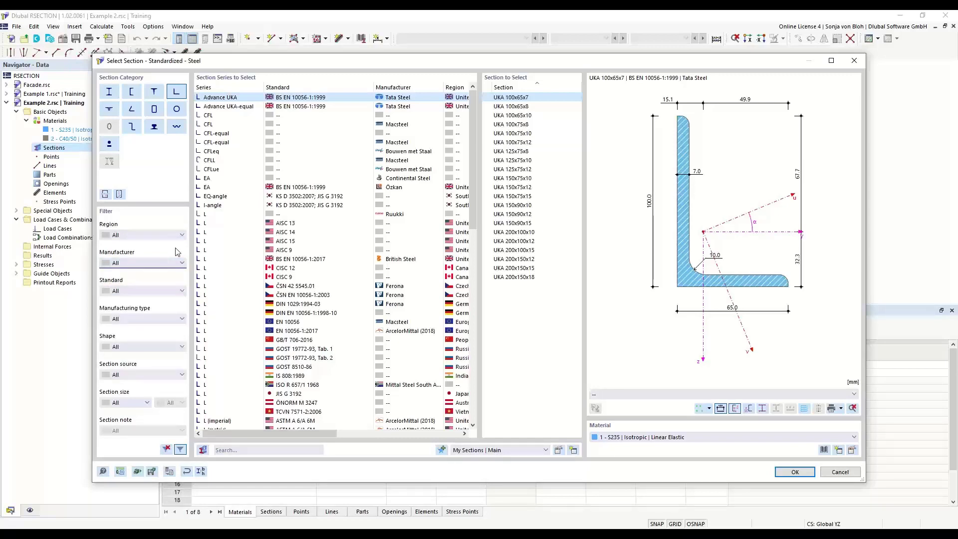
# - Search the library for L 200x150x12 and assign the DIN EN 10056-1:1998-10 version to section 1
pyautogui.click(240, 450)
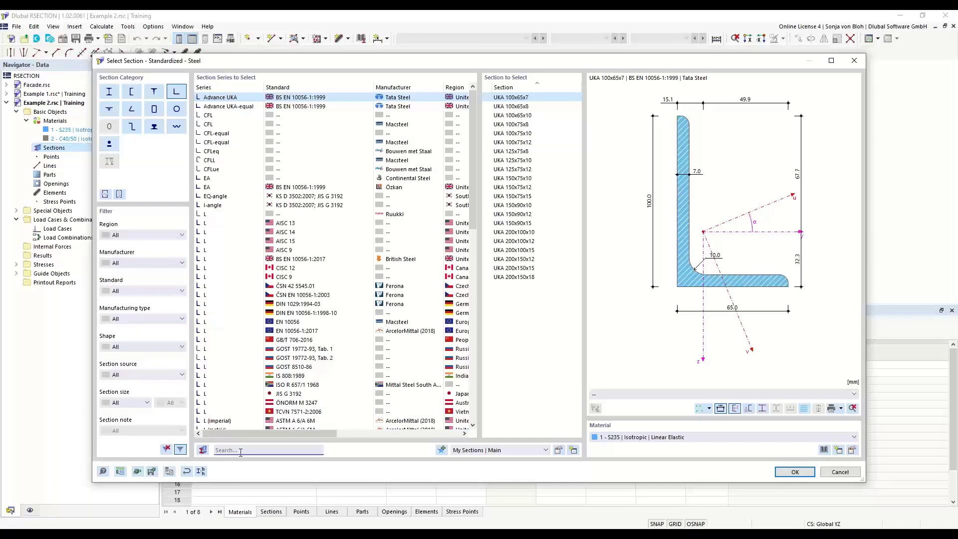
pyautogui.write('L')
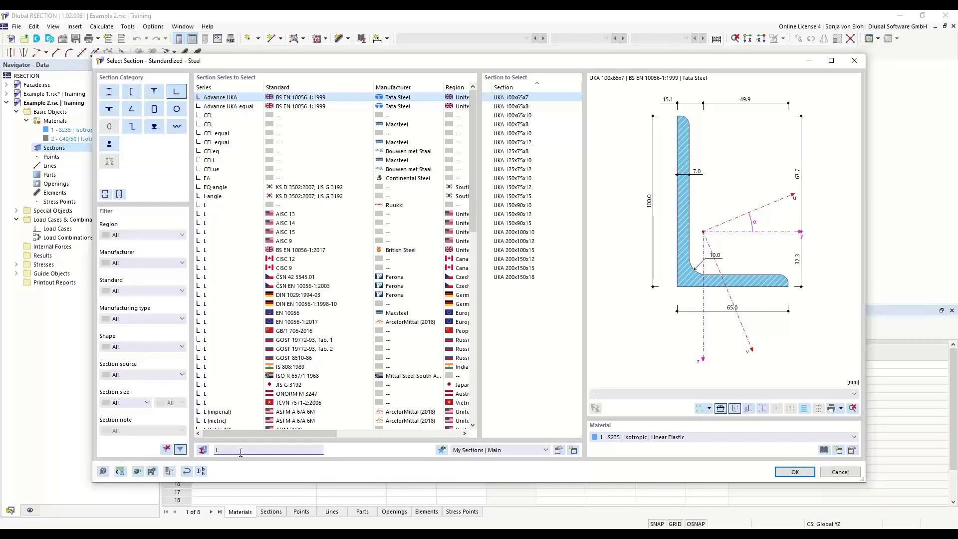
pyautogui.write(' 20')
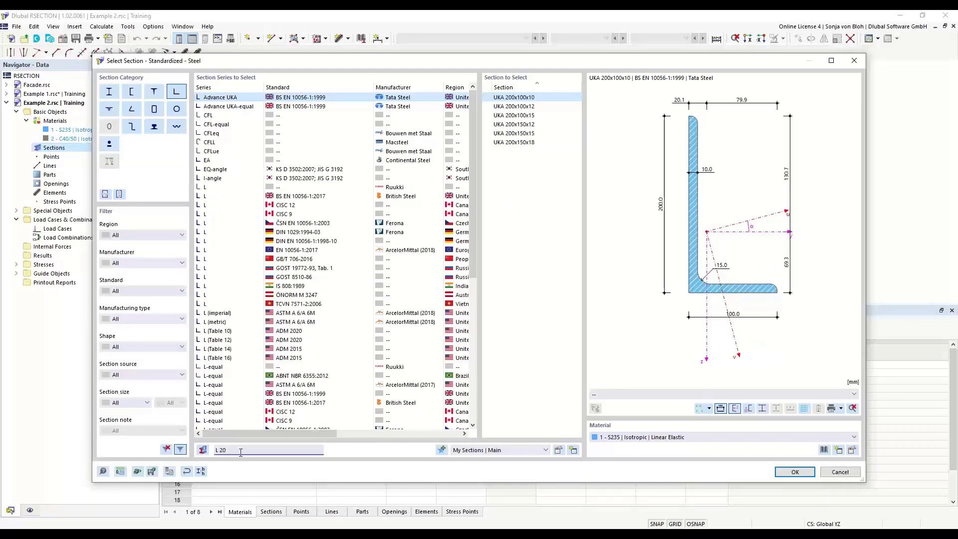
pyautogui.write('x150')
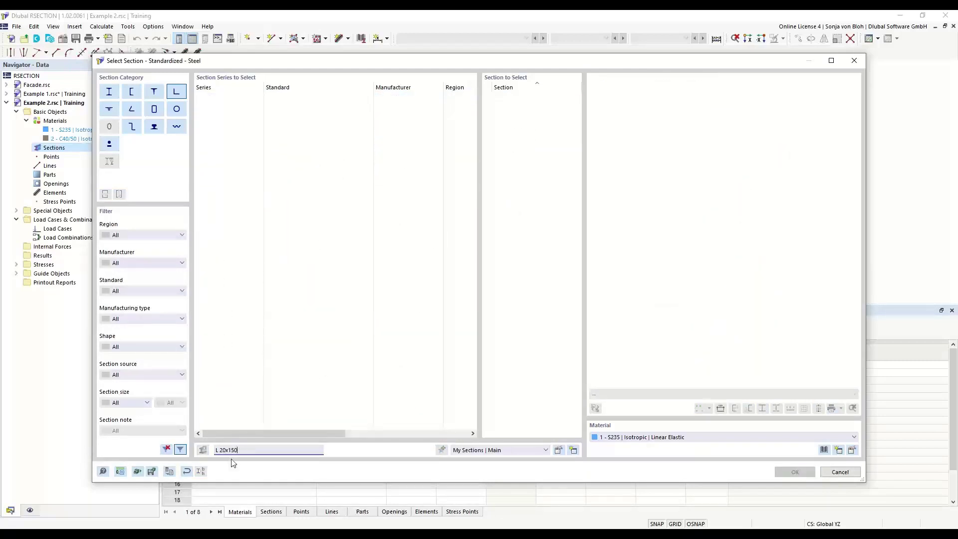
pyautogui.click(227, 447)
pyautogui.write('0')
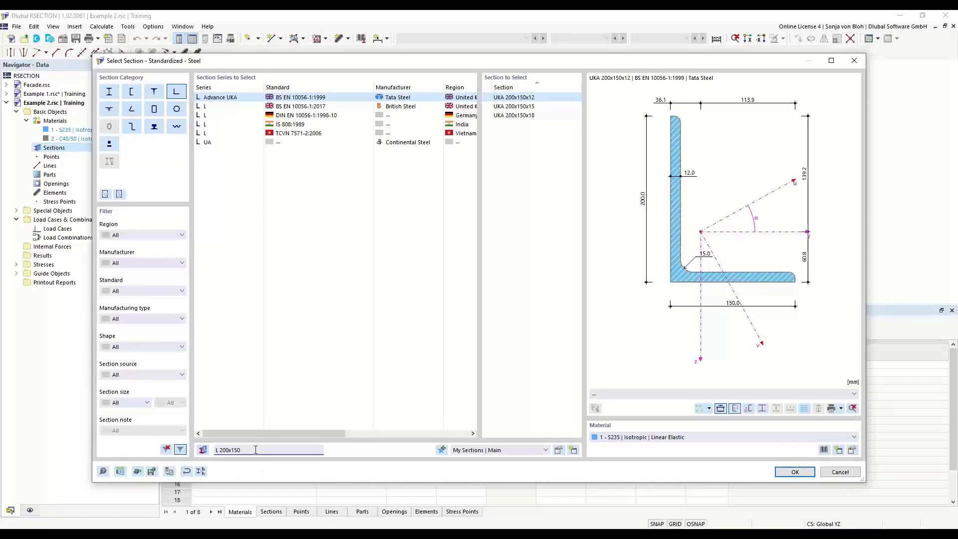
pyautogui.write('x12')
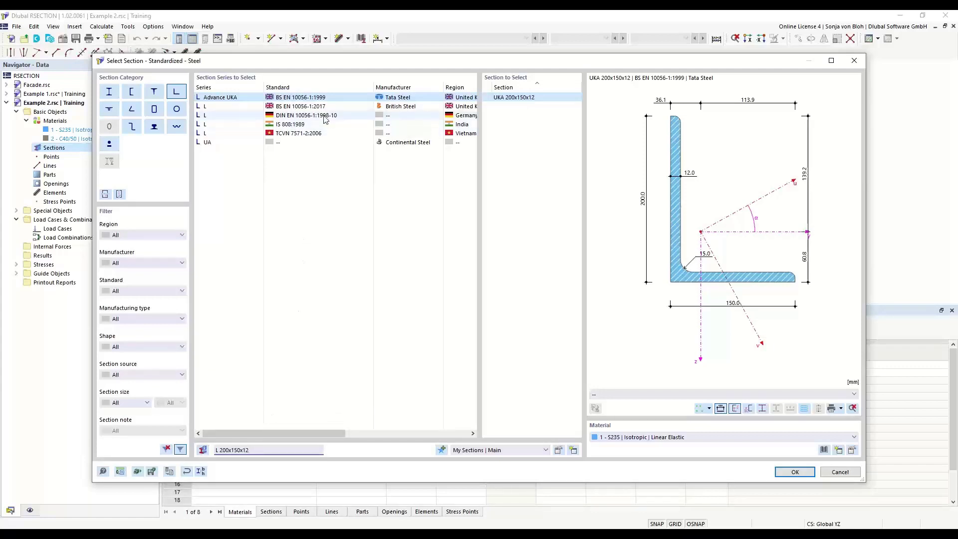
pyautogui.click(292, 116)
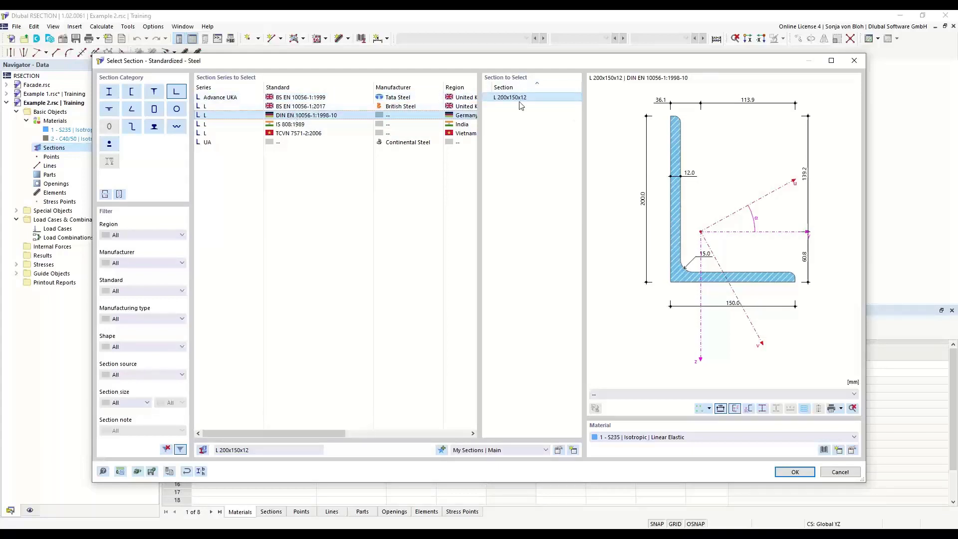
pyautogui.click(795, 472)
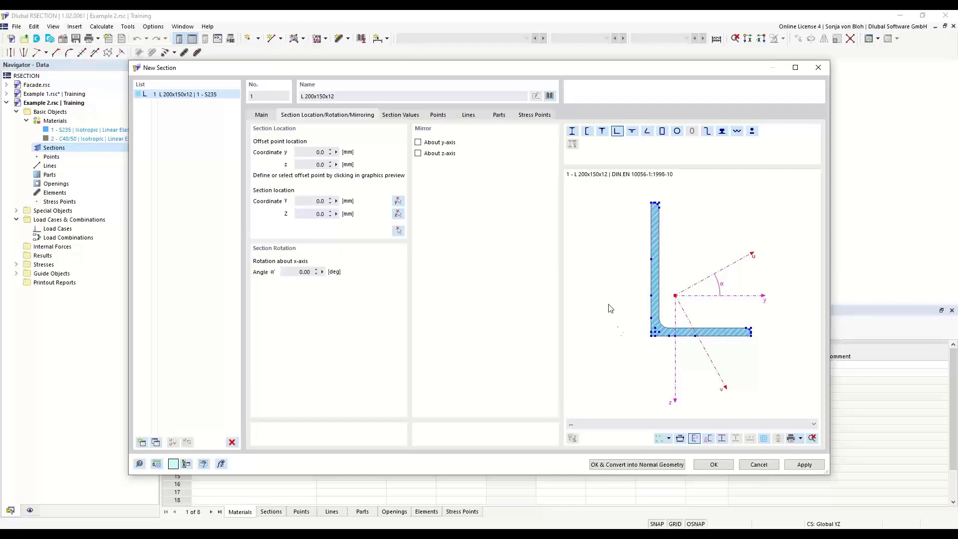
# - Mirror the L 200x150x12 section about its y-axis and rotate it 90° about the x-axis
pyautogui.click(418, 143)
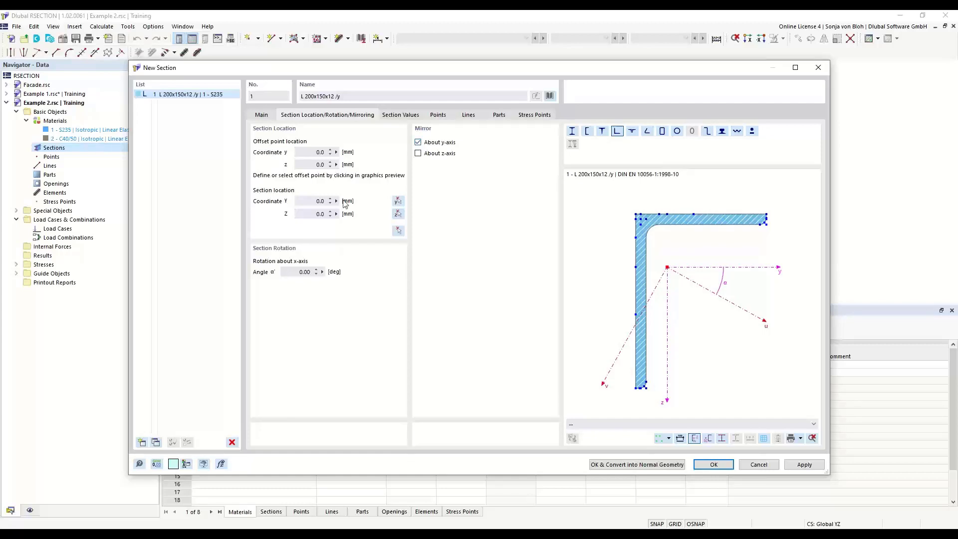
pyautogui.doubleClick(302, 272)
pyautogui.write('90')
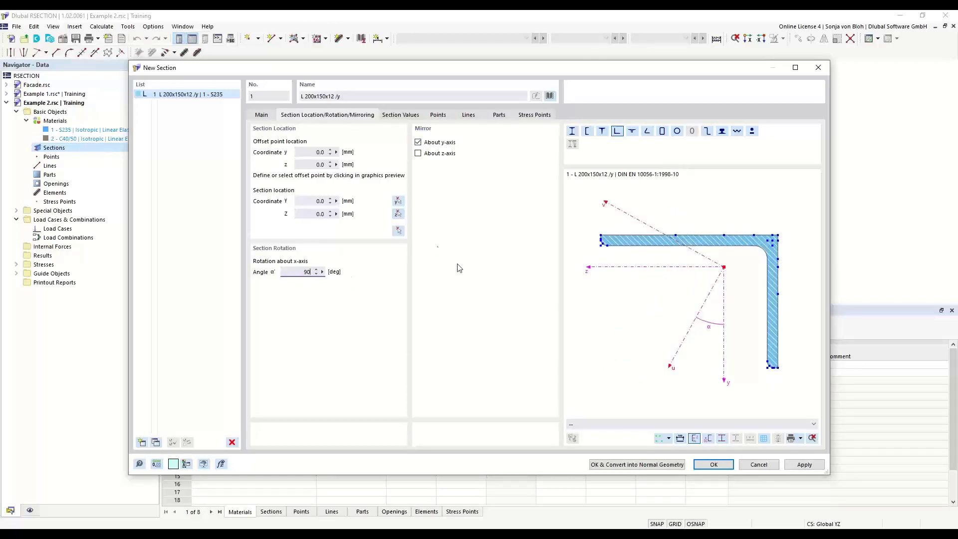
# - Set the section's offset point at the long leg's end to y -139.2, z -30.1 mm and insert it at the origin (0, 0)
pyautogui.scroll(2, 599, 237)
pyautogui.scroll(3, 599, 238)
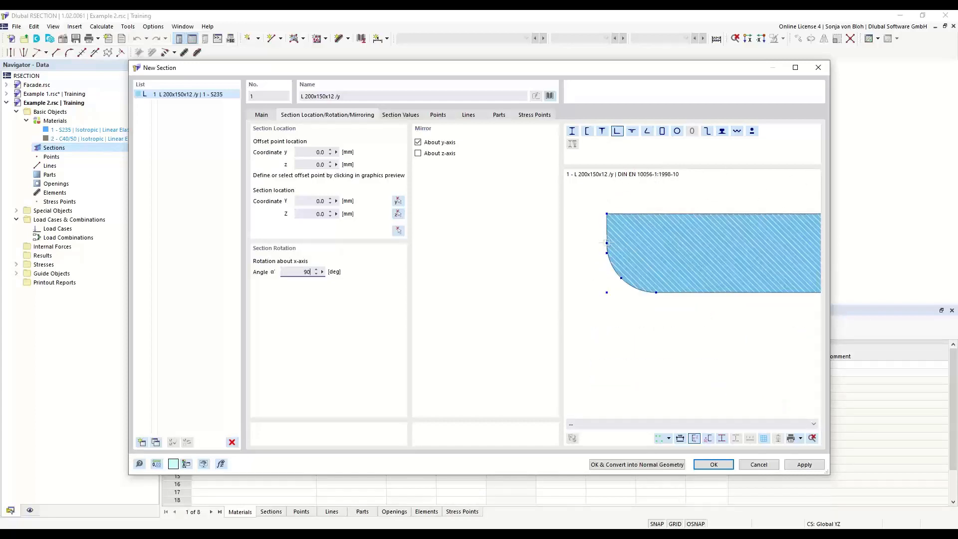
pyautogui.click(607, 243)
pyautogui.click(607, 253)
pyautogui.click(319, 201)
pyautogui.click(336, 213)
pyautogui.click(399, 230)
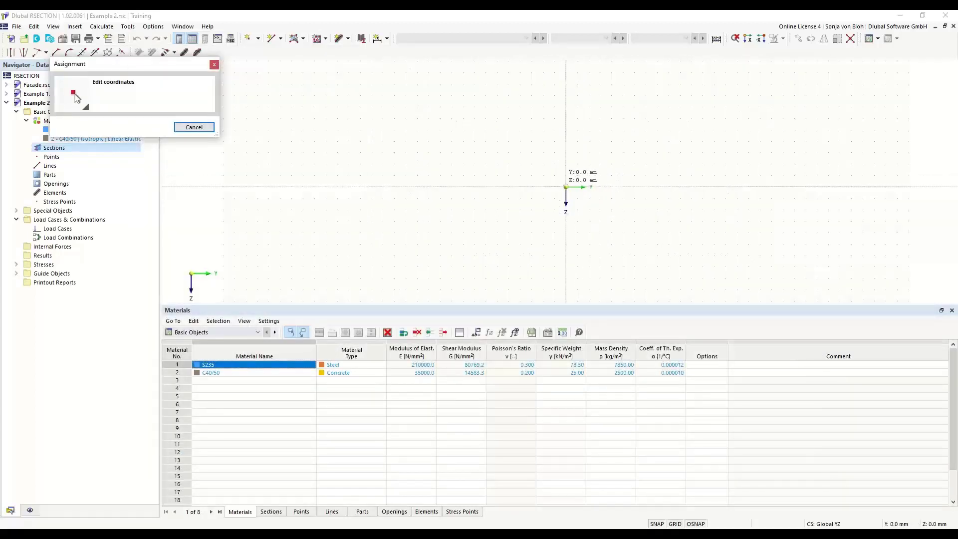
pyautogui.click(565, 187)
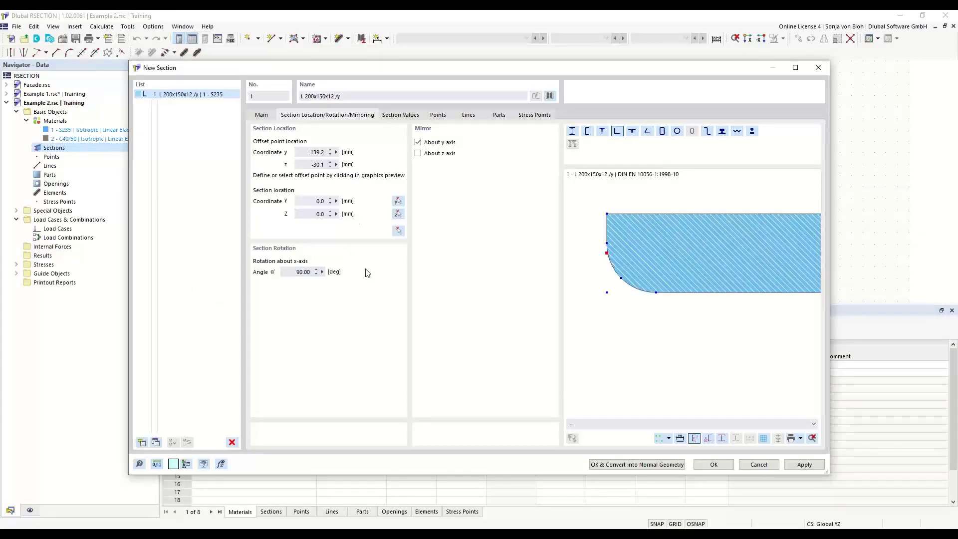
pyautogui.click(711, 465)
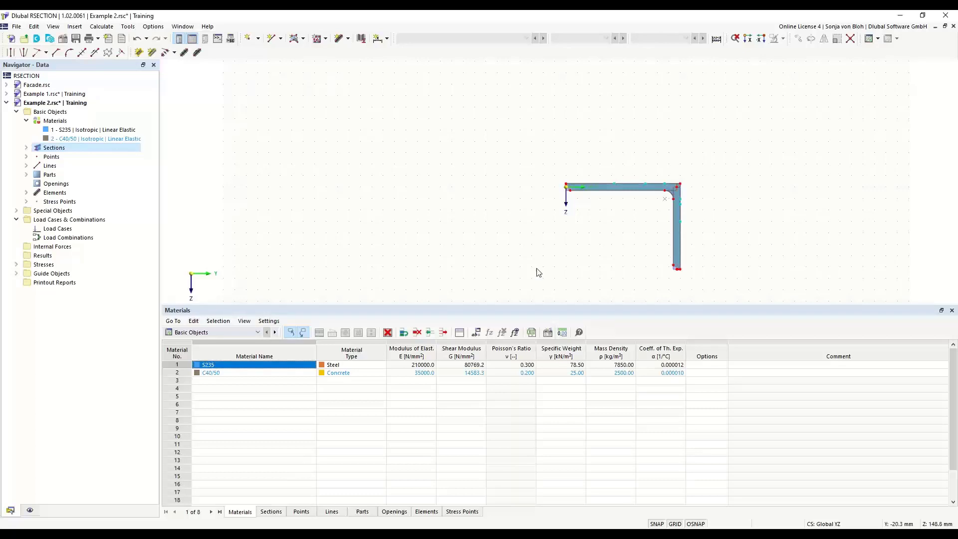
# - Inspect the elements and boundary-line part generated for the angle, and review its section definition without changes
pyautogui.click(27, 192)
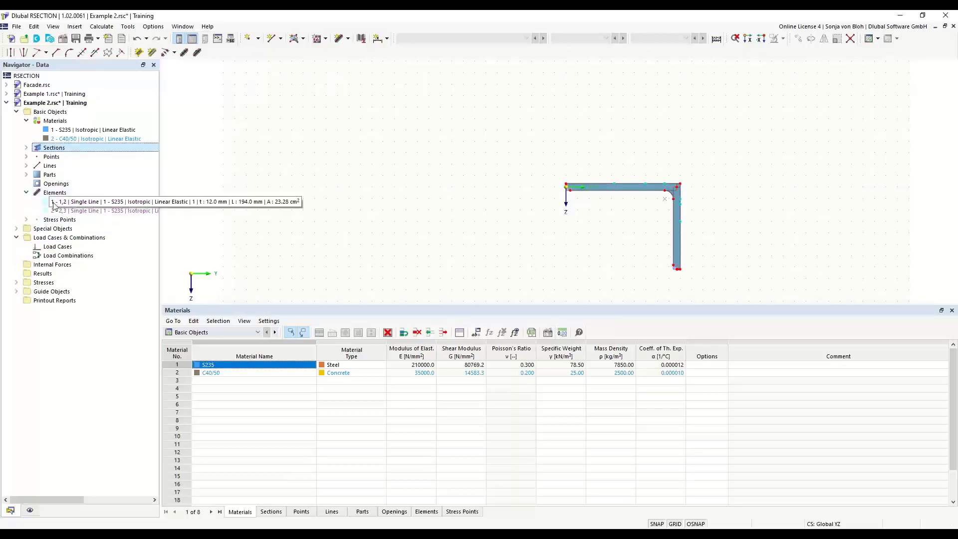
pyautogui.click(70, 210)
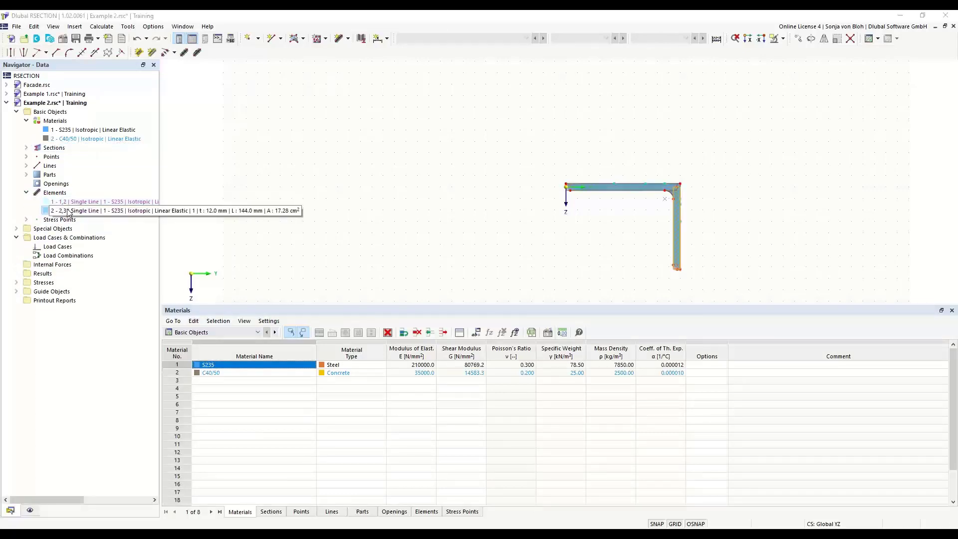
pyautogui.click(26, 175)
pyautogui.click(70, 185)
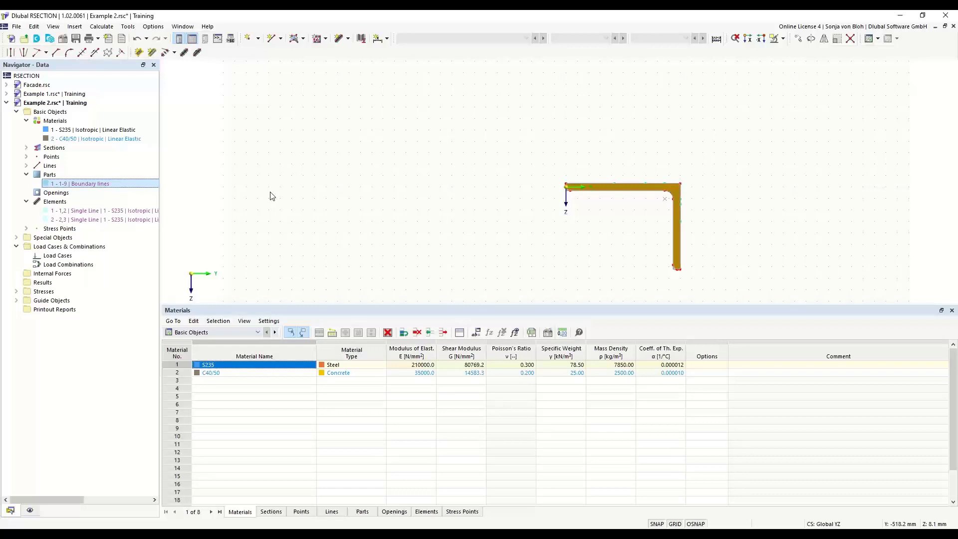
pyautogui.doubleClick(603, 192)
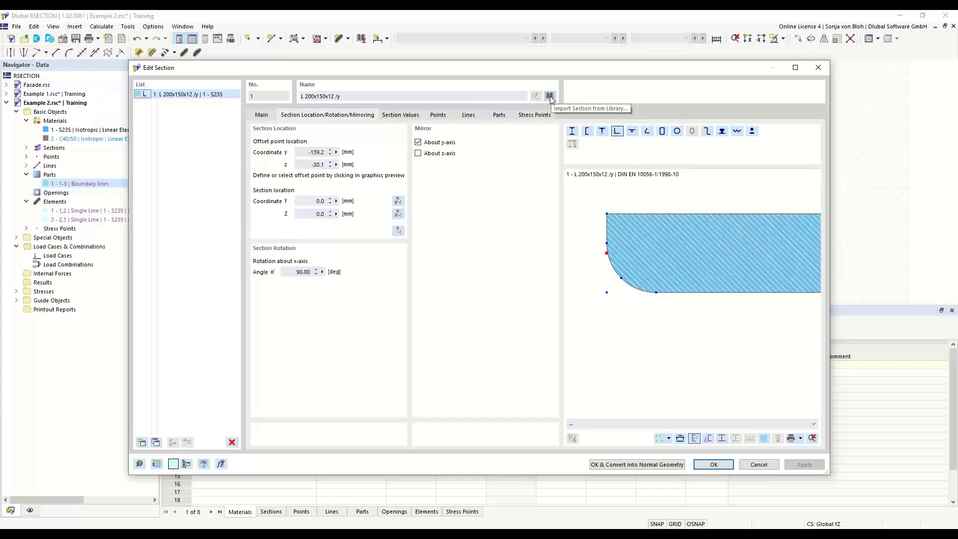
pyautogui.click(819, 68)
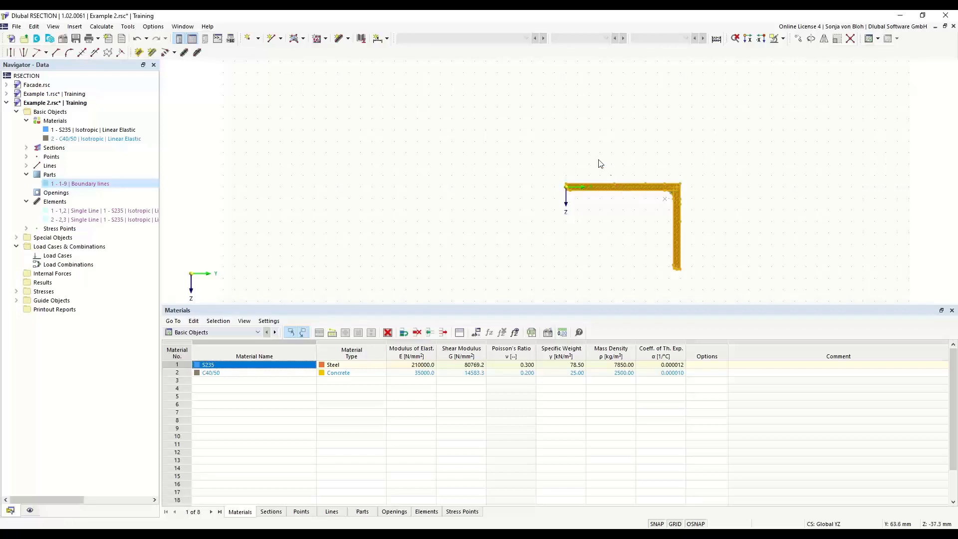
pyautogui.click(450, 210)
pyautogui.rightClick(446, 197)
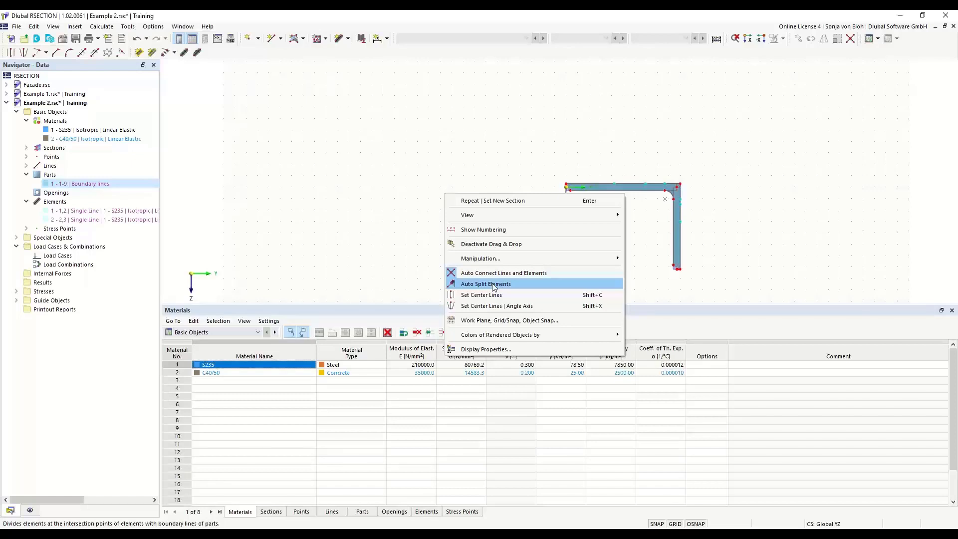
pyautogui.click(444, 175)
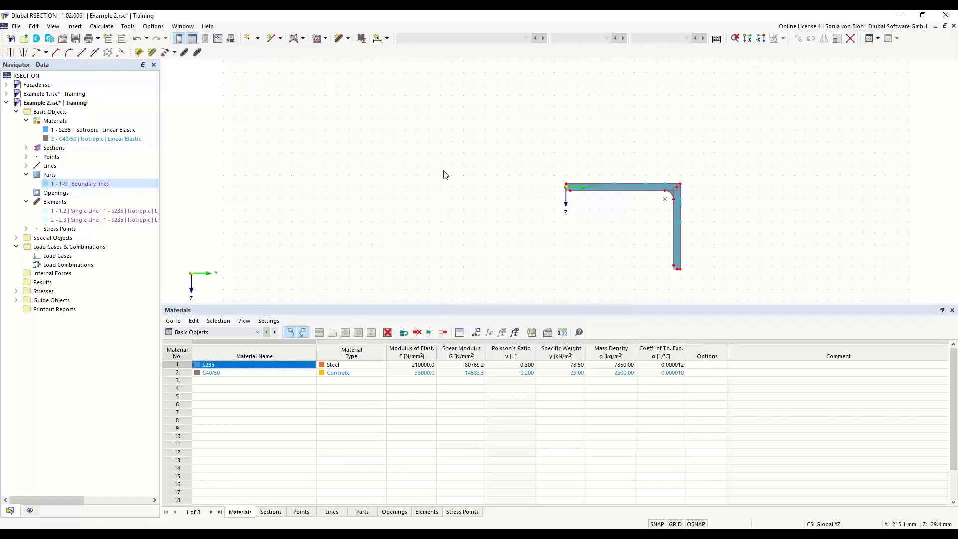
# - Convert the L 200x150x12 section into normal geometry
pyautogui.rightClick(608, 190)
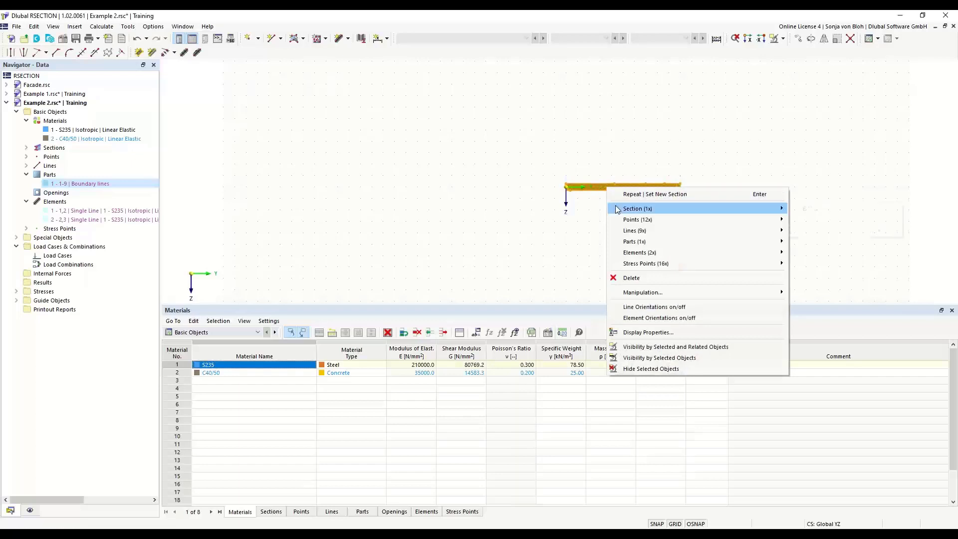
pyautogui.moveTo(618, 209)
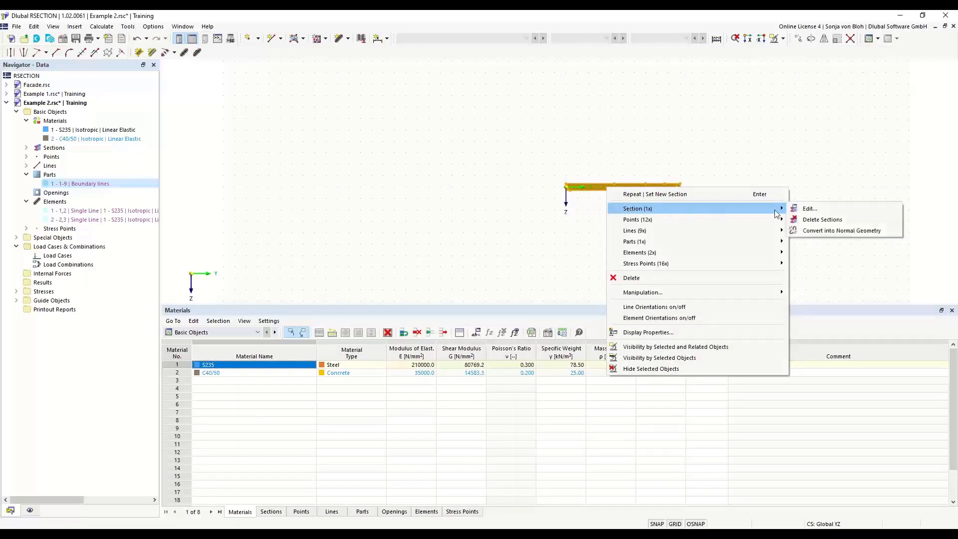
pyautogui.click(840, 231)
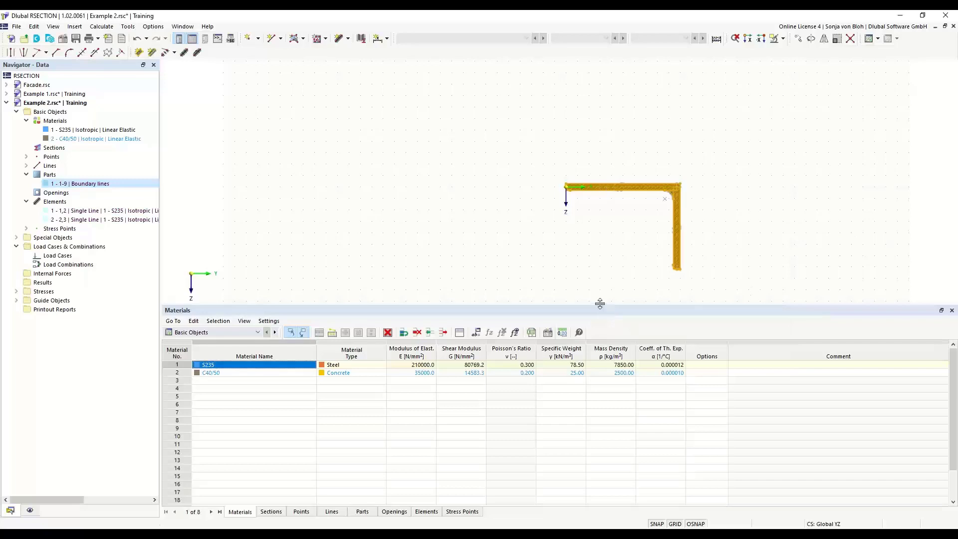
# - Enlarge the graphics area and remove the converted angle's boundary-line part, keeping its two elements
pyautogui.moveTo(599, 305); pyautogui.dragTo(588, 408)
pyautogui.moveTo(609, 304); pyautogui.dragTo(432, 276, button='middle')
pyautogui.scroll(3, 464, 262)
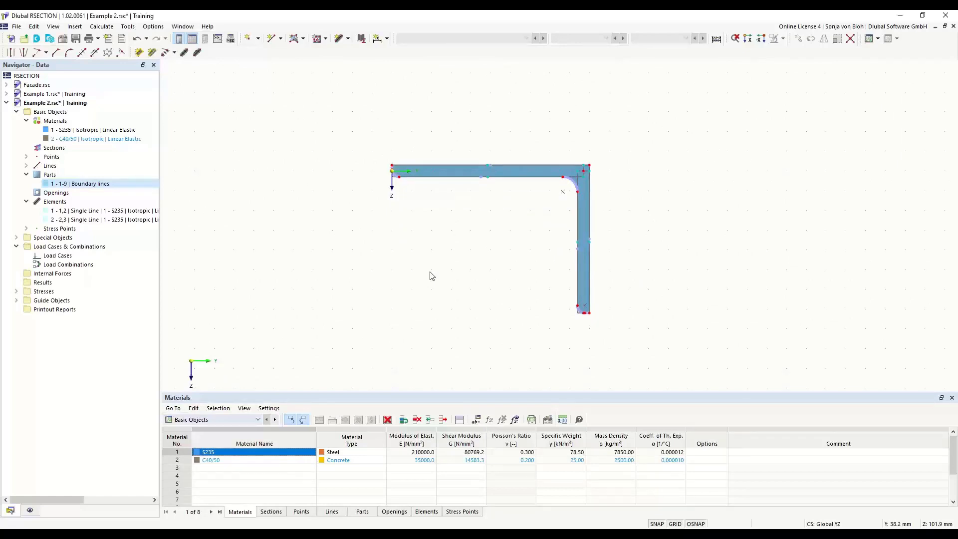
pyautogui.scroll(7, 369, 177)
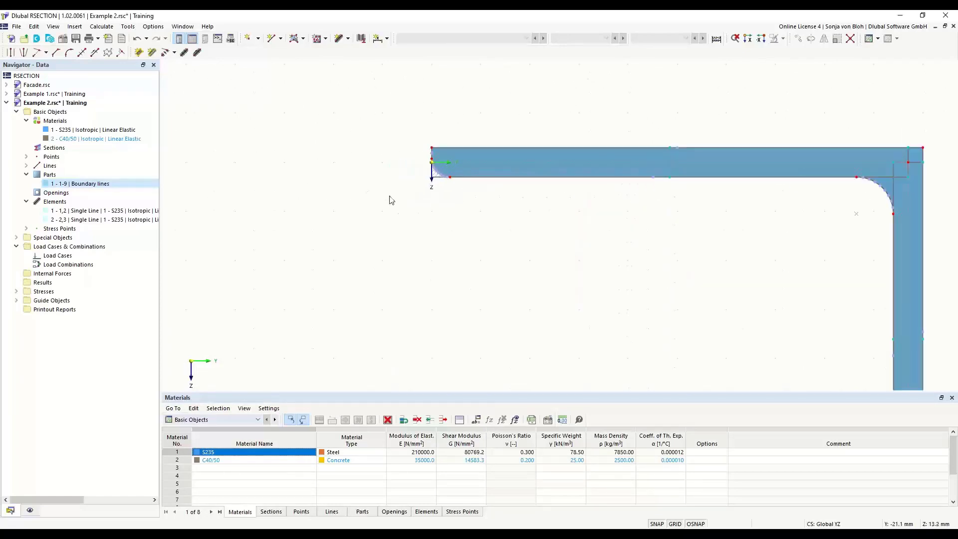
pyautogui.scroll(3, 418, 198)
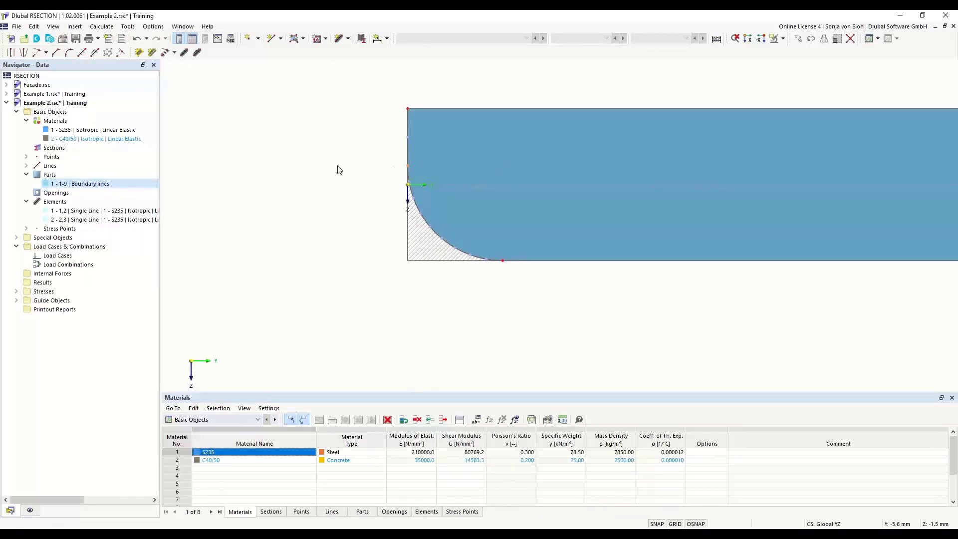
pyautogui.hotkey('ctrl', 'z')
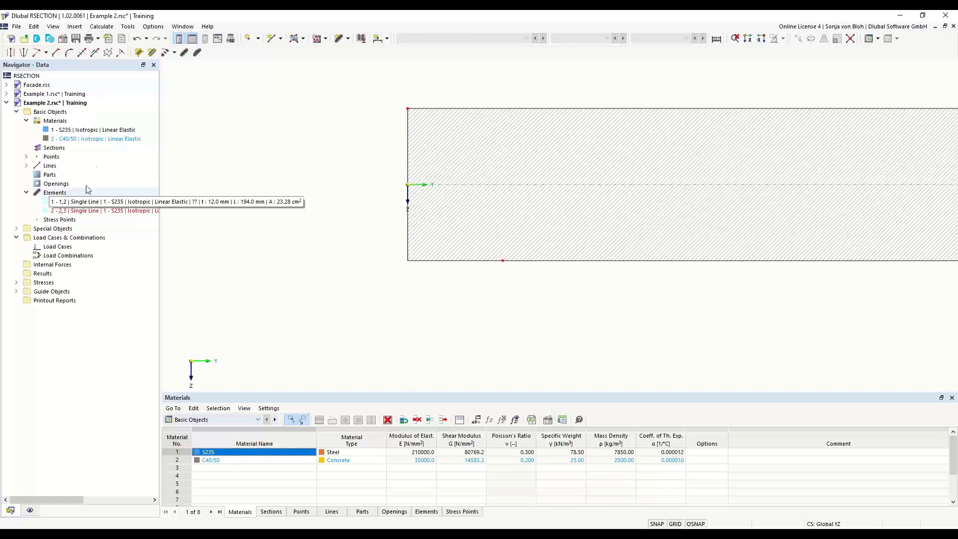
# - Start a new S235 single-line element defined by length and direction, with length 200 mm and thickness 12 mm
pyautogui.click(350, 39)
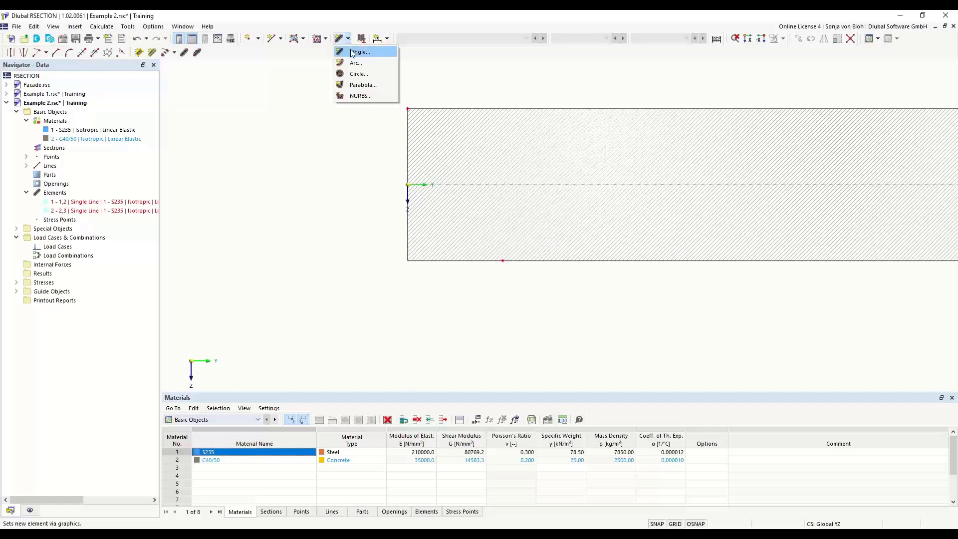
pyautogui.click(356, 51)
pyautogui.moveTo(160, 64); pyautogui.dragTo(255, 113)
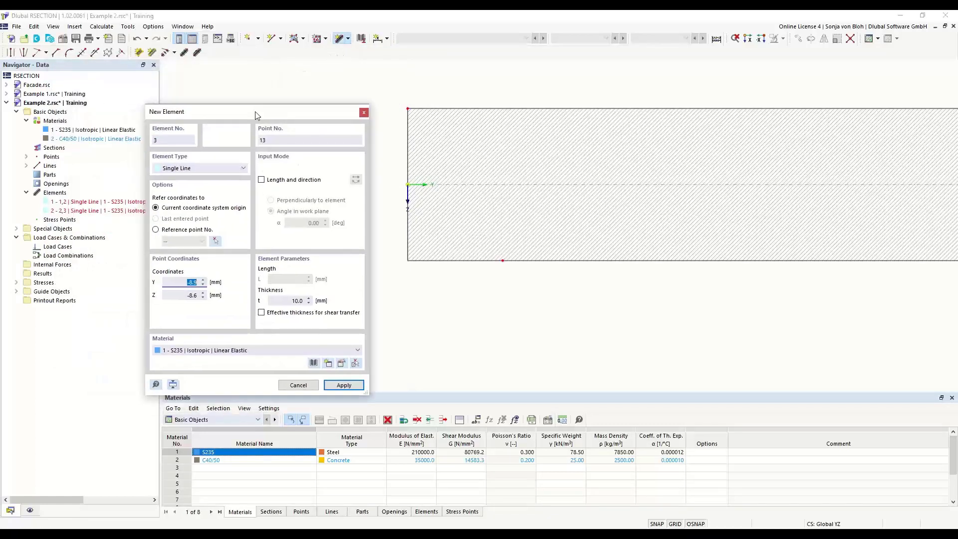
pyautogui.click(262, 181)
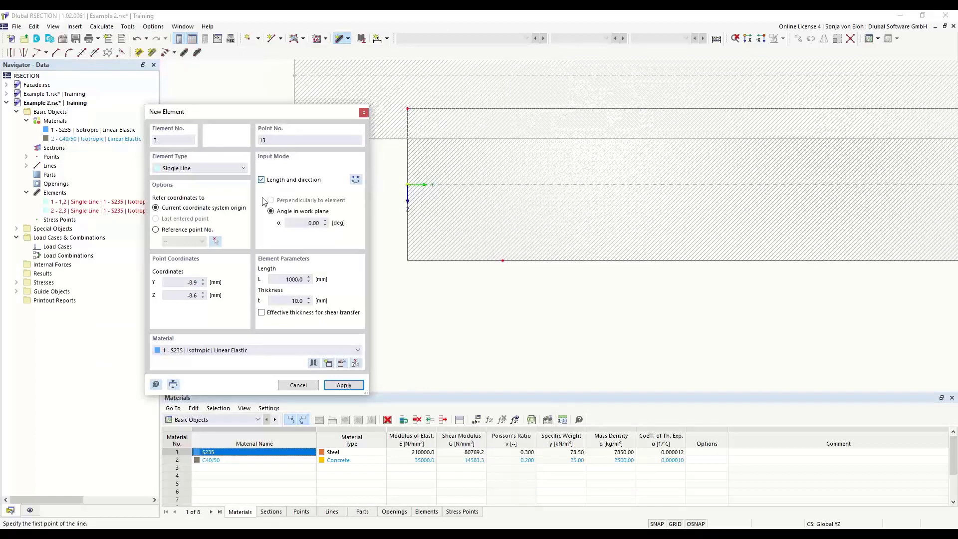
pyautogui.click(311, 223)
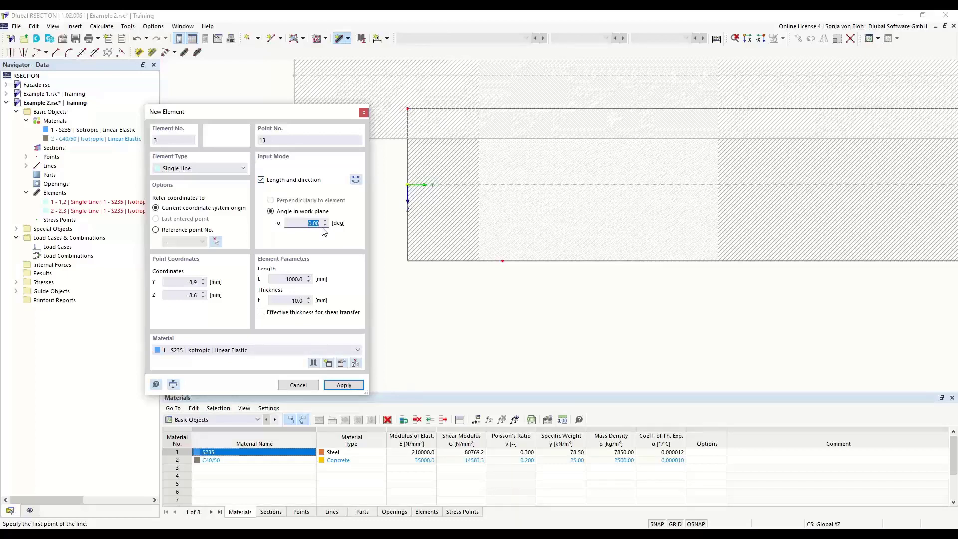
pyautogui.click(298, 279)
pyautogui.write('200')
pyautogui.click(282, 301)
pyautogui.write('12')
pyautogui.hotkey('shift', 'Tab')
# - Reverse the new element's direction and place it from the long leg's free end at the origin (0, 0)
pyautogui.scroll(-5, 418, 286)
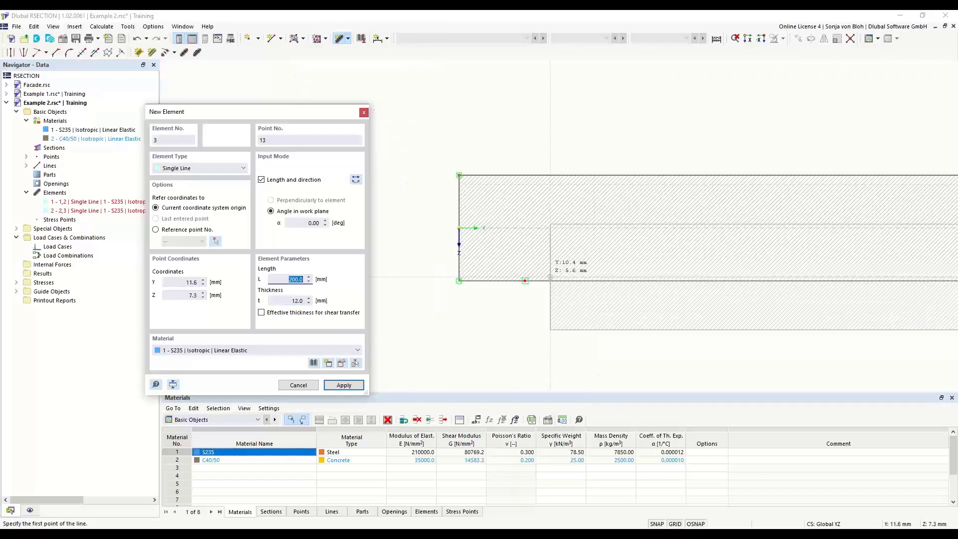
pyautogui.scroll(-2, 416, 289)
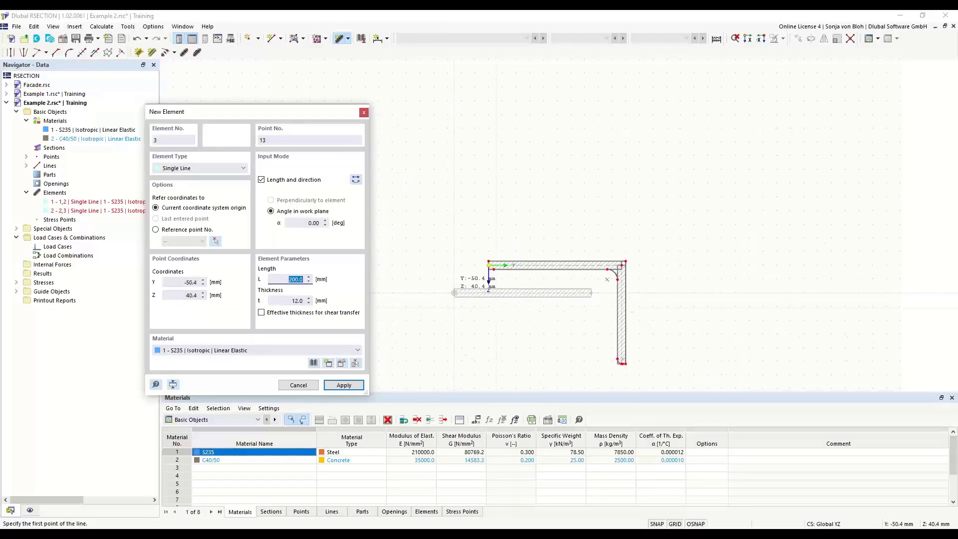
pyautogui.scroll(-2, 399, 295)
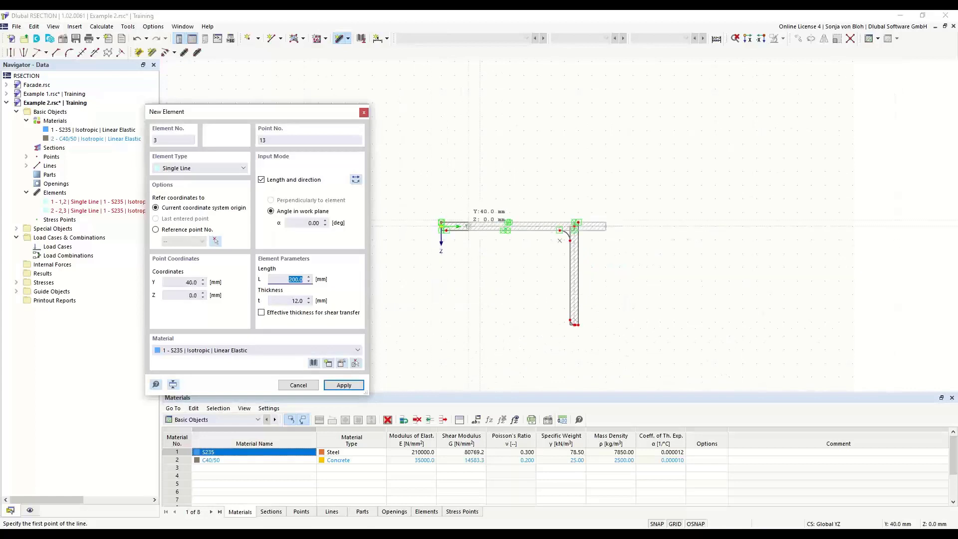
pyautogui.click(441, 227)
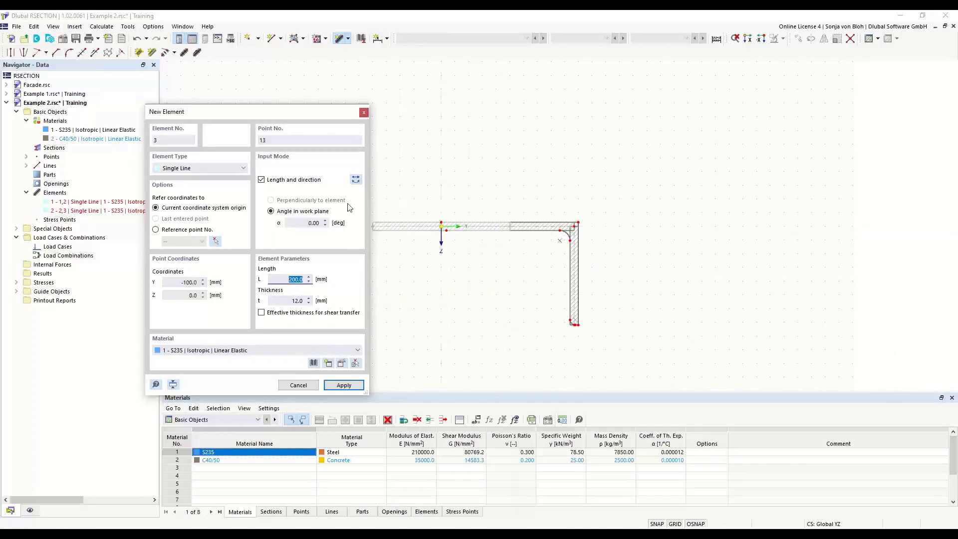
pyautogui.click(356, 180)
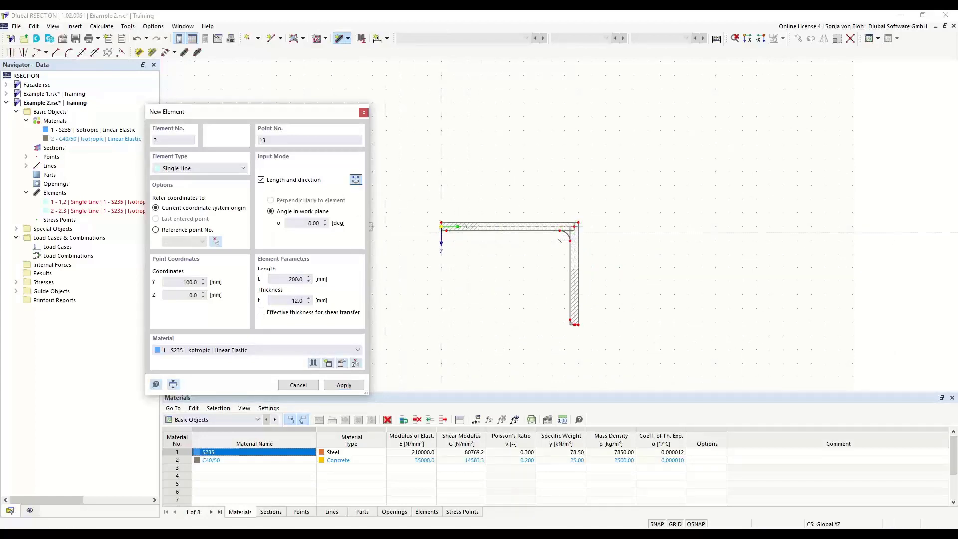
pyautogui.scroll(2, 439, 225)
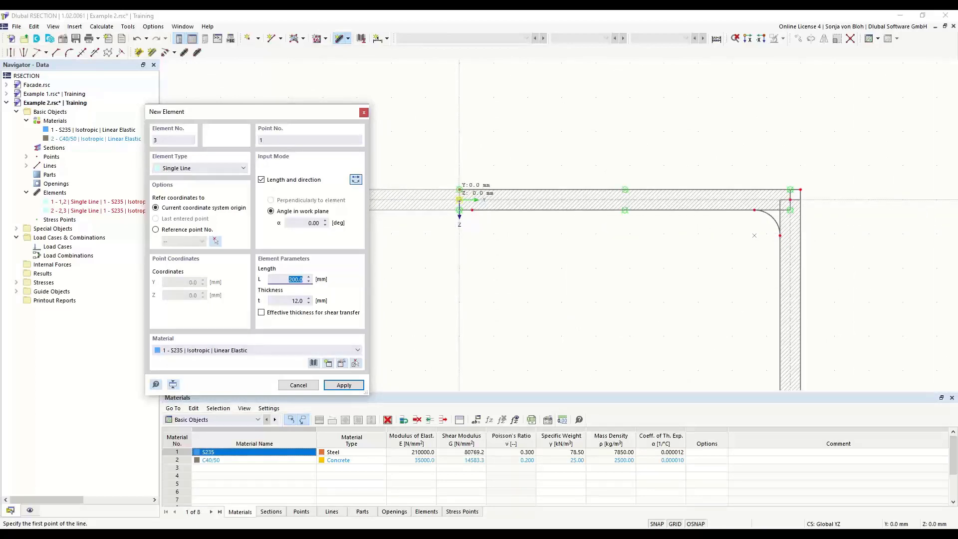
# - Place a 200 mm long, 12 mm thick horizontal element at the origin and a 90° single-line element there, 400 mm long and 10 mm thick
pyautogui.click(459, 200)
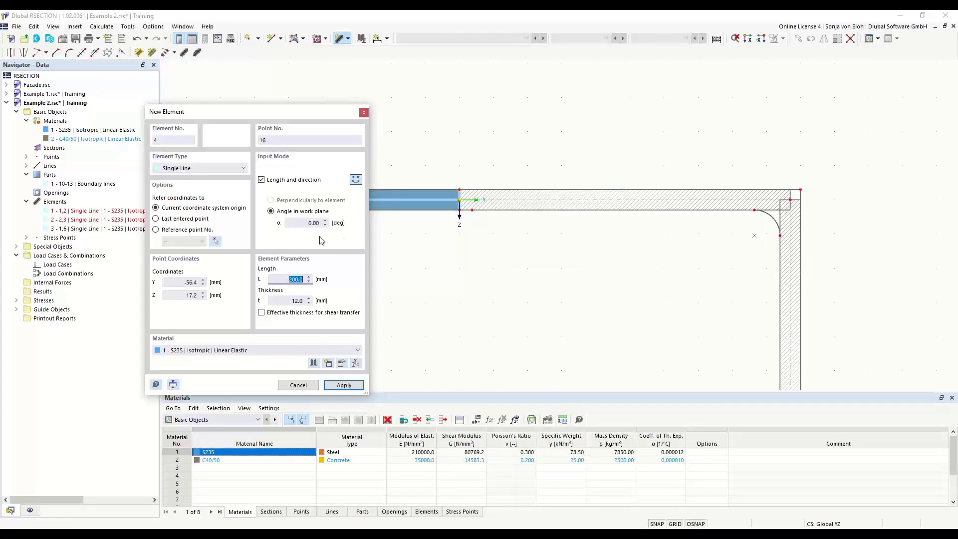
pyautogui.click(292, 223)
pyautogui.doubleClick(292, 223)
pyautogui.write('90')
pyautogui.press('Tab')
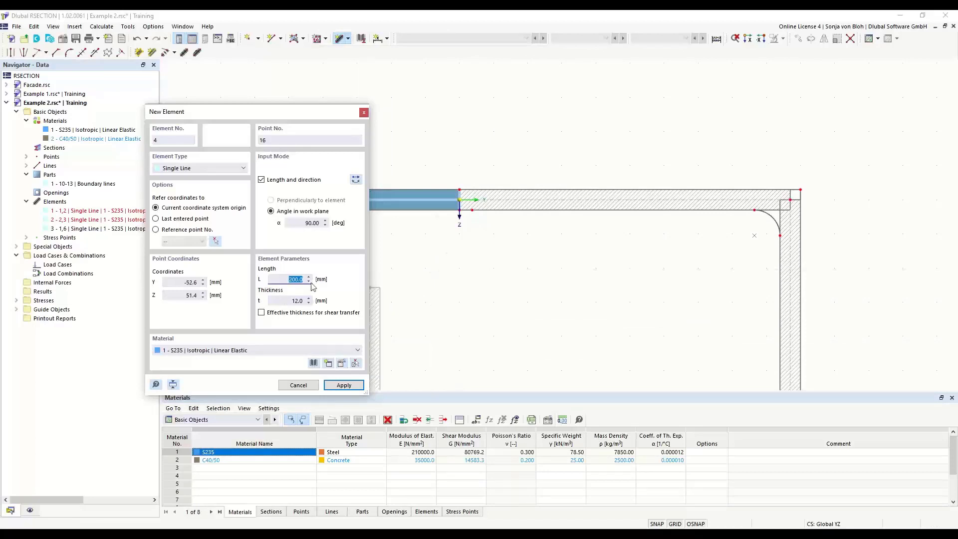
pyautogui.write('400')
pyautogui.press('Tab')
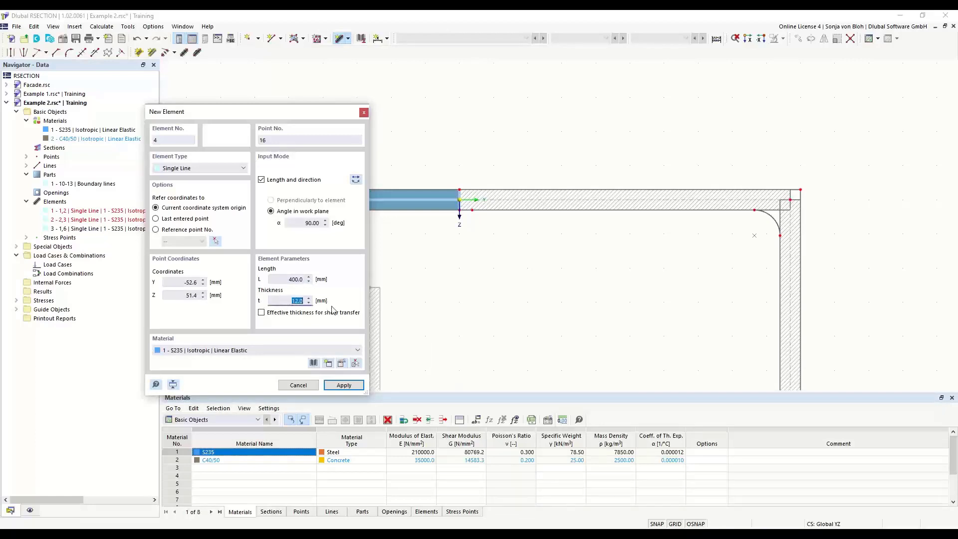
pyautogui.write('10')
pyautogui.press('Tab')
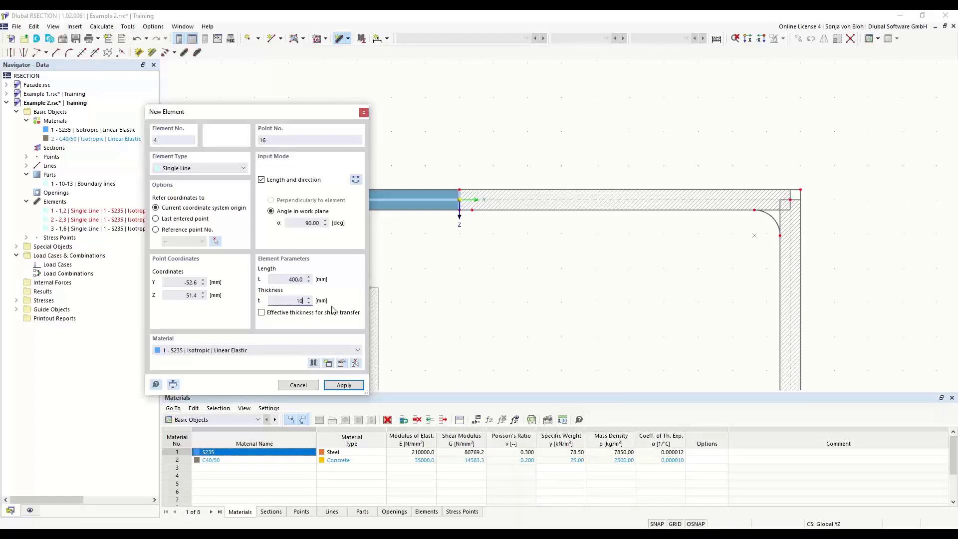
pyautogui.scroll(2, 428, 232)
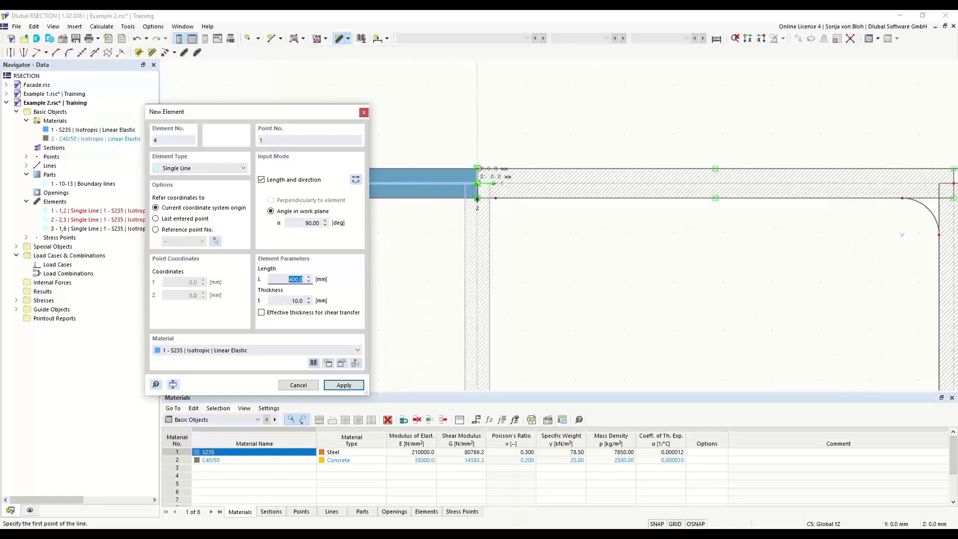
pyautogui.click(477, 198)
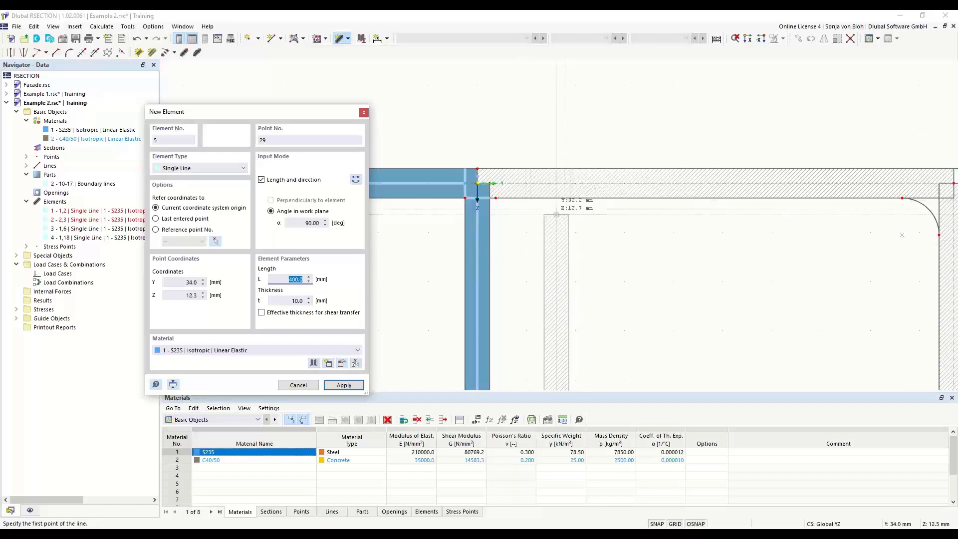
pyautogui.press('Escape')
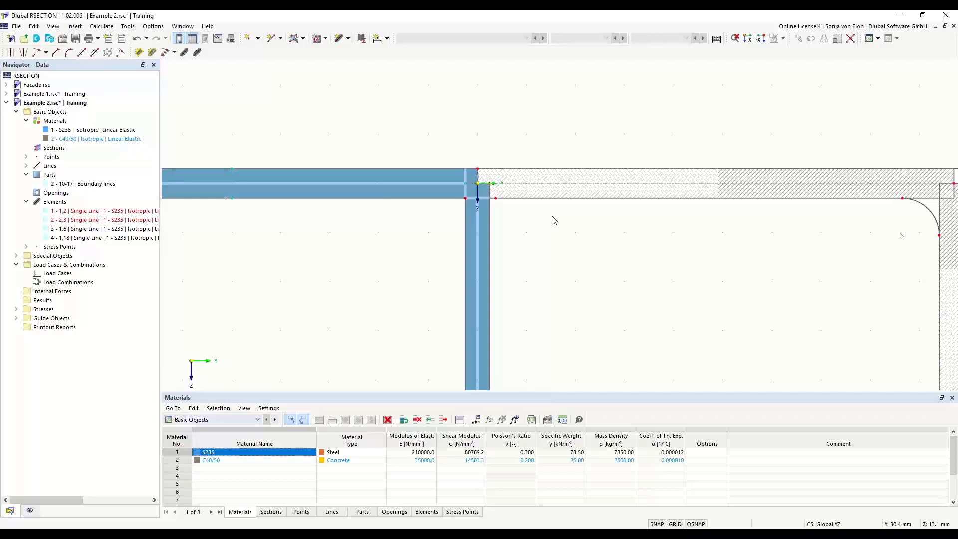
# - Delete the short vertical boundary line directly above the origin, where the flange elements meet
pyautogui.scroll(3, 475, 181)
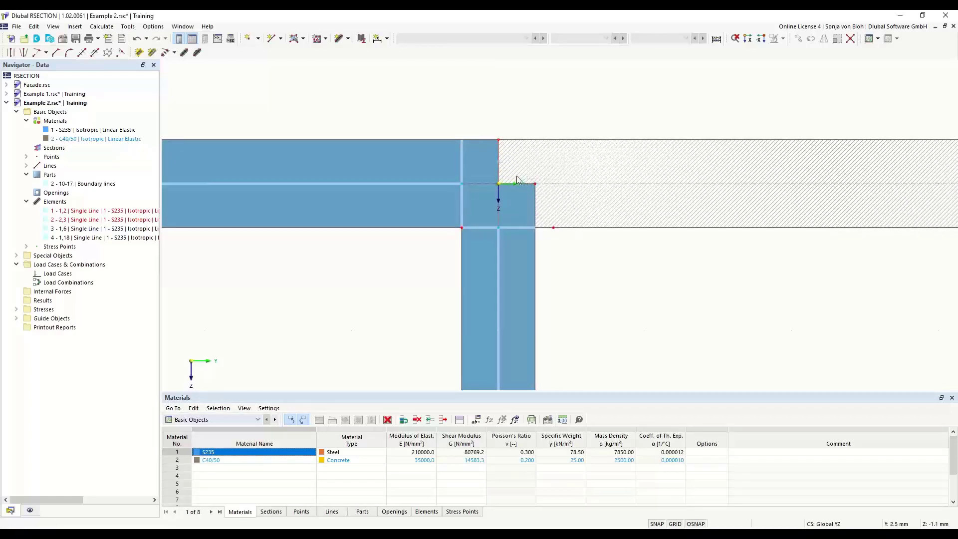
pyautogui.click(499, 160)
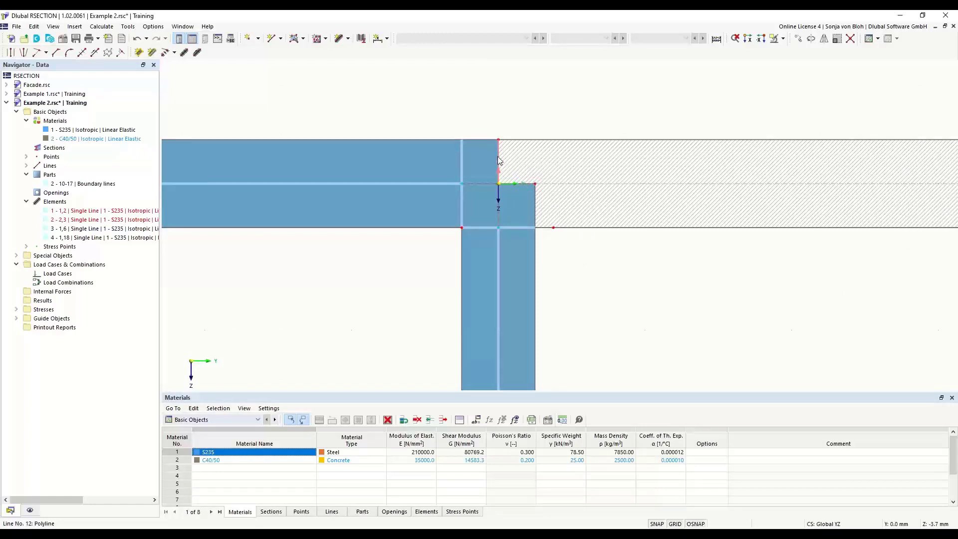
pyautogui.press('Delete')
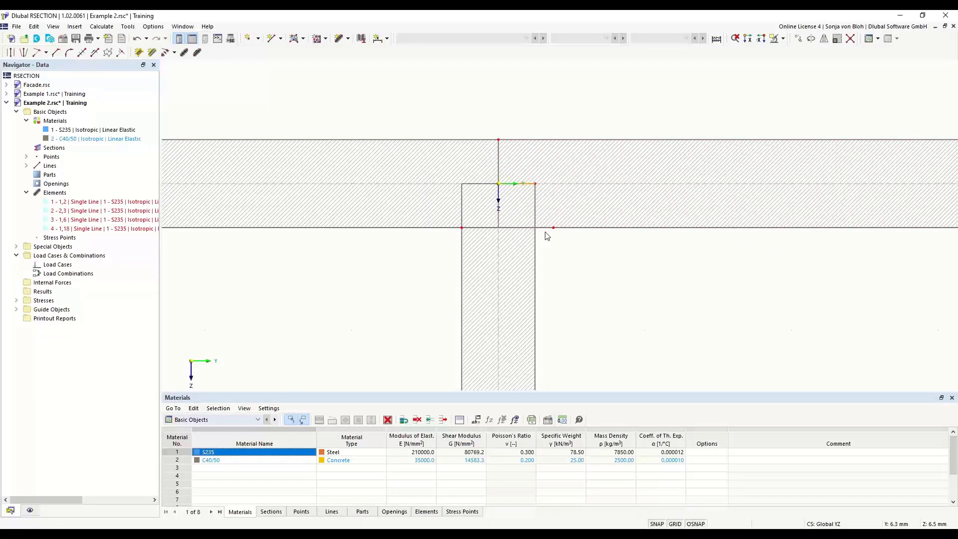
# - Set up an angled corner of type Edge and Angle with L1 = 6*sqrt(2) mm and an angle of 45°
pyautogui.scroll(-4, 546, 235)
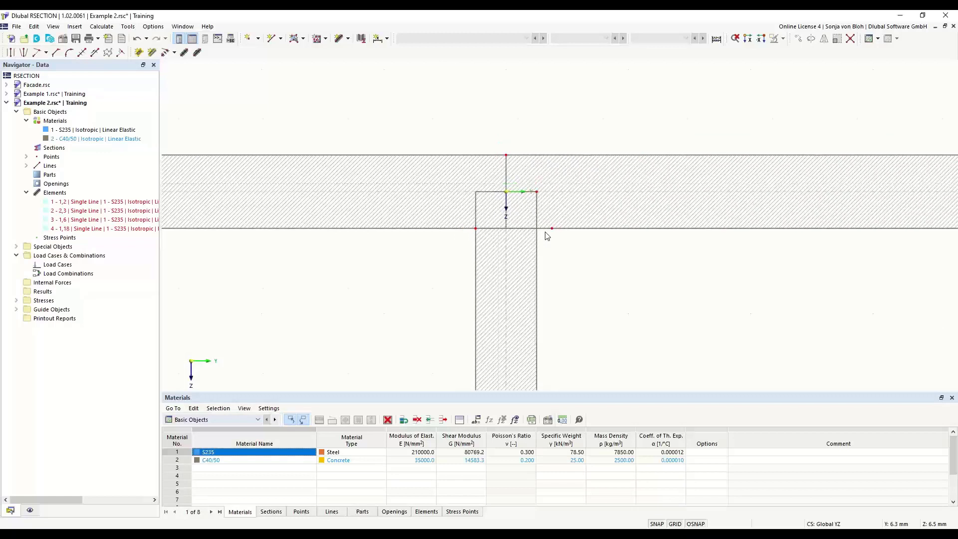
pyautogui.moveTo(475, 325); pyautogui.dragTo(425, 215, button='middle')
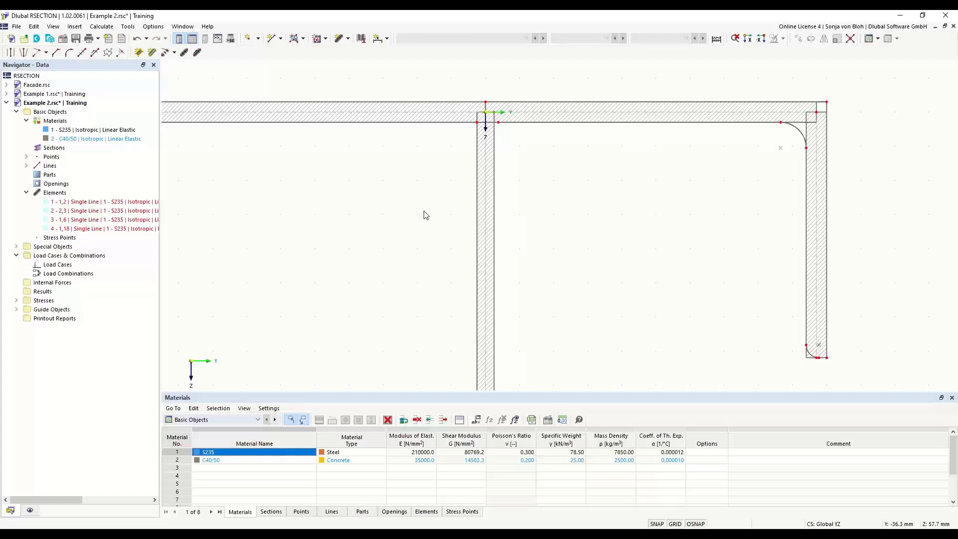
pyautogui.click(54, 53)
pyautogui.moveTo(122, 69); pyautogui.dragTo(274, 185)
pyautogui.click(368, 214)
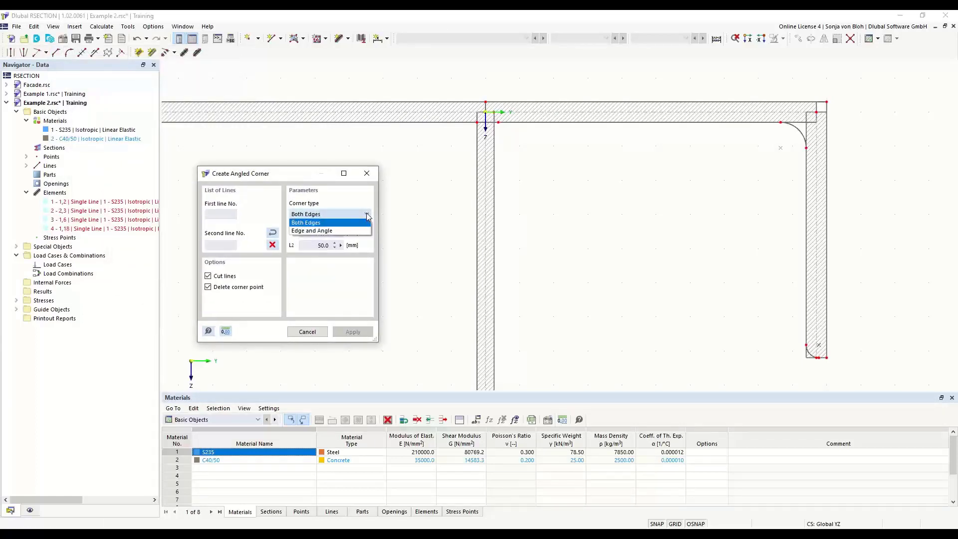
pyautogui.click(342, 230)
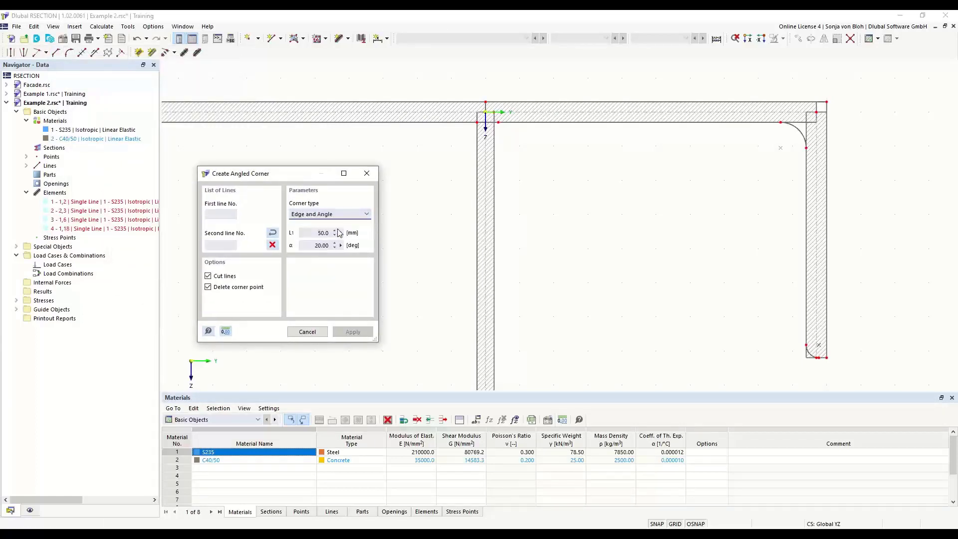
pyautogui.click(327, 234)
pyautogui.write('6*s')
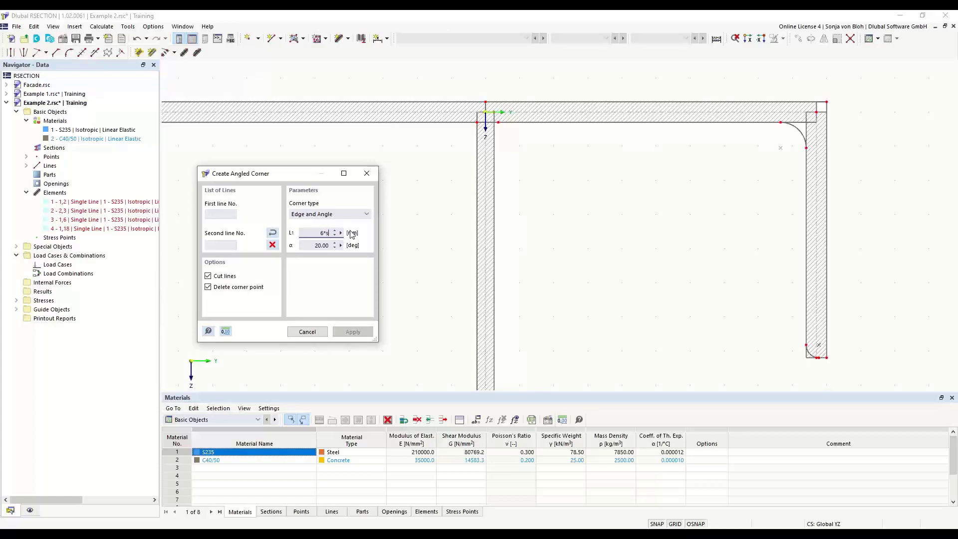
pyautogui.write('qrt(2)')
pyautogui.press('Tab')
pyautogui.write('45')
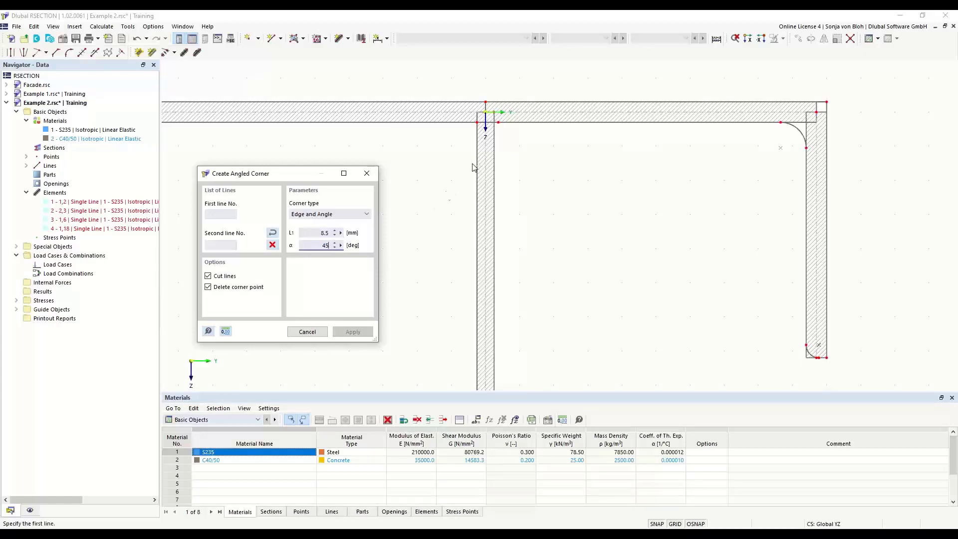
# - Create angled corners on both sides of the web where it meets the underside of the top flange
pyautogui.click(513, 122)
pyautogui.click(494, 160)
pyautogui.click(451, 123)
pyautogui.click(477, 171)
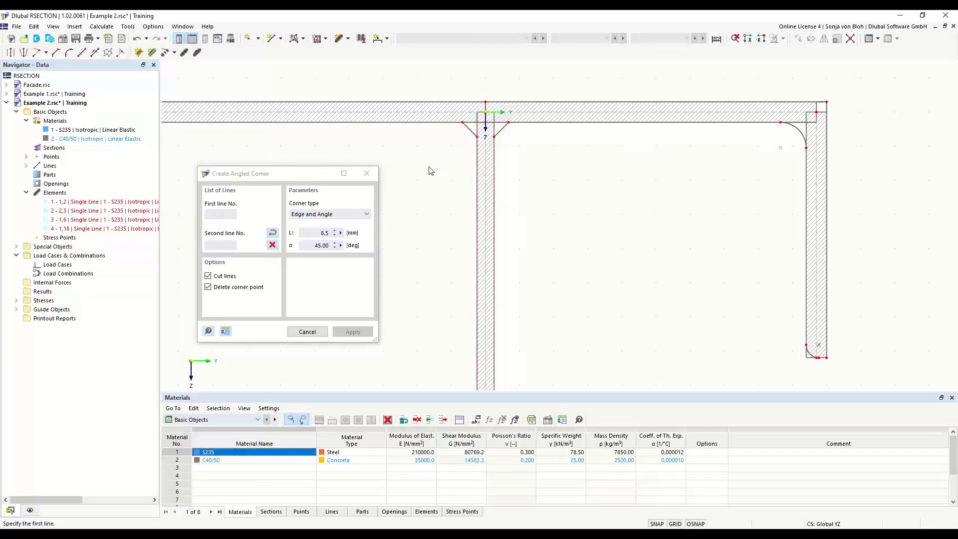
pyautogui.press('Escape')
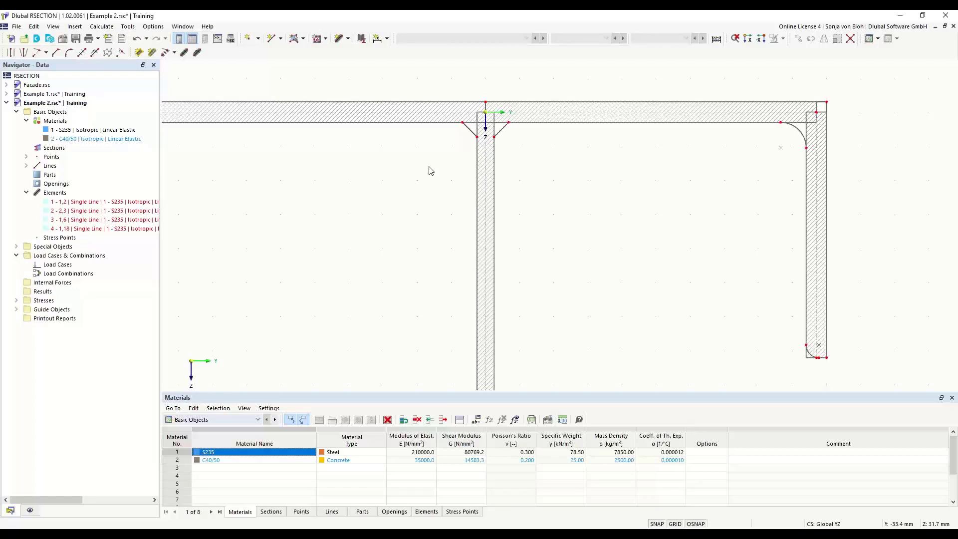
# - Create a boundary-line part in material S235 from the section's outer contour using boundary selection
pyautogui.click(303, 39)
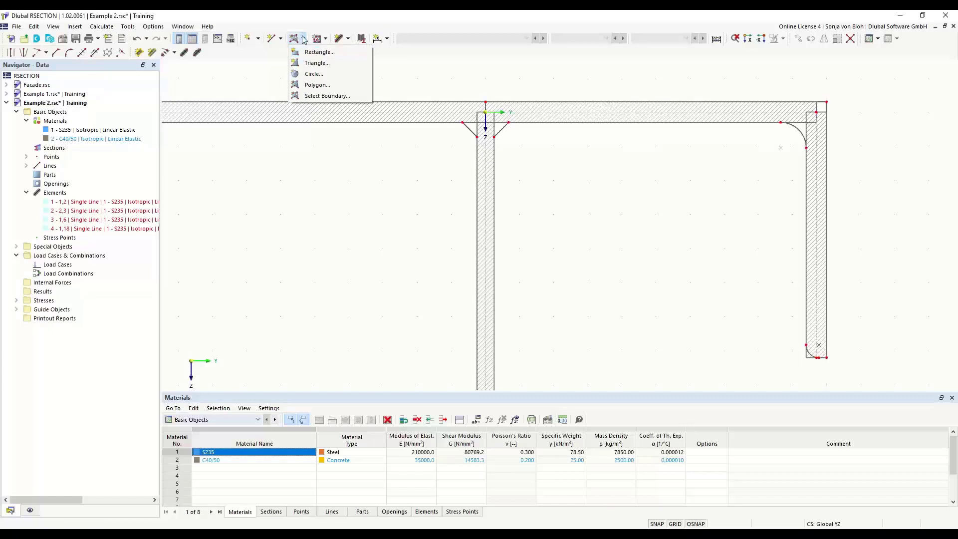
pyautogui.click(315, 97)
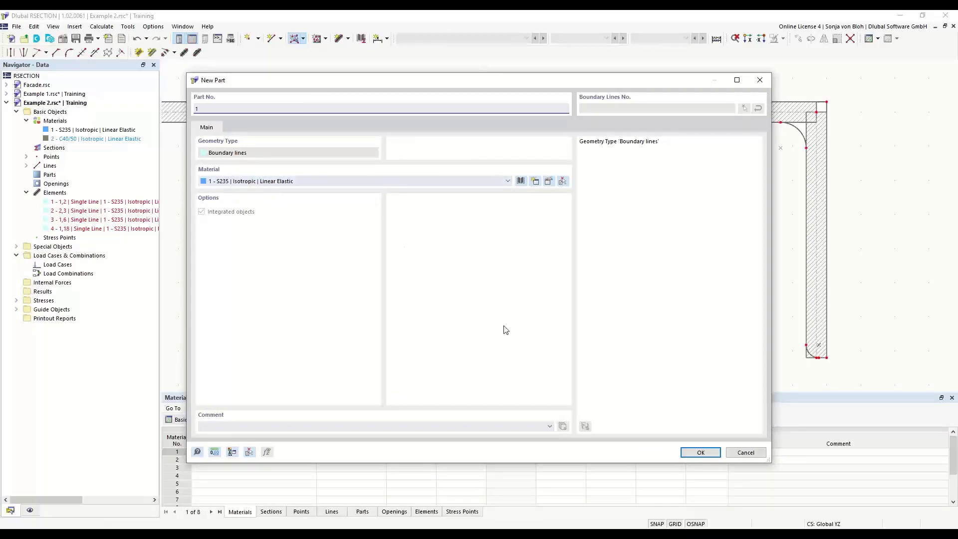
pyautogui.click(706, 452)
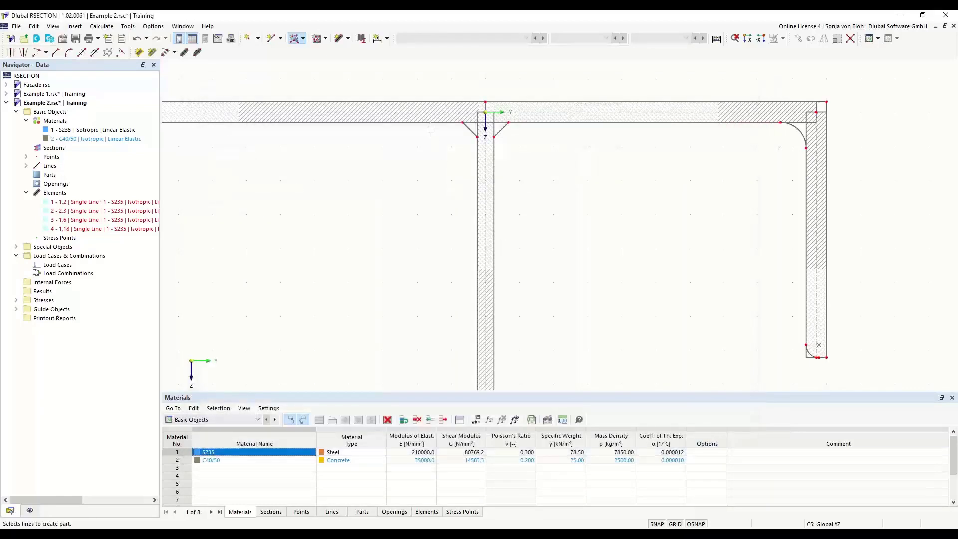
pyautogui.click(433, 104)
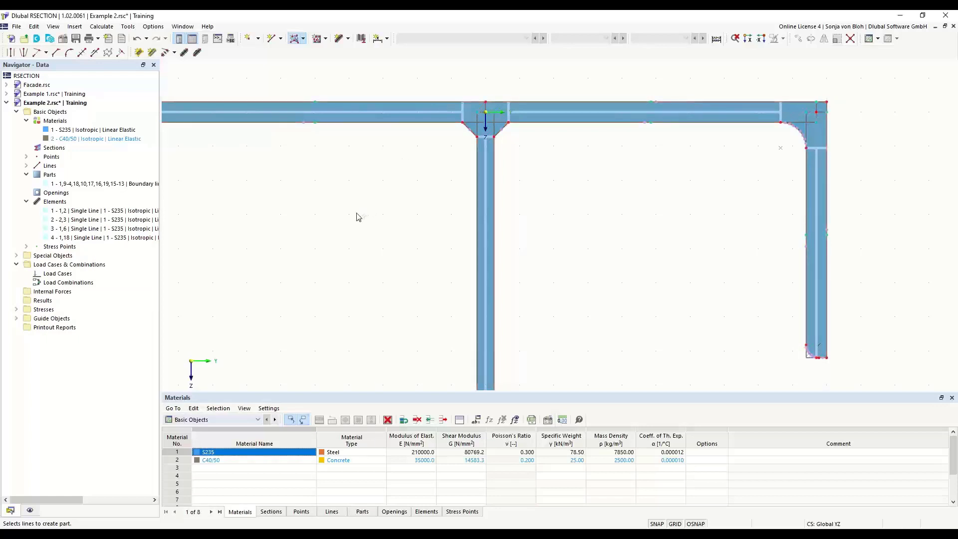
pyautogui.scroll(-3, 368, 176)
pyautogui.moveTo(366, 242); pyautogui.dragTo(338, 203, button='middle')
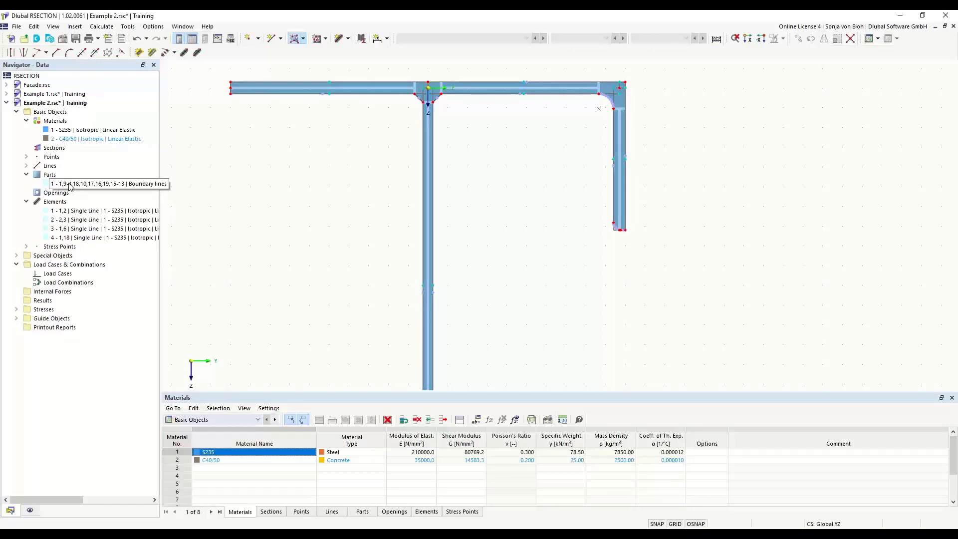
# - Create two permanent load cases, naming LC1 "N" and LC2 "M"
pyautogui.rightClick(58, 274)
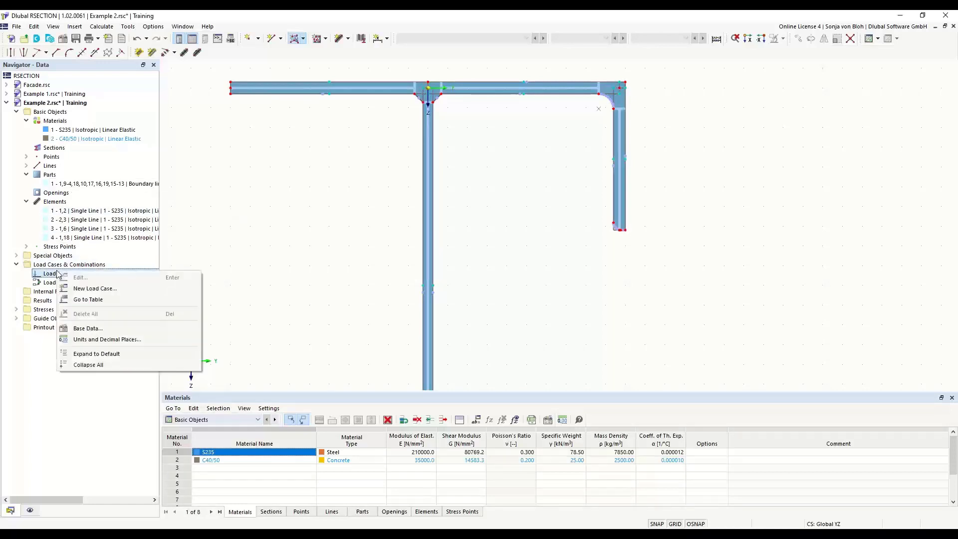
pyautogui.click(95, 289)
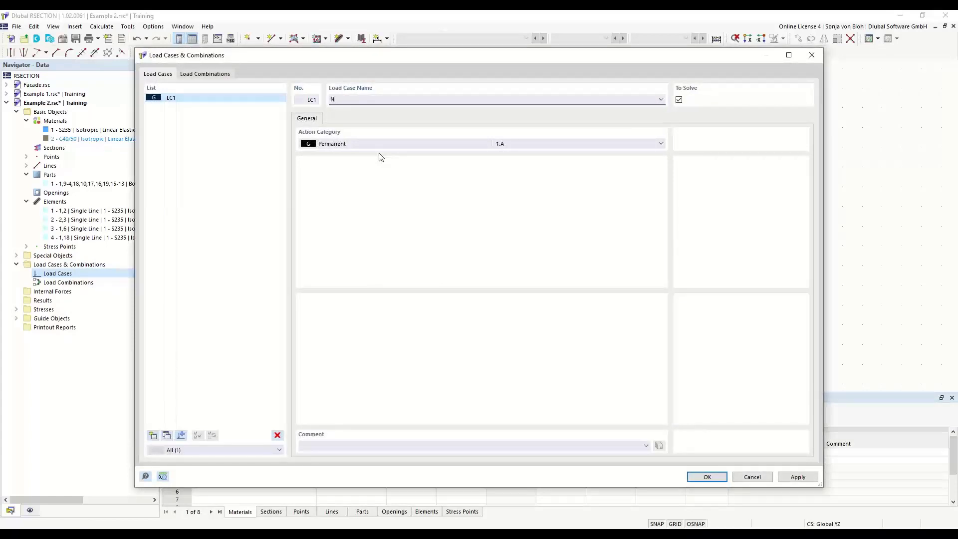
pyautogui.click(153, 436)
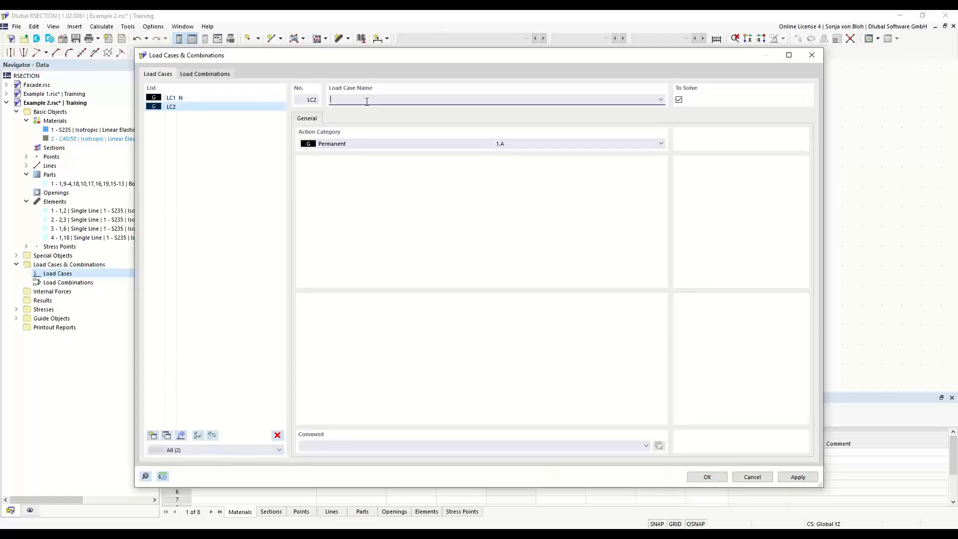
pyautogui.write('M')
# - Add load combination CO1 containing both load cases with factor 1.00 and name it "N + M"
pyautogui.click(211, 74)
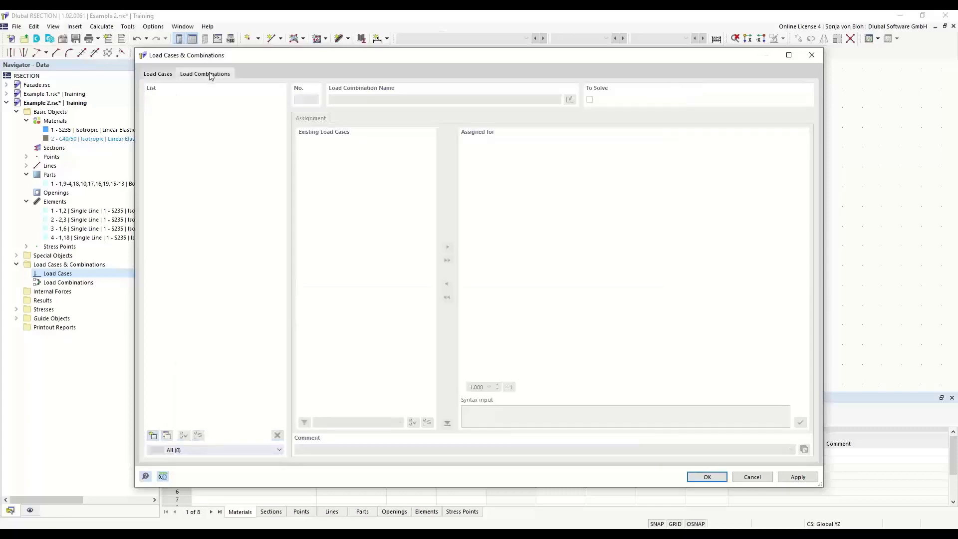
pyautogui.click(153, 435)
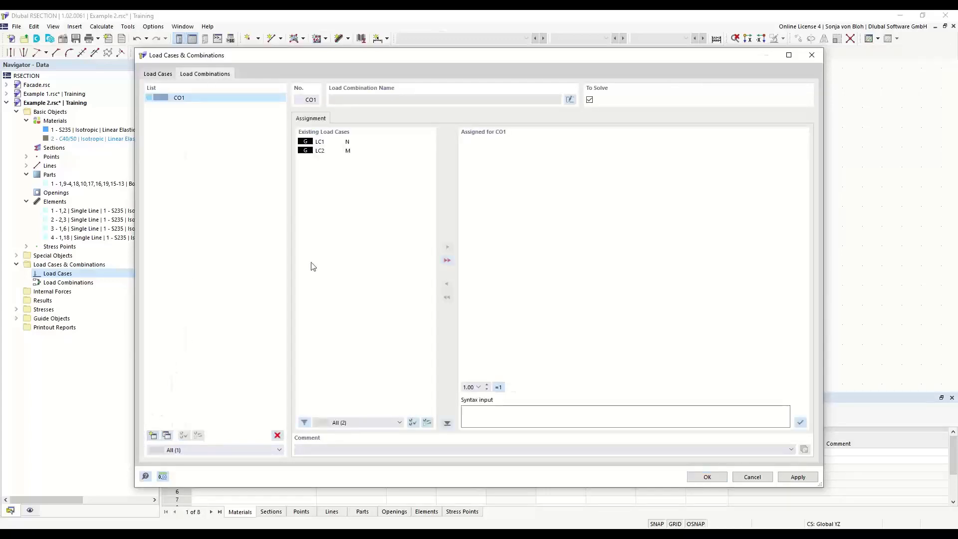
pyautogui.click(447, 260)
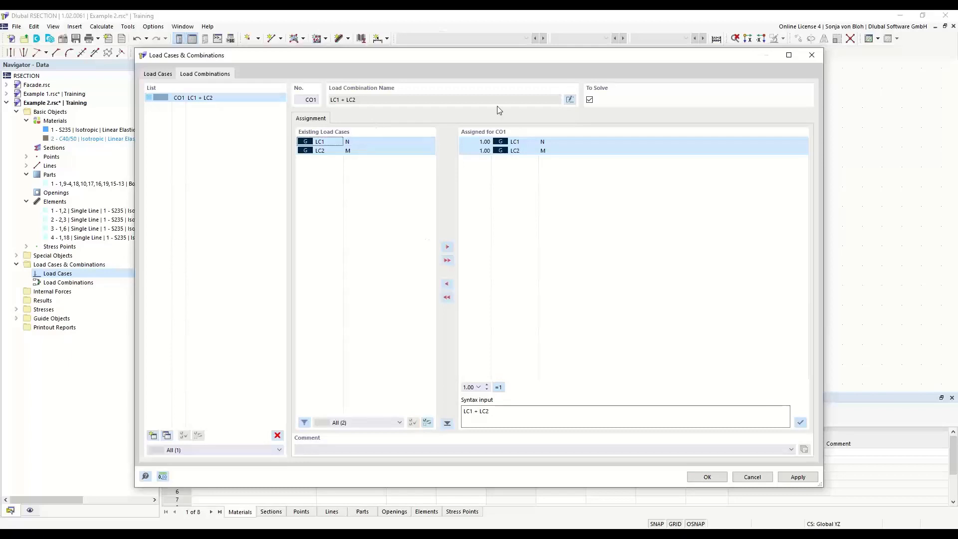
pyautogui.click(570, 99)
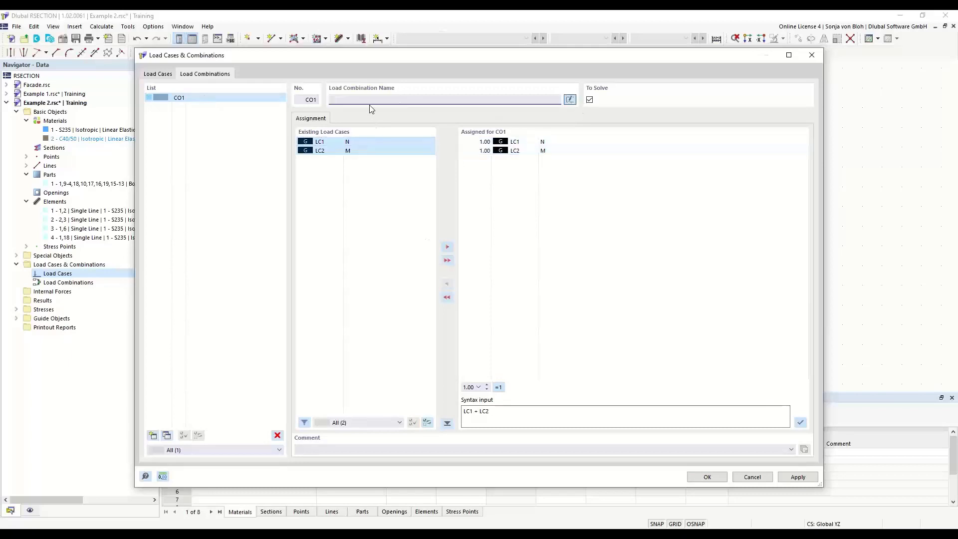
pyautogui.write('N + M')
pyautogui.click(705, 480)
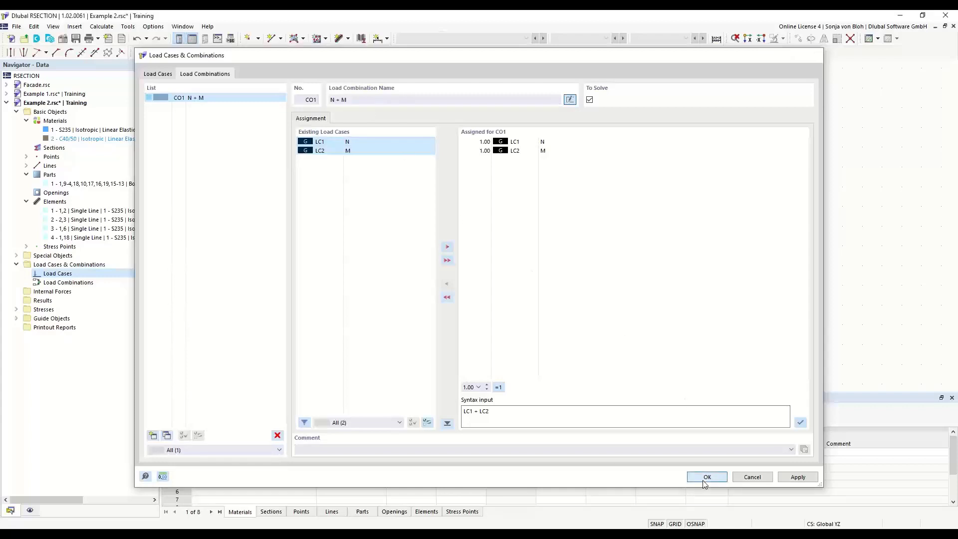
# - Define internal forces for load case LC1 with an axial force N of -50 kN
pyautogui.click(16, 291)
pyautogui.click(26, 300)
pyautogui.click(75, 310)
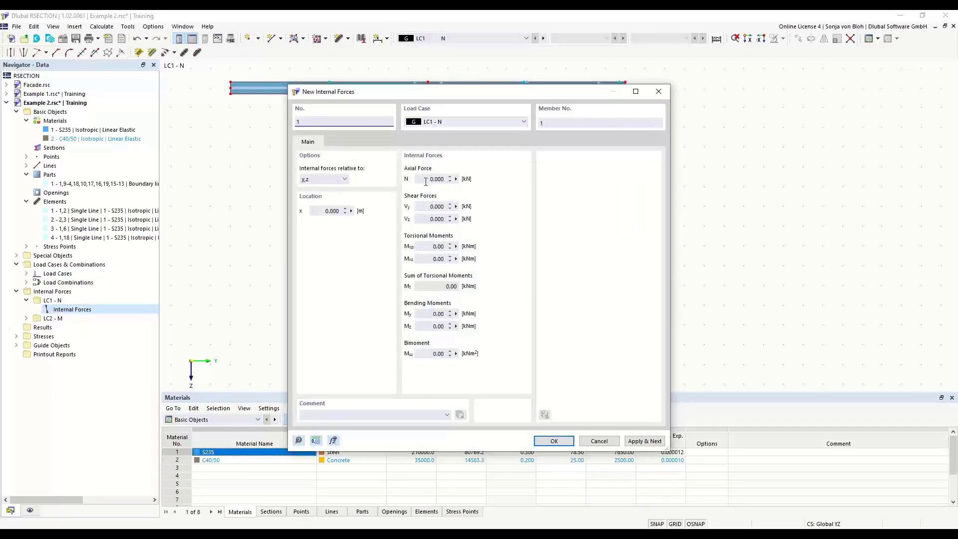
pyautogui.click(425, 181)
pyautogui.write('-')
pyautogui.click(631, 444)
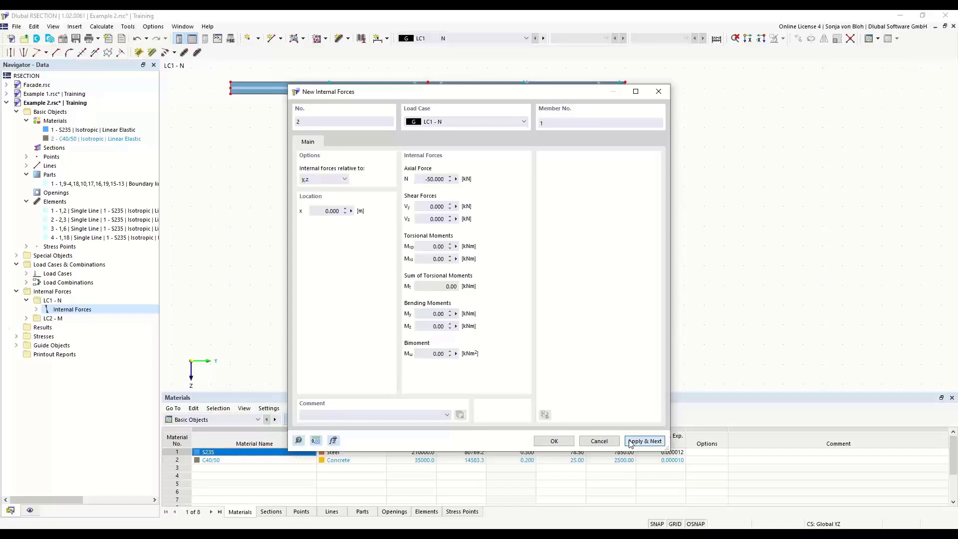
# - Define internal forces for load case LC2 with axial force 0 and bending moment My of 20 kNm
pyautogui.click(524, 121)
pyautogui.click(466, 138)
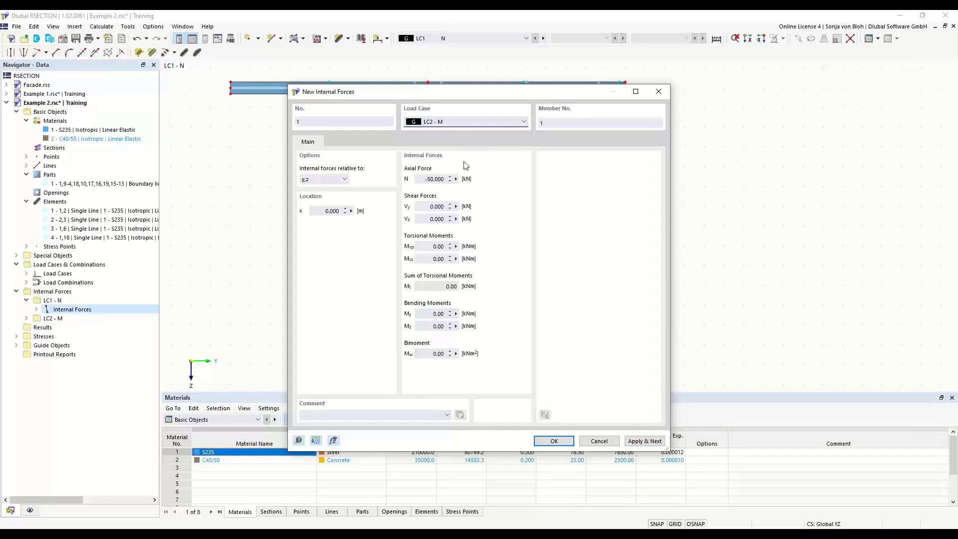
pyautogui.doubleClick(419, 179)
pyautogui.write('0')
pyautogui.doubleClick(422, 314)
pyautogui.write('20')
pyautogui.click(555, 442)
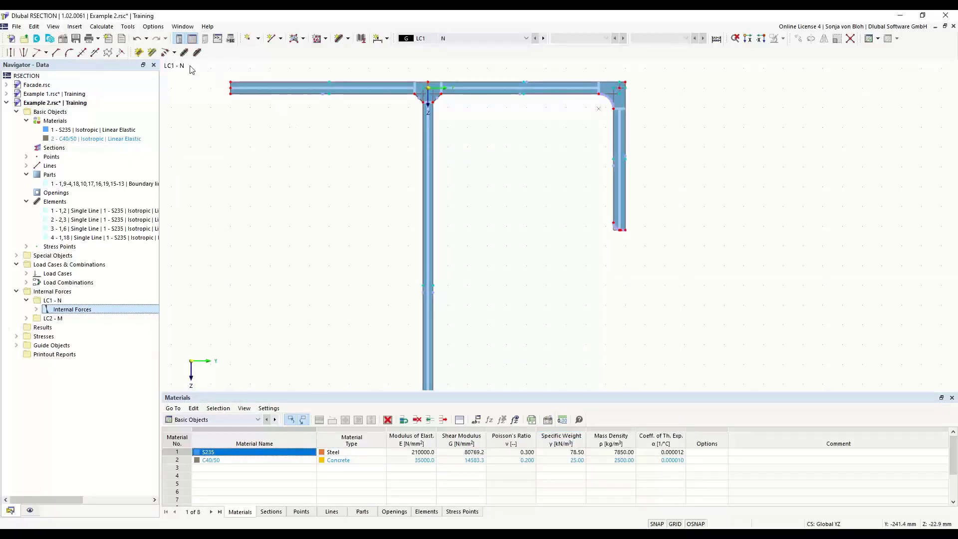
# - Calculate the section and display the total normal stress σx,tot for LC1 with the display type set to Off
pyautogui.click(110, 28)
pyautogui.click(112, 38)
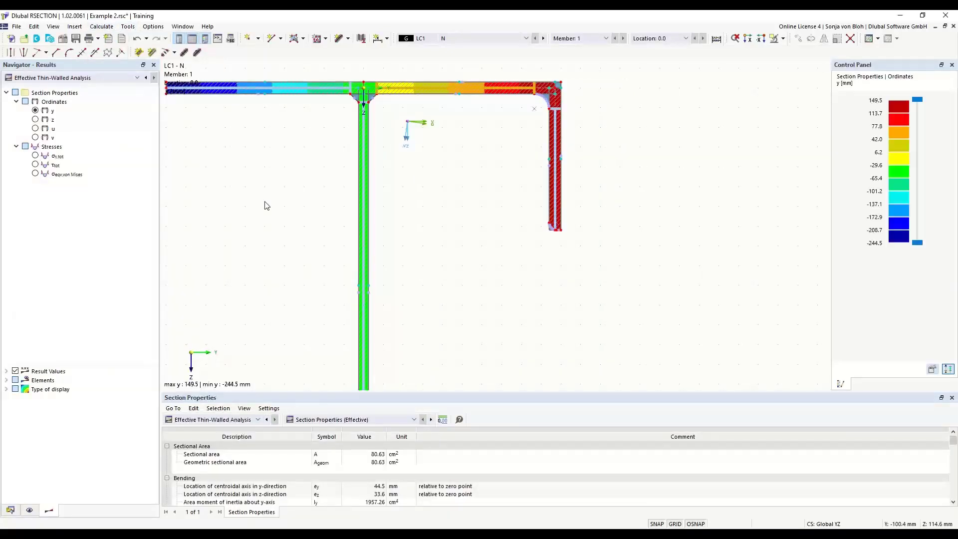
pyautogui.scroll(-3, 374, 155)
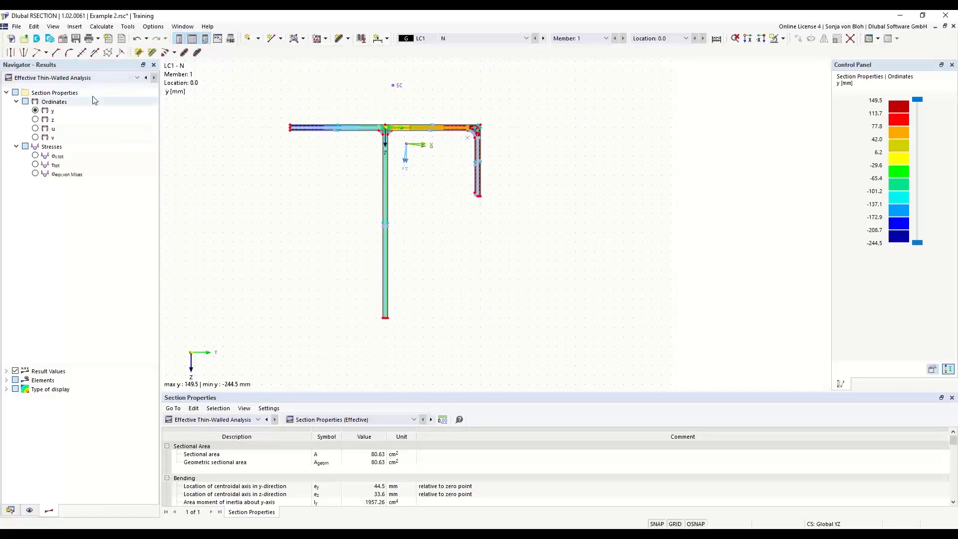
pyautogui.click(6, 390)
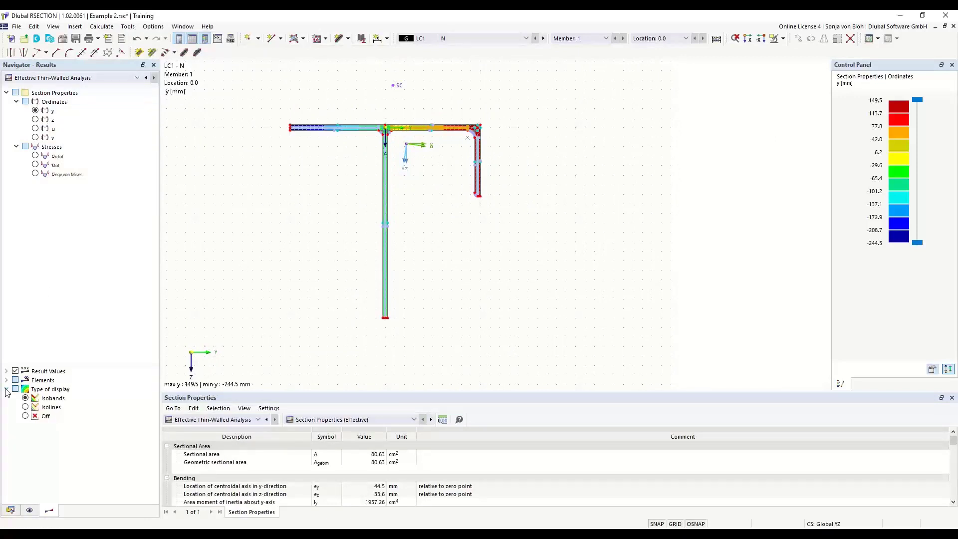
pyautogui.click(26, 416)
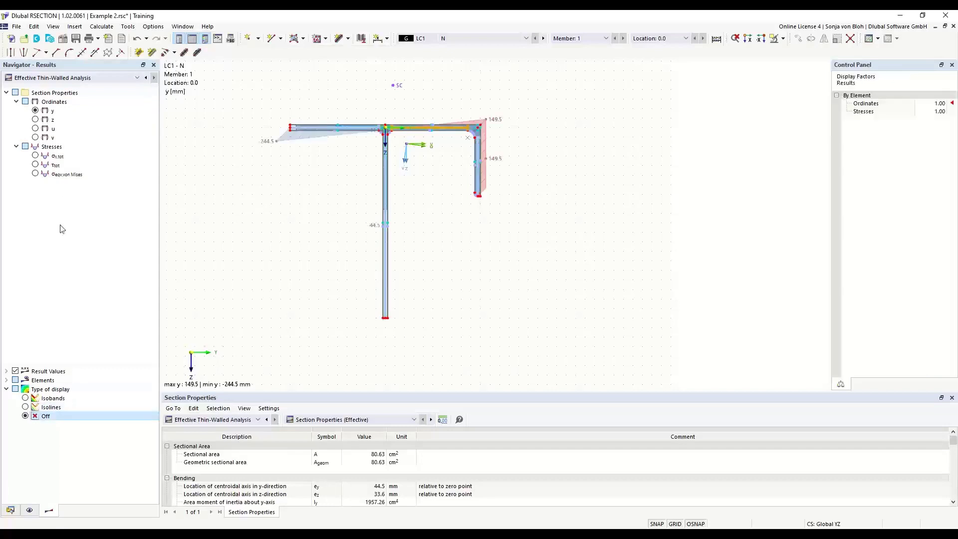
pyautogui.click(35, 156)
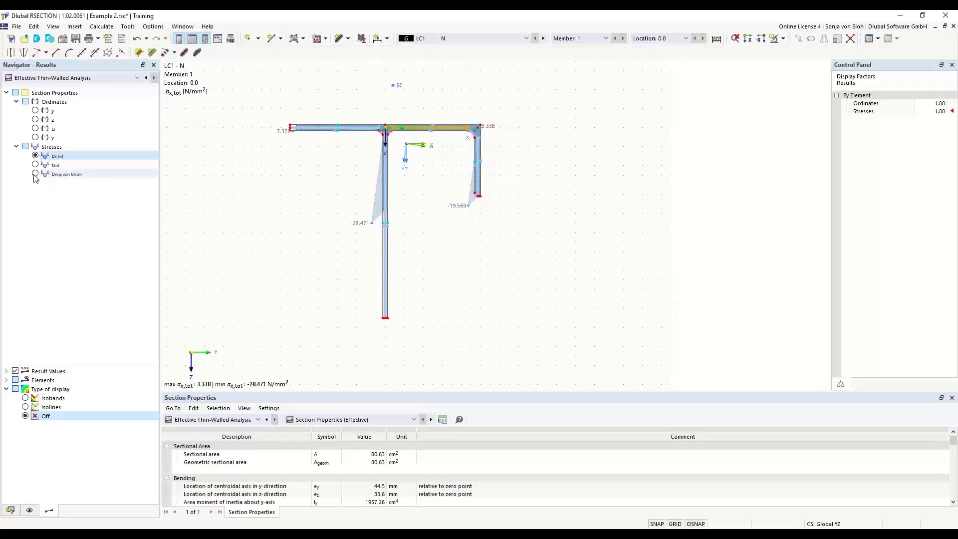
pyautogui.scroll(3, 278, 171)
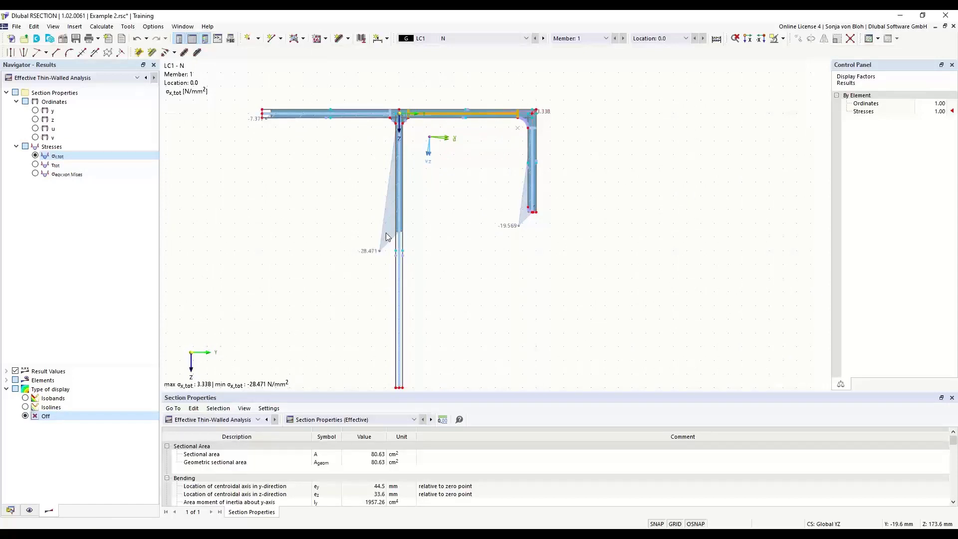
# - Enlarge the results table area and check the section classification according to EN 1993-1-1
pyautogui.moveTo(345, 393); pyautogui.dragTo(345, 296)
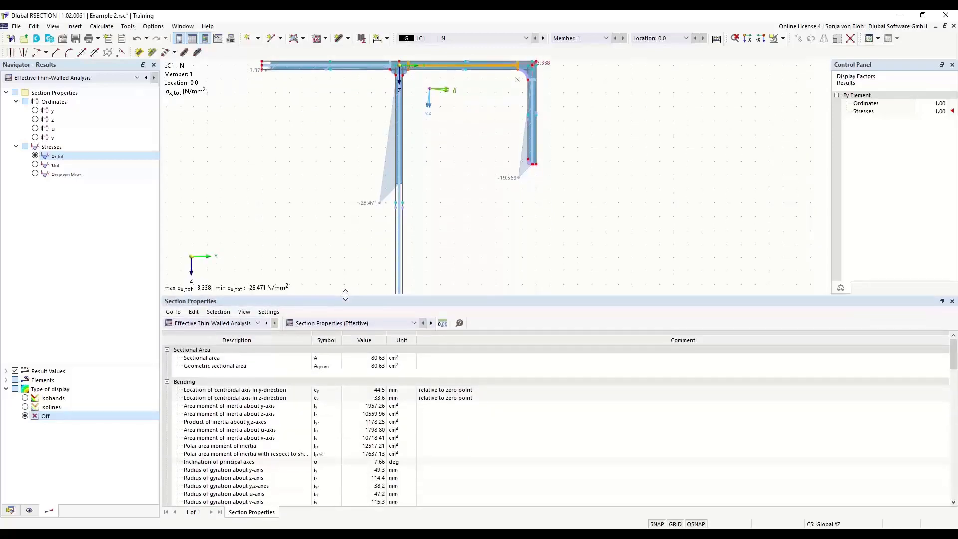
pyautogui.click(414, 324)
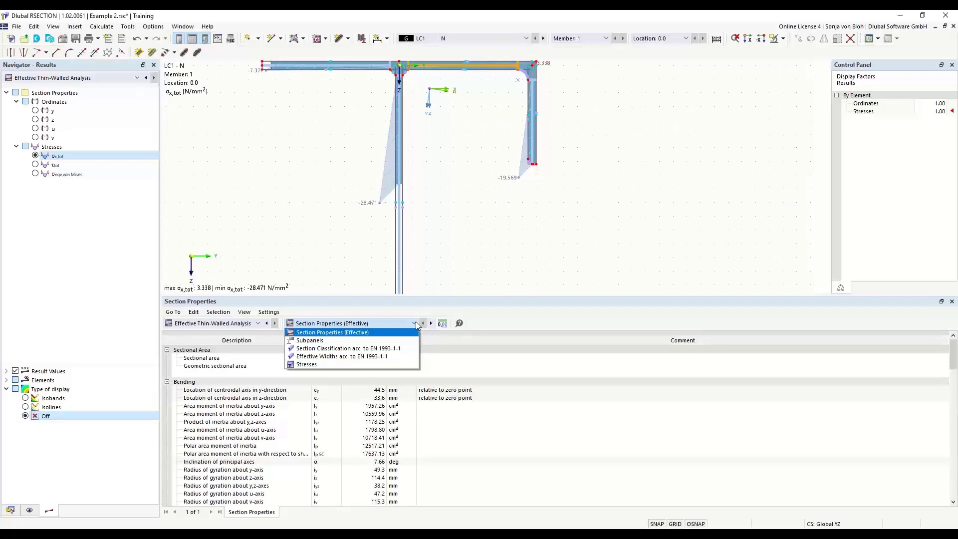
pyautogui.click(370, 348)
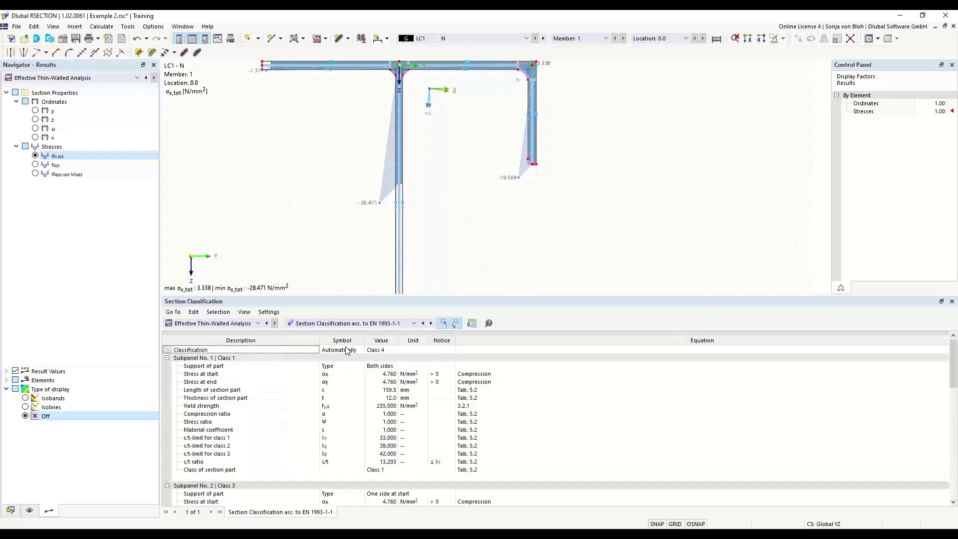
pyautogui.click(372, 351)
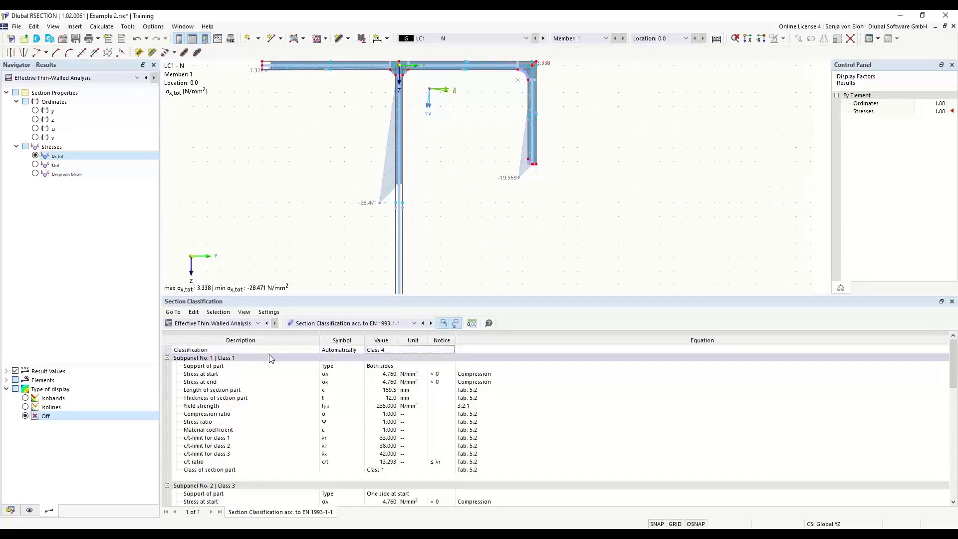
# - Review the effective widths according to EN 1993-1-1 for the vertical web element, then shrink the table area again
pyautogui.click(349, 325)
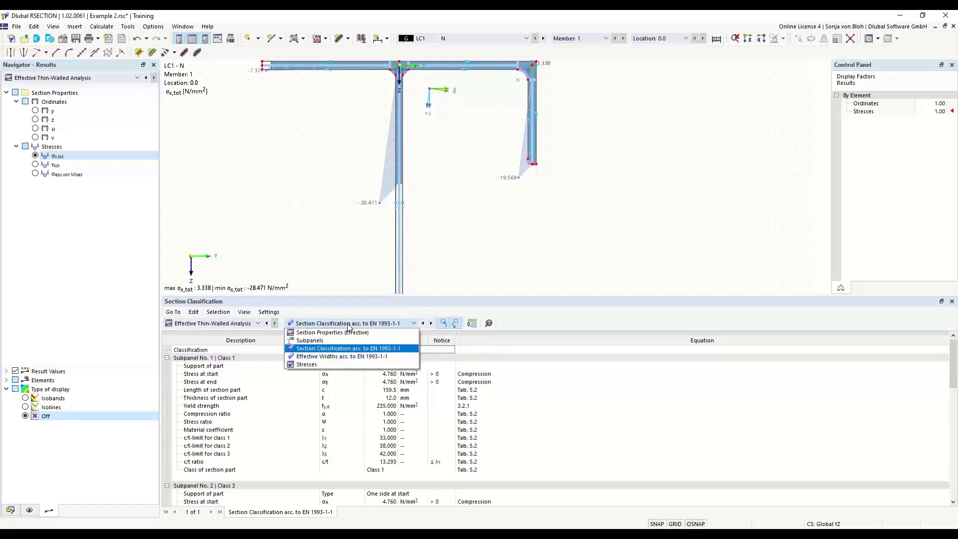
pyautogui.click(333, 356)
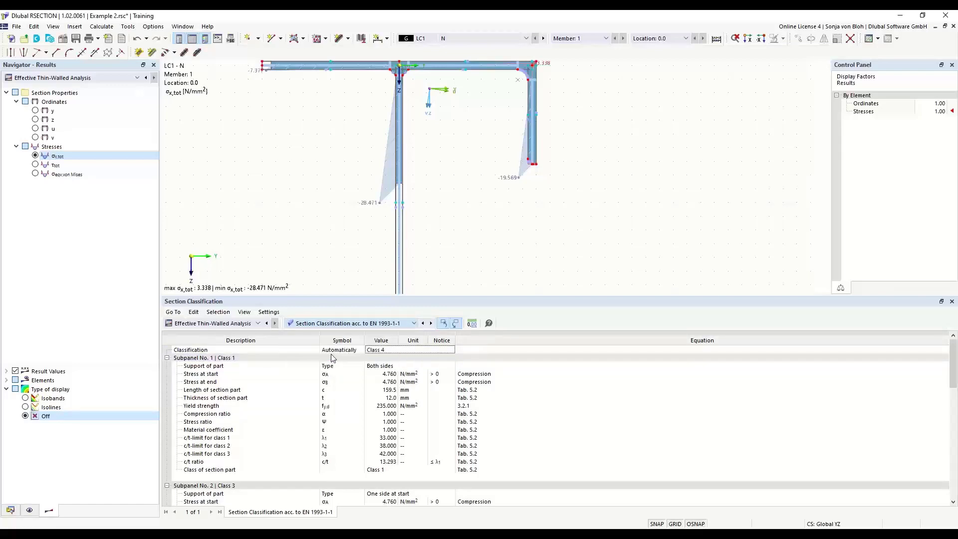
pyautogui.click(398, 254)
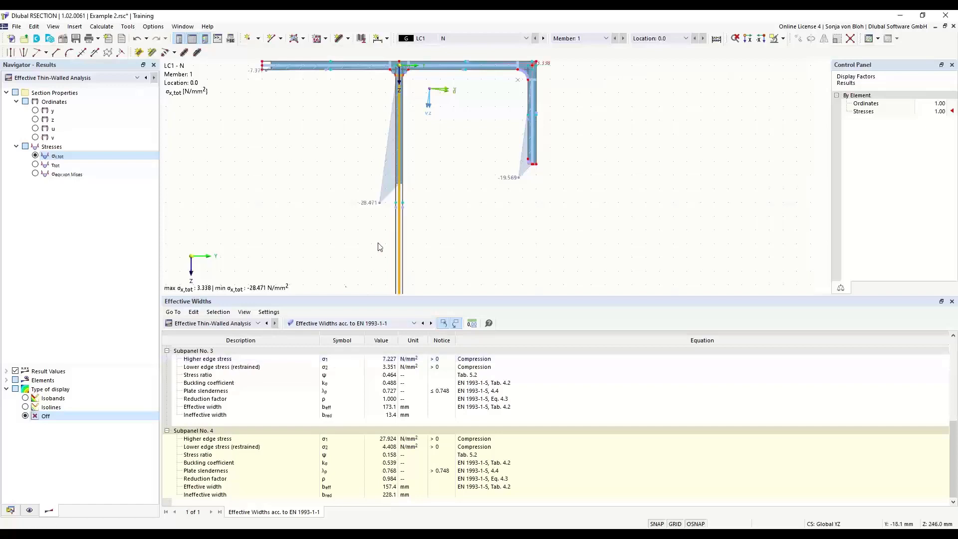
pyautogui.moveTo(340, 298); pyautogui.dragTo(359, 415)
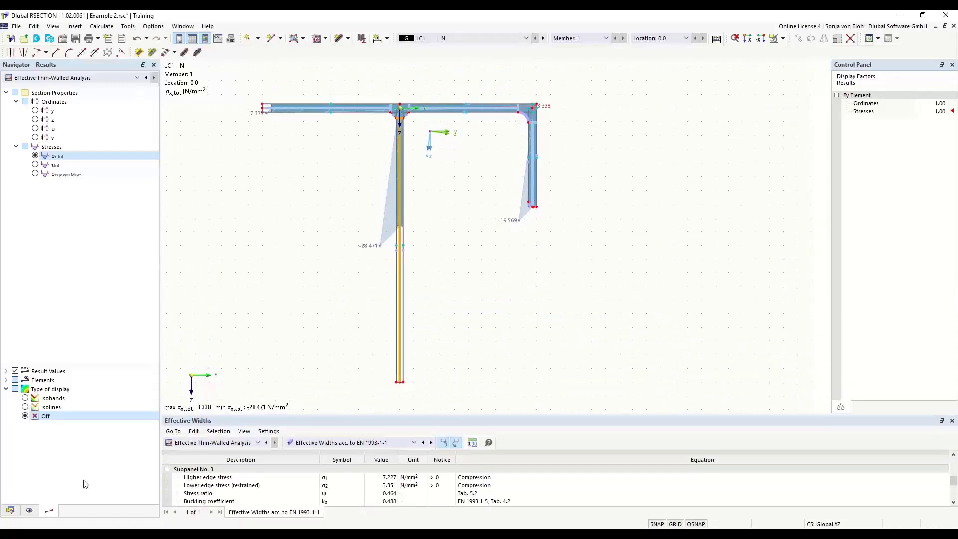
# - Create a new printout report, excluding Stresses by Material, by Member, by Location, by Stress Points and All Stresses by Stress Points
pyautogui.click(11, 510)
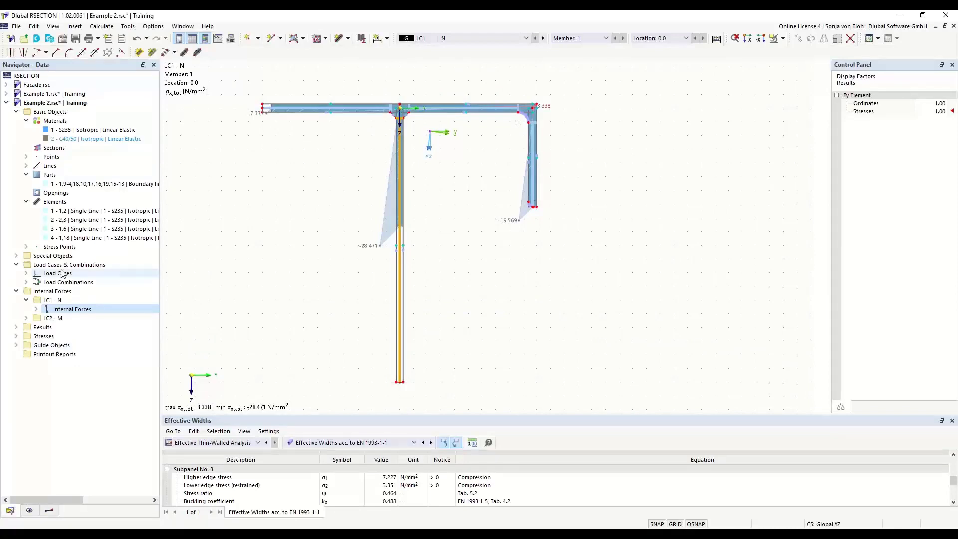
pyautogui.rightClick(51, 355)
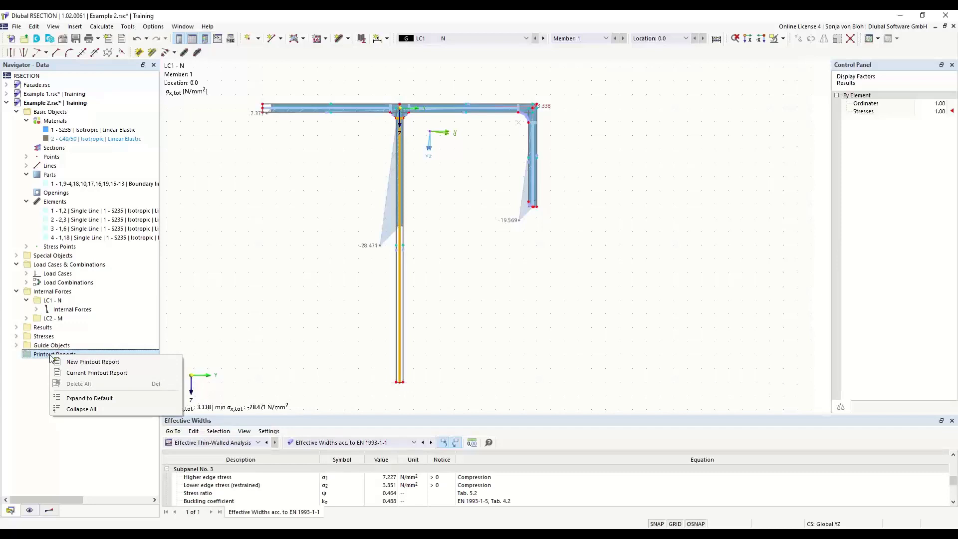
pyautogui.click(75, 362)
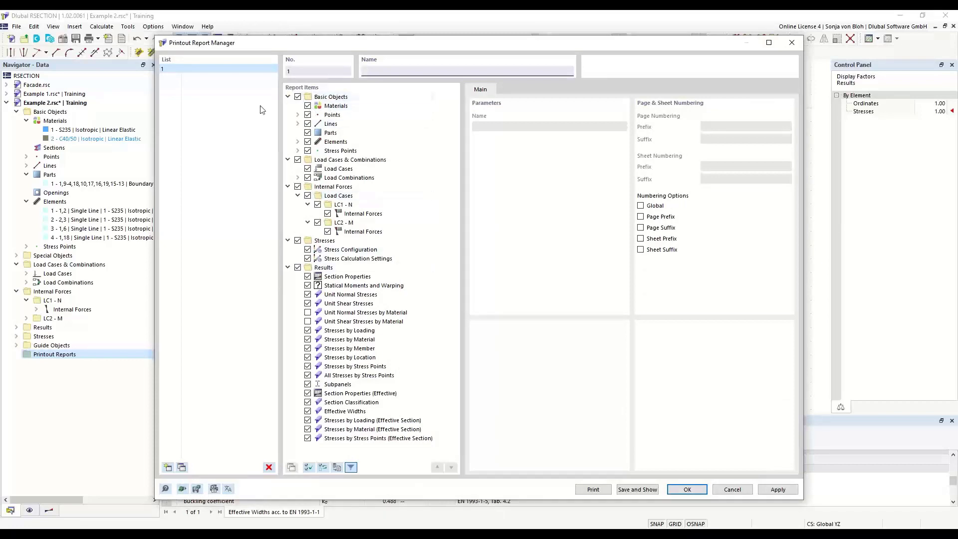
pyautogui.click(308, 340)
pyautogui.click(308, 349)
pyautogui.click(308, 357)
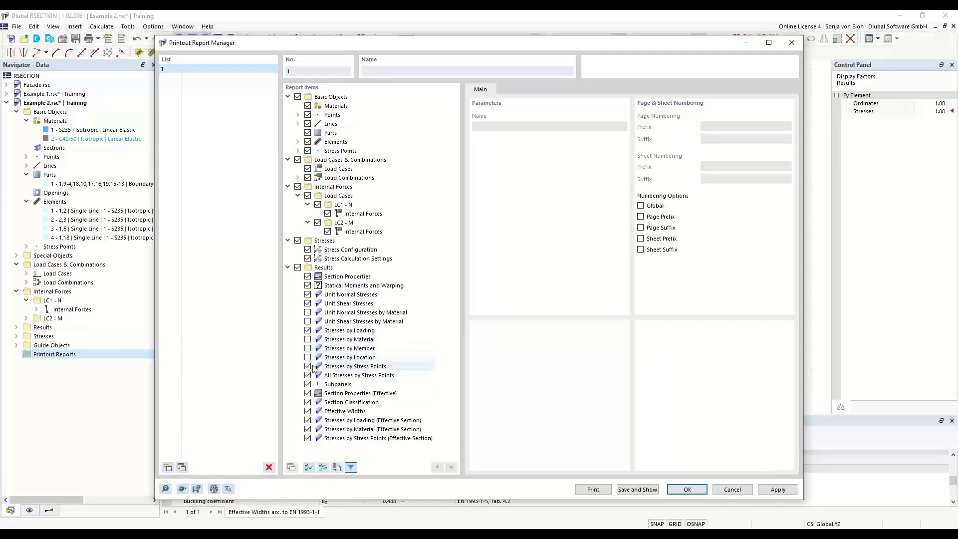
pyautogui.click(308, 366)
pyautogui.click(307, 375)
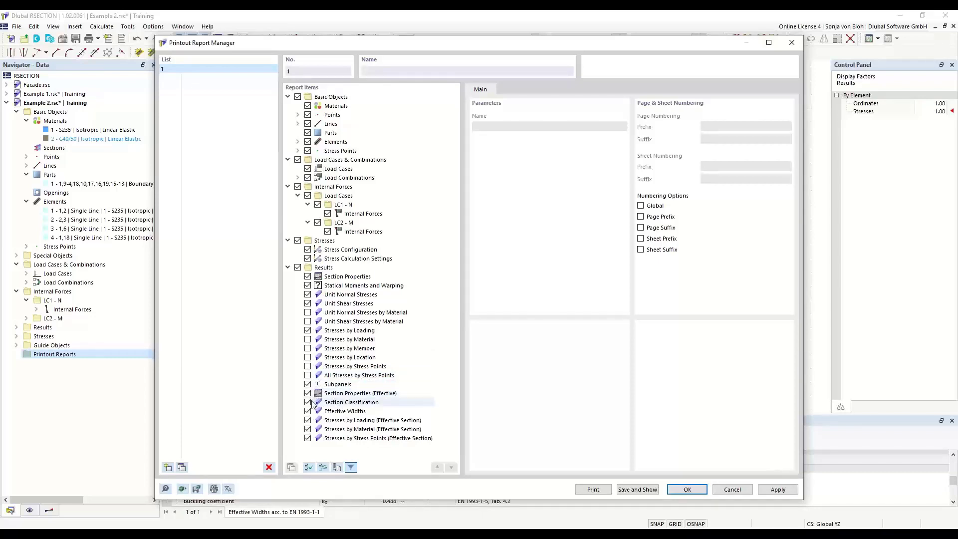
# - Exclude the effective-section stresses by material and by stress points from the report, then save and show it
pyautogui.click(309, 430)
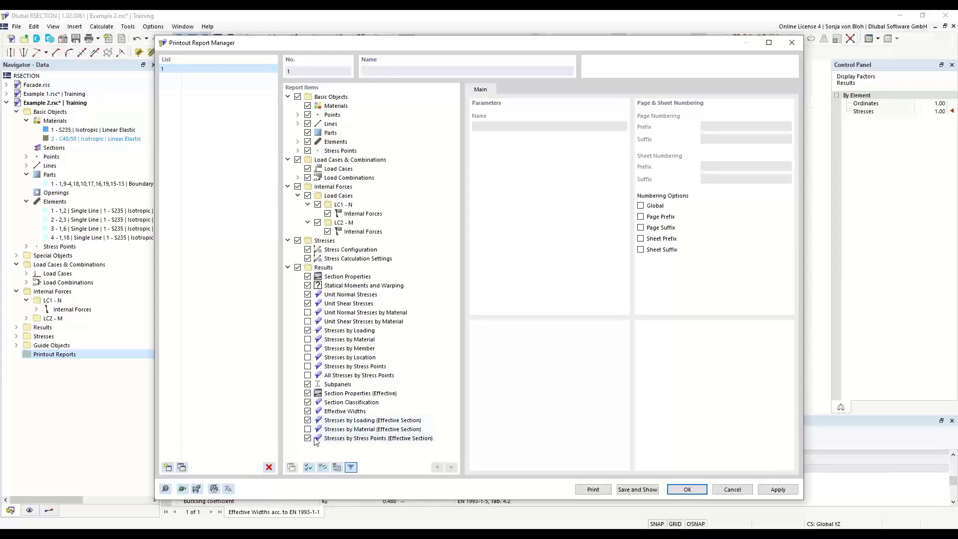
pyautogui.click(310, 439)
pyautogui.click(639, 490)
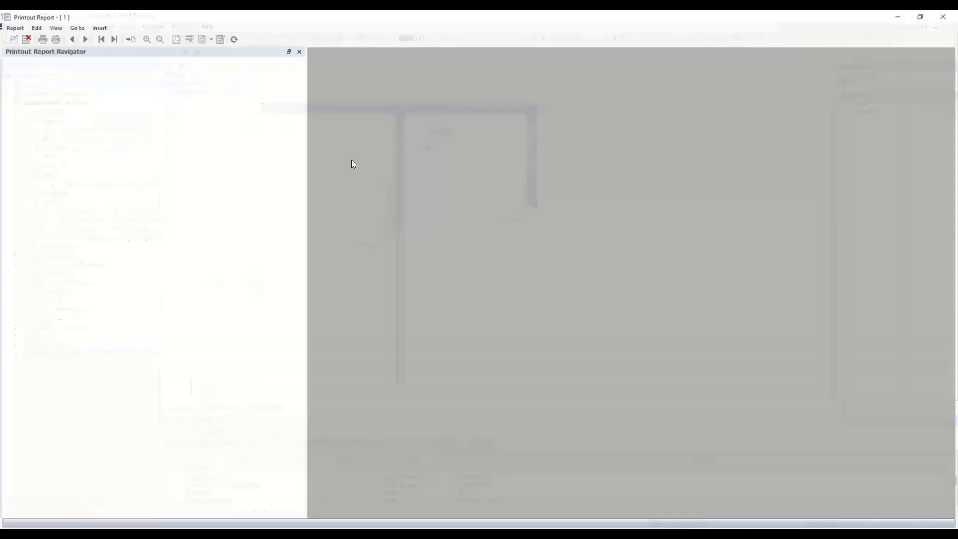
# - Look through the printout report's cover, contents and Basic Objects pages, then return to the section model
pyautogui.scroll(-5, 353, 164)
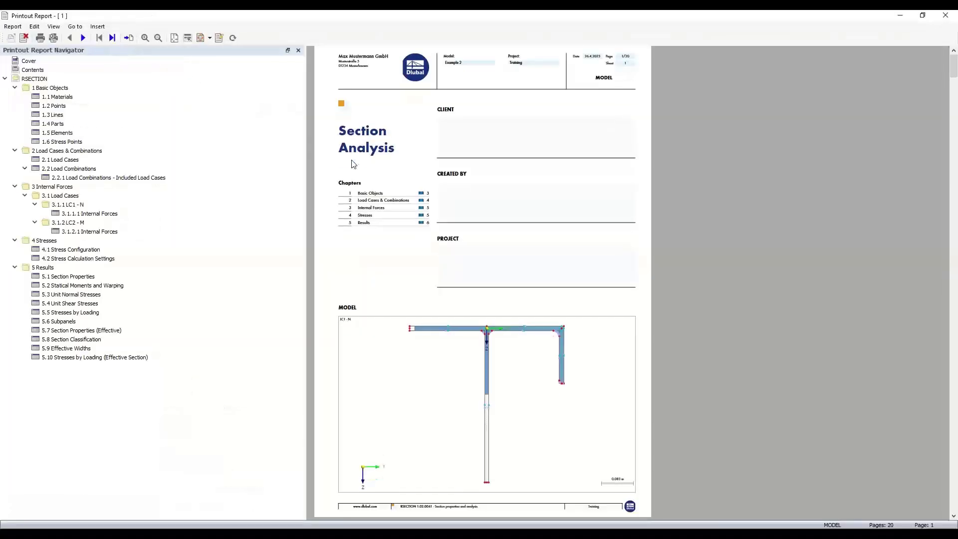
pyautogui.scroll(-6, 352, 164)
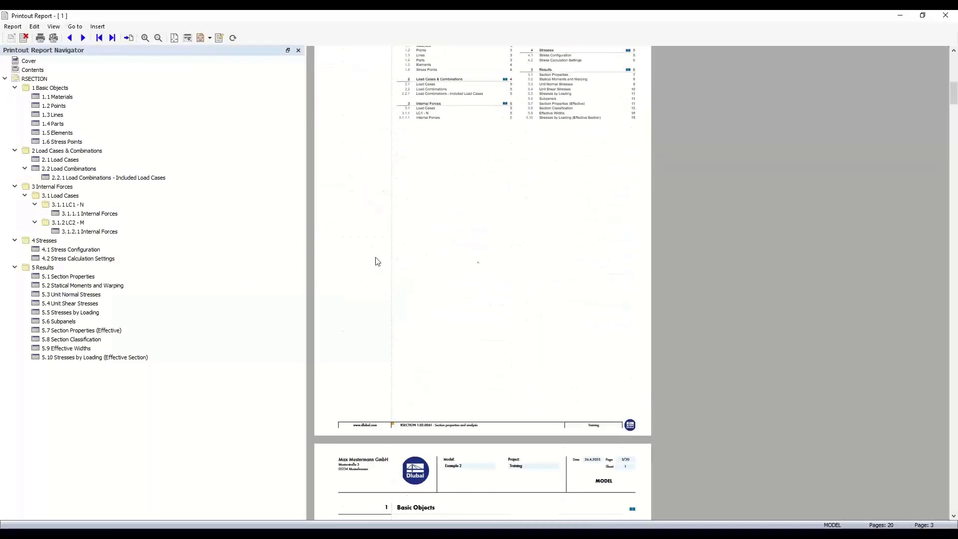
pyautogui.scroll(-4, 455, 304)
pyautogui.scroll(-2, 457, 305)
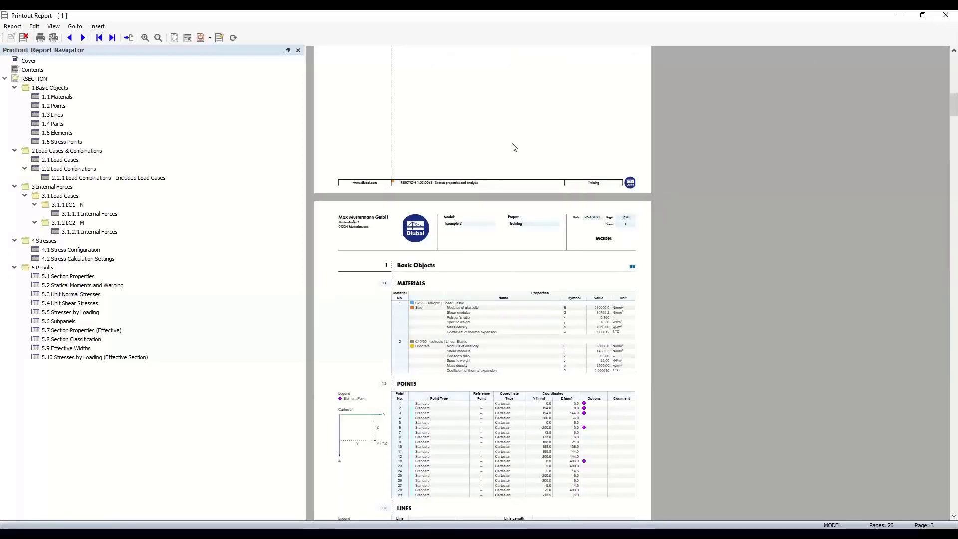
pyautogui.click(901, 16)
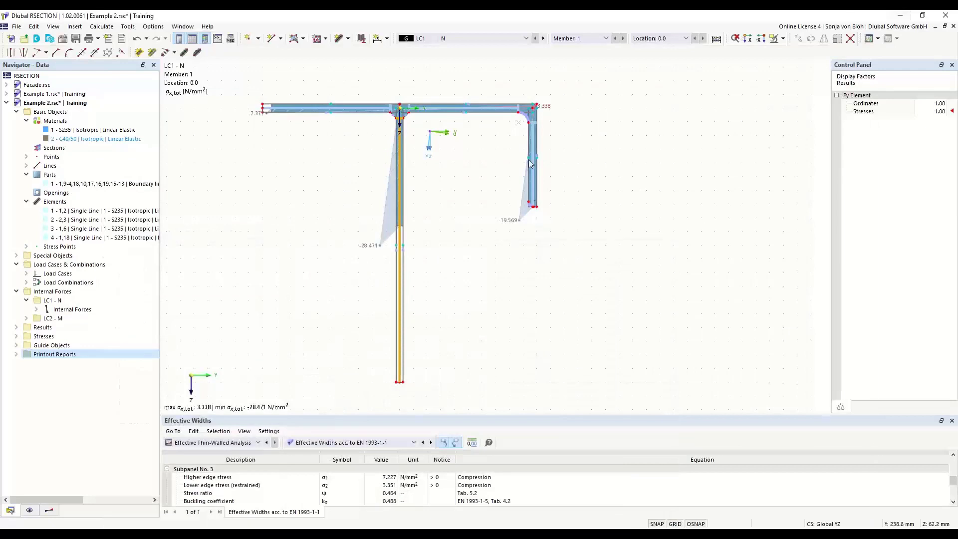
# - Show all values on the element stress diagrams and tilt the result diagrams into the work plane
pyautogui.click(98, 39)
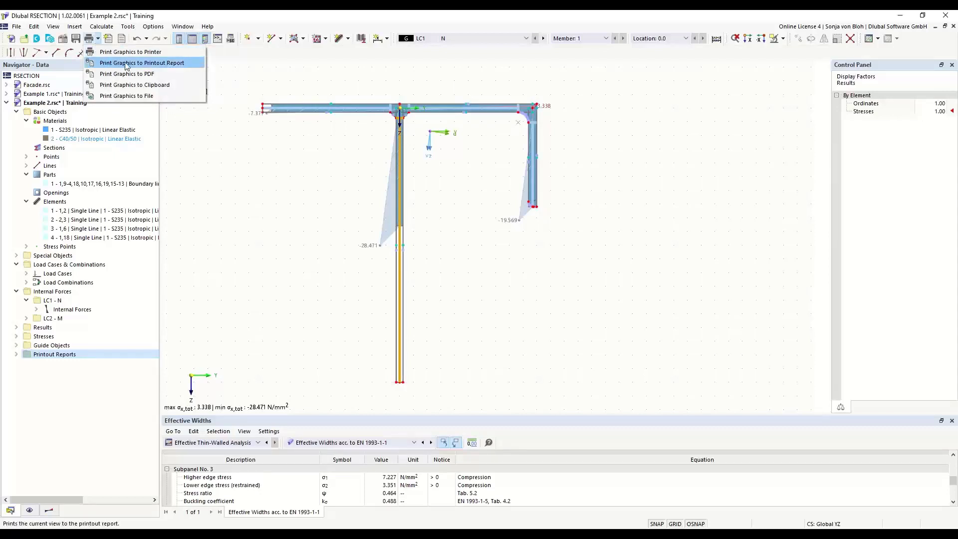
pyautogui.click(359, 195)
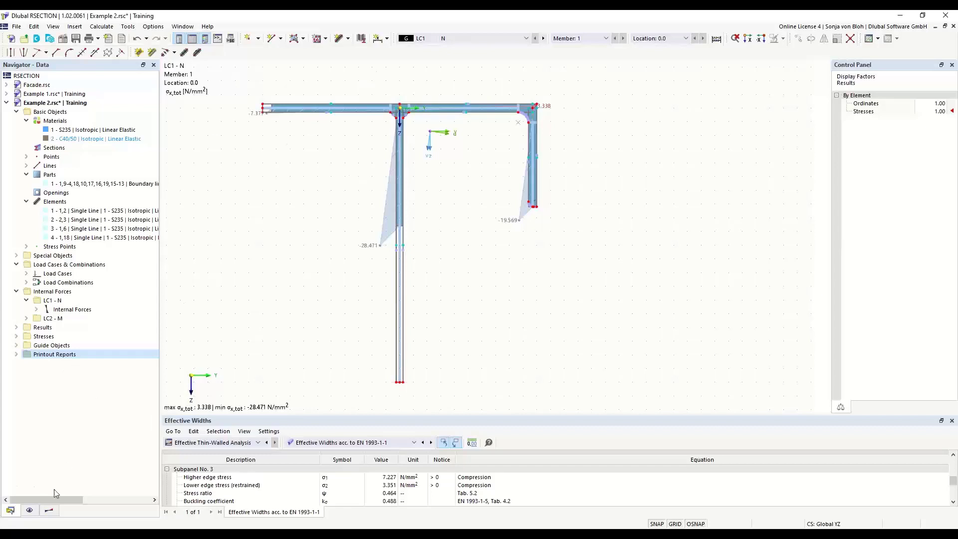
pyautogui.click(49, 510)
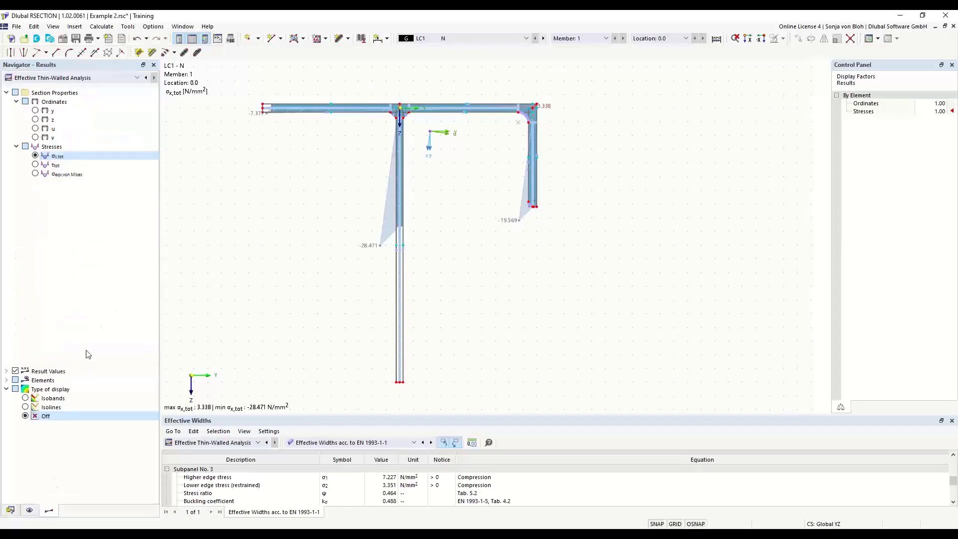
pyautogui.click(7, 380)
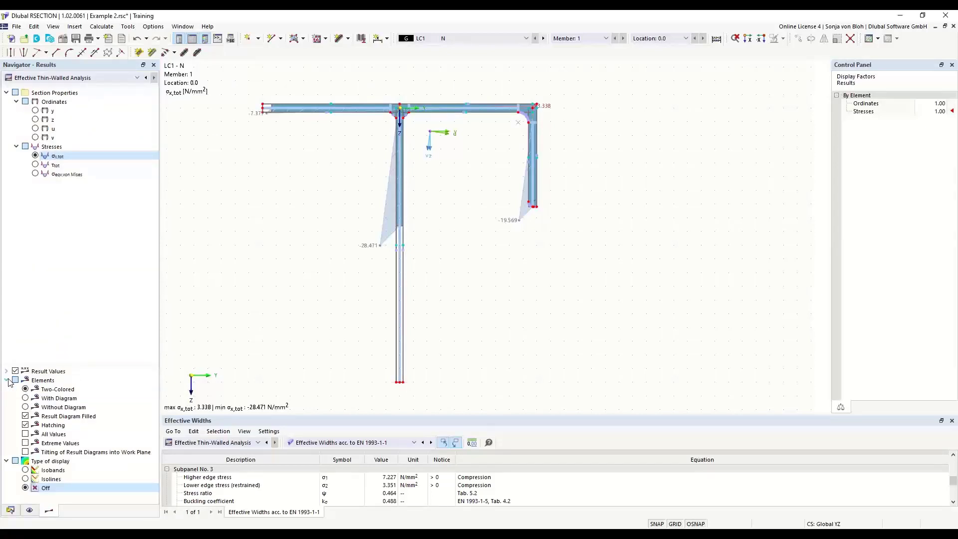
pyautogui.click(25, 434)
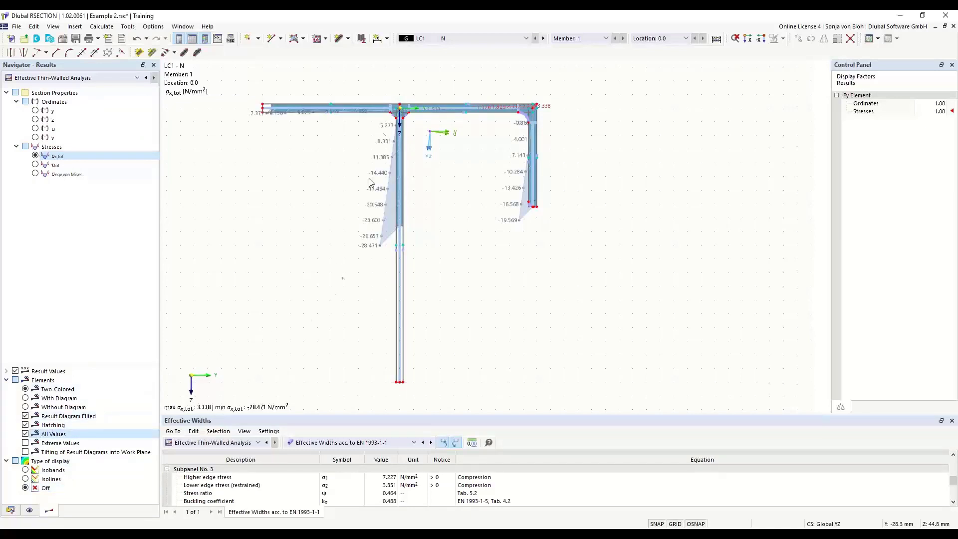
pyautogui.click(25, 452)
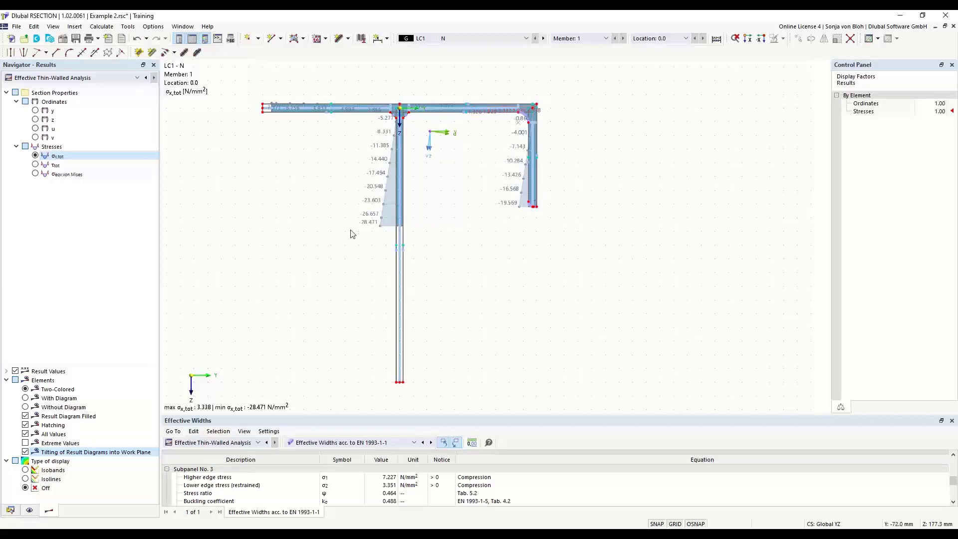
# - Send the LC1 stress graphic to the printout report with the window-filling picture option, then save and show the report
pyautogui.click(99, 38)
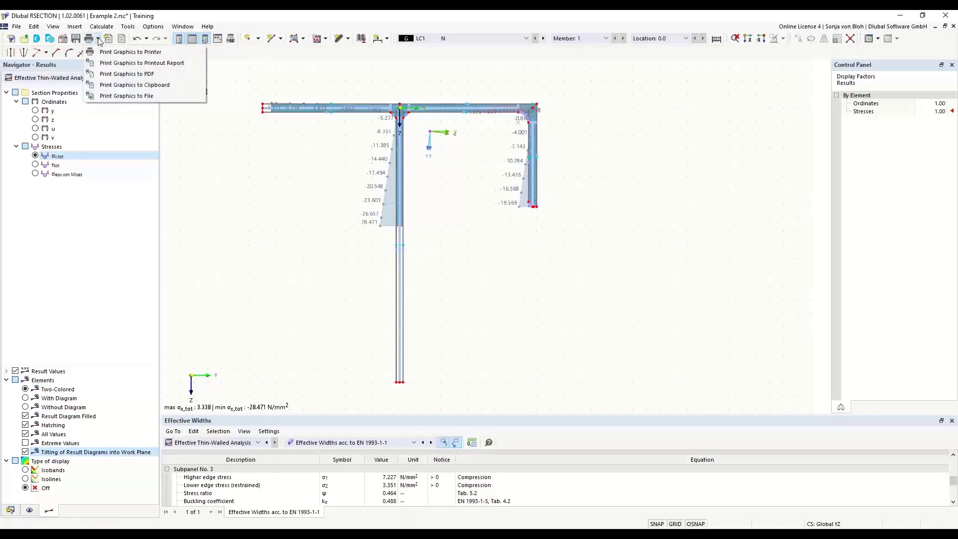
pyautogui.click(128, 64)
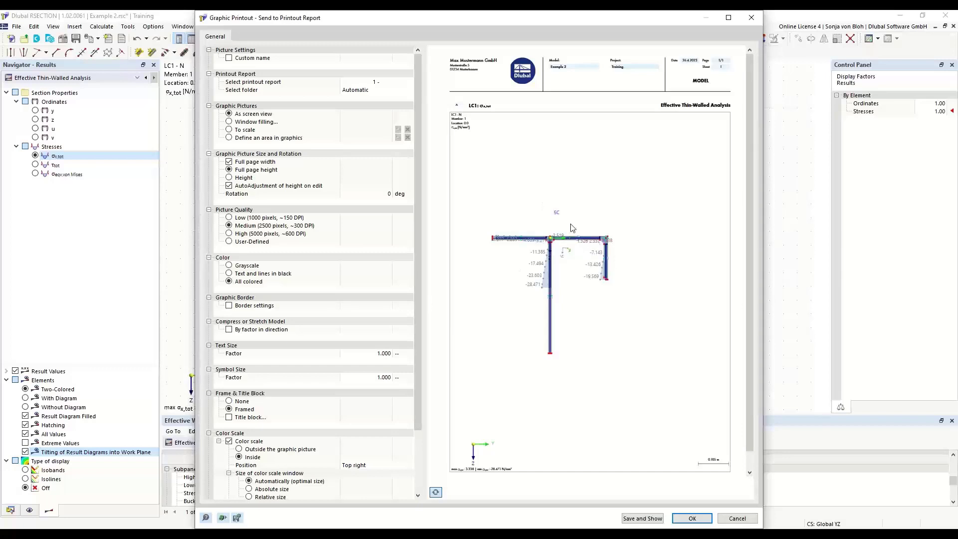
pyautogui.click(228, 122)
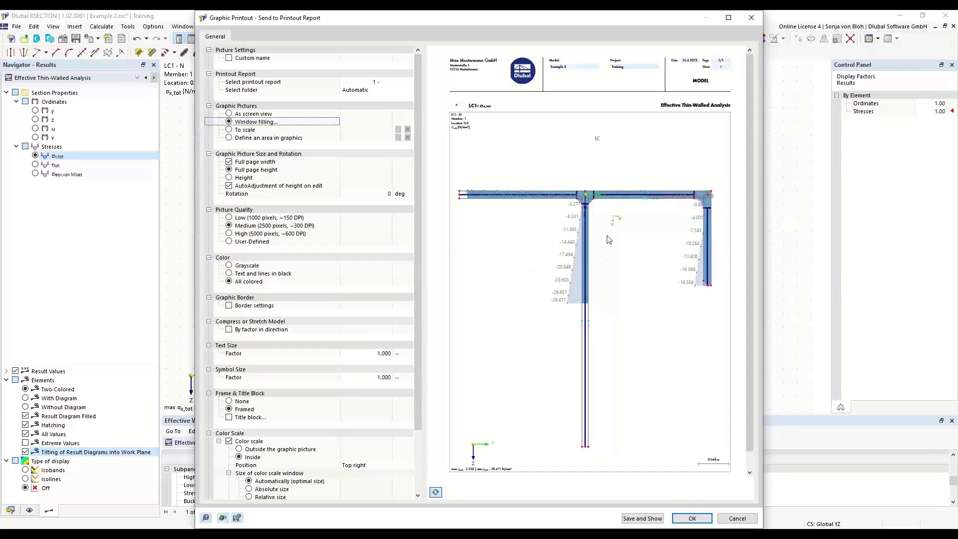
pyautogui.click(642, 517)
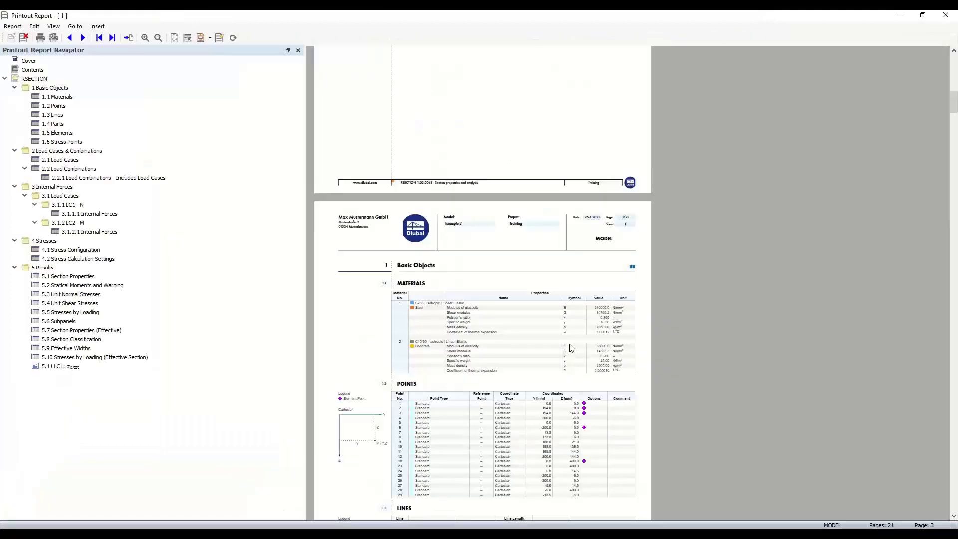
# - Display the LC1 stress graphic's page in the printout report
pyautogui.click(66, 368)
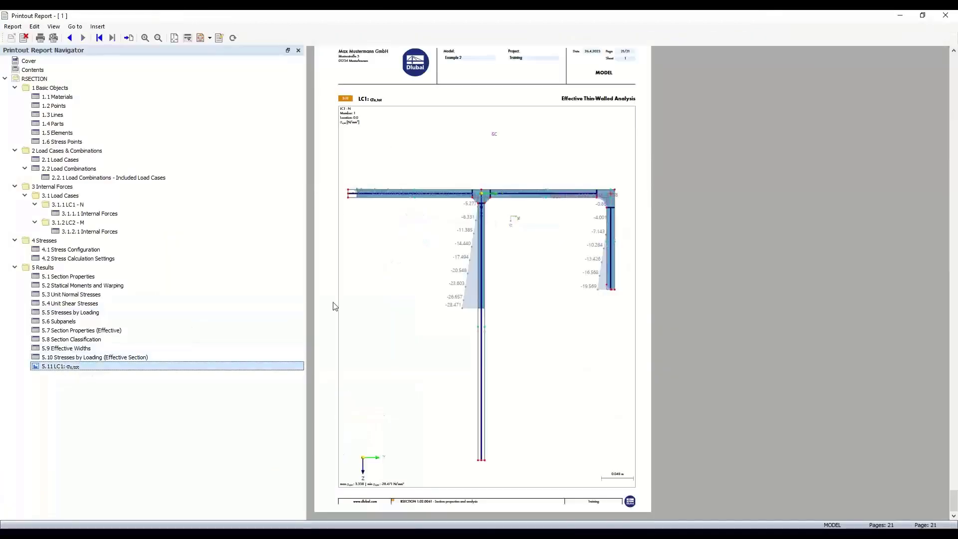
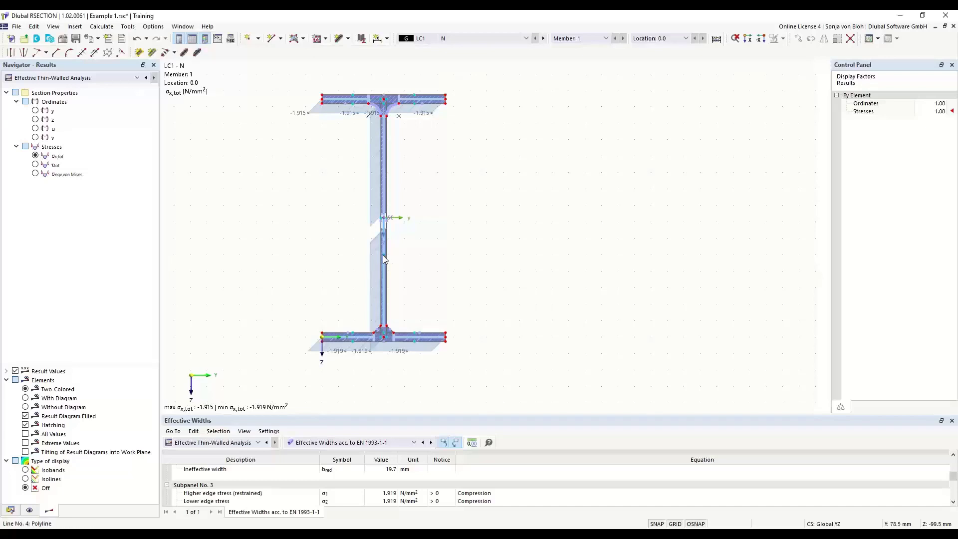
# - Look up the effective thin-walled stresses of stress point 100 on the I-section's web in the results by stress points
pyautogui.moveTo(384, 257)
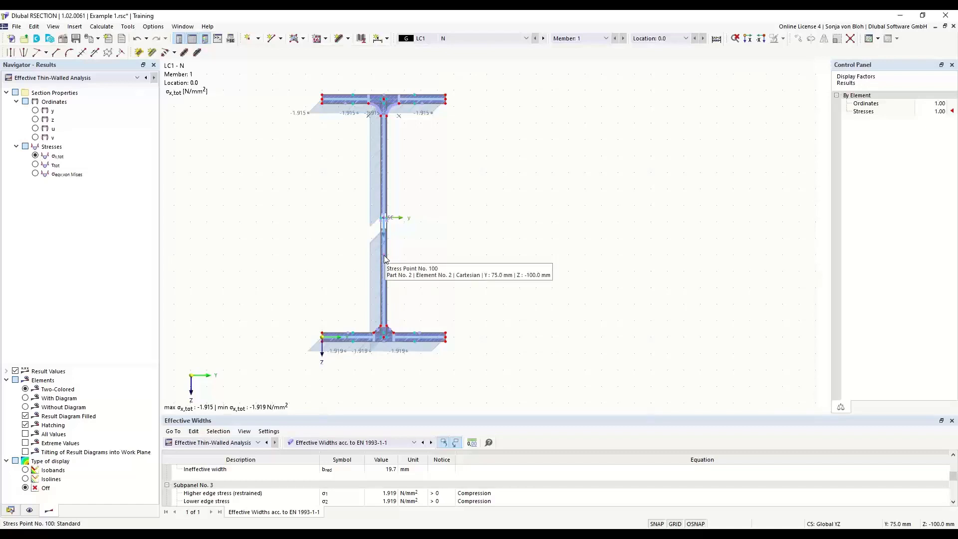
pyautogui.click(414, 443)
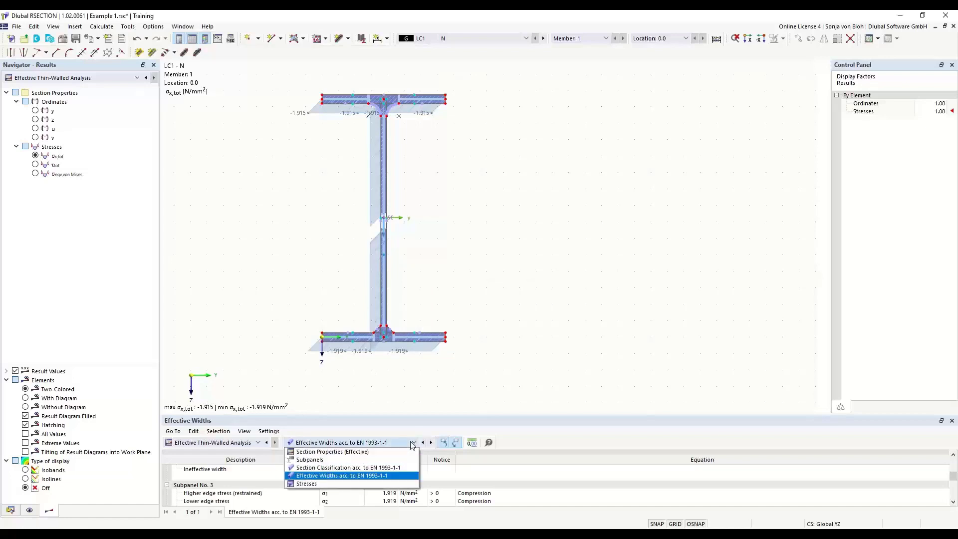
pyautogui.click(325, 484)
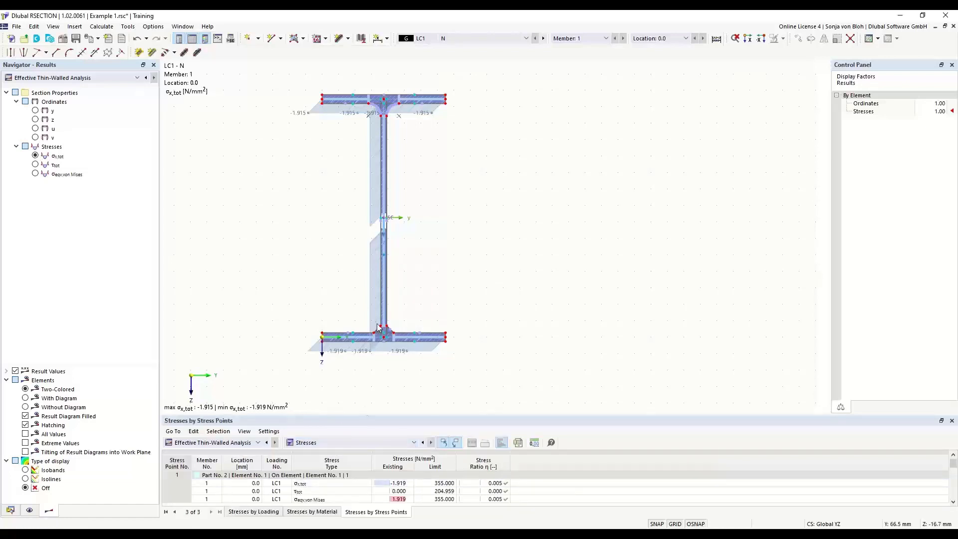
pyautogui.click(383, 256)
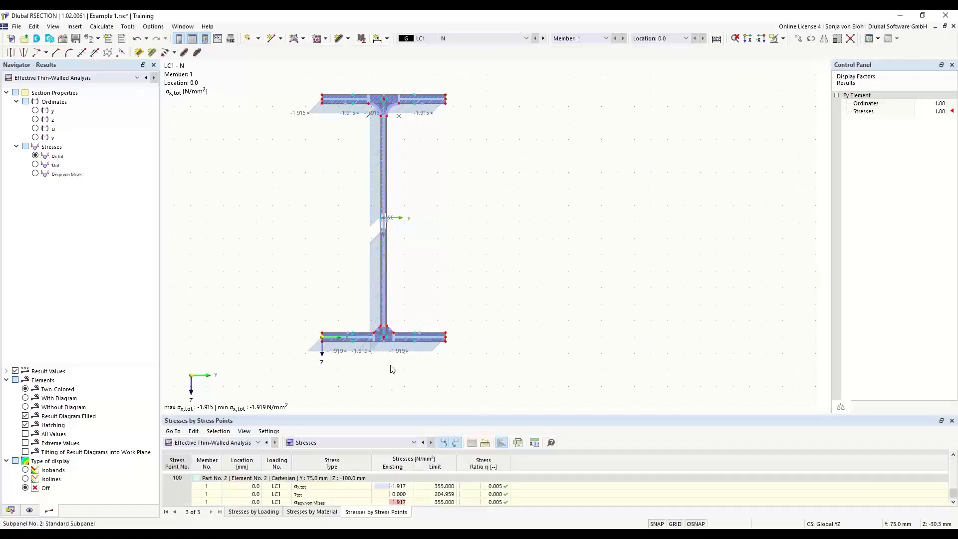
pyautogui.moveTo(382, 414); pyautogui.dragTo(392, 242)
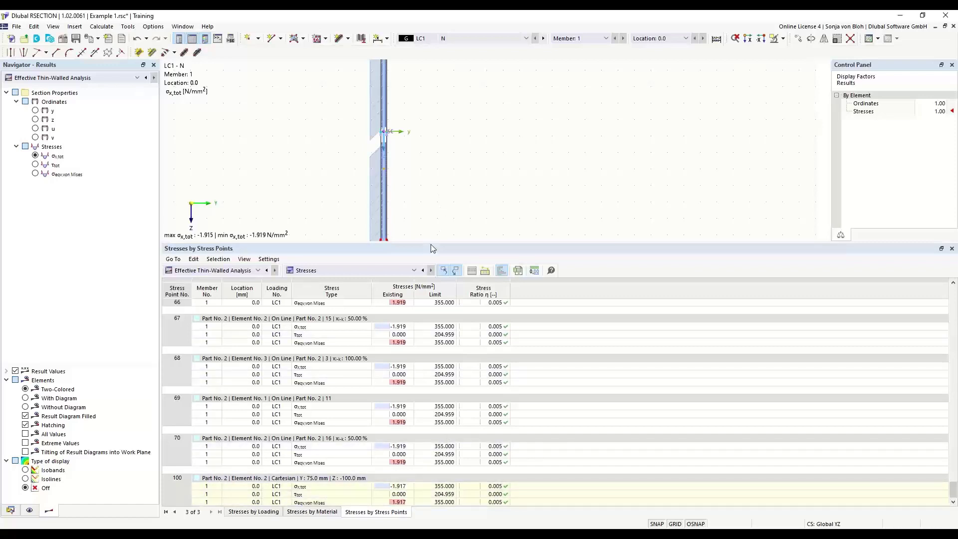
pyautogui.moveTo(430, 243); pyautogui.dragTo(432, 435)
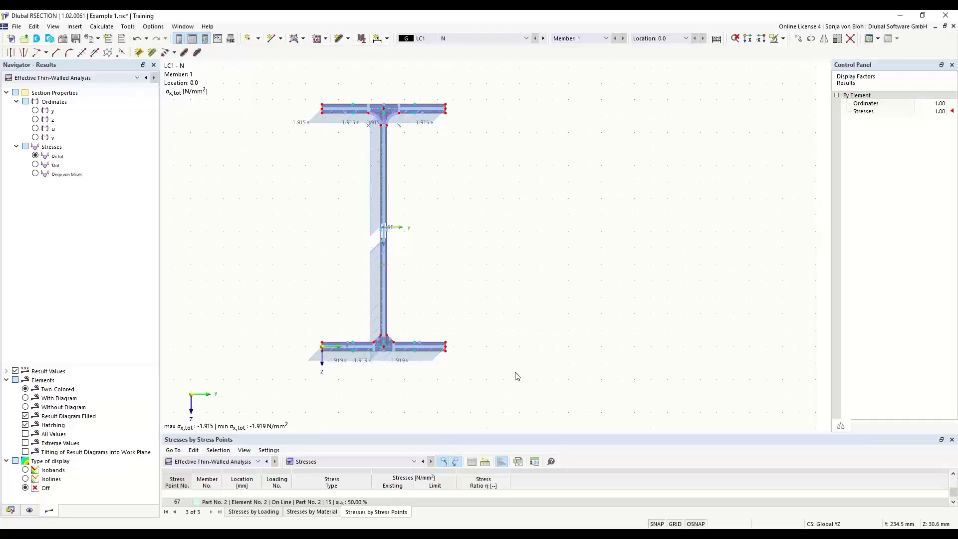
# - Start a DXF import of the file Aluprofil.dxf
pyautogui.click(16, 27)
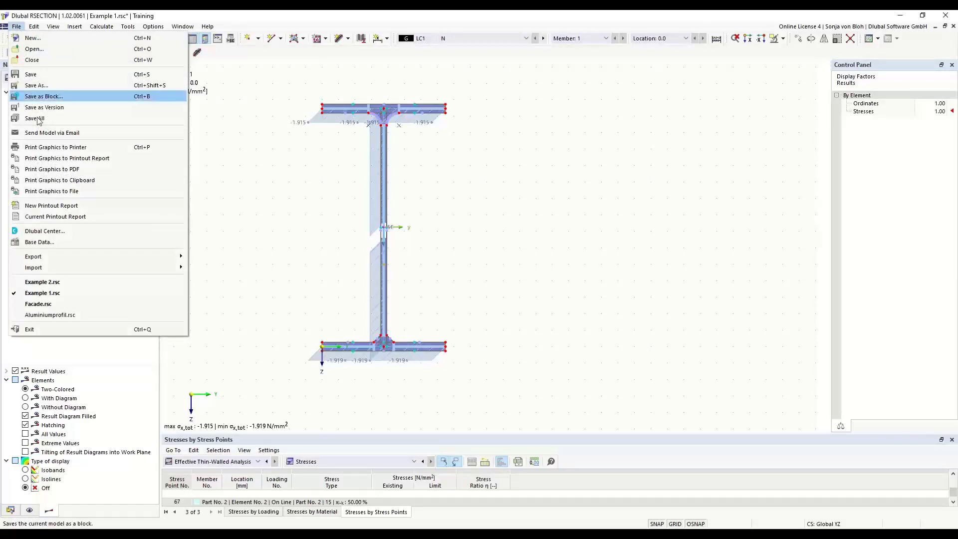
pyautogui.moveTo(64, 267)
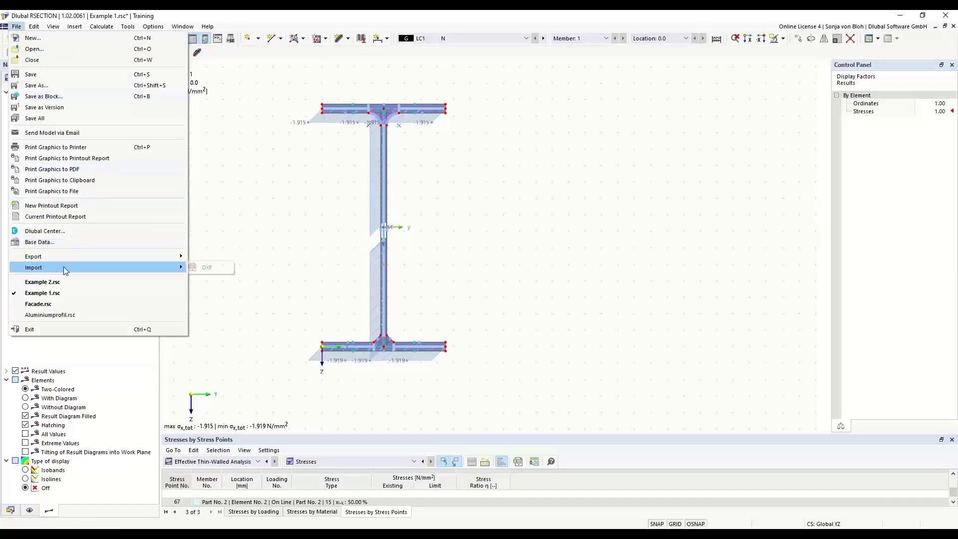
pyautogui.click(202, 267)
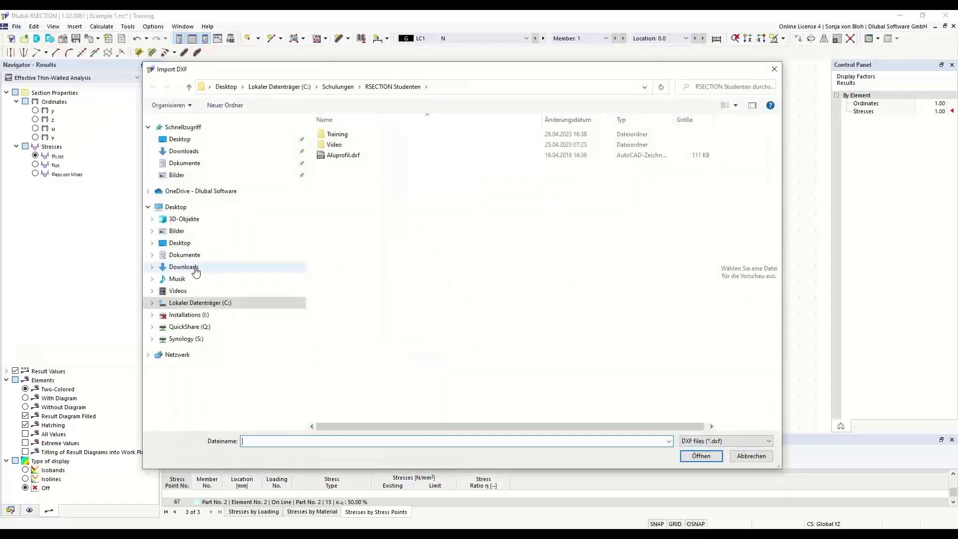
pyautogui.click(355, 157)
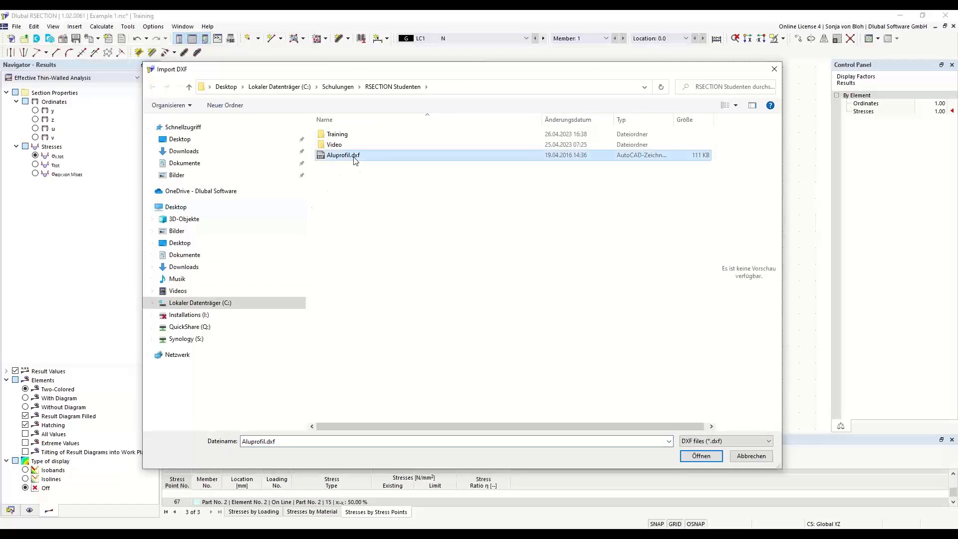
pyautogui.click(700, 455)
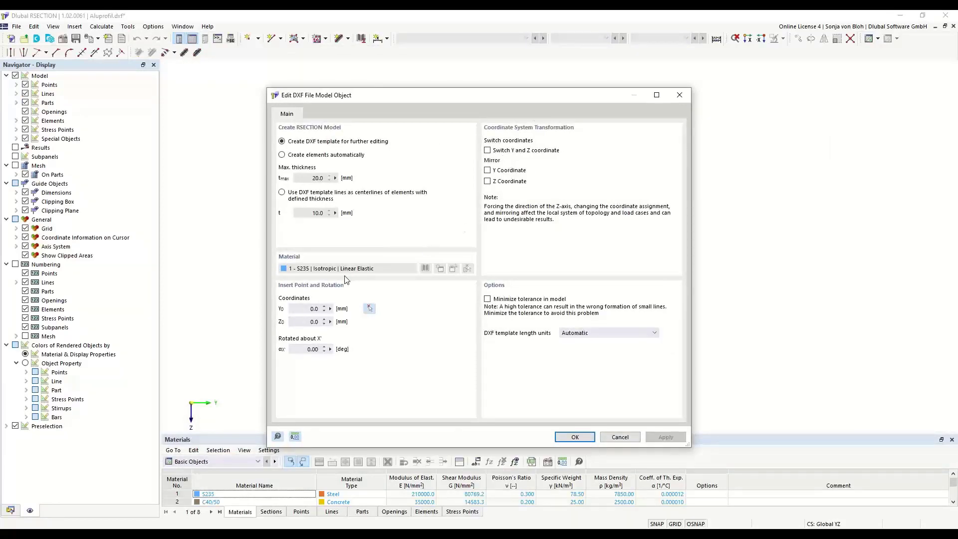
# - Try out the DXF import's insertion point, rotation, automatic element creation and centerline thickness settings
pyautogui.click(322, 310)
pyautogui.click(301, 321)
pyautogui.click(306, 348)
pyautogui.click(282, 155)
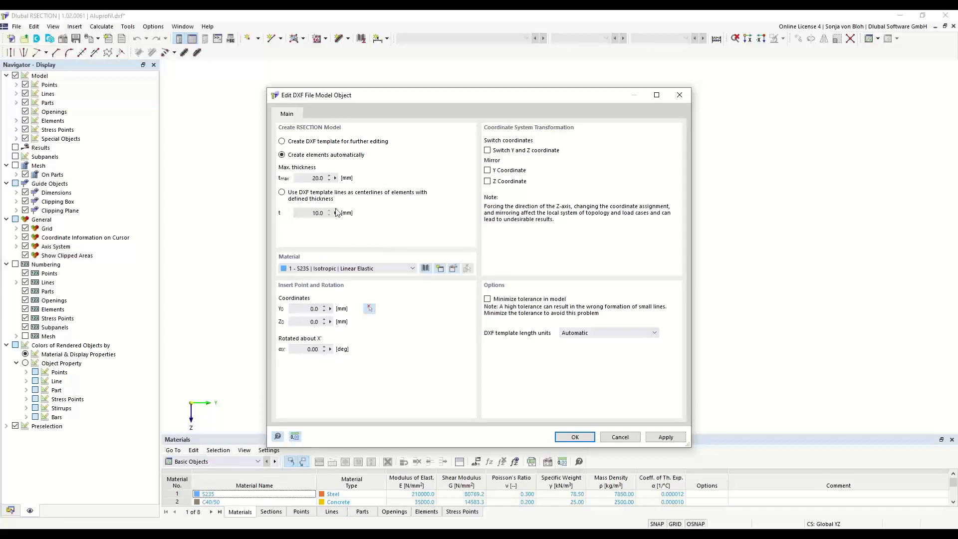
pyautogui.click(327, 179)
pyautogui.click(282, 193)
pyautogui.doubleClick(319, 213)
# - Import the DXF as a template for further editing and close the import log
pyautogui.click(283, 142)
pyautogui.click(572, 437)
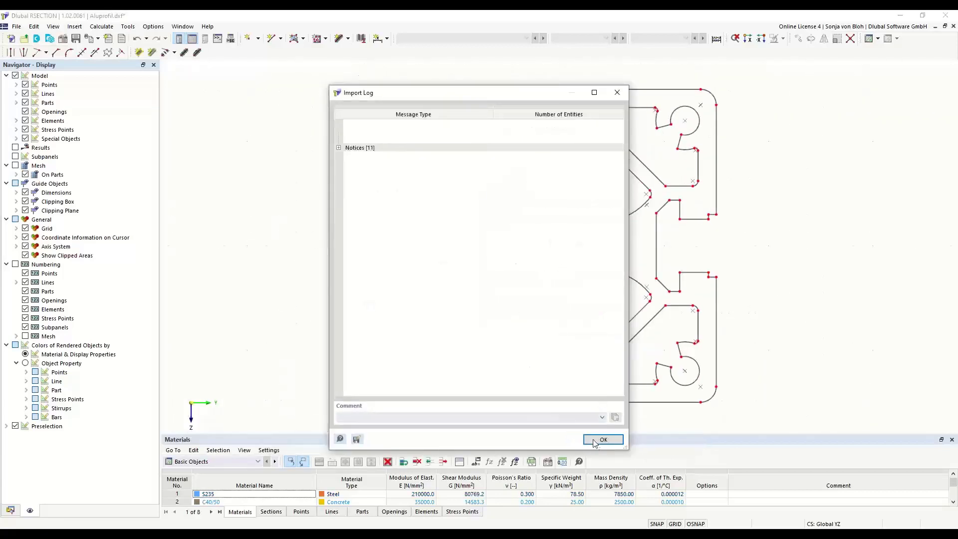
pyautogui.click(593, 439)
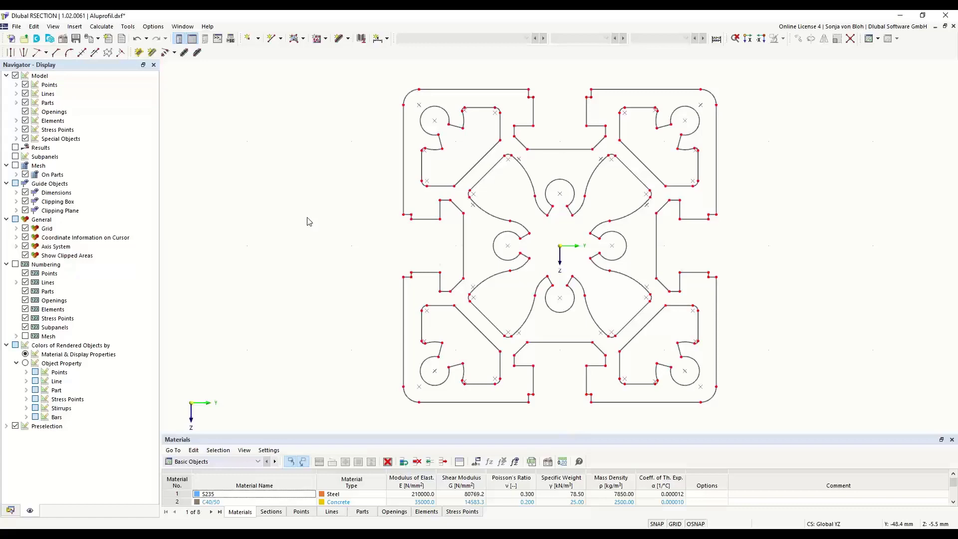
# - Edit material 1 of the Aluprofil model and filter the material library by the type Aluminum
pyautogui.click(10, 511)
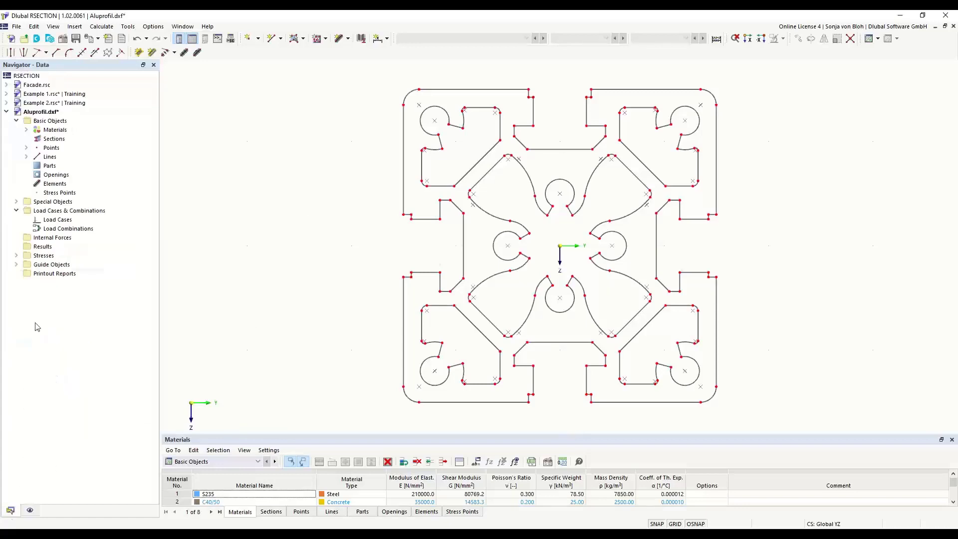
pyautogui.click(26, 130)
pyautogui.doubleClick(73, 139)
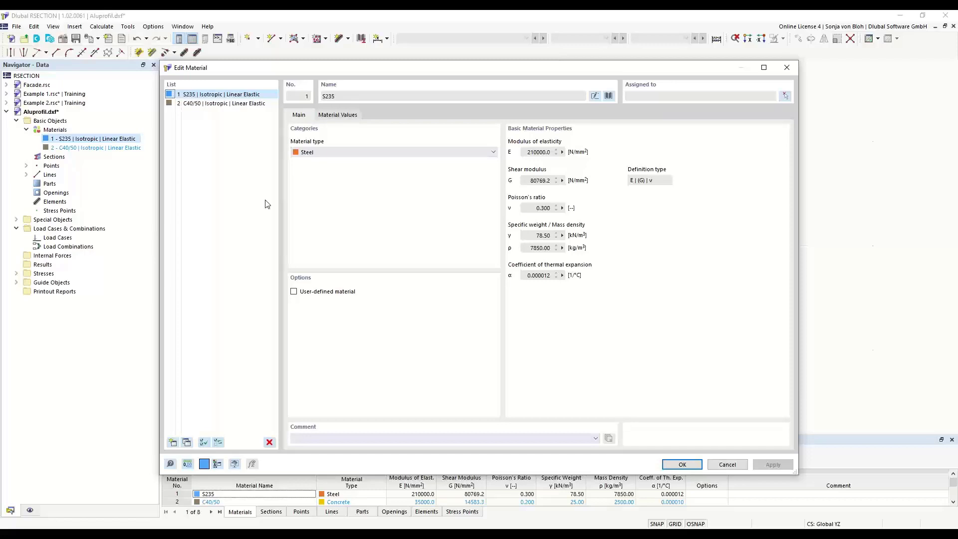
pyautogui.click(609, 96)
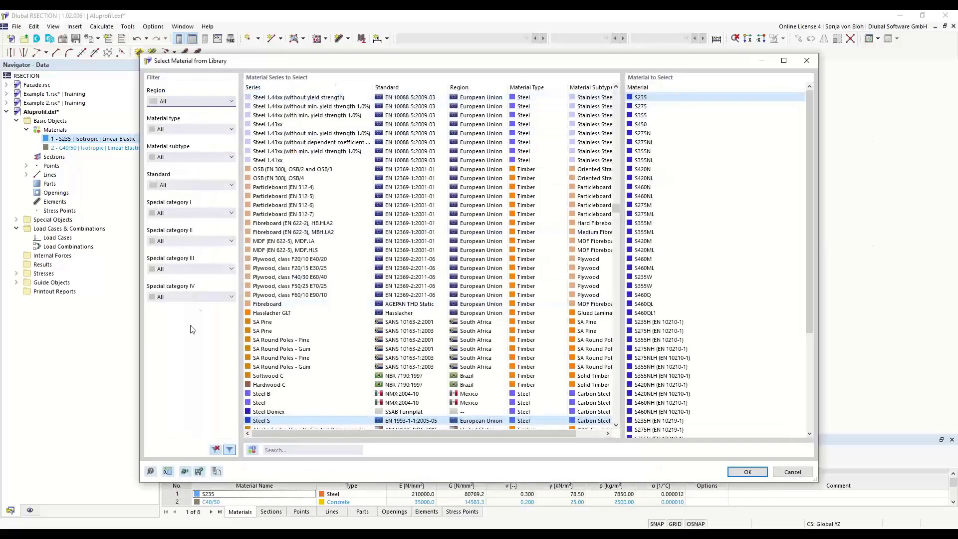
pyautogui.click(232, 129)
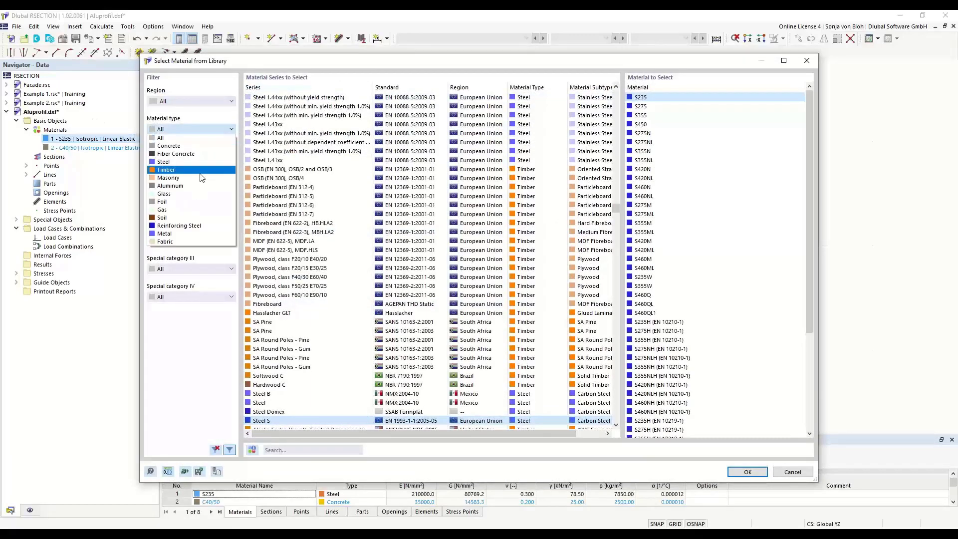
pyautogui.click(171, 186)
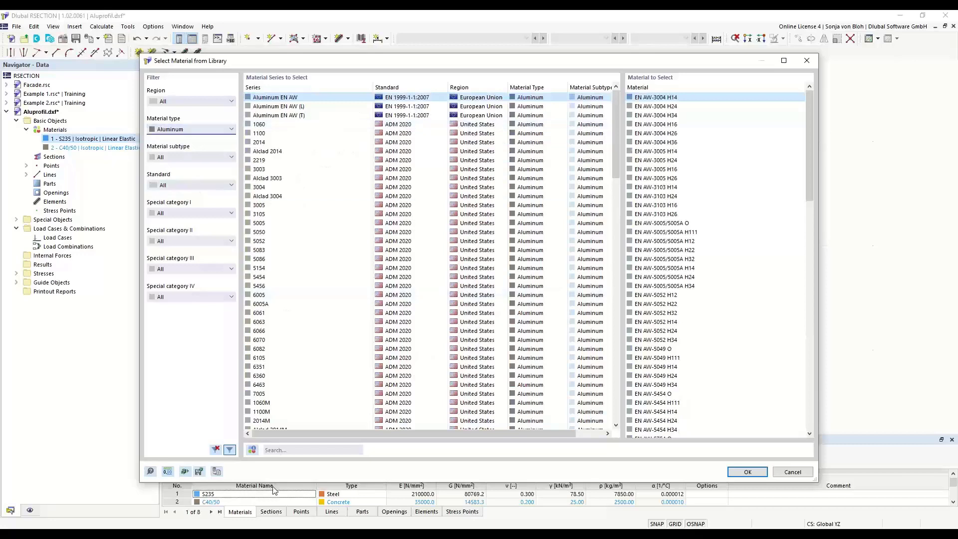
# - Search the material library for EN 6060 and assign EN AW-6060 (EP) T66 as material 1
pyautogui.click(281, 449)
pyautogui.write('EN ')
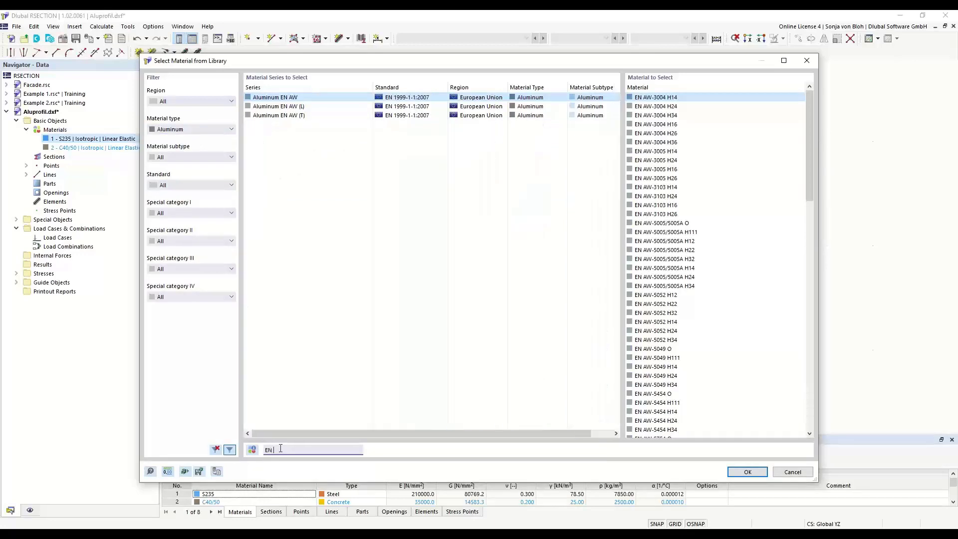
pyautogui.write('60')
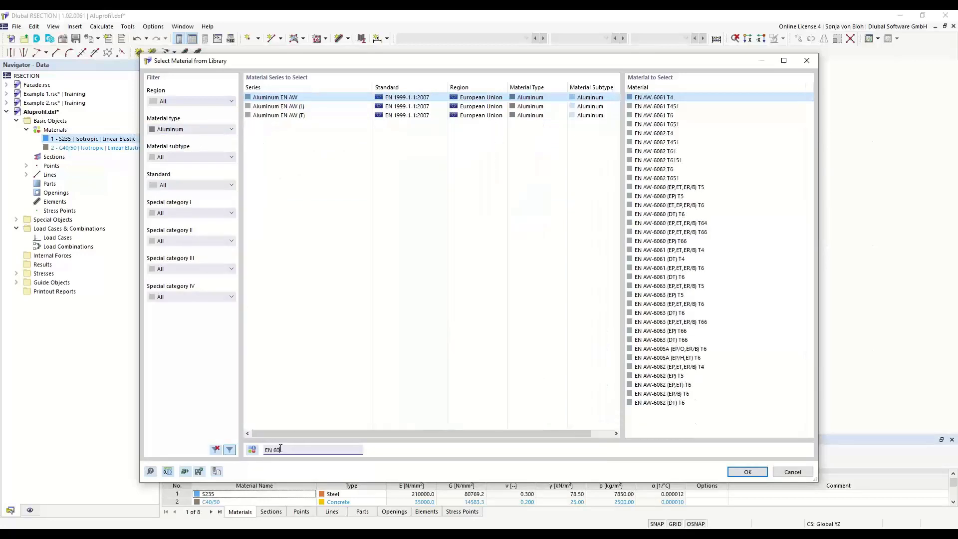
pyautogui.write('60')
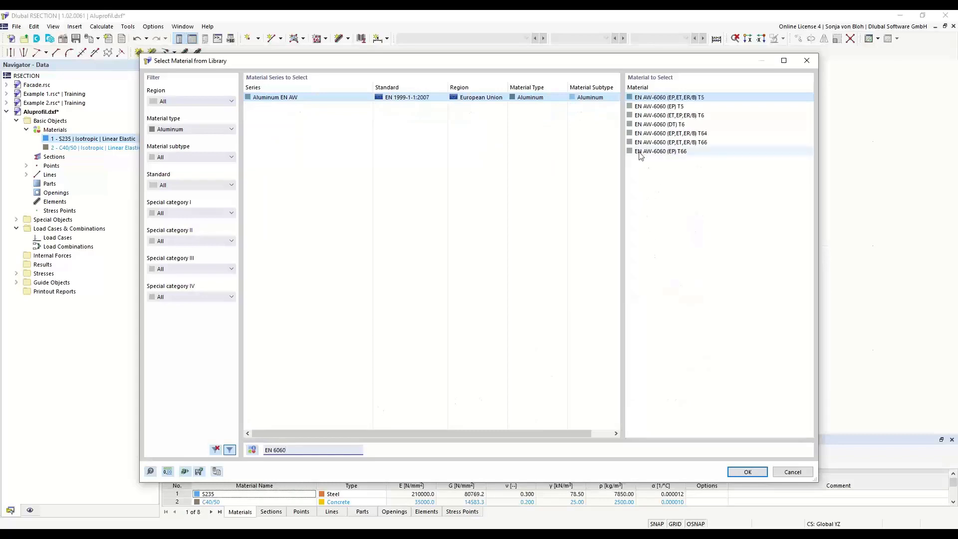
pyautogui.click(654, 152)
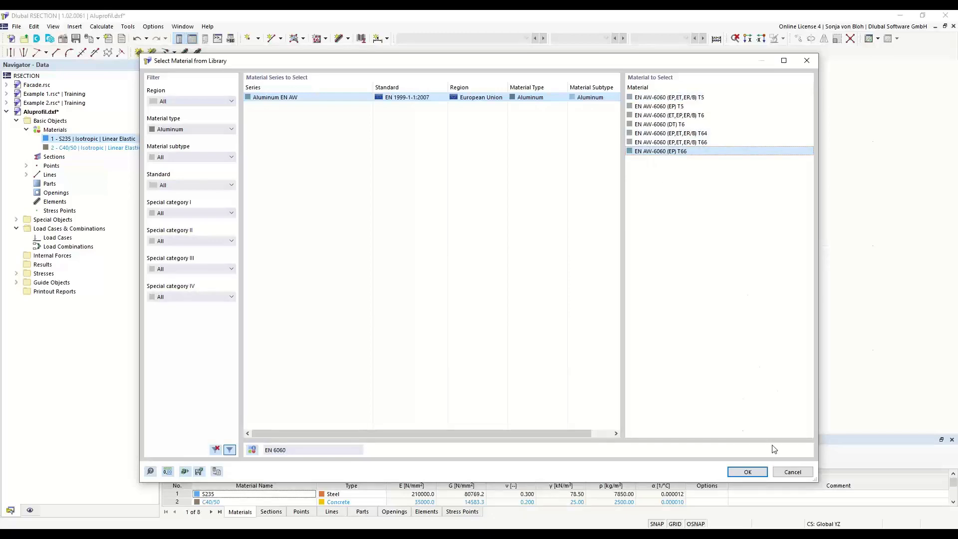
pyautogui.click(747, 472)
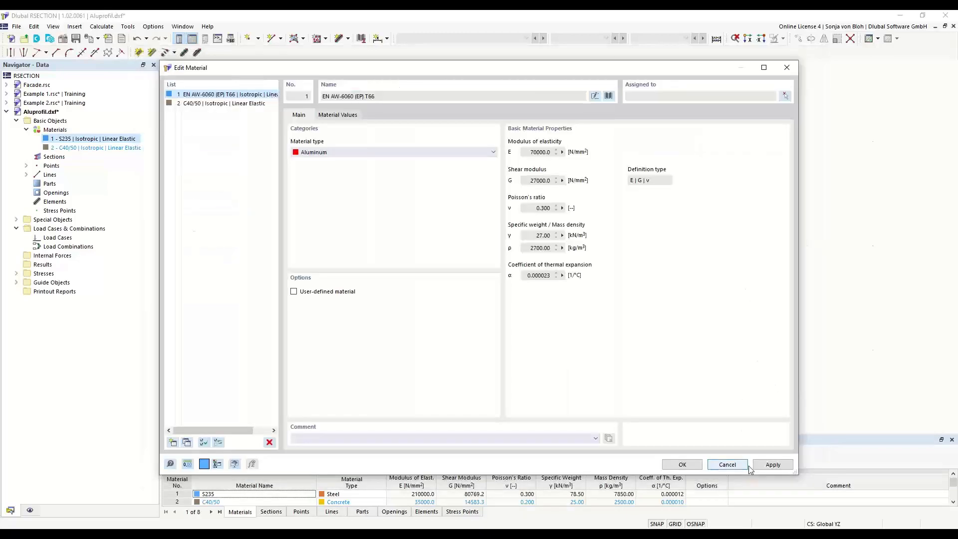
pyautogui.click(683, 465)
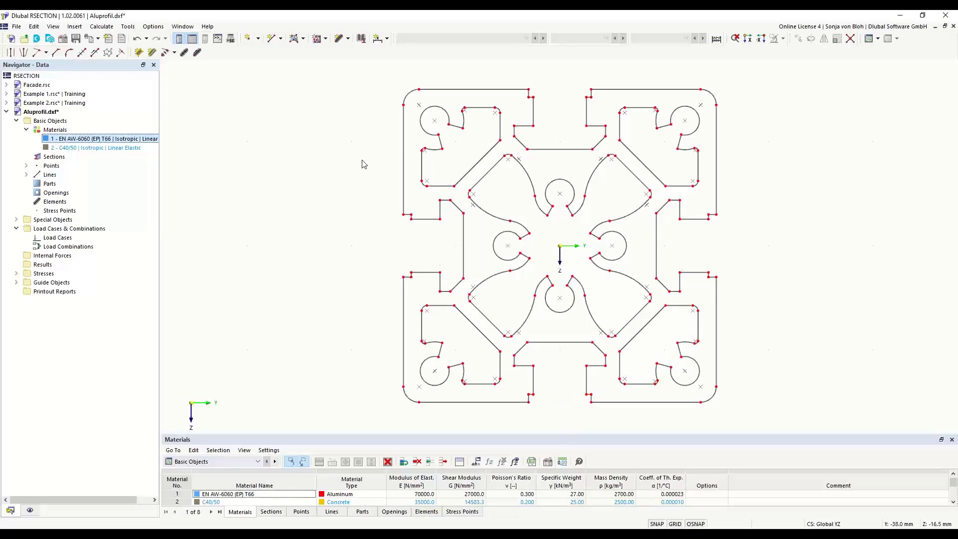
# - Check the analysis method in the Aluprofil model's base data, keeping Finite Element Analysis
pyautogui.rightClick(56, 125)
pyautogui.click(87, 130)
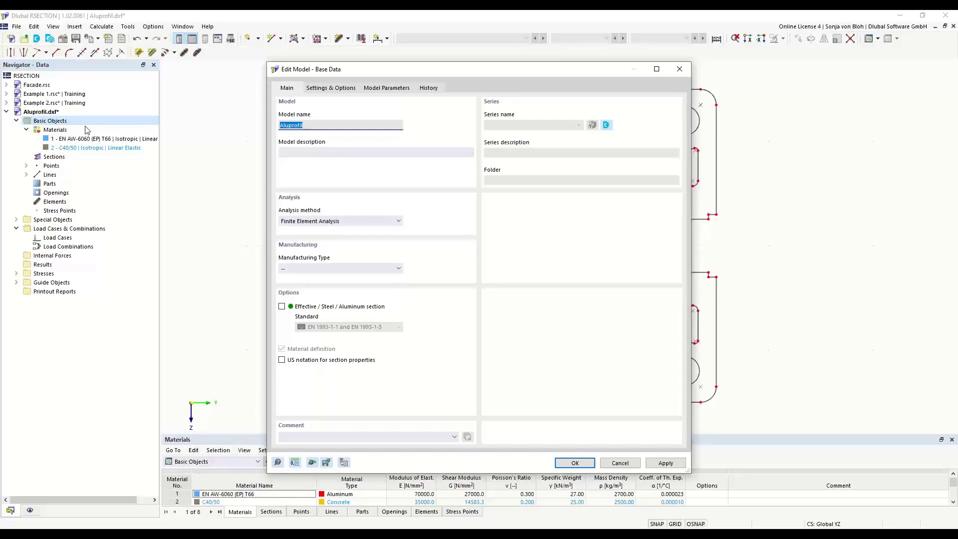
pyautogui.click(394, 222)
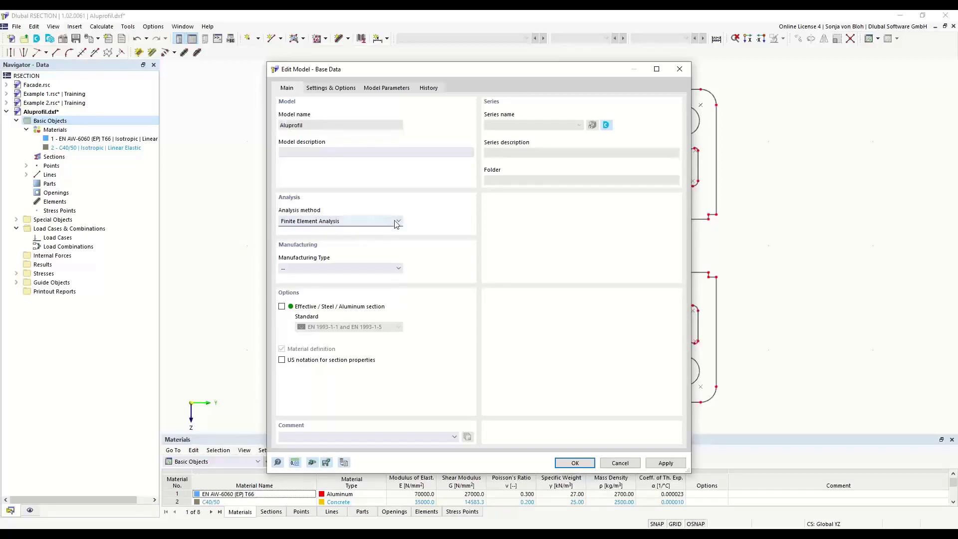
pyautogui.click(395, 221)
pyautogui.click(575, 463)
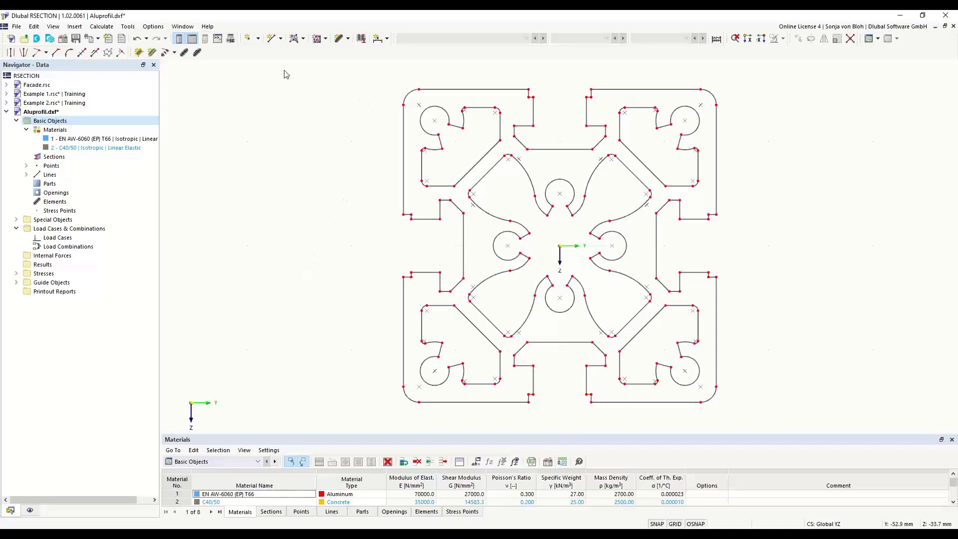
# - Create a part of EN AW-6060 (EP) T66 by selecting the profile's outer contour as its boundary
pyautogui.click(304, 39)
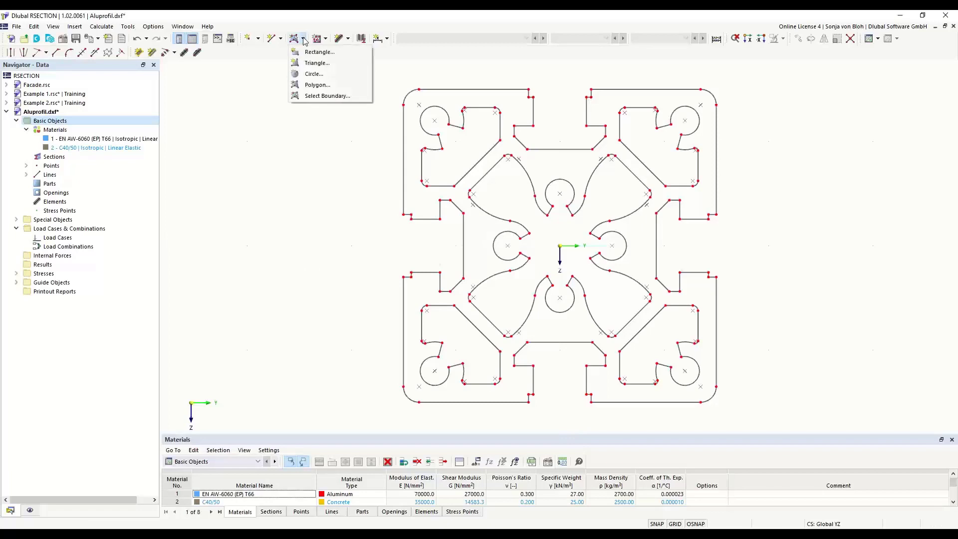
pyautogui.click(317, 96)
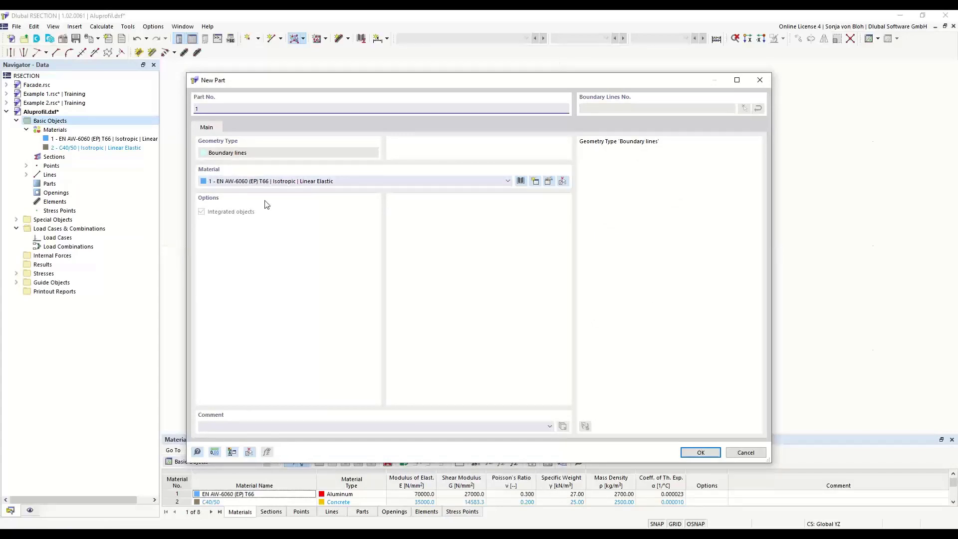
pyautogui.click(690, 452)
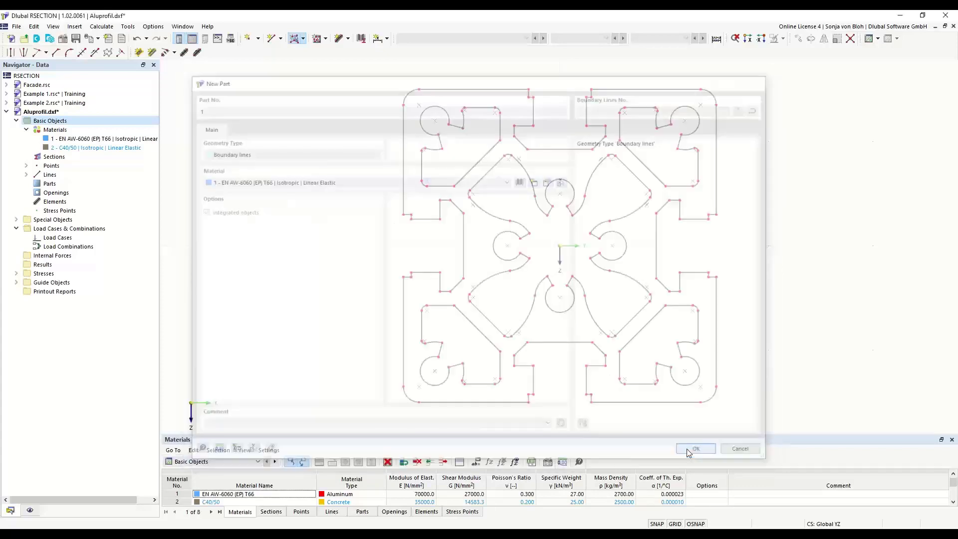
pyautogui.click(470, 90)
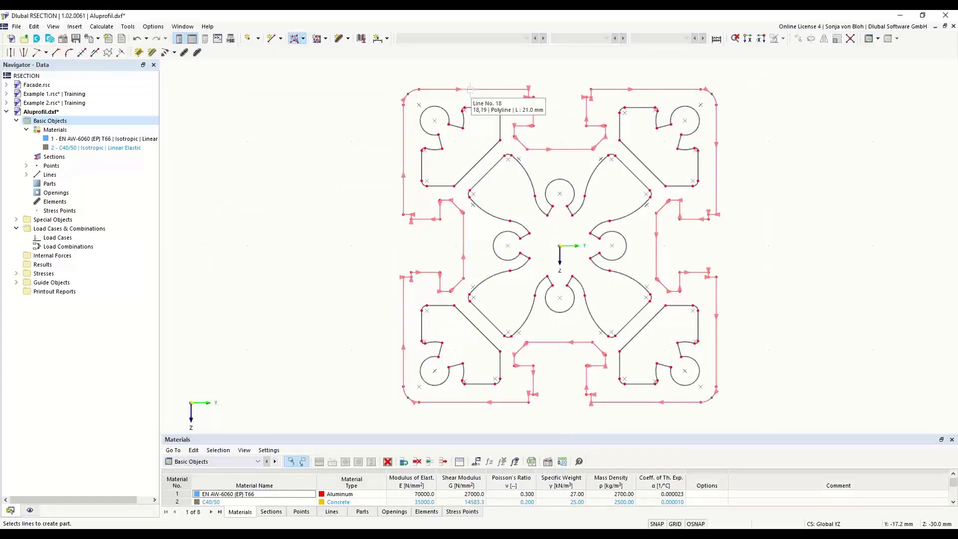
pyautogui.click(470, 90)
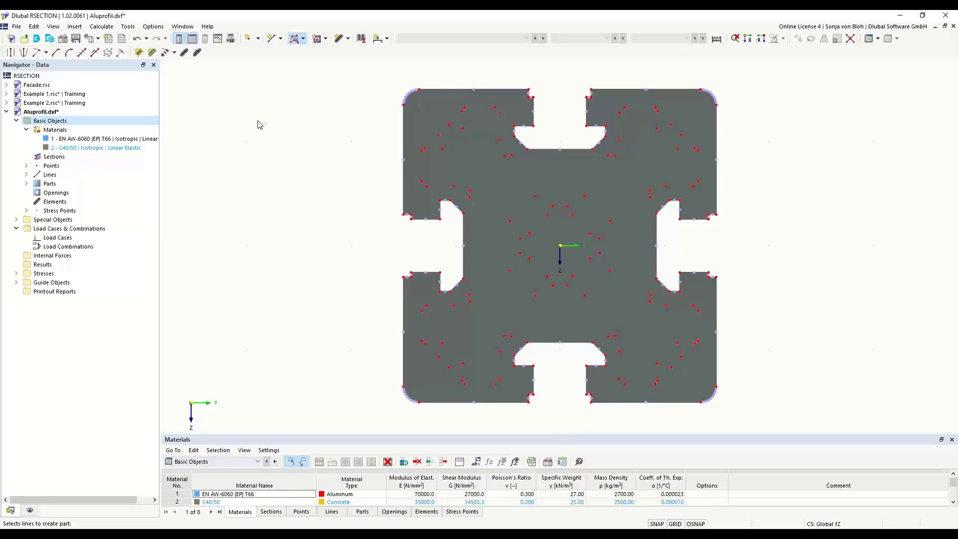
# - Create openings in the aluminum part by selecting the boundaries of the central cavity and the upper-left corner chamber
pyautogui.click(326, 39)
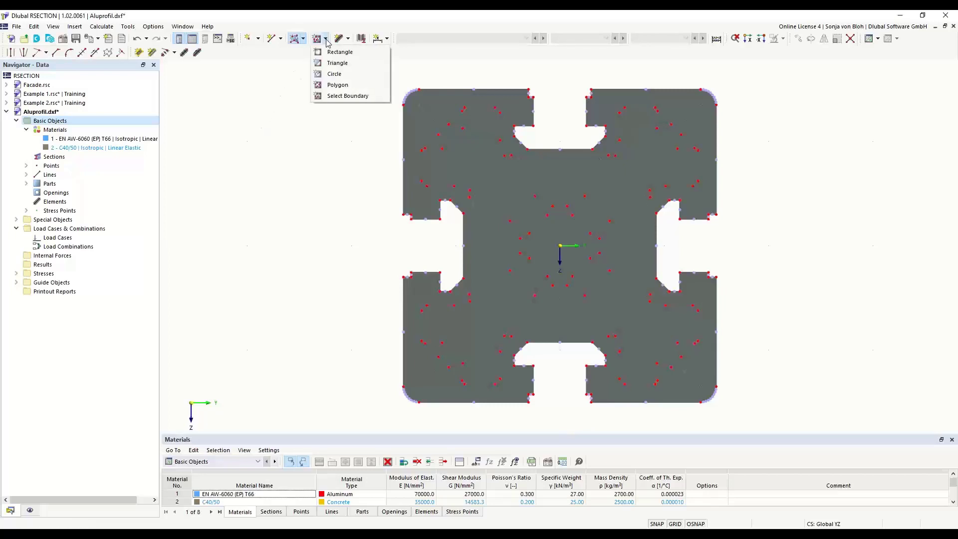
pyautogui.click(341, 97)
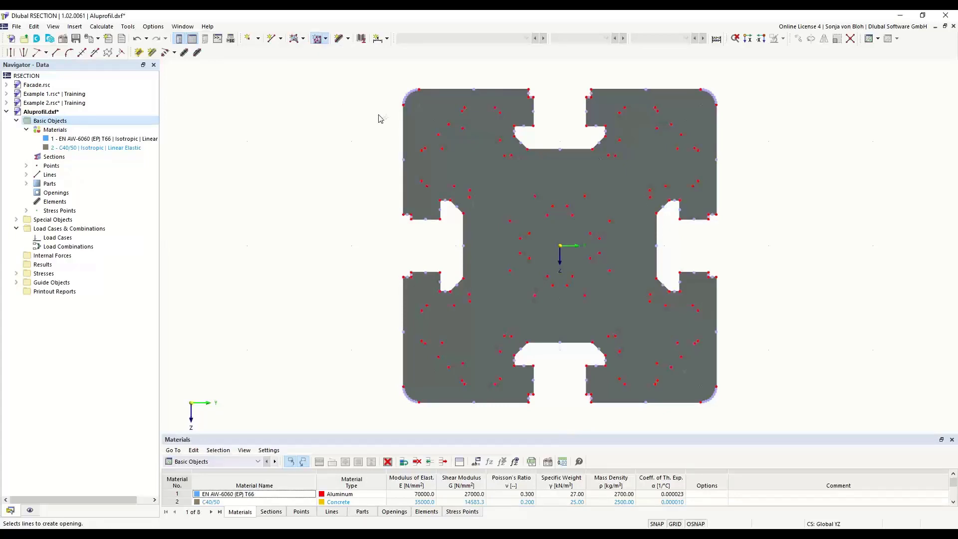
pyautogui.click(441, 113)
pyautogui.click(441, 113)
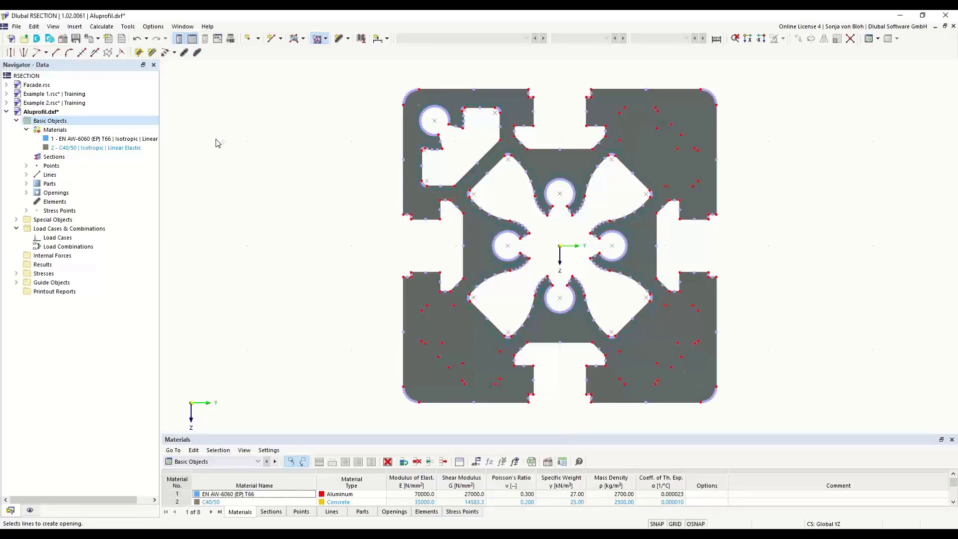
pyautogui.press('Escape')
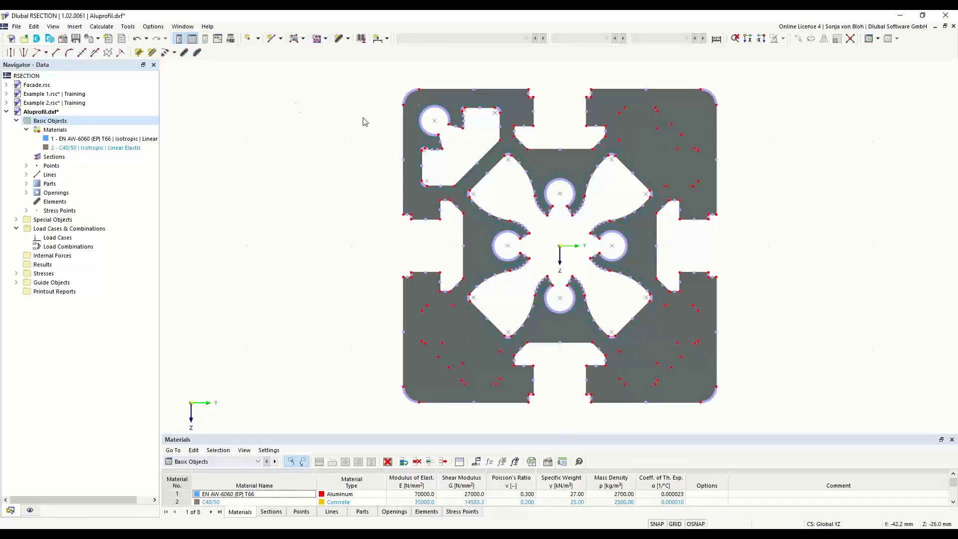
# - Rotate-copy the upper-left corner opening in 3 steps of 90° about the section's center point at Y 0, Z 0
pyautogui.click(420, 164)
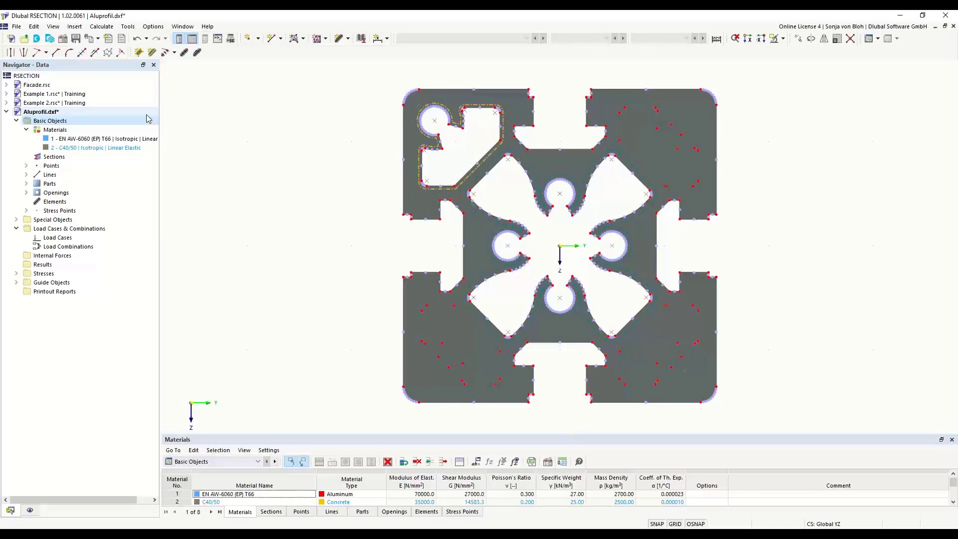
pyautogui.click(810, 41)
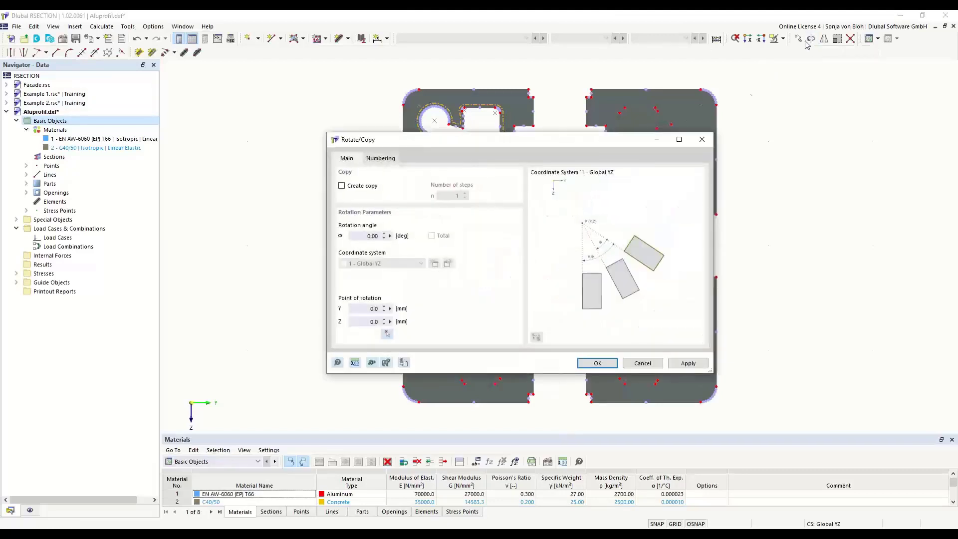
pyautogui.moveTo(441, 146); pyautogui.dragTo(647, 119)
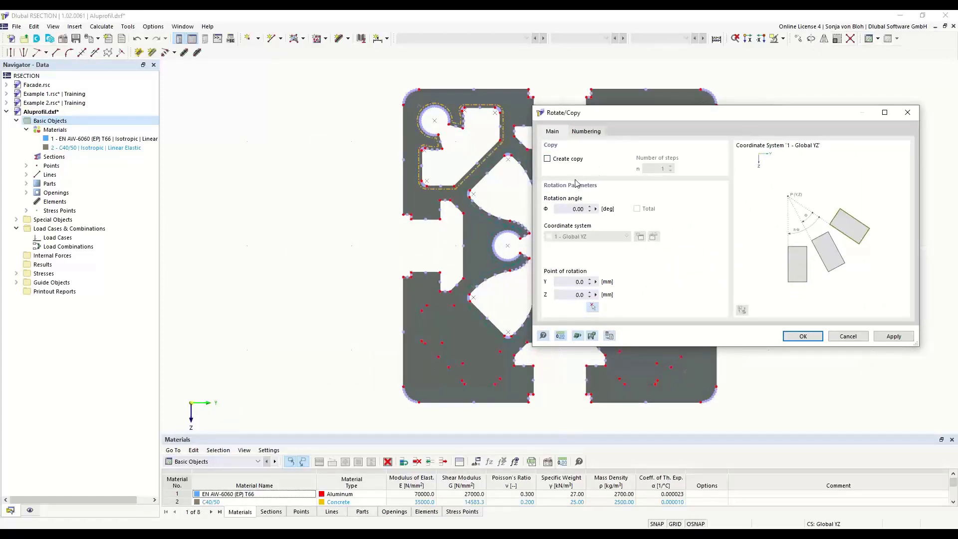
pyautogui.click(547, 159)
pyautogui.doubleClick(649, 168)
pyautogui.write('3')
pyautogui.click(593, 307)
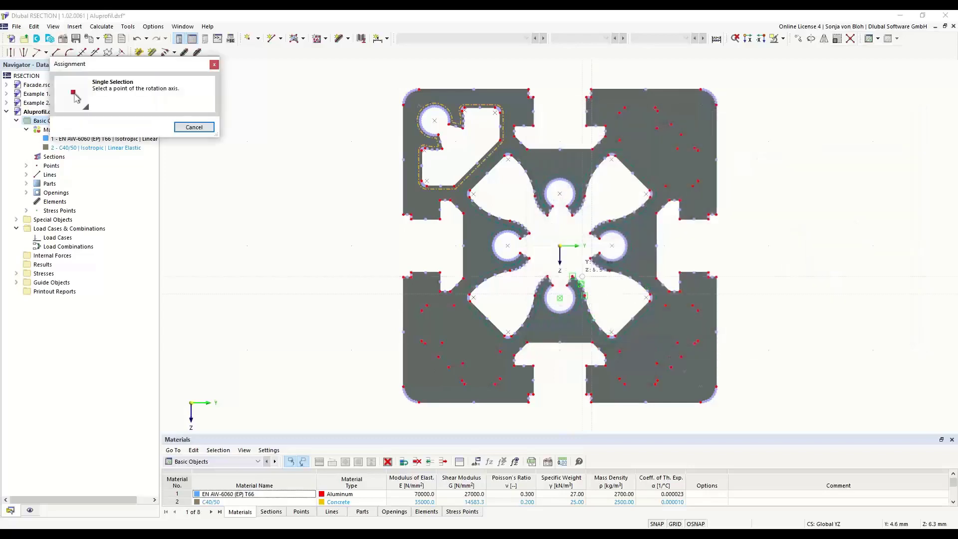
pyautogui.click(564, 249)
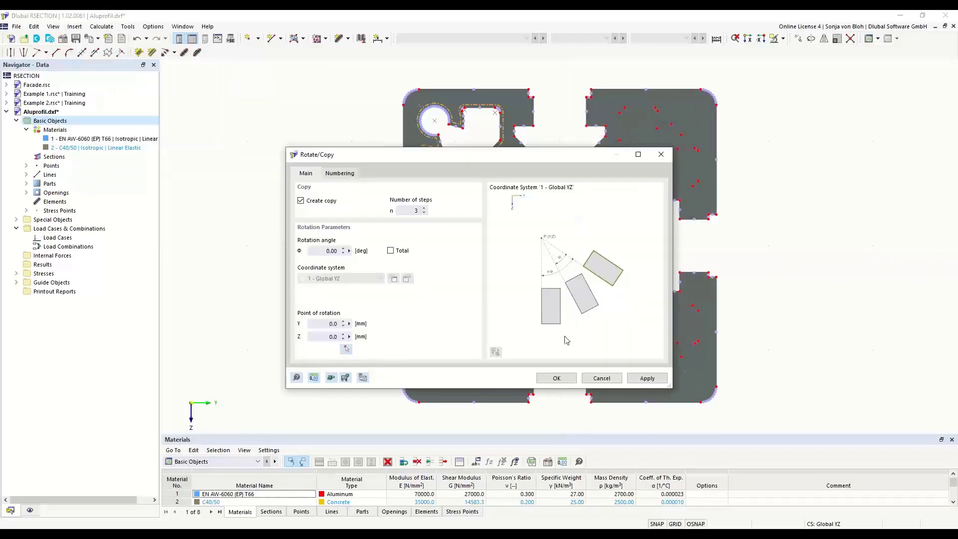
pyautogui.click(556, 378)
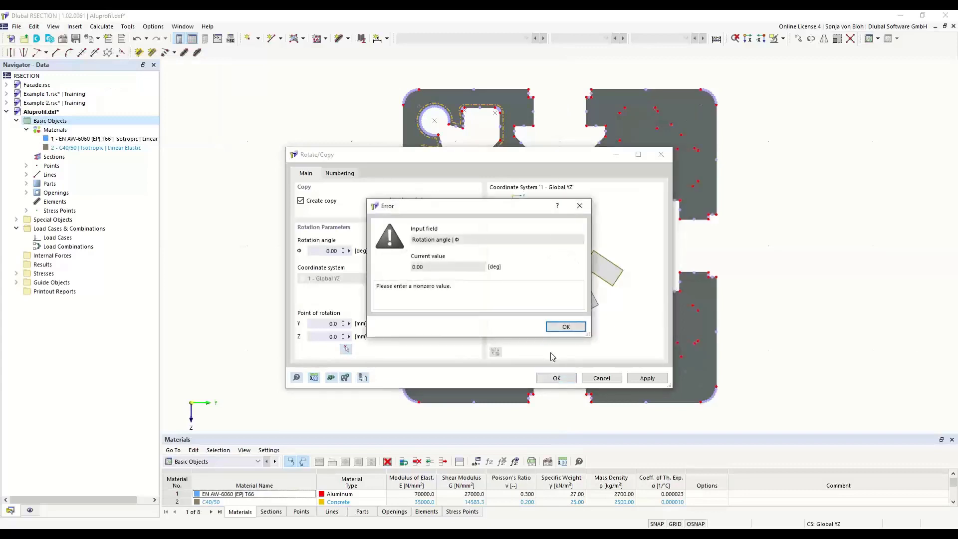
pyautogui.click(568, 328)
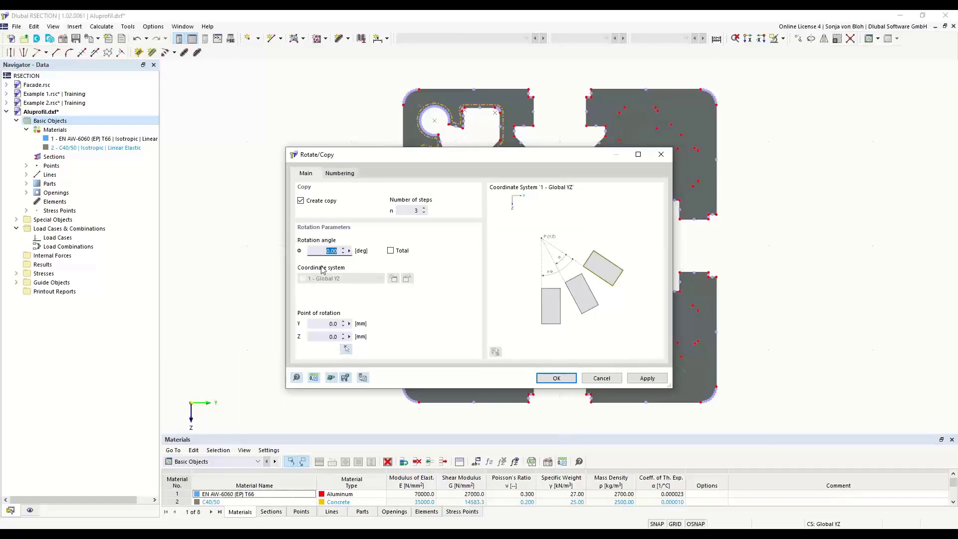
pyautogui.write('90')
pyautogui.click(551, 378)
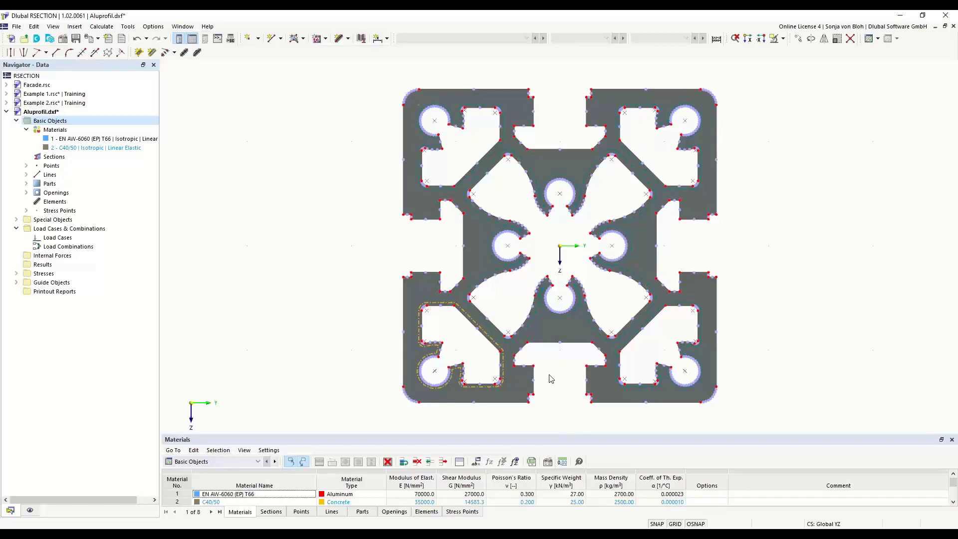
# - Create load case LC1 named "N + MT" in the action category Permanent
pyautogui.rightClick(73, 239)
pyautogui.click(96, 255)
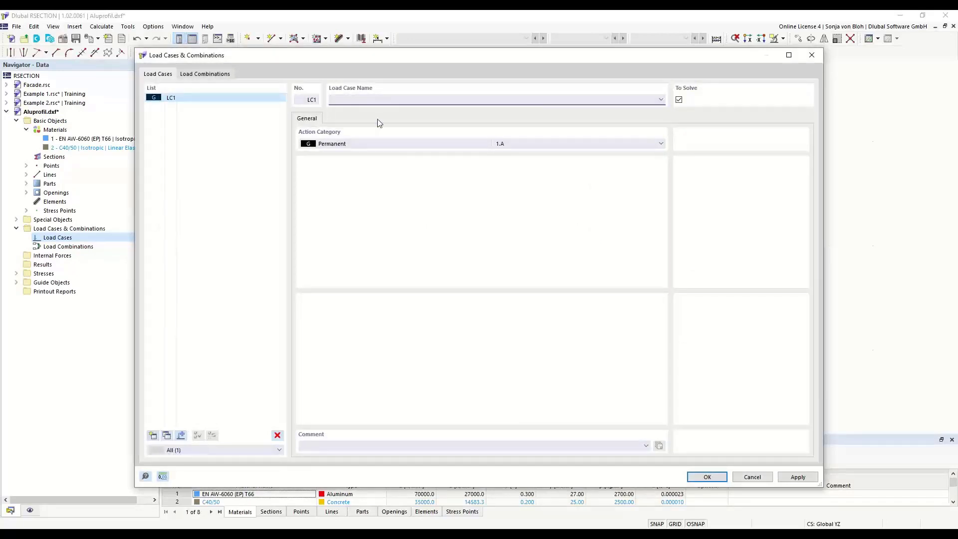
pyautogui.write('N + MT')
pyautogui.click(701, 477)
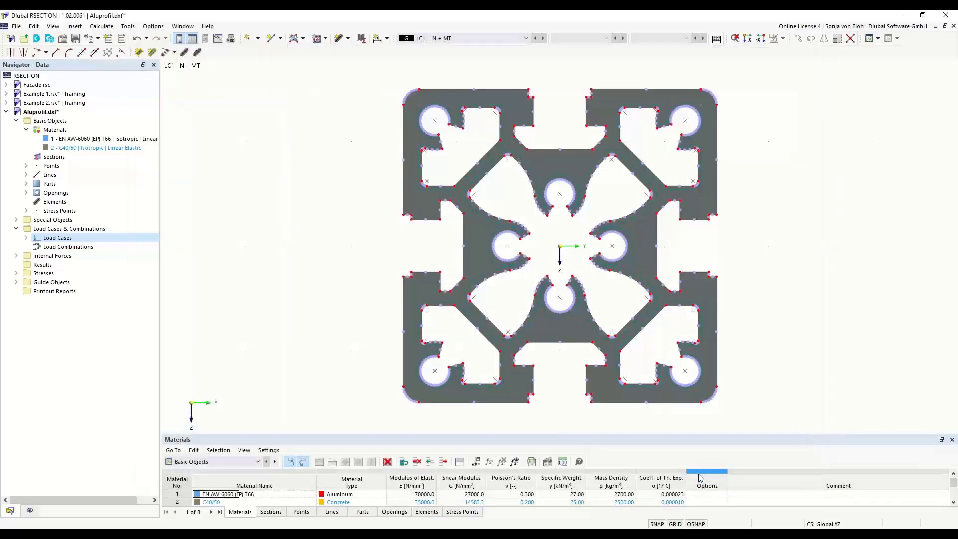
# - Define internal forces for LC1 with axial force N = -10 kN and primary torsional moment Mxp = 0.3 kNm
pyautogui.click(15, 255)
pyautogui.click(26, 264)
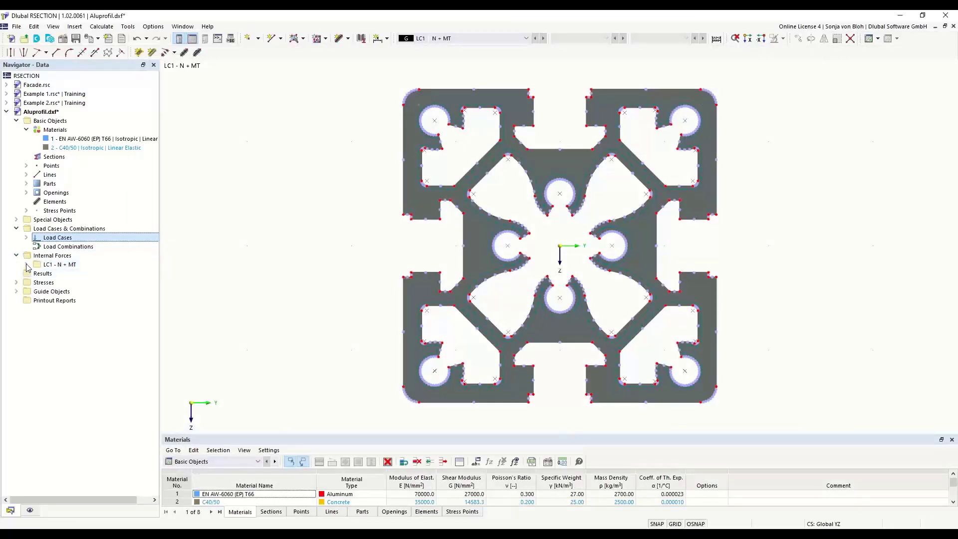
pyautogui.doubleClick(75, 275)
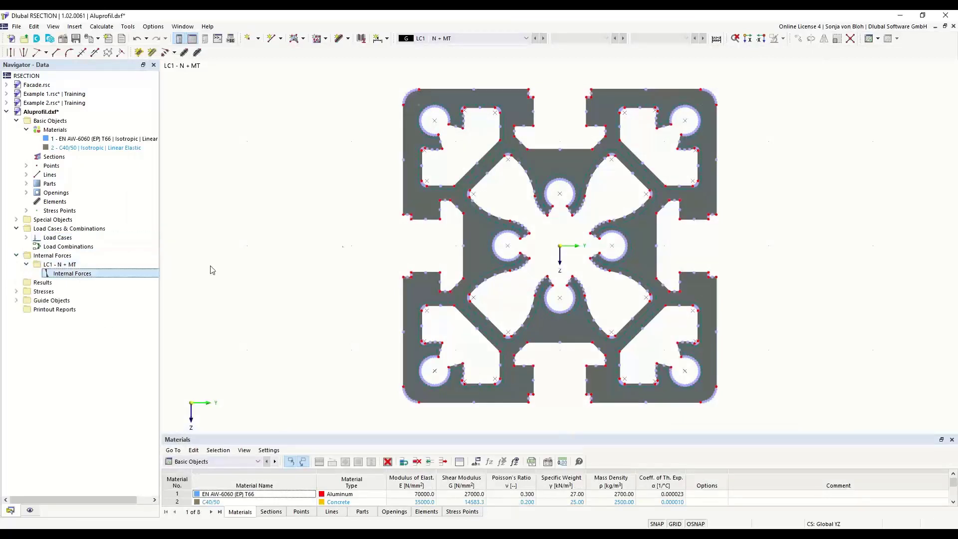
pyautogui.click(428, 180)
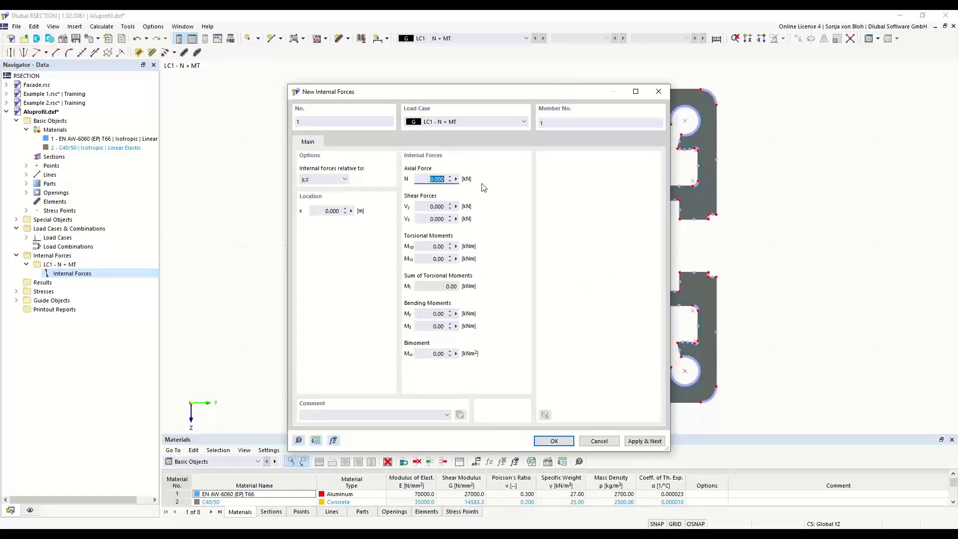
pyautogui.write('-10')
pyautogui.click(426, 247)
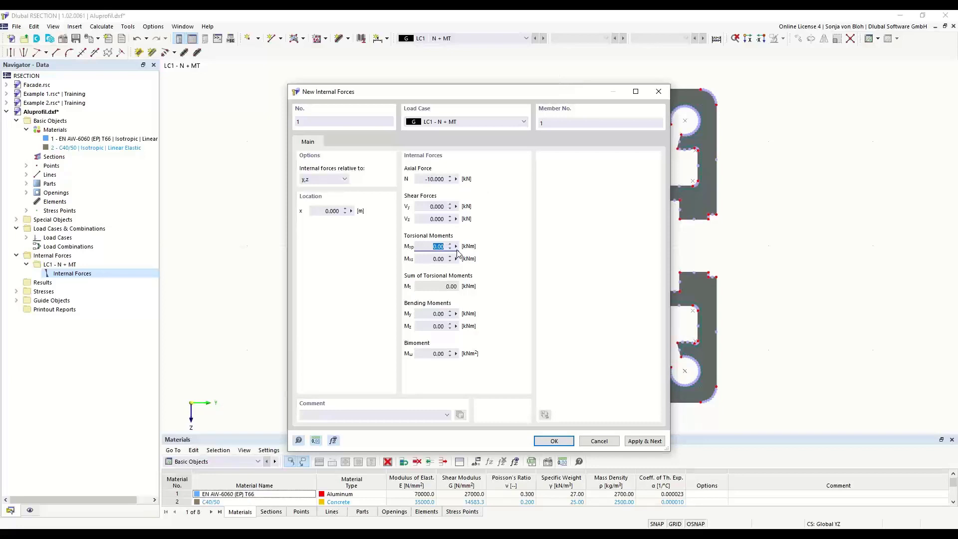
pyautogui.write('0,3')
pyautogui.click(549, 441)
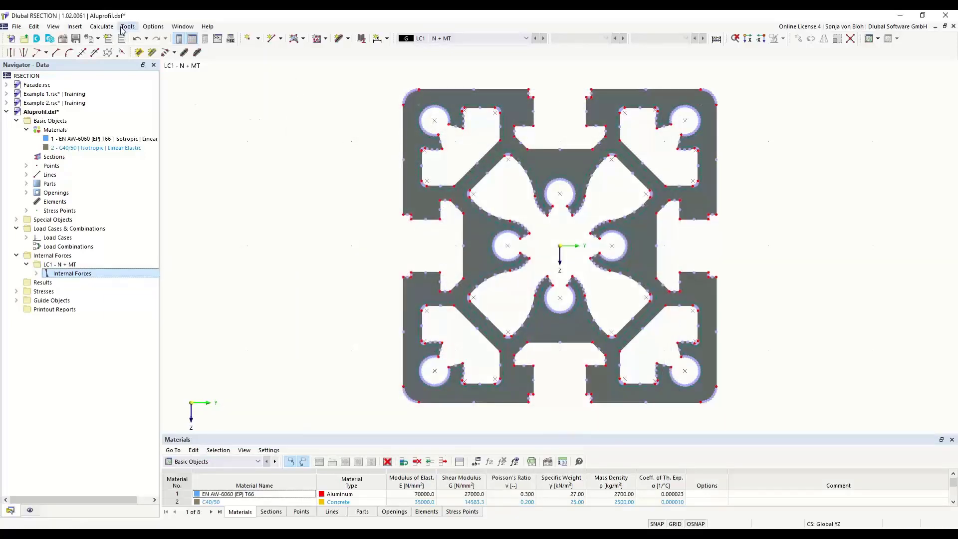
# - Calculate the aluminum profile and display its von Mises equivalent stresses
pyautogui.click(101, 26)
pyautogui.click(119, 39)
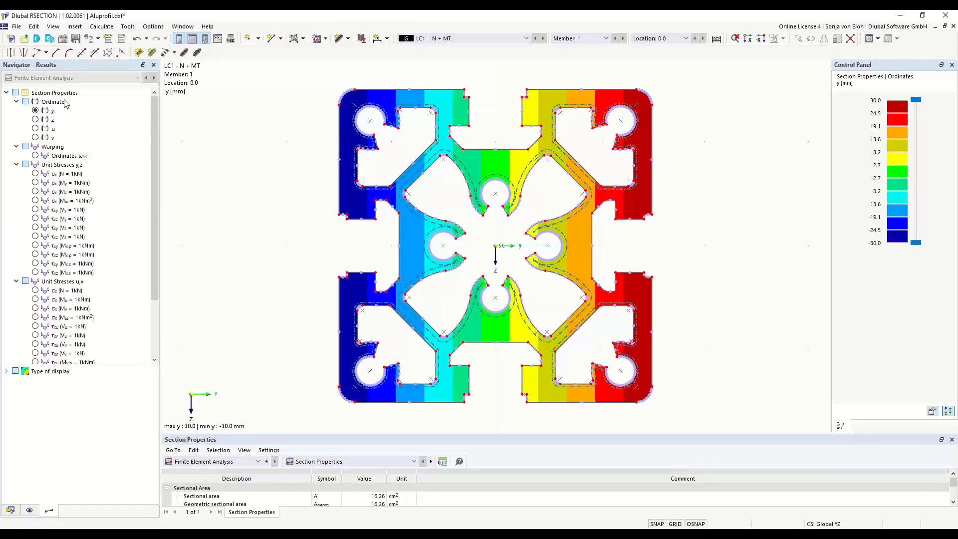
pyautogui.moveTo(154, 209); pyautogui.dragTo(158, 318)
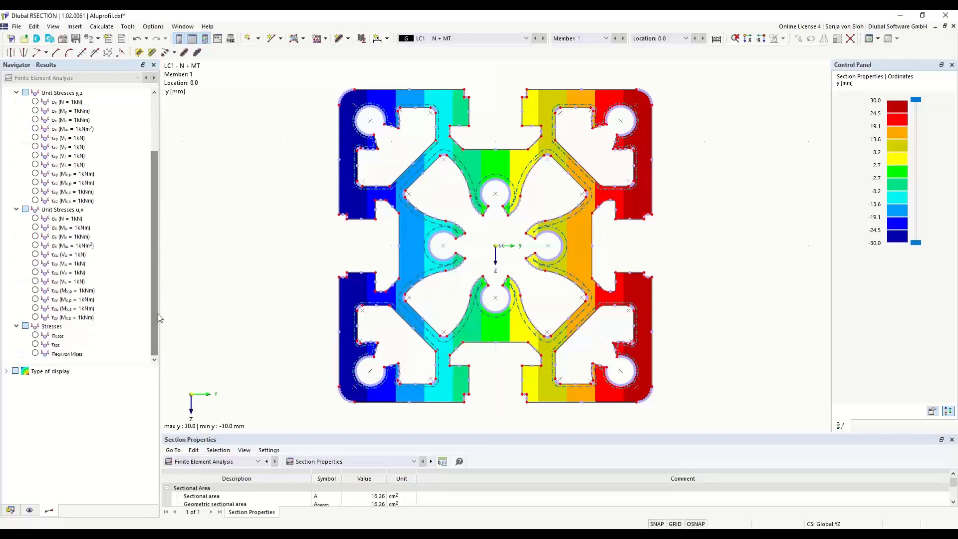
pyautogui.click(89, 355)
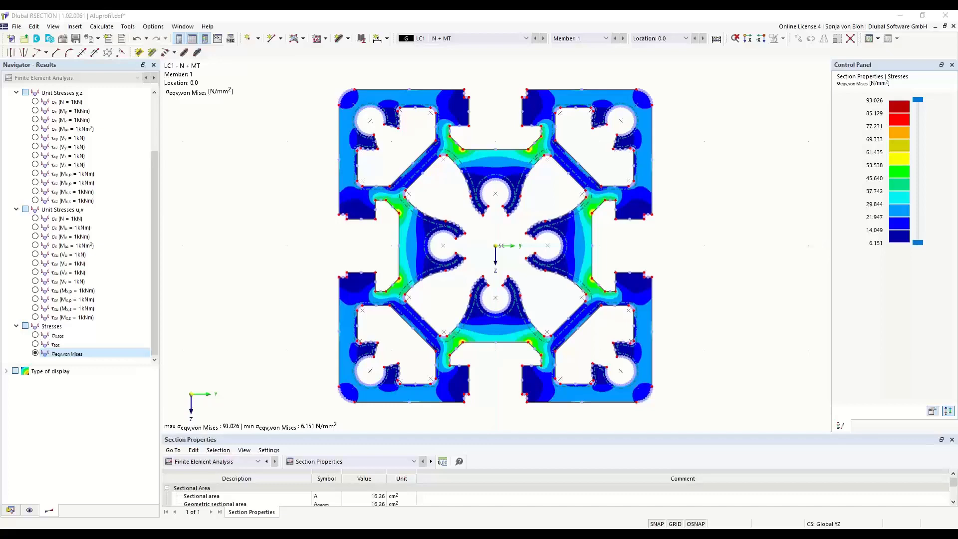
# - Create a new model named "Example 4" in the Training series
pyautogui.click(10, 38)
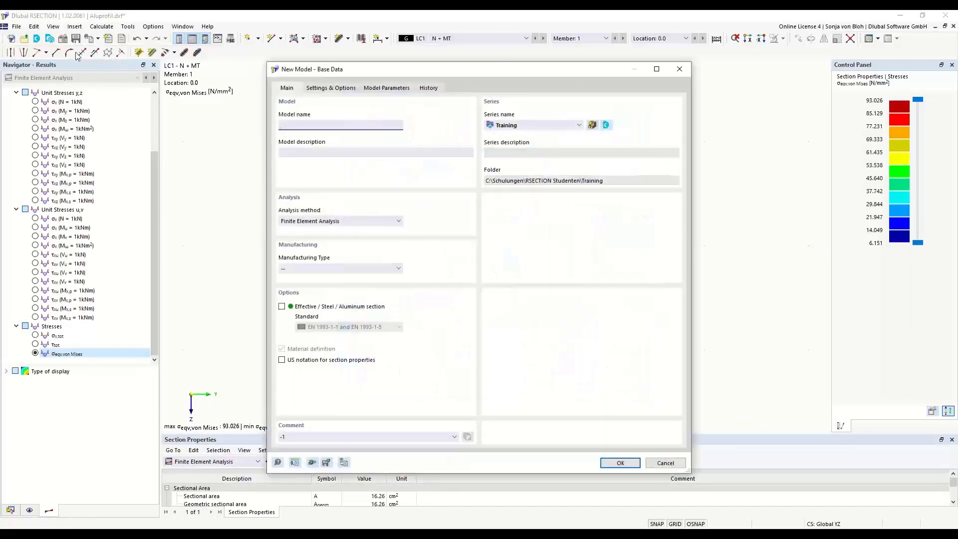
pyautogui.write('Ed')
pyautogui.write('xample 4')
pyautogui.click(618, 464)
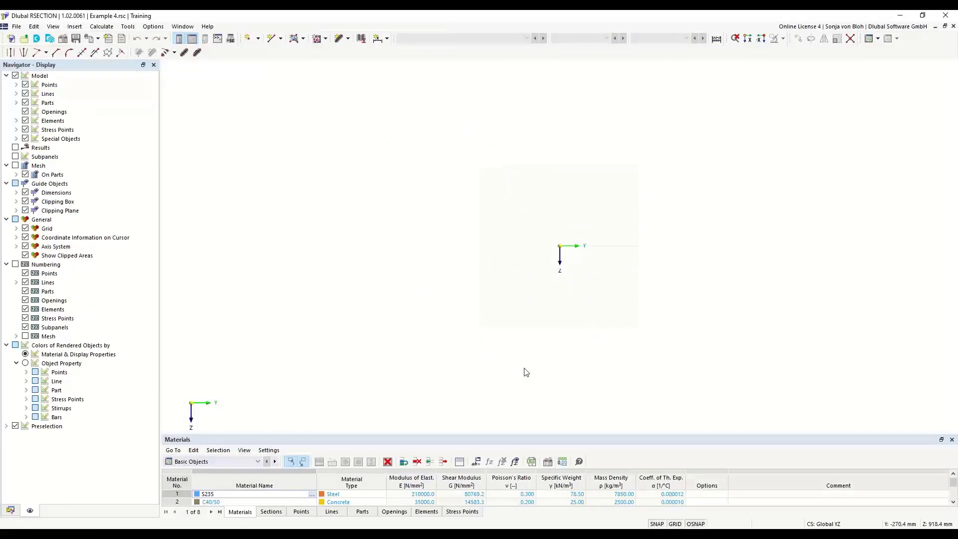
# - Search the material library for S235 and assign S235 from EN 1993-1-1:2005-05 as material 1 of Example 4
pyautogui.click(10, 510)
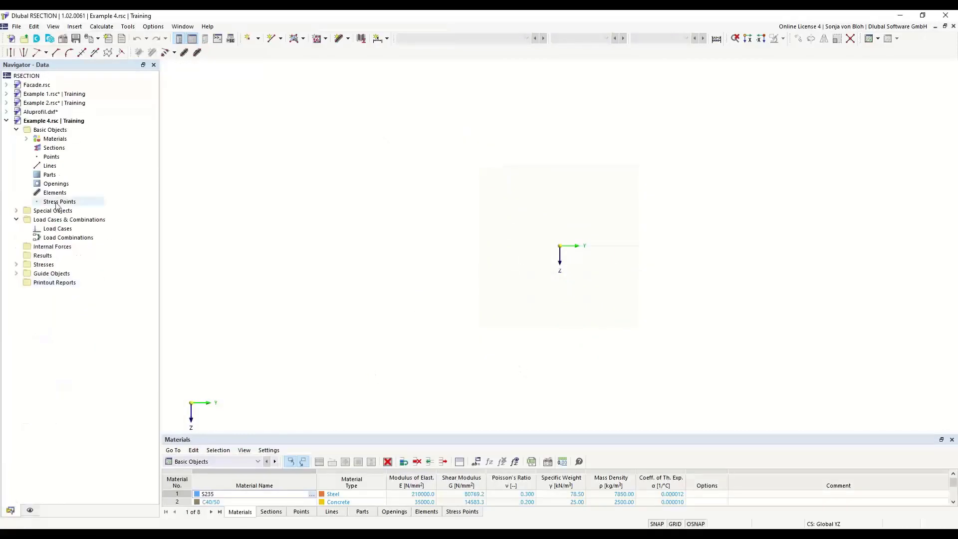
pyautogui.click(27, 138)
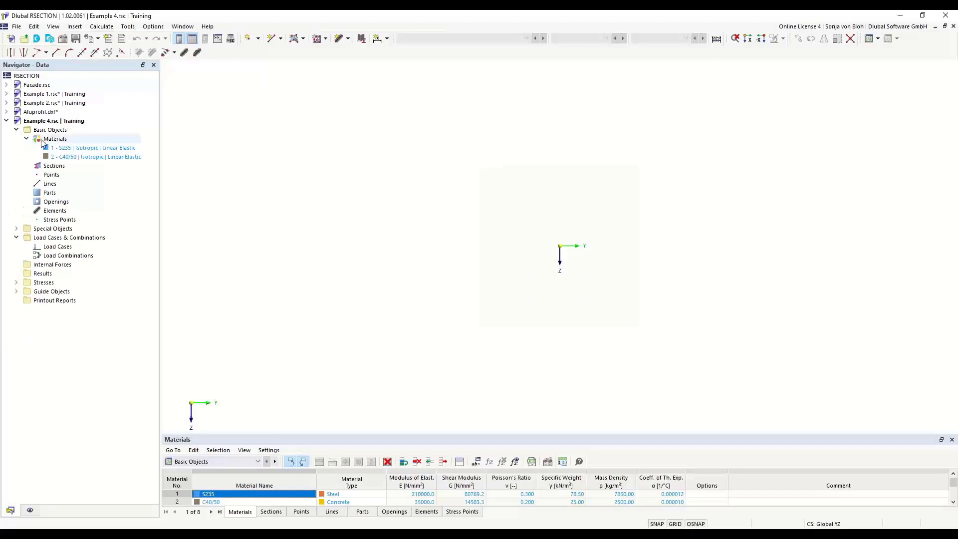
pyautogui.doubleClick(90, 148)
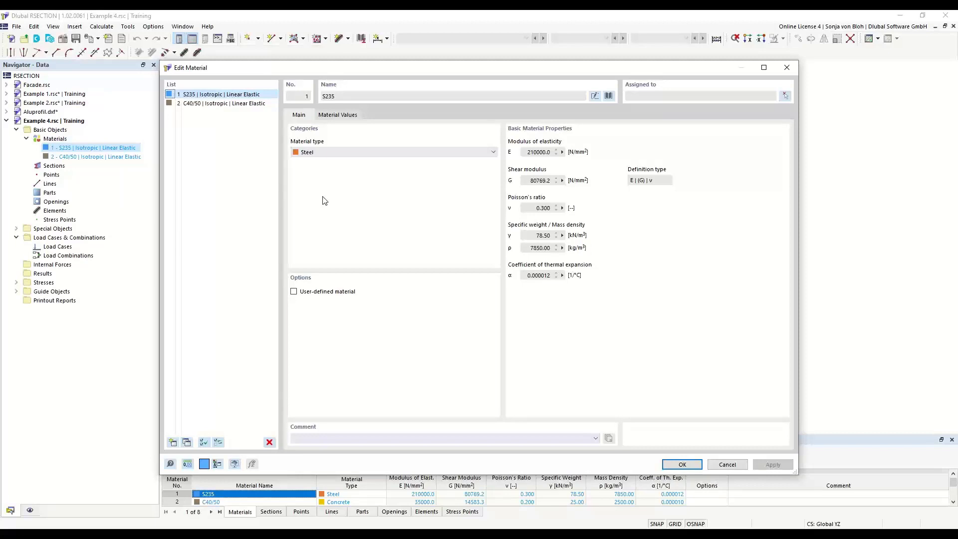
pyautogui.click(609, 97)
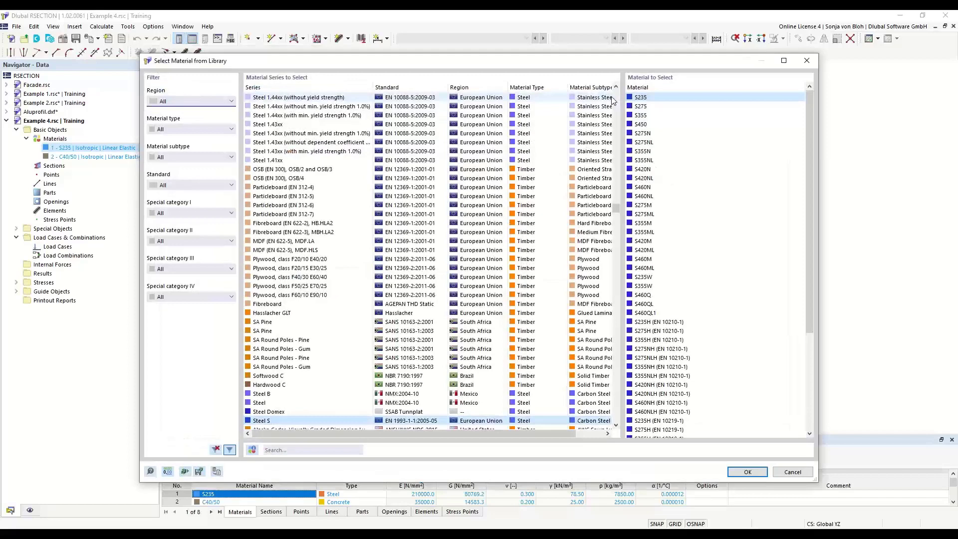
pyautogui.click(276, 450)
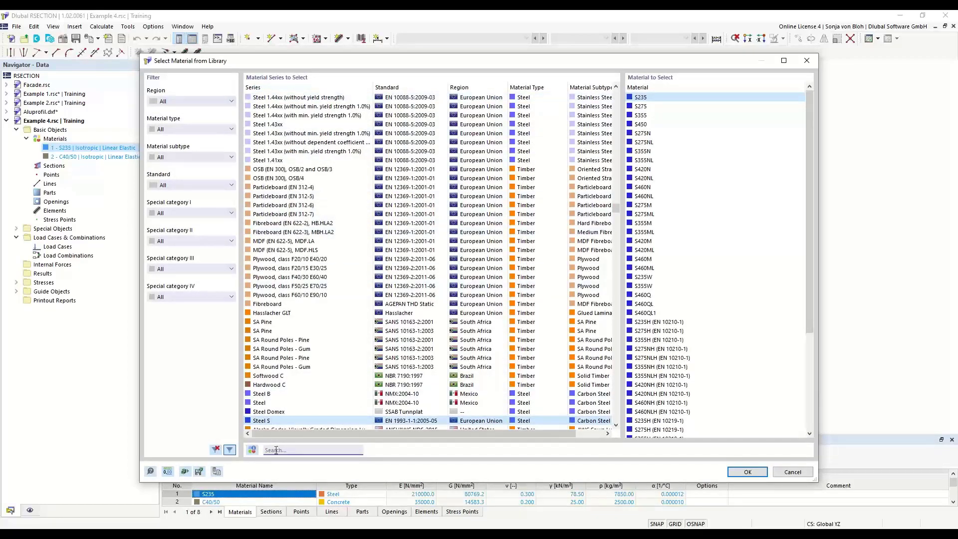
pyautogui.write('S235')
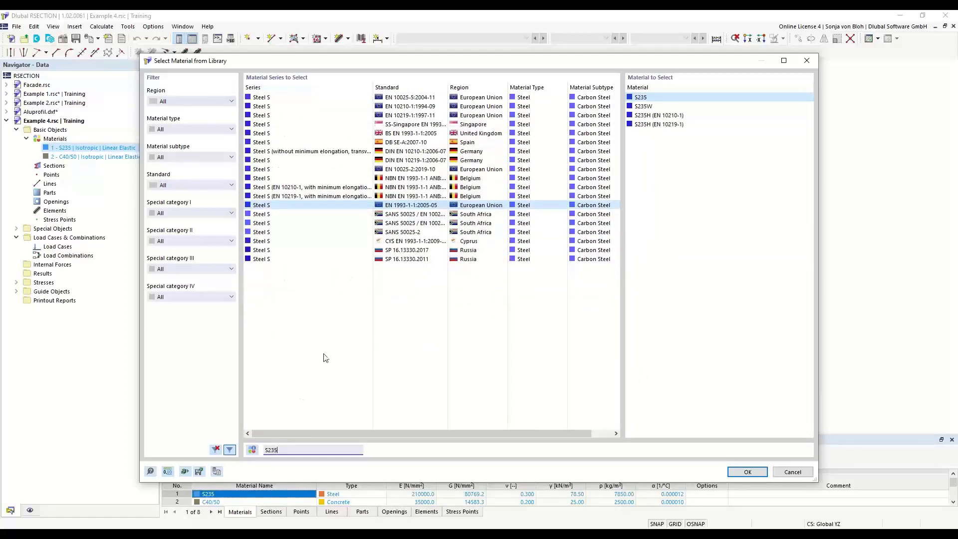
pyautogui.click(647, 98)
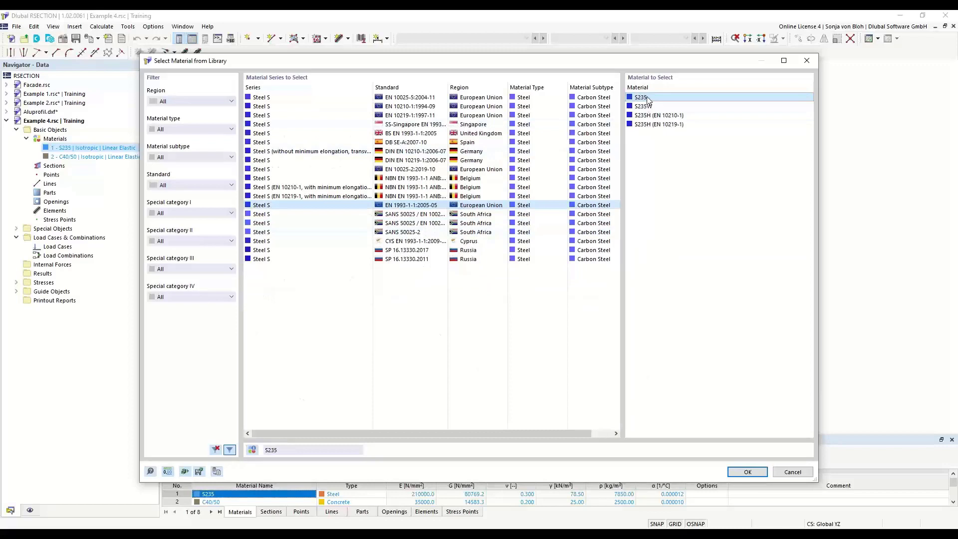
pyautogui.click(746, 471)
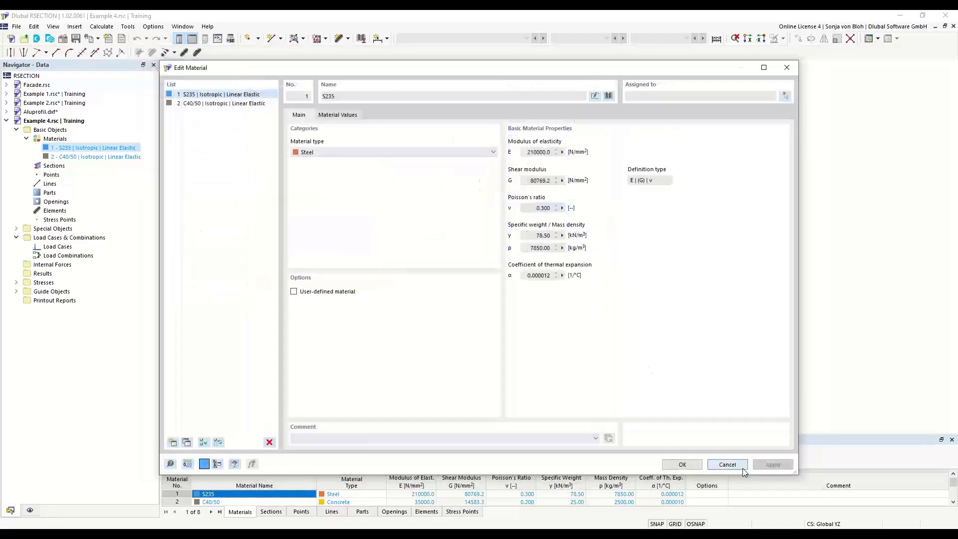
# - Delete the C40/50 concrete, material 2, from the materials of Example 4
pyautogui.click(219, 103)
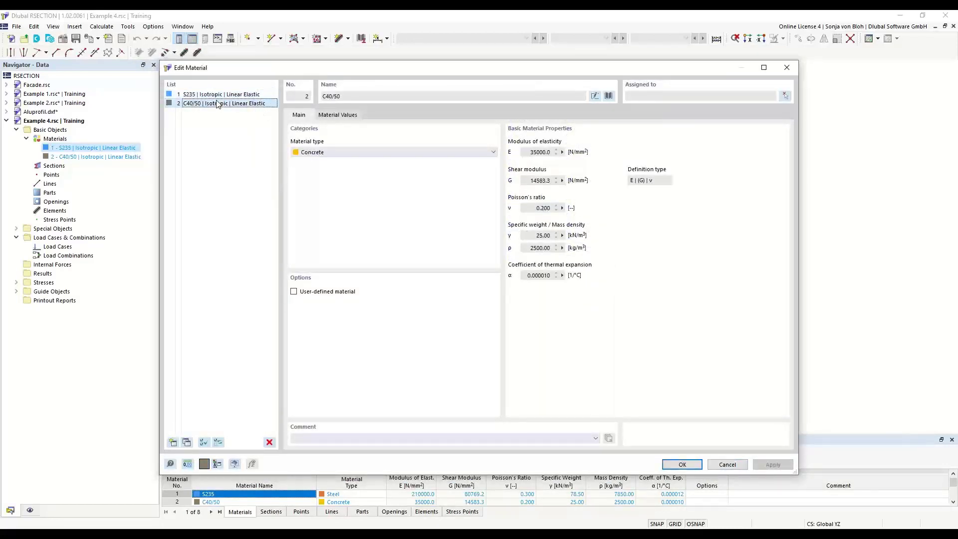
pyautogui.click(270, 442)
pyautogui.click(473, 310)
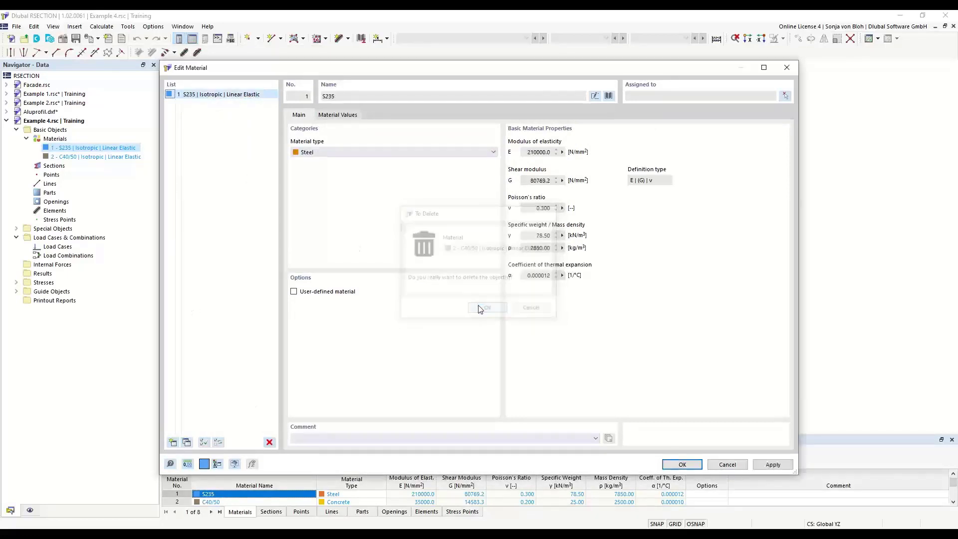
# - Add a new material 2 from the library, filtering for concrete and choosing C40/50 from the Concrete C series of EN 1992-1-1
pyautogui.click(172, 444)
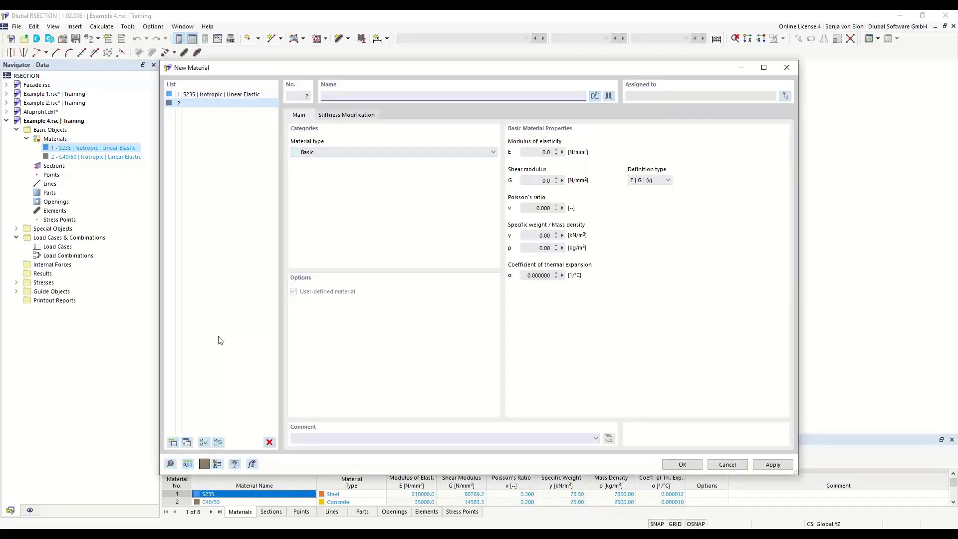
pyautogui.click(608, 96)
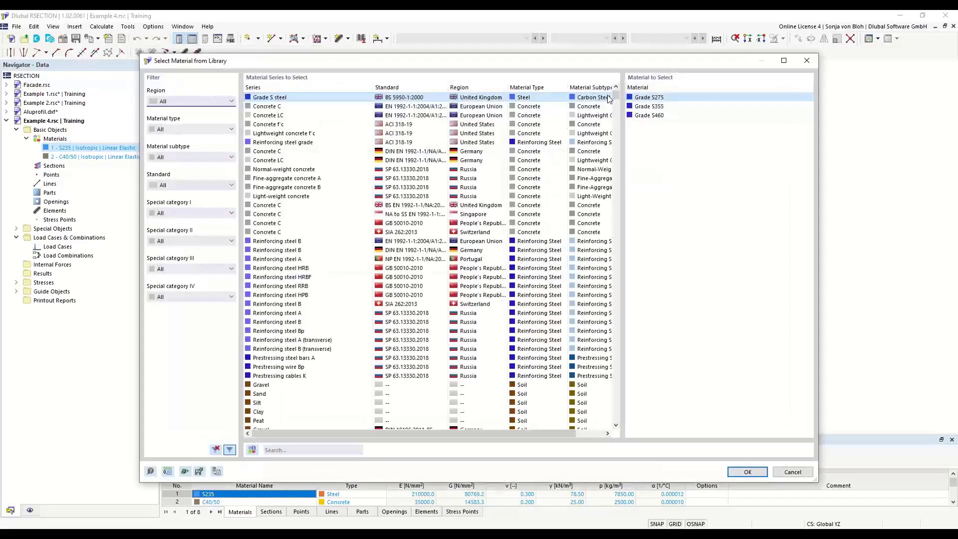
pyautogui.click(232, 130)
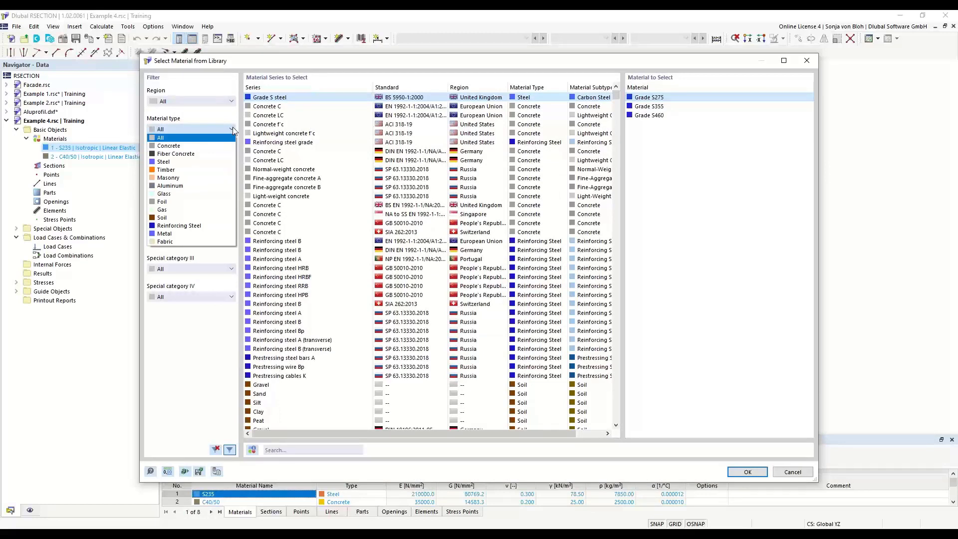
pyautogui.click(174, 146)
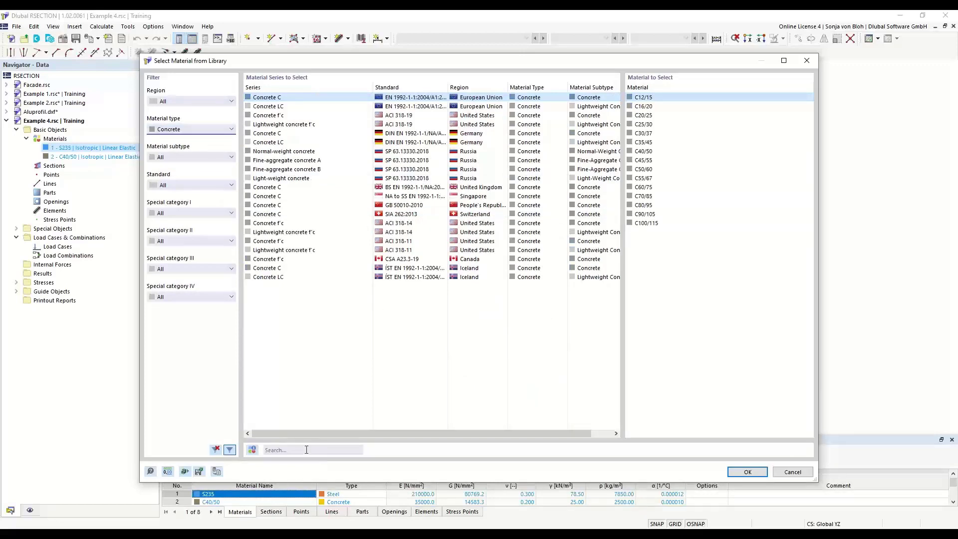
pyautogui.click(650, 152)
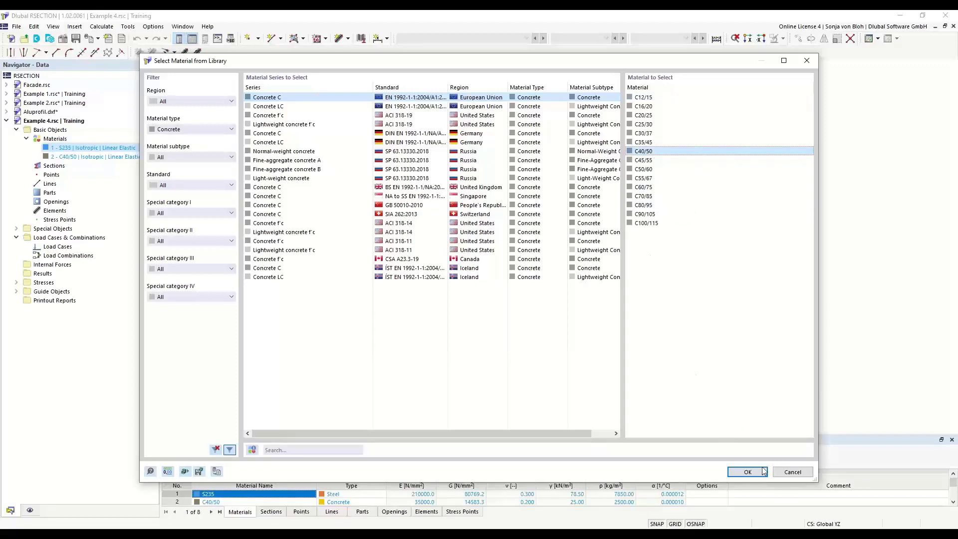
pyautogui.click(748, 473)
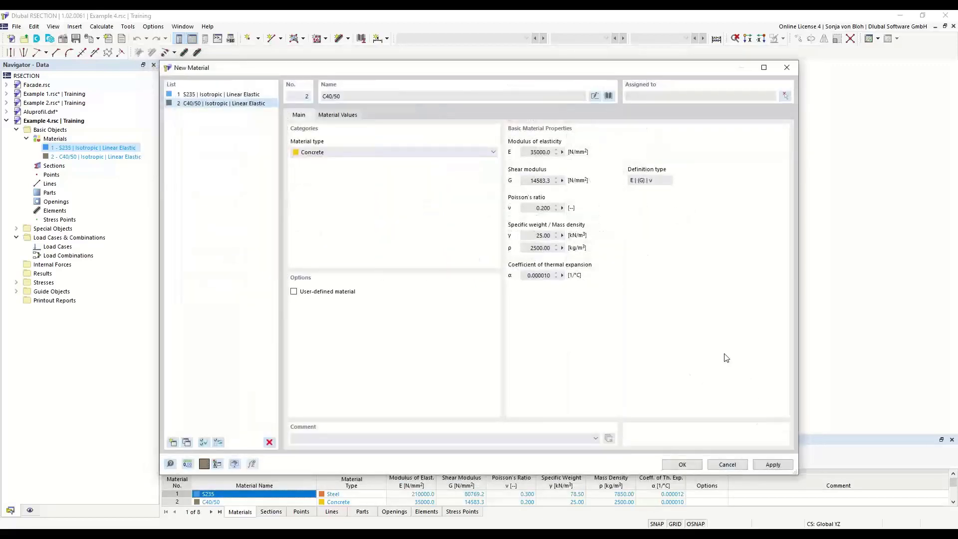
pyautogui.click(680, 464)
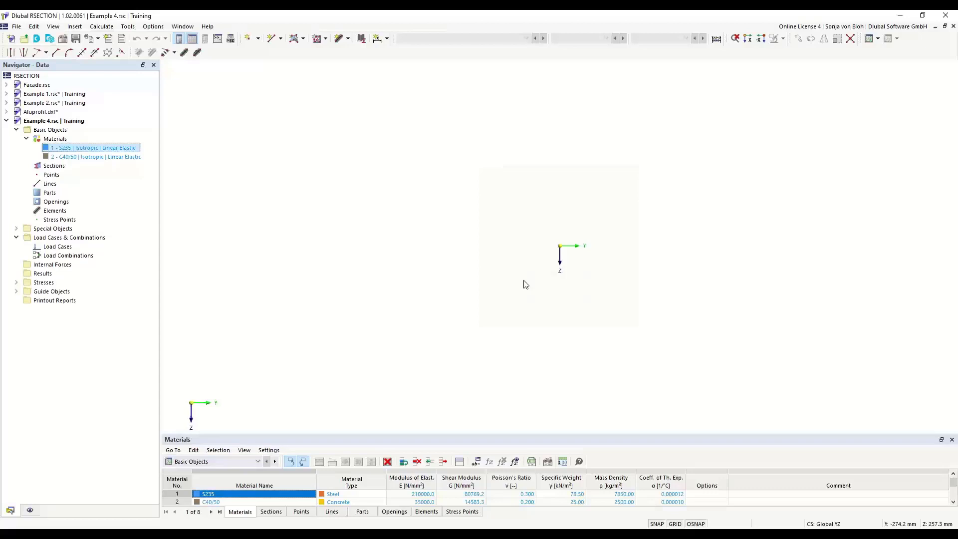
# - Set up a single-line element defined by length and direction, with length 1000 mm, thickness 200 mm and material C40/50
pyautogui.click(347, 40)
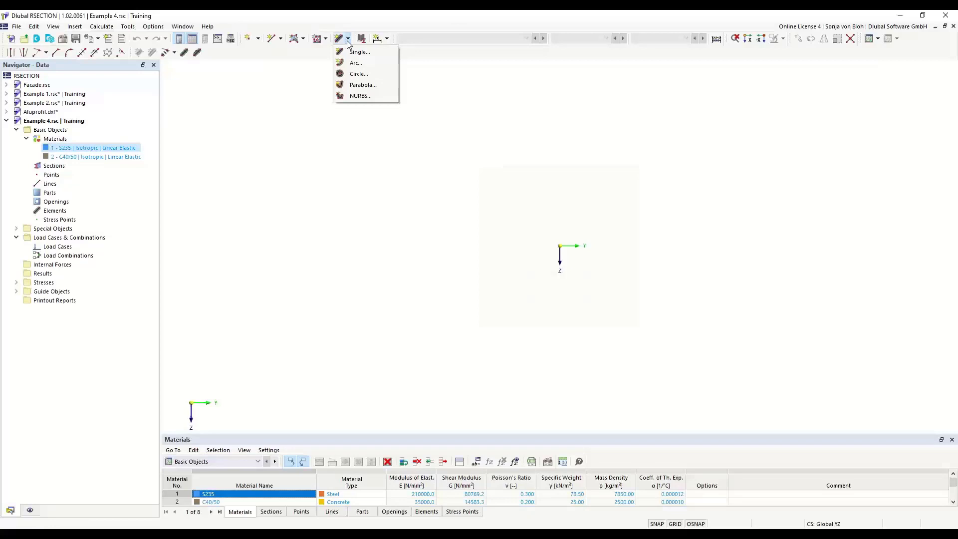
pyautogui.click(352, 52)
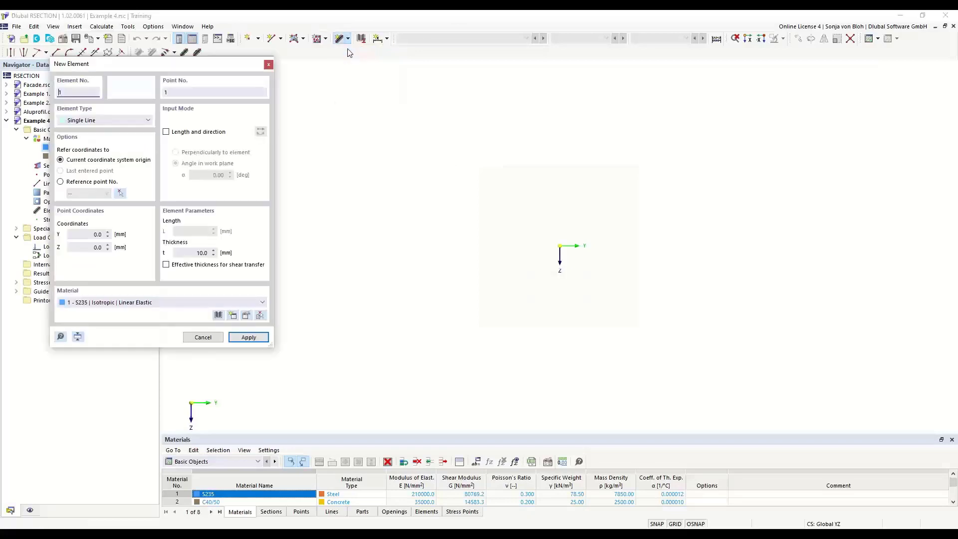
pyautogui.moveTo(122, 64); pyautogui.dragTo(247, 114)
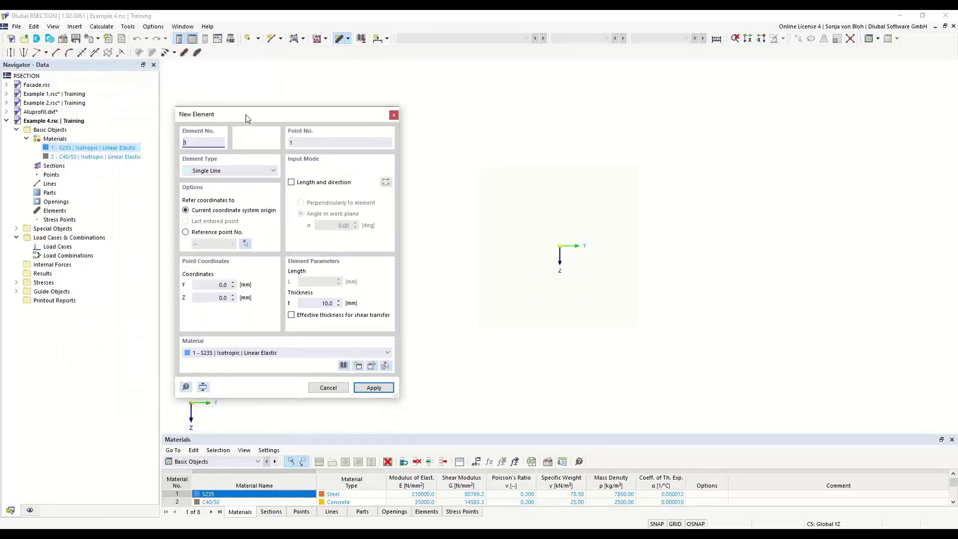
pyautogui.click(293, 183)
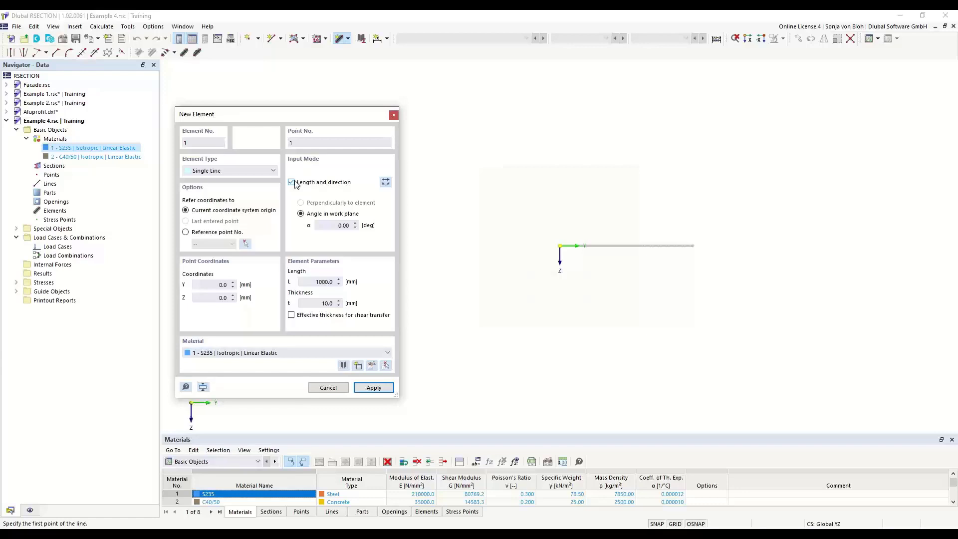
pyautogui.doubleClick(325, 282)
pyautogui.doubleClick(327, 303)
pyautogui.write('200')
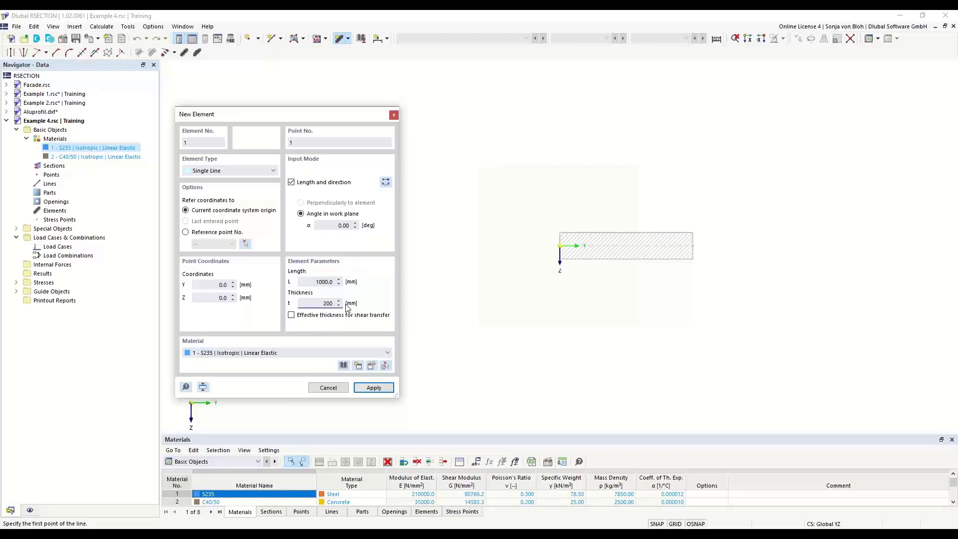
pyautogui.click(388, 353)
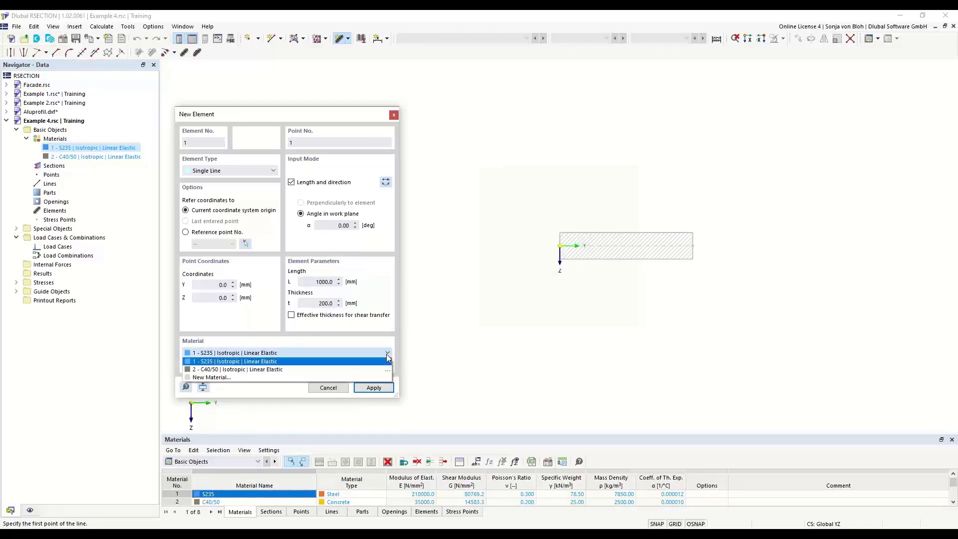
pyautogui.click(272, 369)
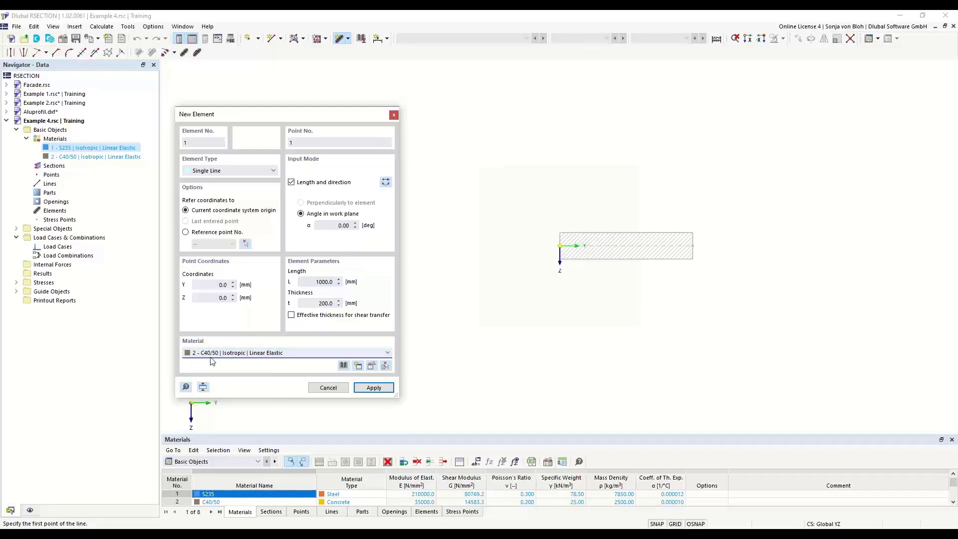
# - Place the horizontal concrete slab element with its starting point at the coordinate origin
pyautogui.scroll(3, 604, 245)
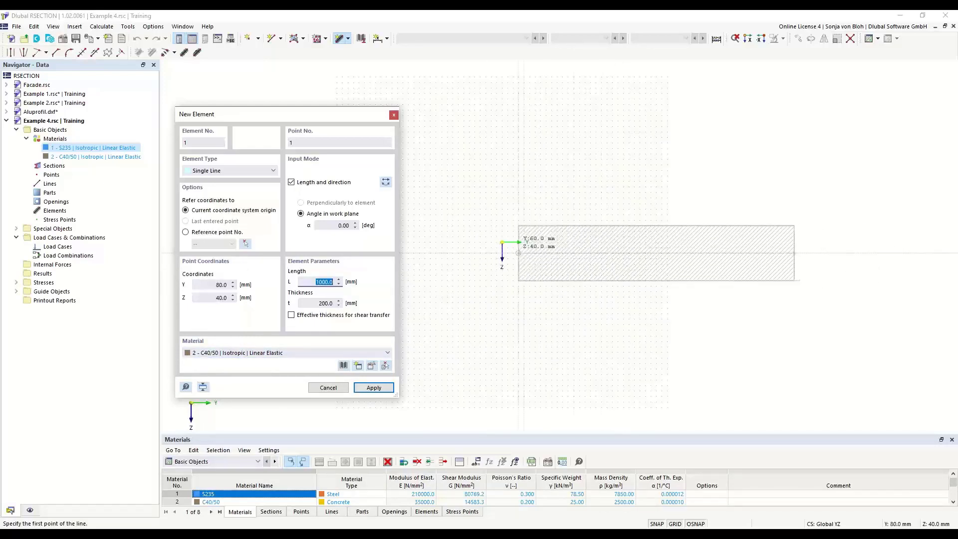
pyautogui.click(502, 242)
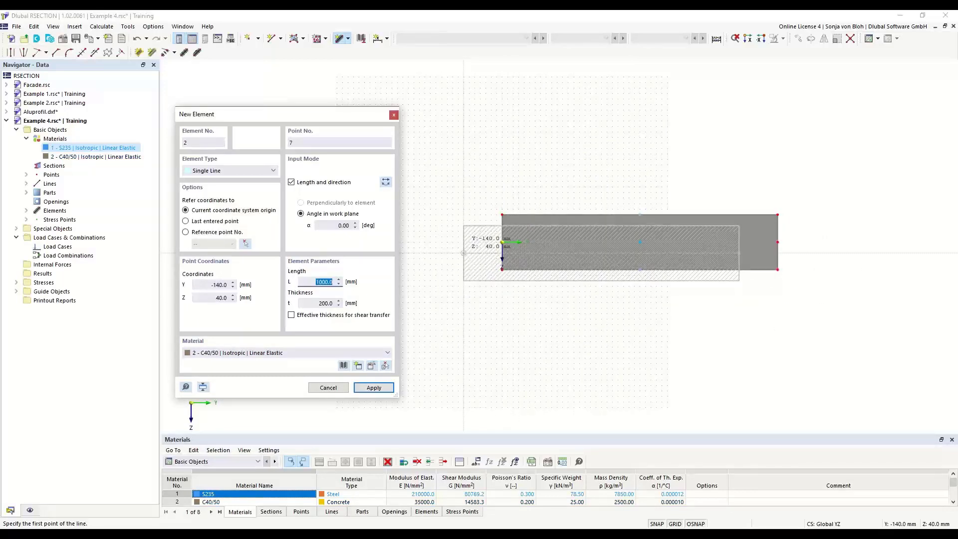
pyautogui.press('Escape')
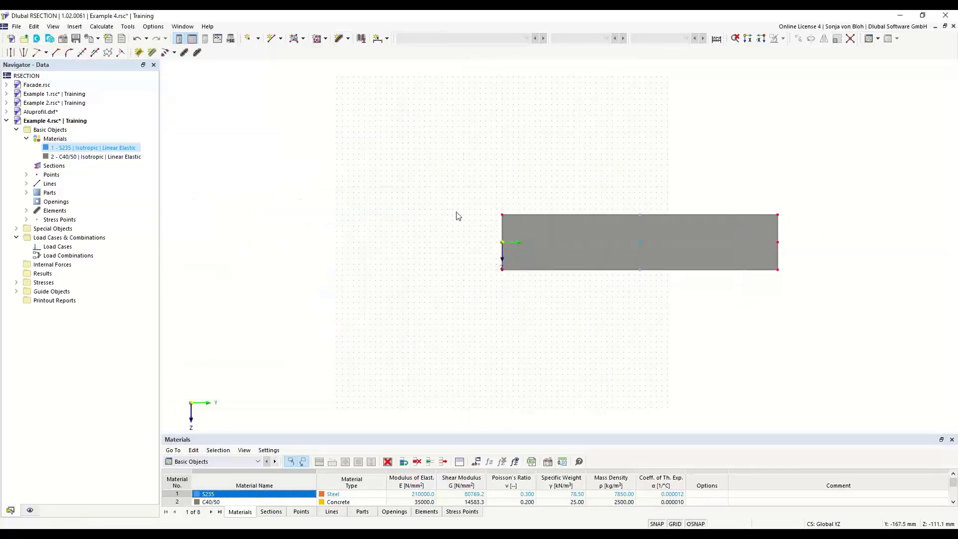
# - Create a new section from the standardized steel I-sections, choosing HEB 400 to DIN 1025-2:1995-11 with material S235
pyautogui.moveTo(588, 408); pyautogui.dragTo(468, 319, button='middle')
pyautogui.scroll(3, 468, 319)
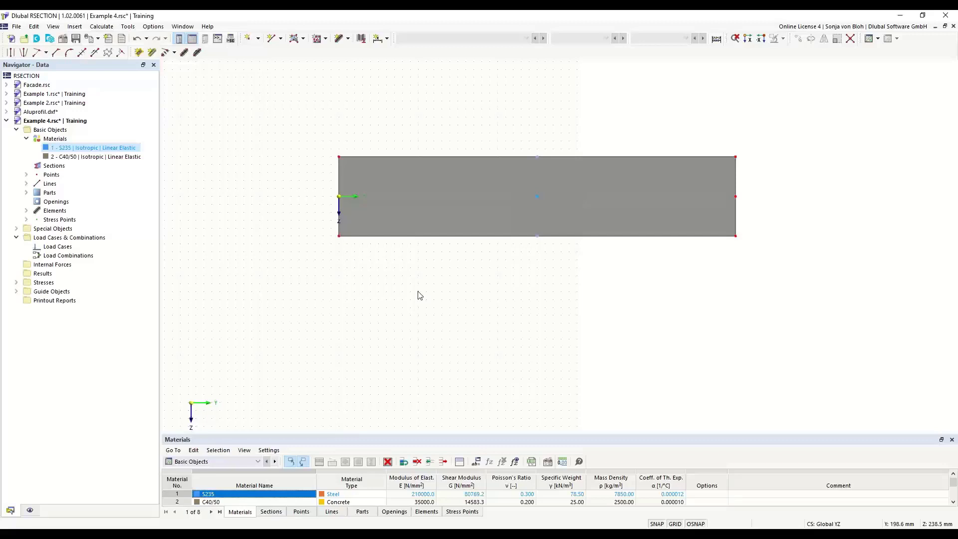
pyautogui.rightClick(64, 168)
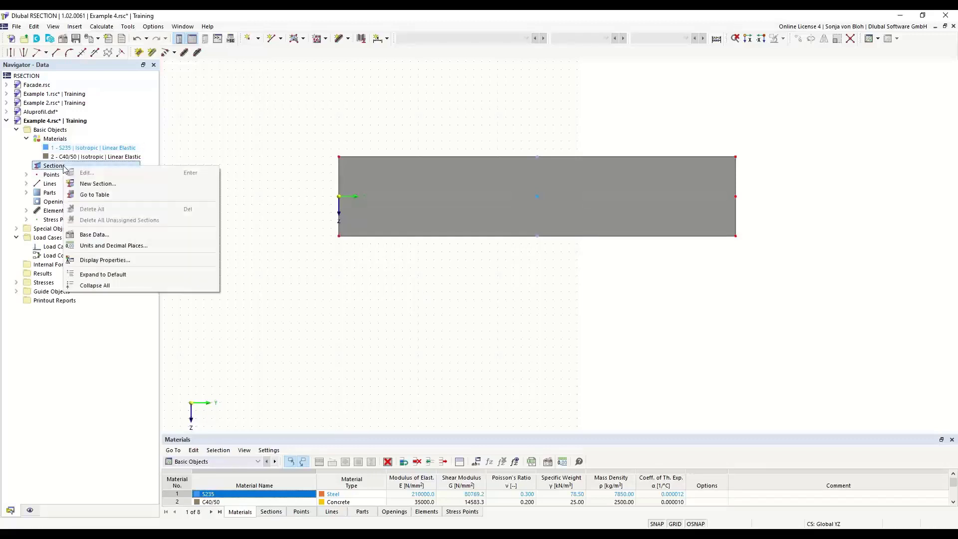
pyautogui.click(90, 184)
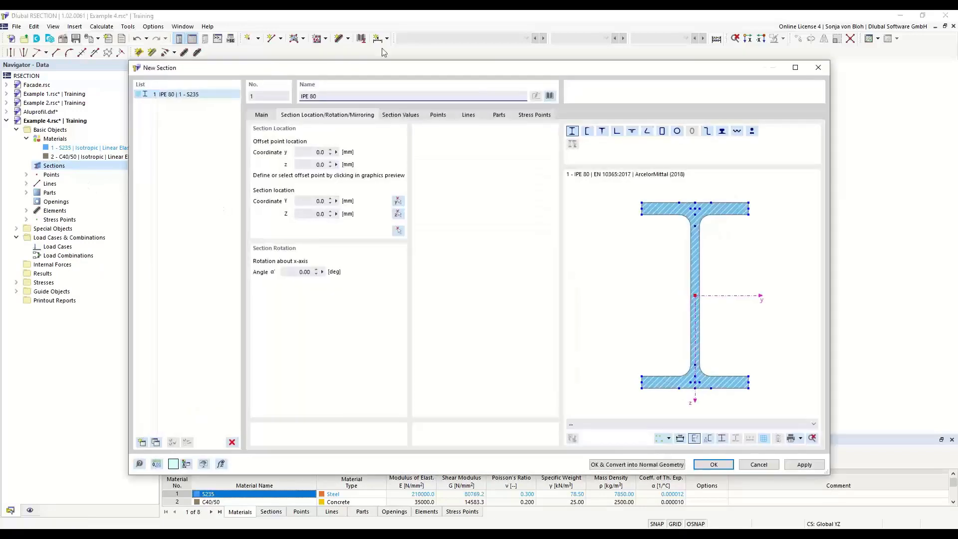
pyautogui.click(549, 95)
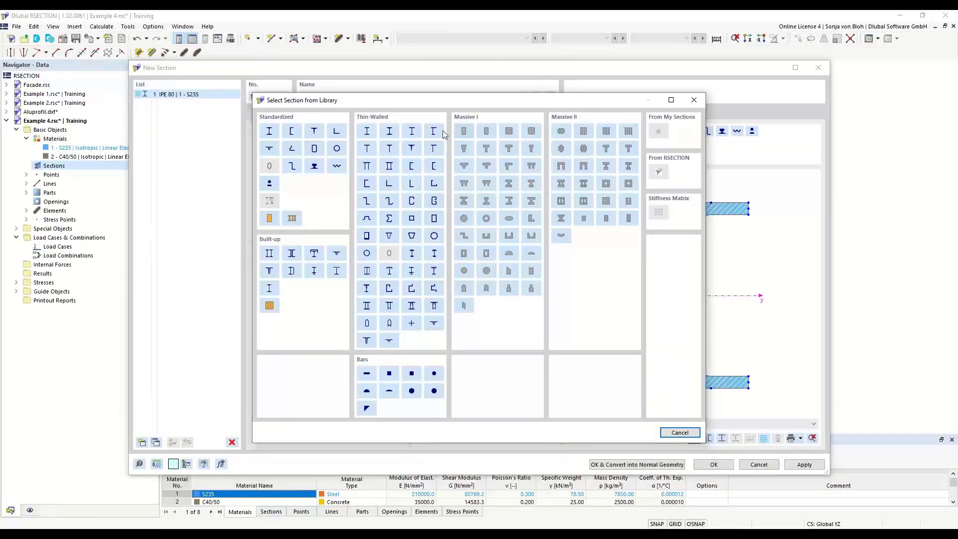
pyautogui.click(270, 131)
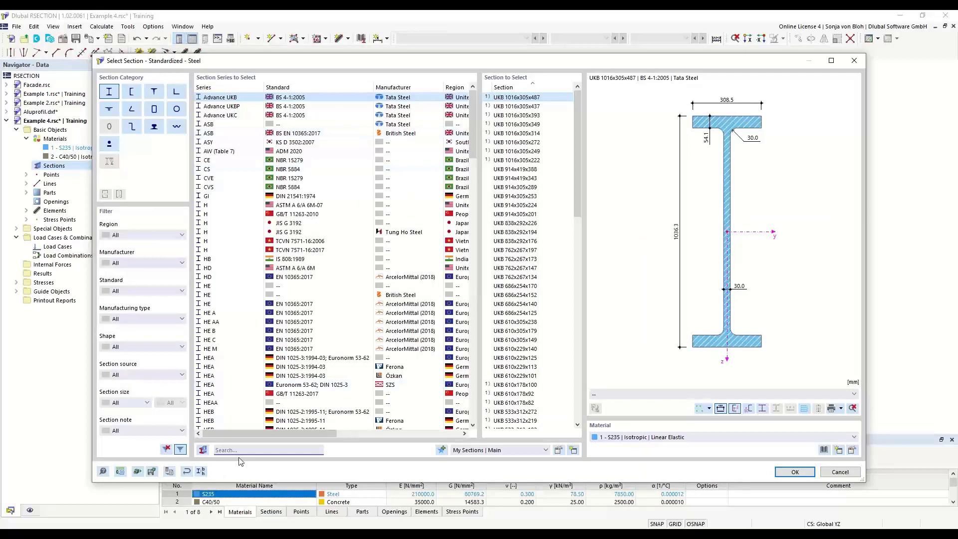
pyautogui.write('HE')
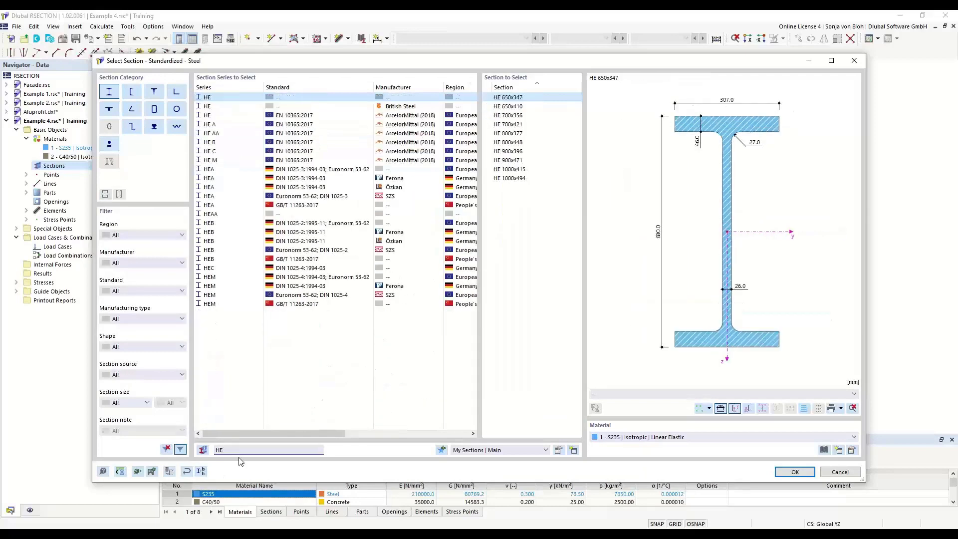
pyautogui.write('B')
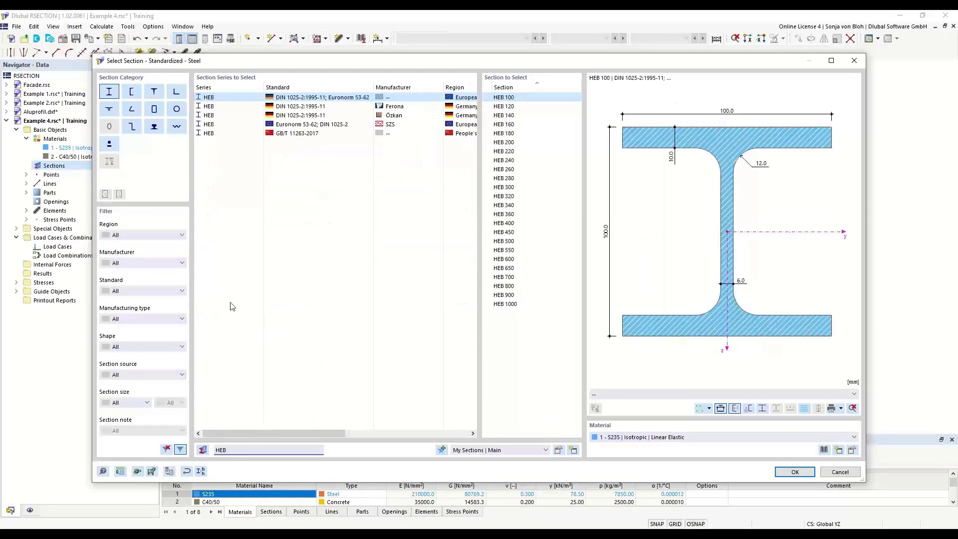
pyautogui.click(509, 224)
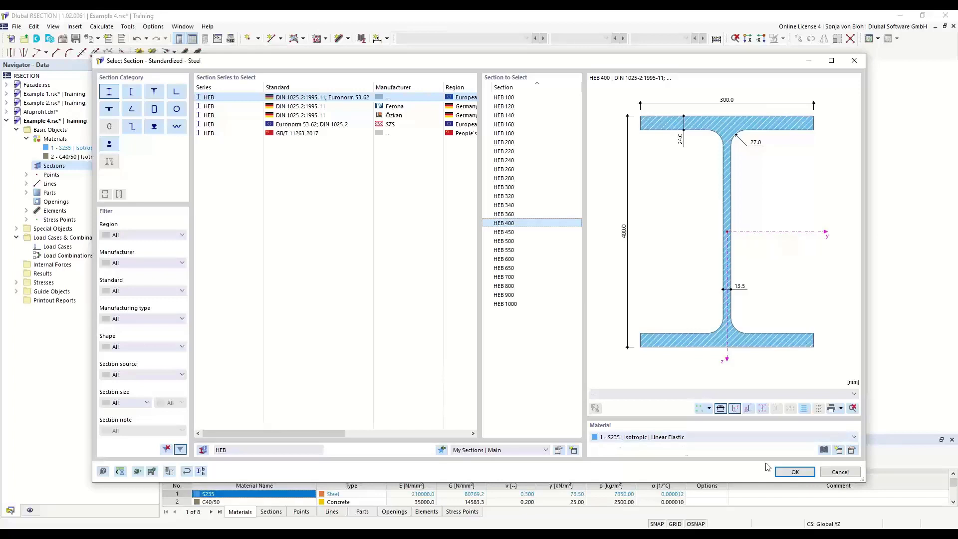
pyautogui.click(783, 473)
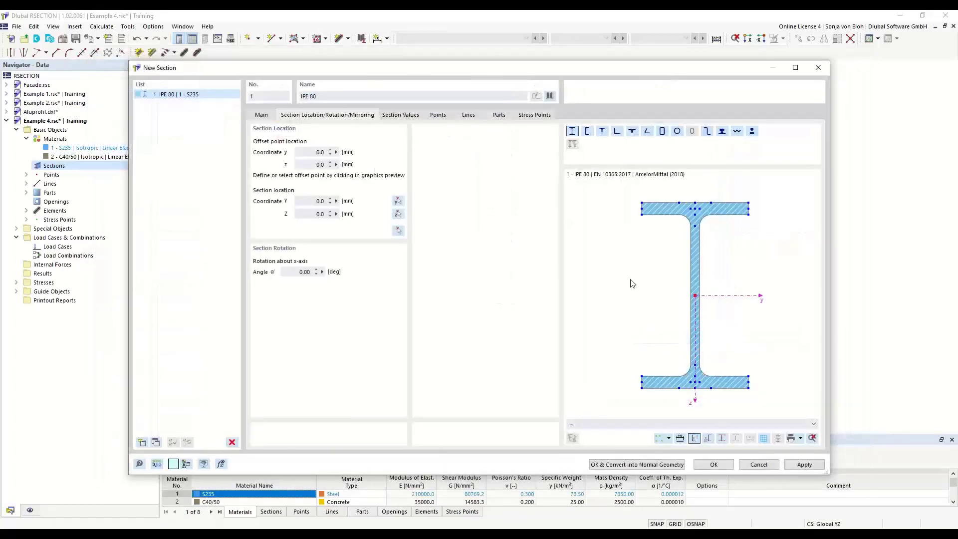
# - Insert the HEB 400 with the middle of its top flange edge at the midpoint of the slab's lower edge, Y 500 mm and Z 100 mm
pyautogui.scroll(1, 682, 225)
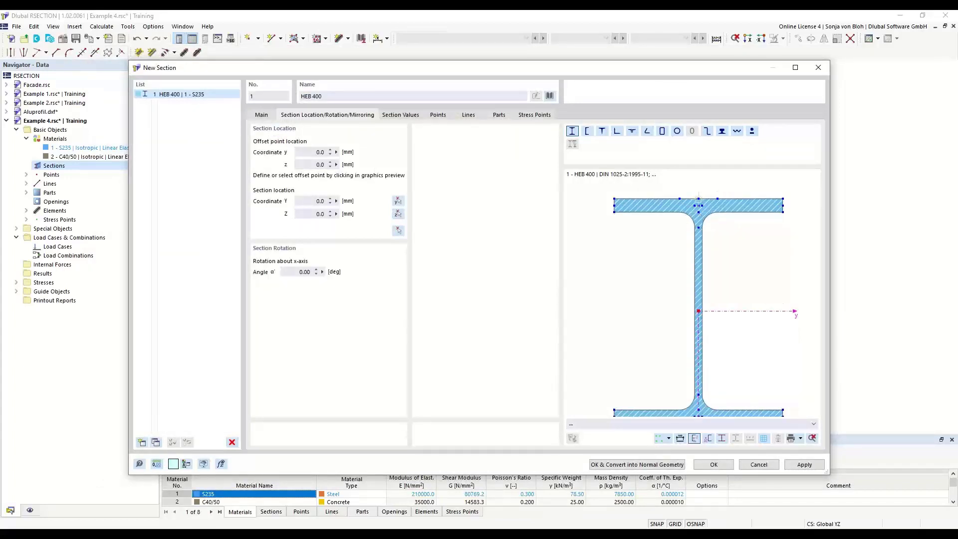
pyautogui.click(699, 199)
pyautogui.click(398, 230)
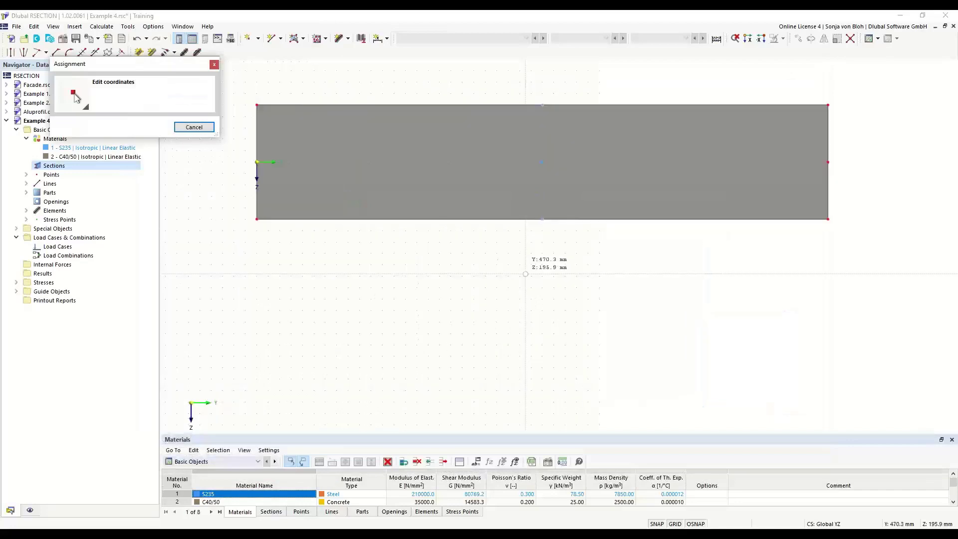
pyautogui.click(544, 221)
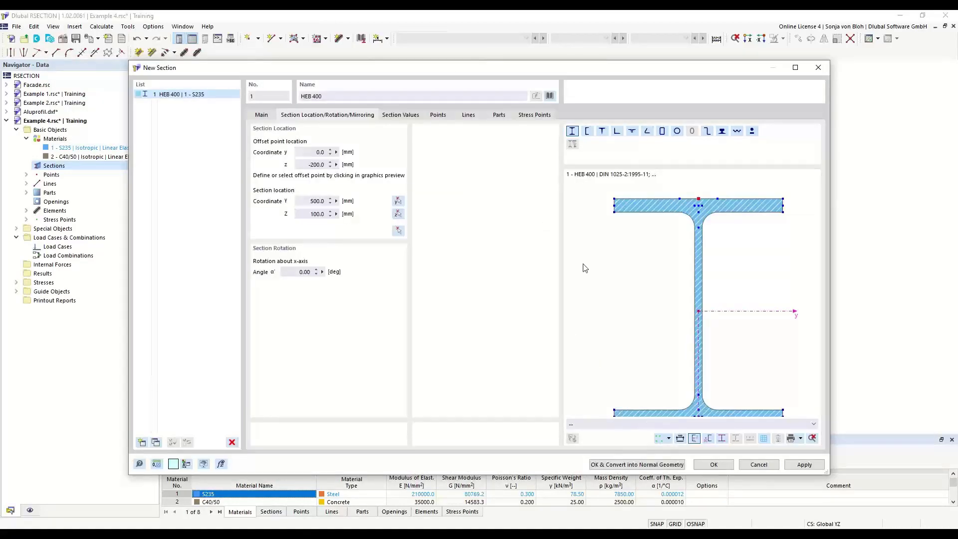
pyautogui.moveTo(529, 70); pyautogui.dragTo(473, 86)
pyautogui.click(662, 487)
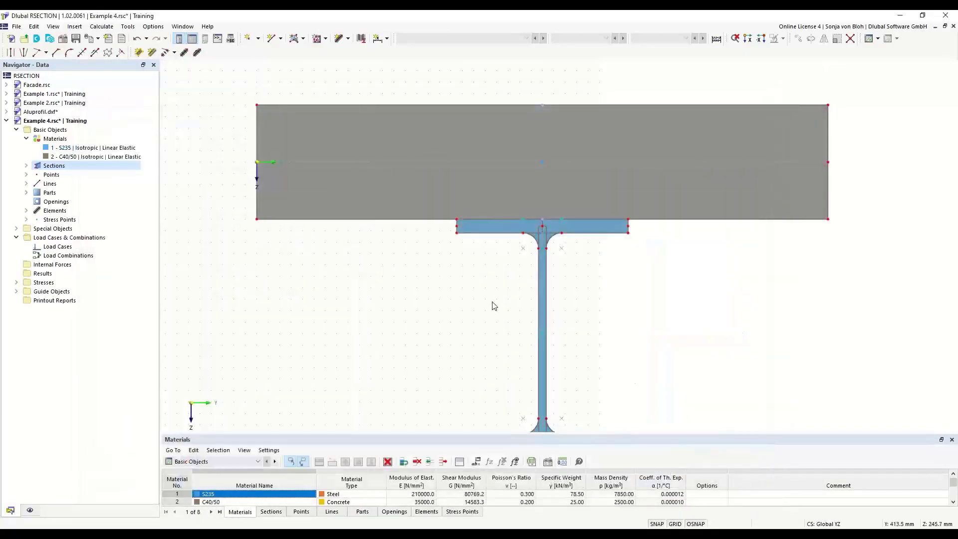
# - Convert the HEB 400 steel section beneath the slab into normal geometry
pyautogui.click(483, 225)
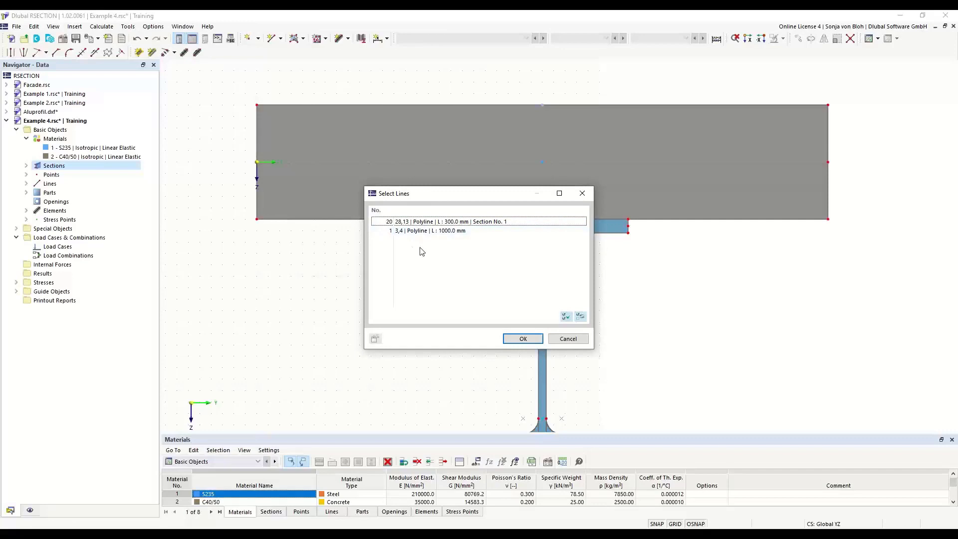
pyautogui.click(569, 339)
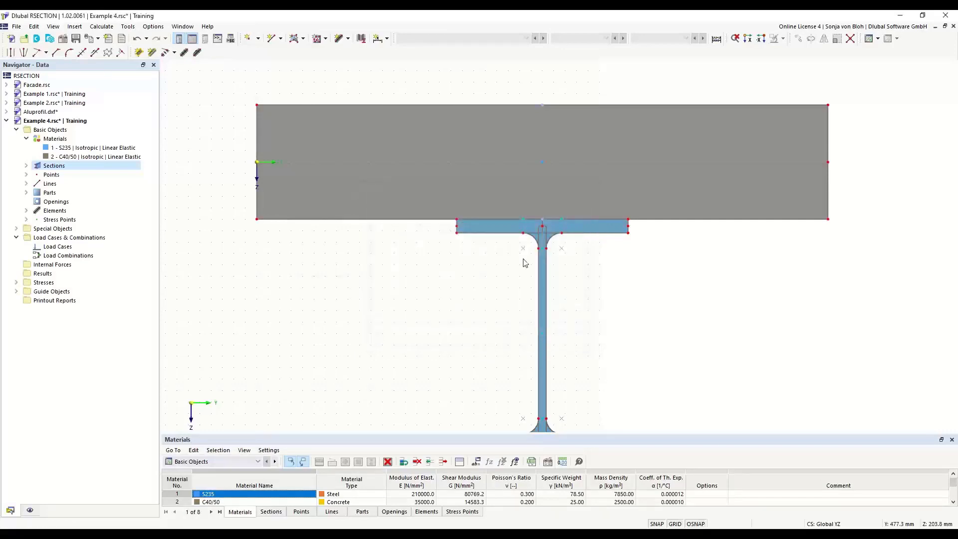
pyautogui.click(497, 226)
pyautogui.rightClick(497, 226)
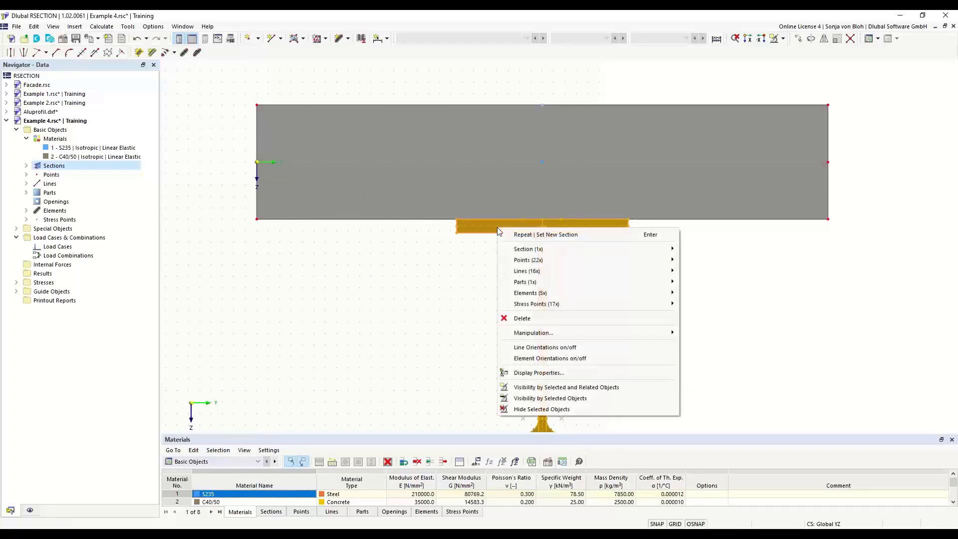
pyautogui.moveTo(519, 250)
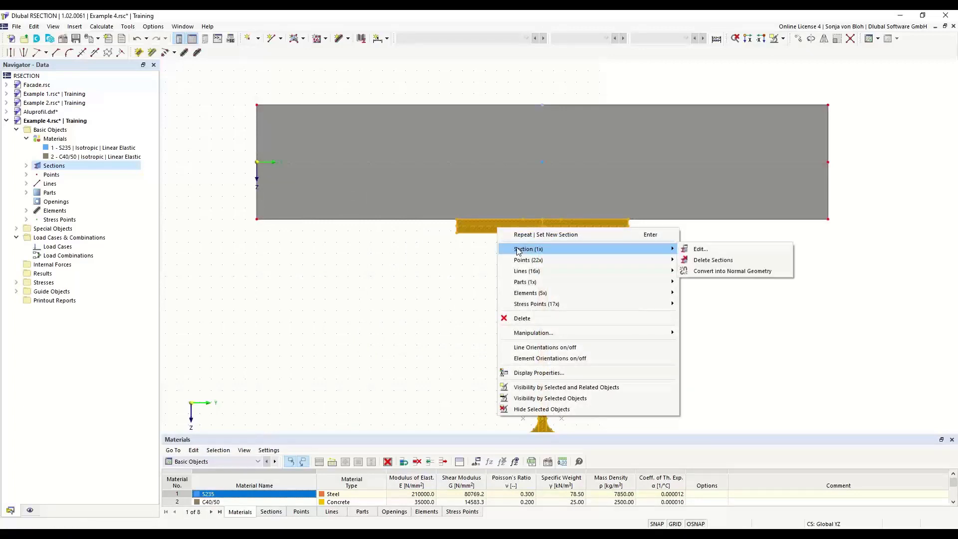
pyautogui.click(714, 271)
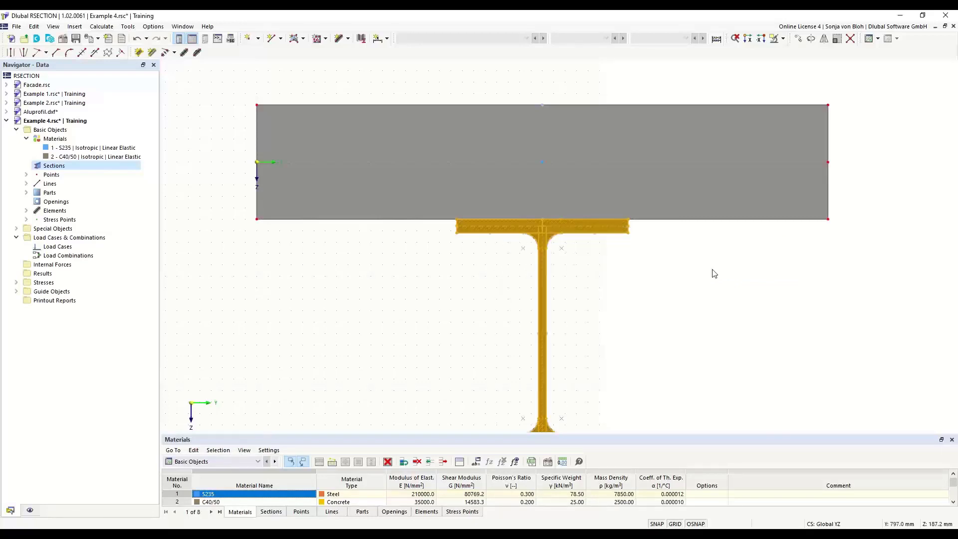
# - Connect the overlapping lines at their intersections where the slab's lower edge meets the steel beam's top flange
pyautogui.click(588, 218)
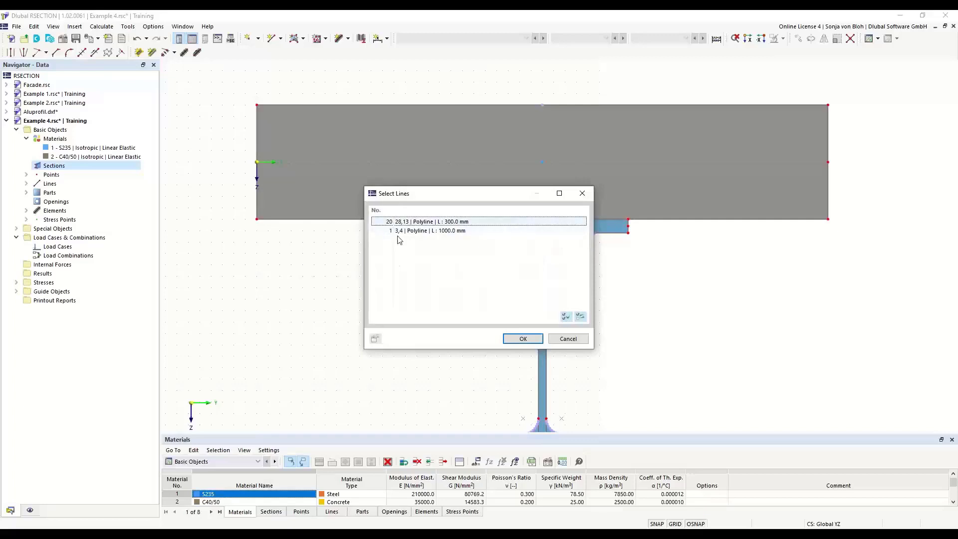
pyautogui.click(582, 195)
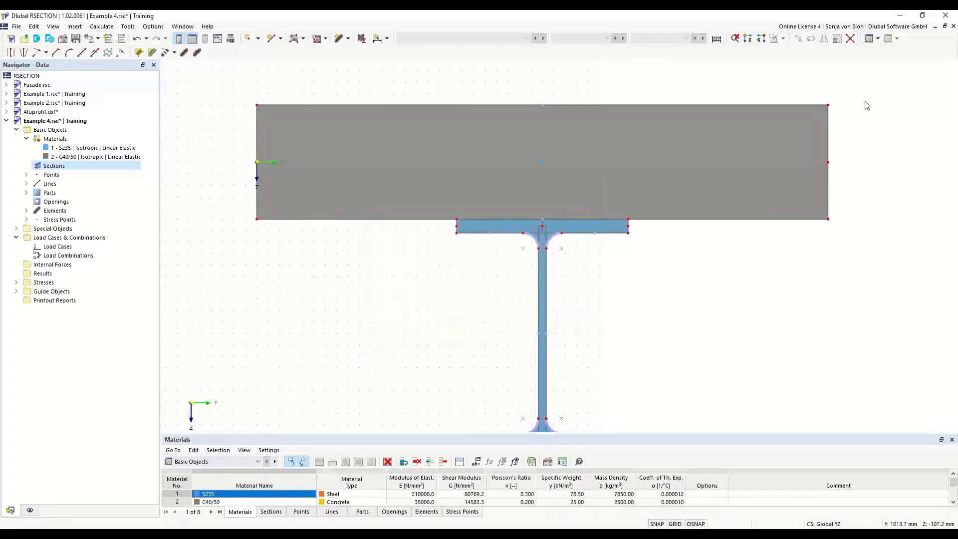
pyautogui.click(851, 39)
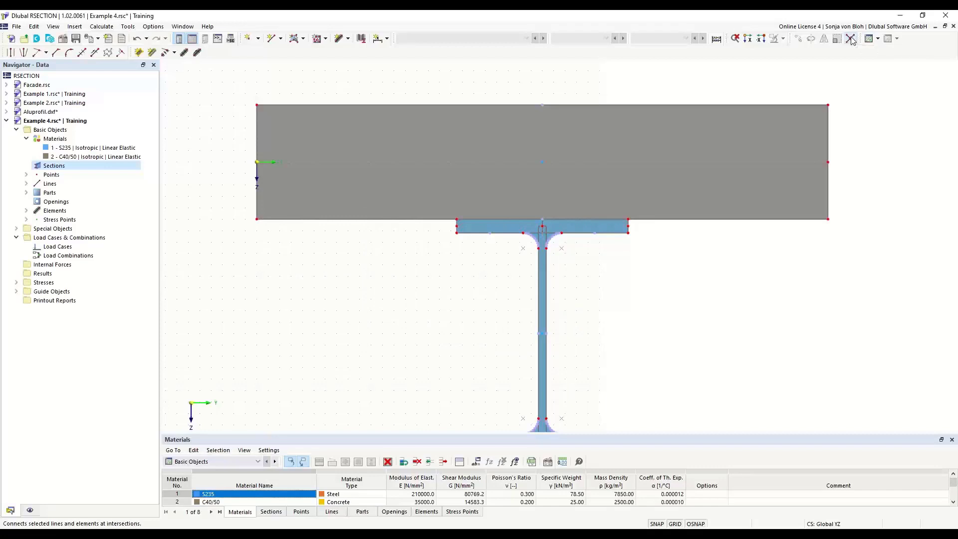
pyautogui.moveTo(206, 201); pyautogui.dragTo(870, 228)
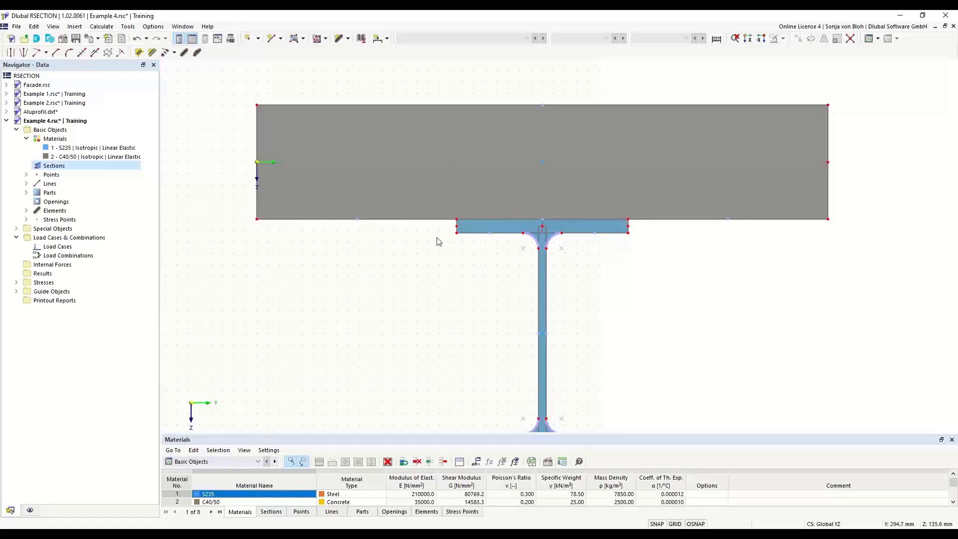
pyautogui.click(501, 220)
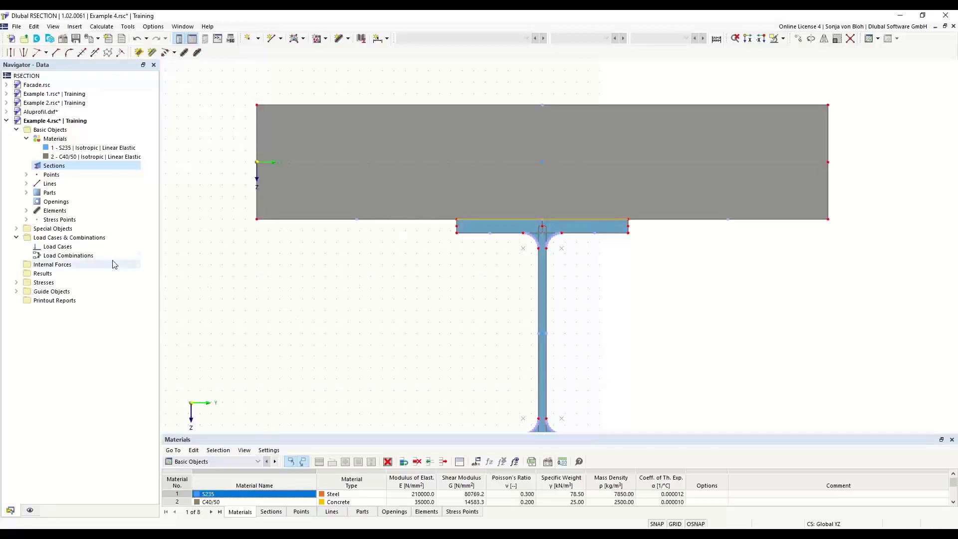
# - Create a permanent load case LC1 named M
pyautogui.rightClick(59, 247)
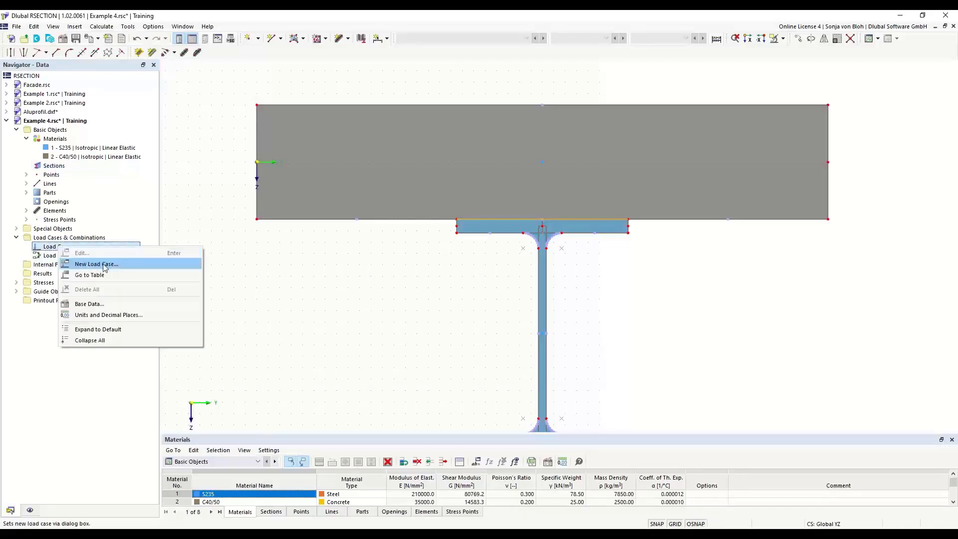
pyautogui.click(105, 265)
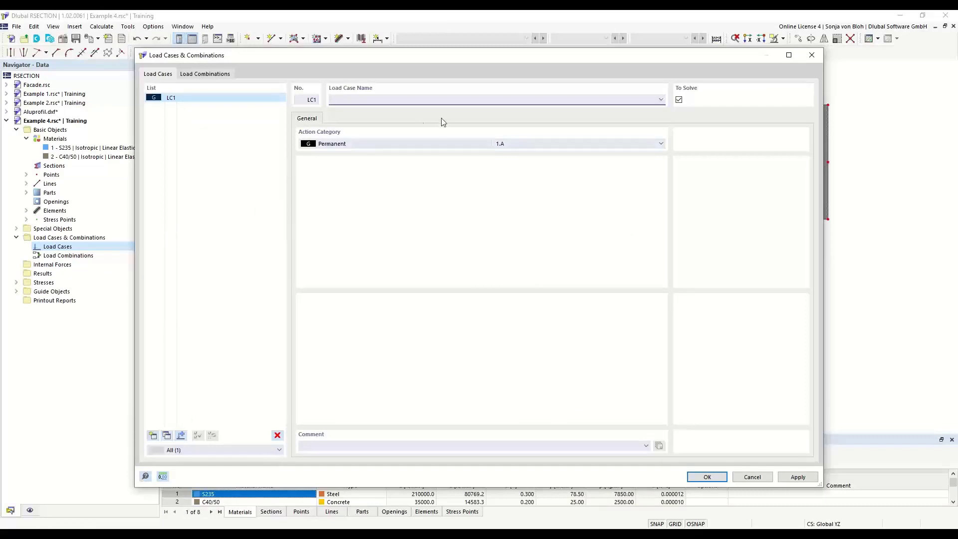
pyautogui.write('M')
pyautogui.click(708, 477)
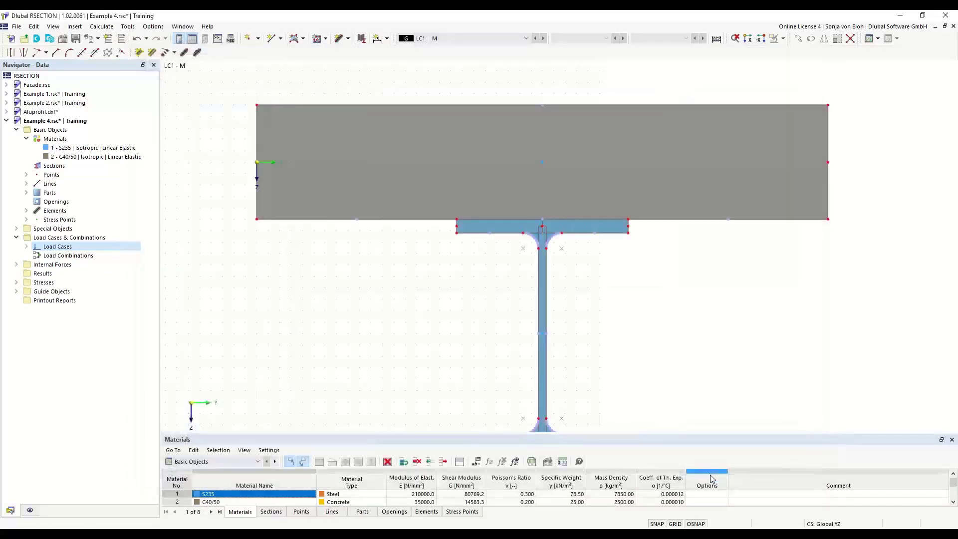
# - Add internal forces to load case LC1 with a bending moment My of 100 kNm
pyautogui.click(16, 264)
pyautogui.click(27, 274)
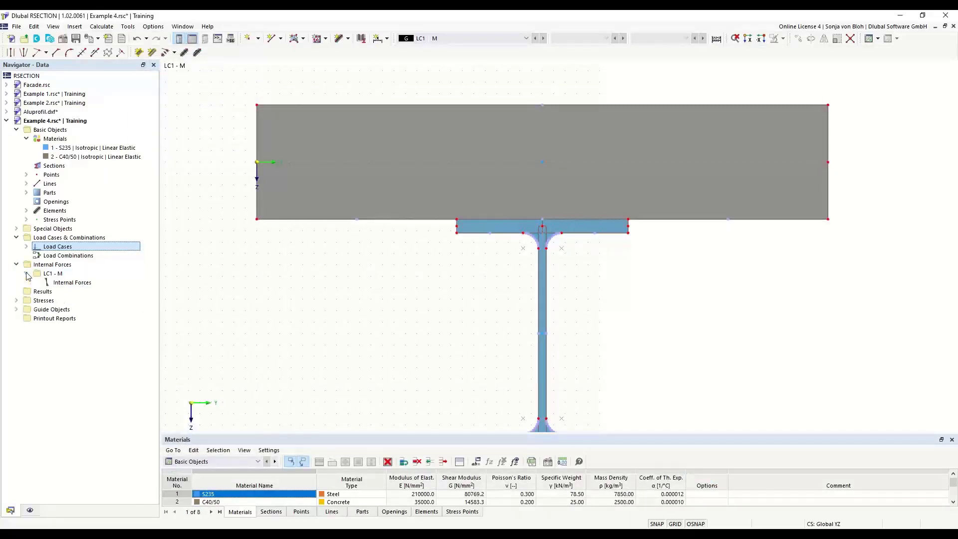
pyautogui.click(69, 282)
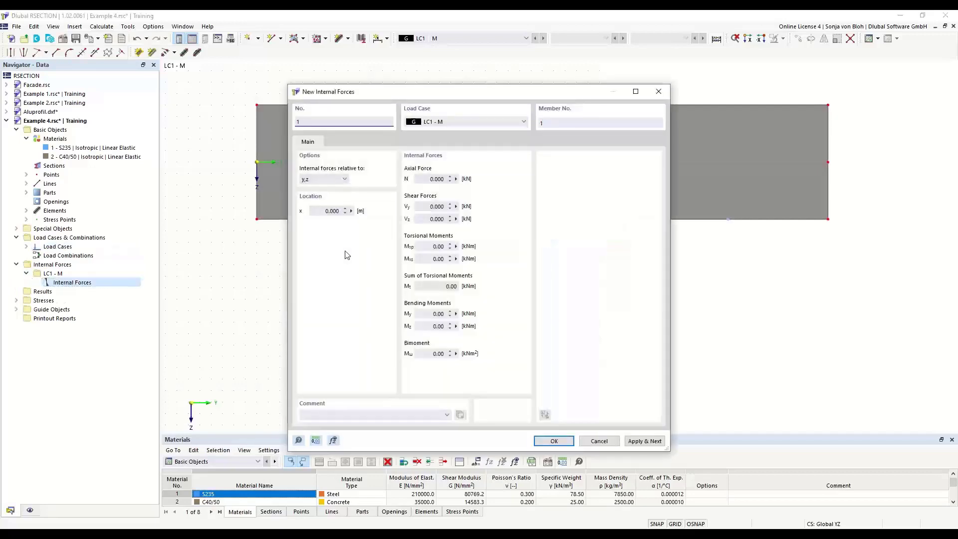
pyautogui.click(428, 316)
pyautogui.write('100')
pyautogui.click(554, 440)
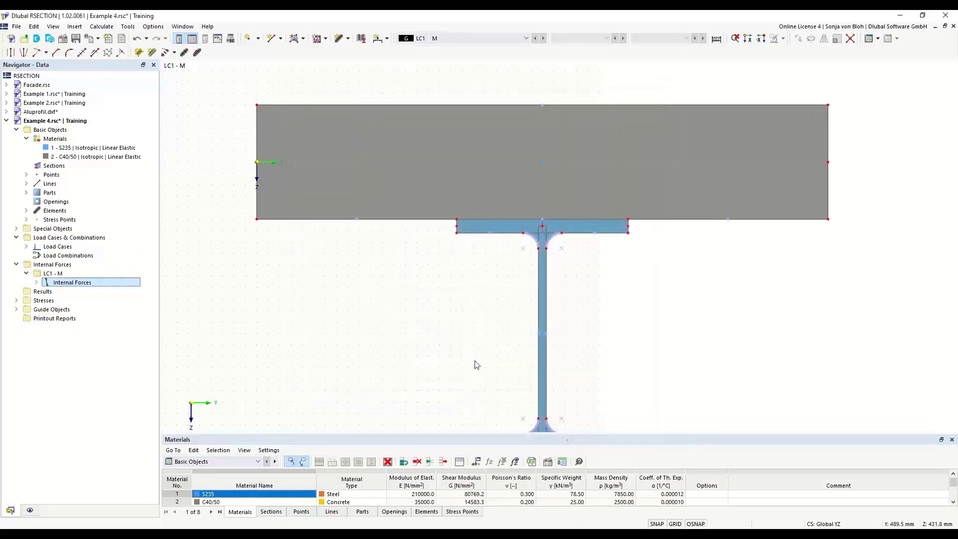
# - Calculate all results for the composite section and enlarge the section properties table for review
pyautogui.click(101, 26)
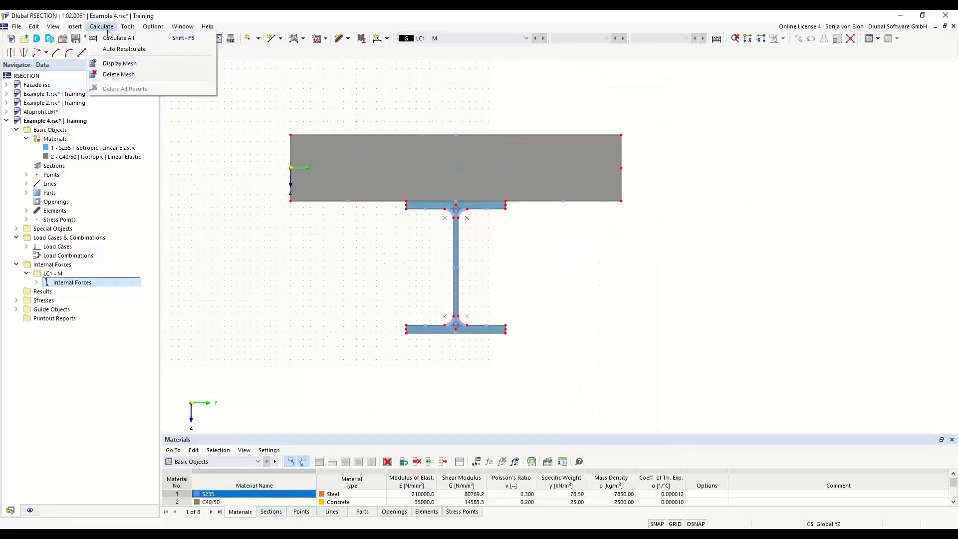
pyautogui.click(110, 39)
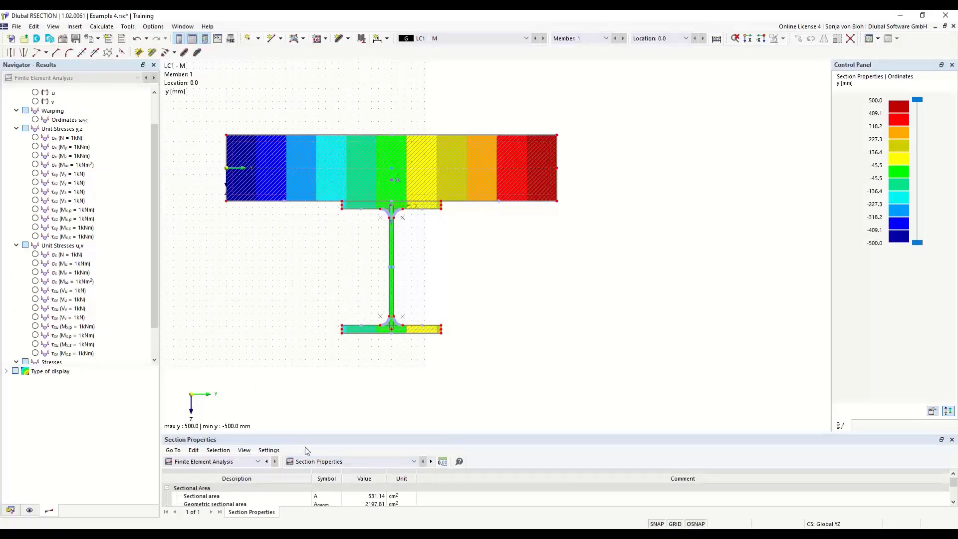
pyautogui.moveTo(308, 436); pyautogui.dragTo(327, 323)
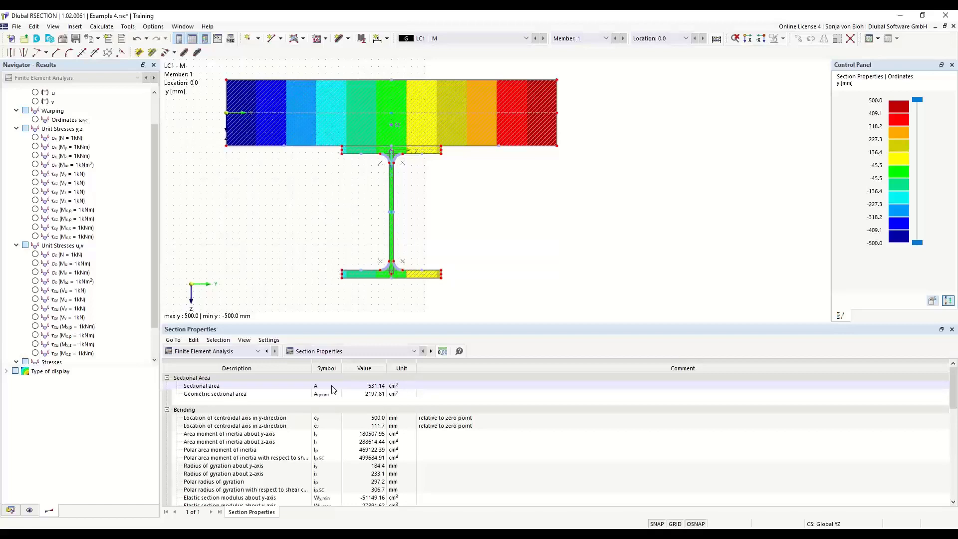
# - Return to the model data and save the Example 4 model
pyautogui.click(10, 509)
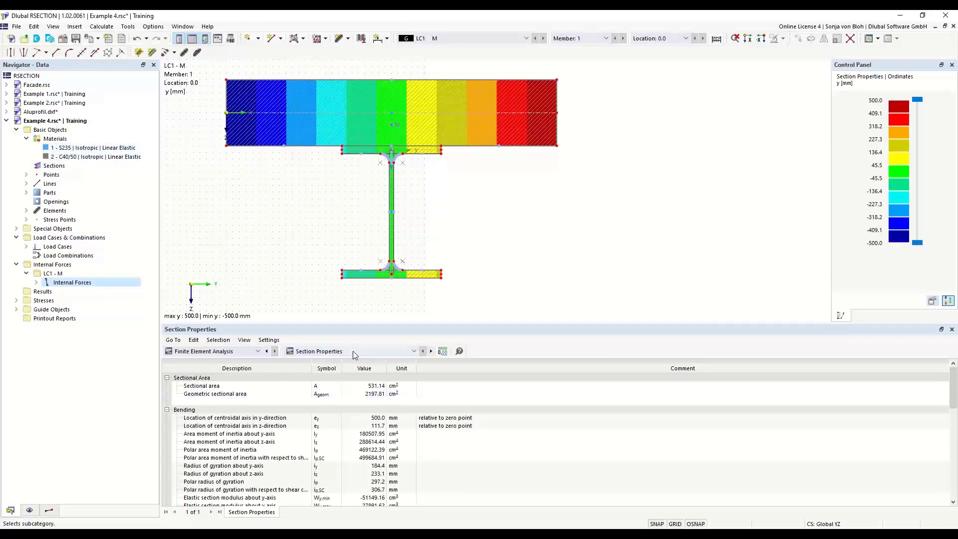
pyautogui.click(328, 394)
pyautogui.click(76, 39)
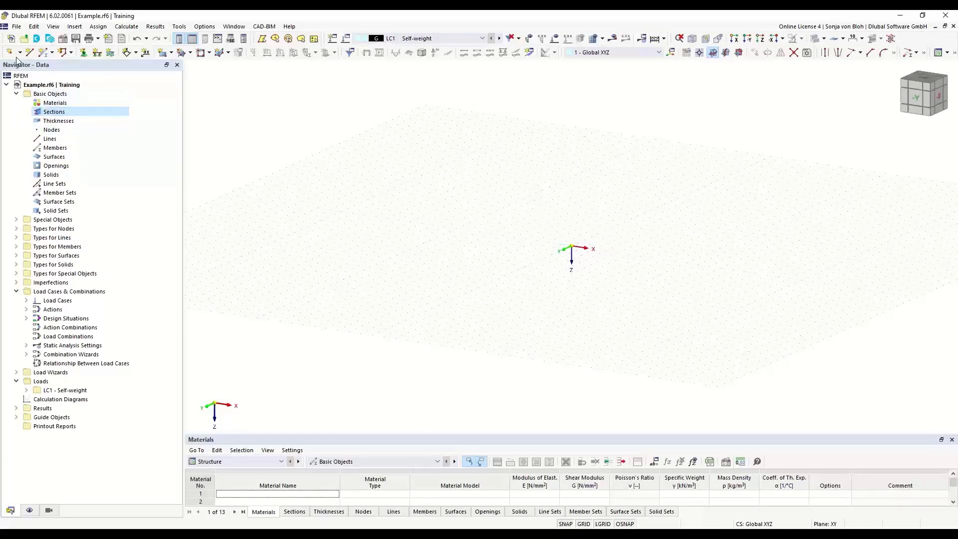
# - In RFEM, create a new section by importing Example 4.rsc from RSECTION
pyautogui.rightClick(63, 114)
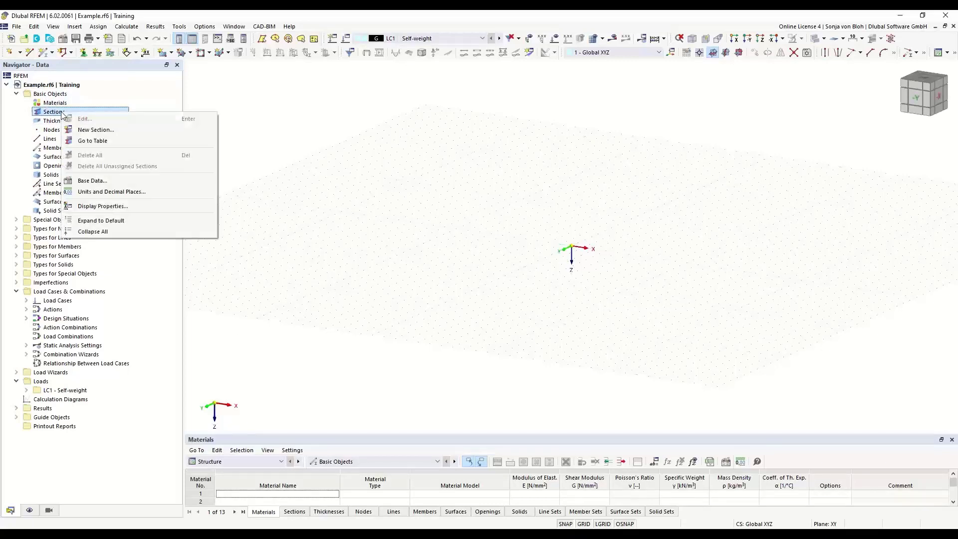
pyautogui.click(95, 130)
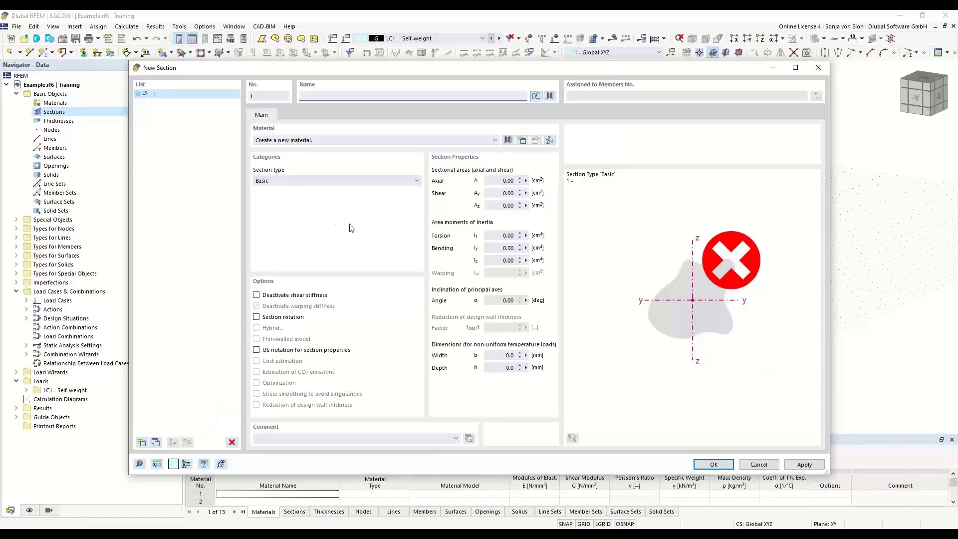
pyautogui.click(550, 96)
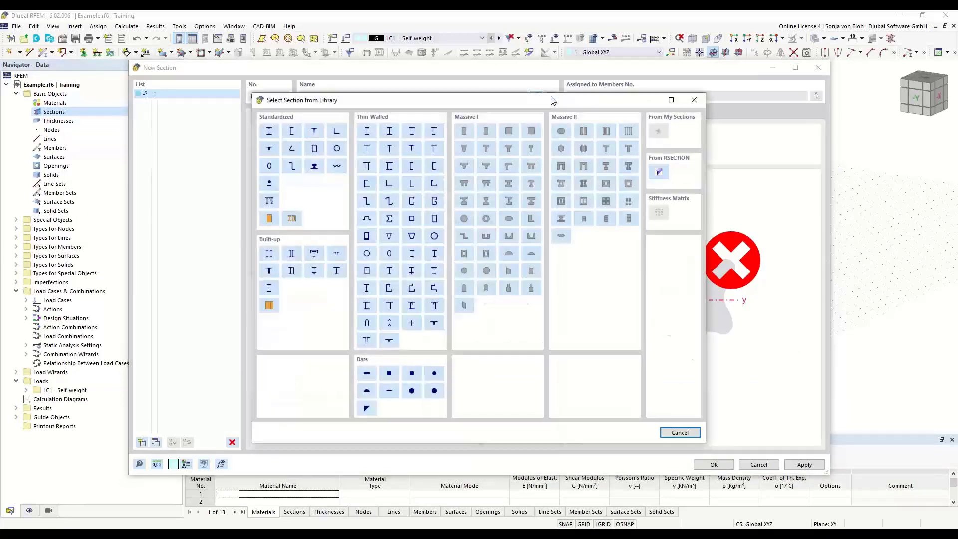
pyautogui.click(660, 174)
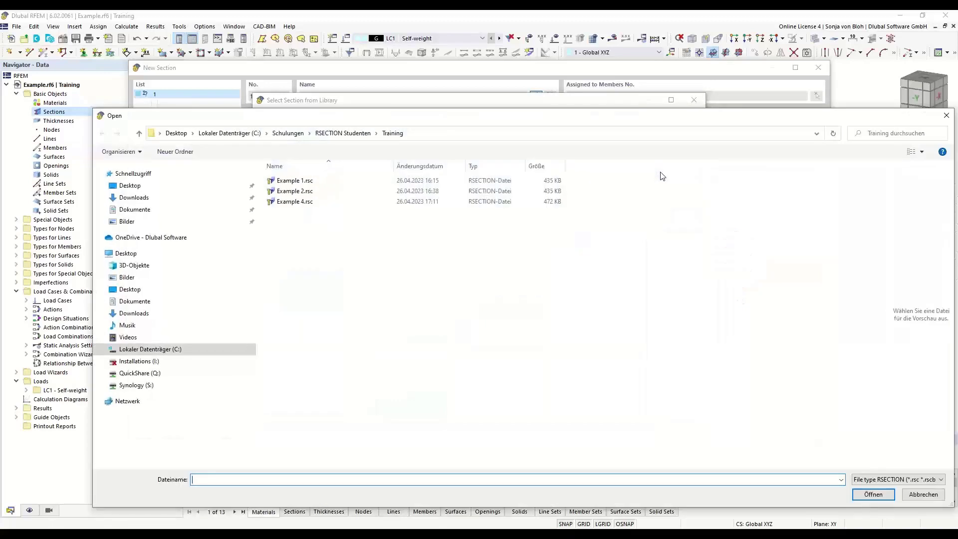
pyautogui.click(288, 202)
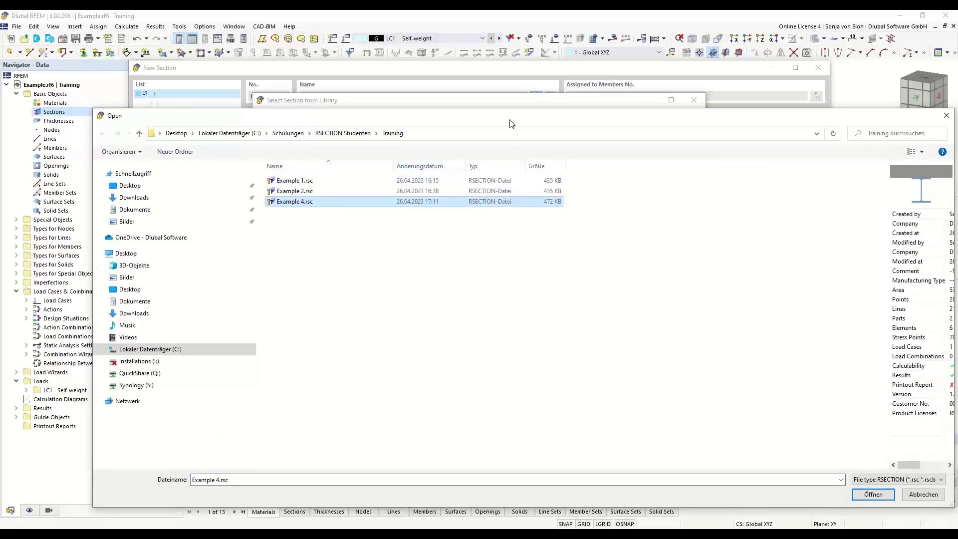
pyautogui.moveTo(511, 121); pyautogui.dragTo(422, 86)
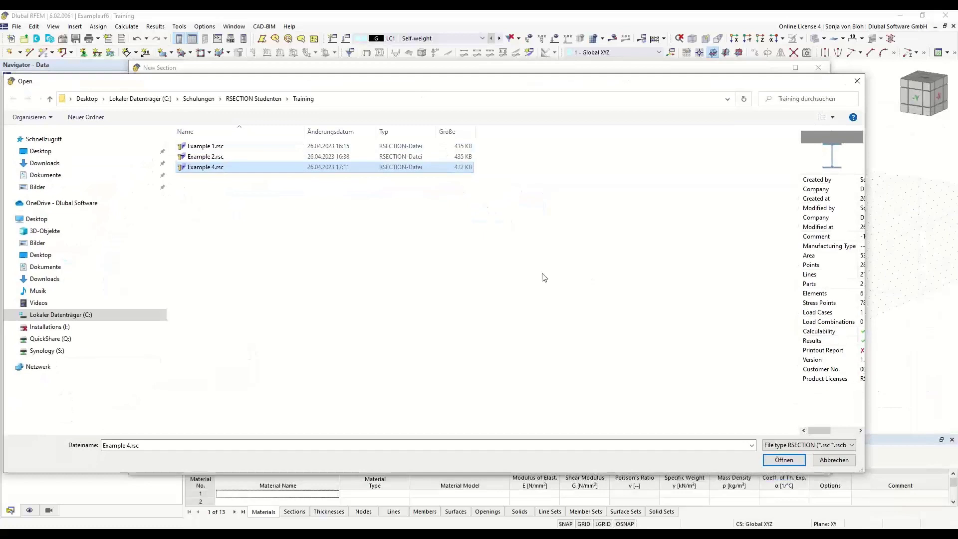
pyautogui.click(793, 460)
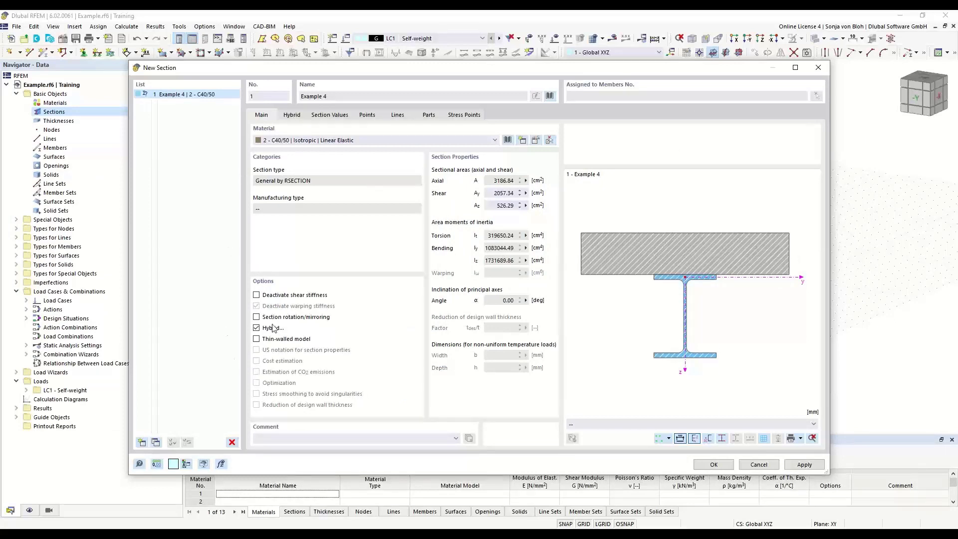
# - In the imported section's hybrid material assignment, set both Part 2 and Part 1 to C40/50
pyautogui.click(256, 328)
pyautogui.click(294, 116)
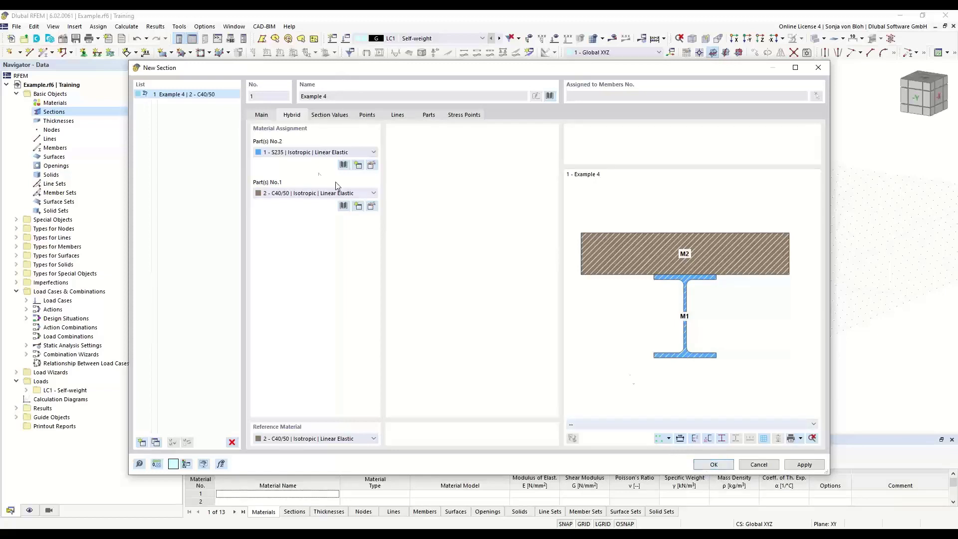
pyautogui.click(373, 153)
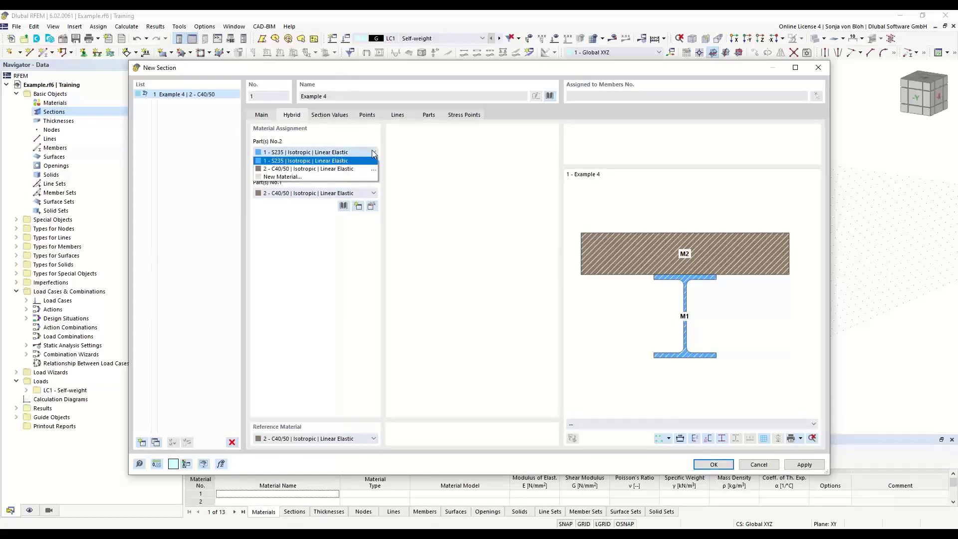
pyautogui.click(345, 161)
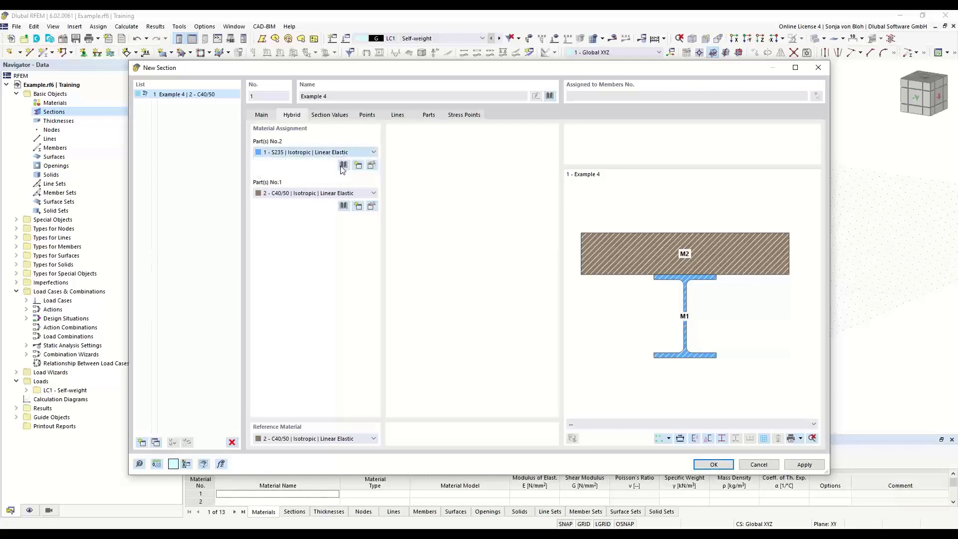
pyautogui.click(336, 194)
pyautogui.click(330, 200)
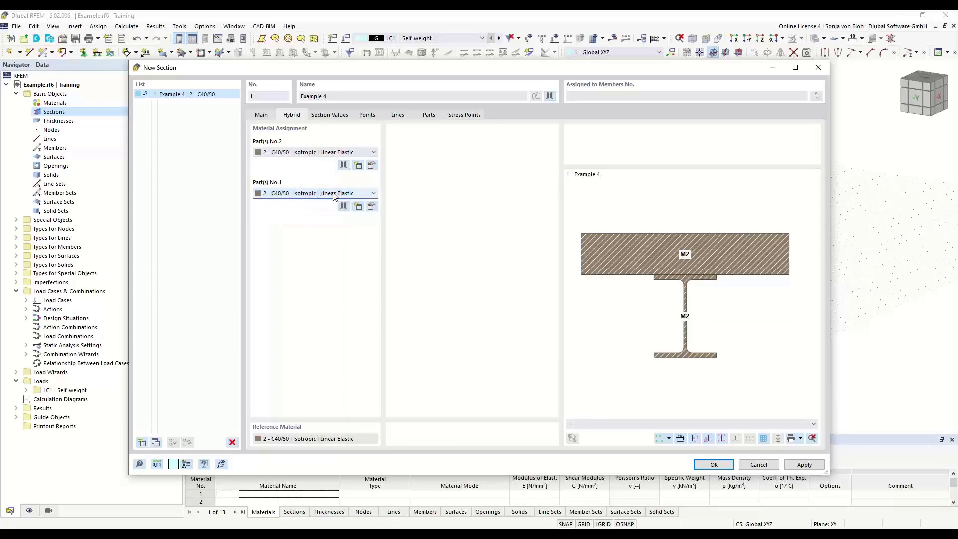
# - Create a new steel material S355N from the EN 10025-3:2004-11 library series, starting from Part 1's material
pyautogui.click(371, 206)
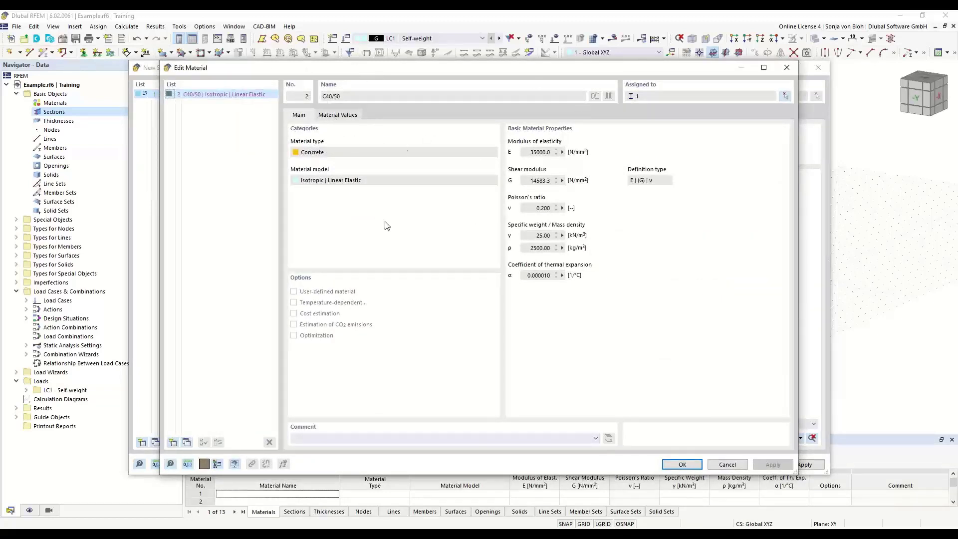
pyautogui.click(173, 442)
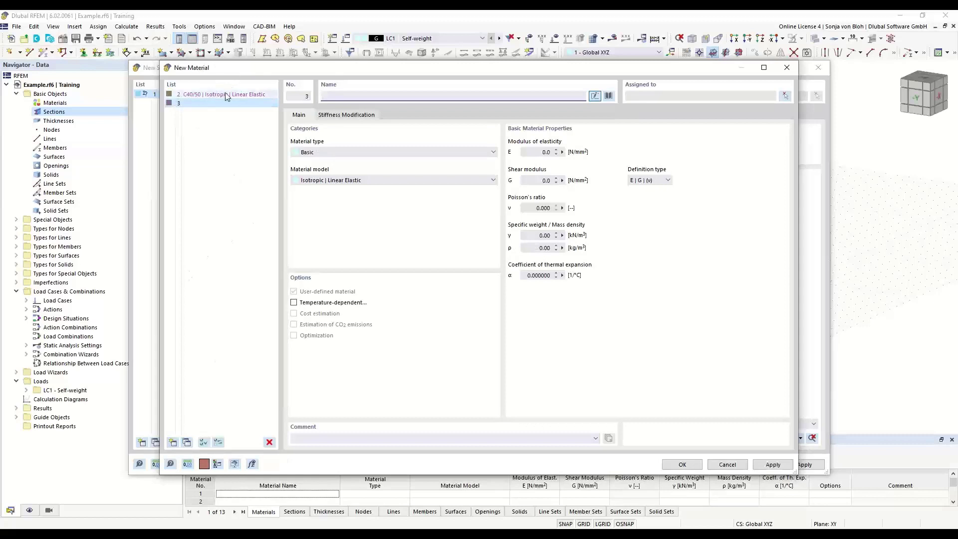
pyautogui.click(609, 96)
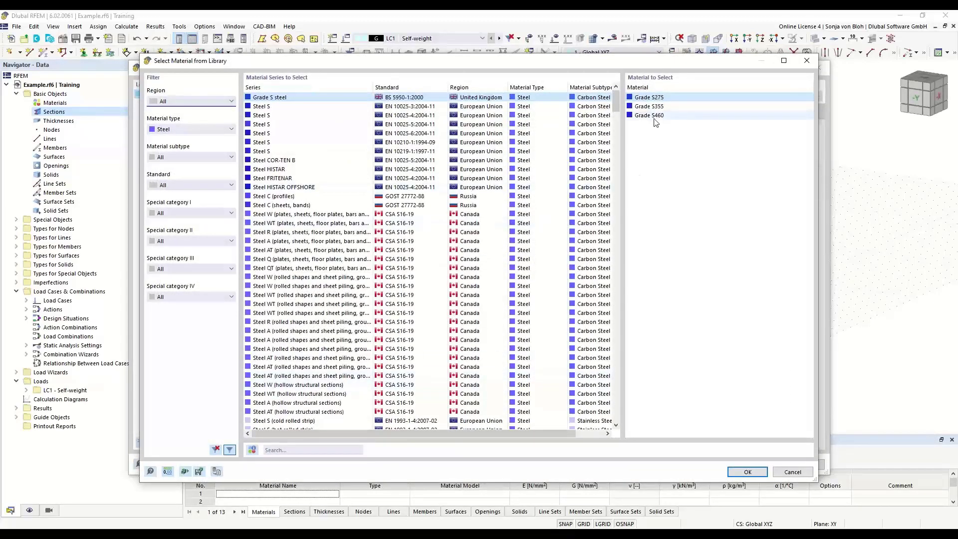
pyautogui.click(281, 450)
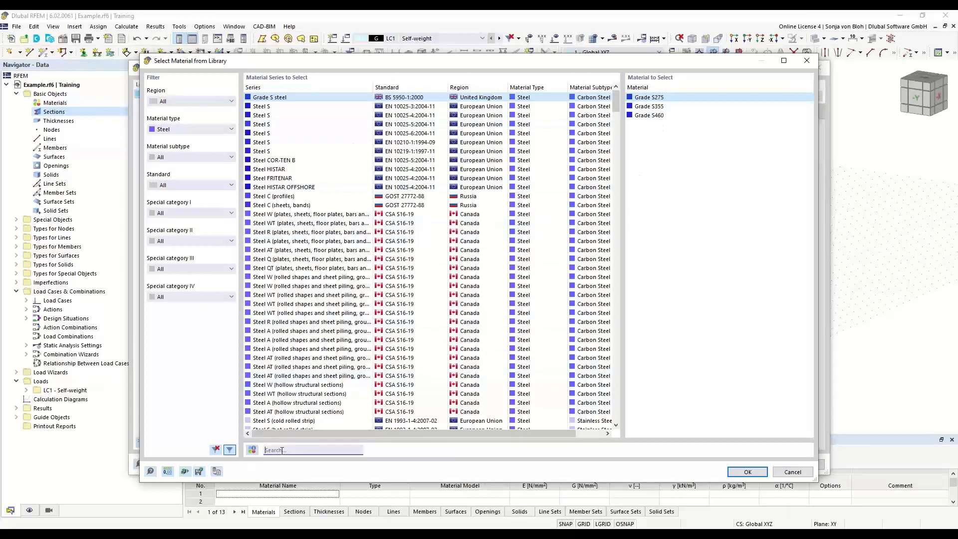
pyautogui.write('S355')
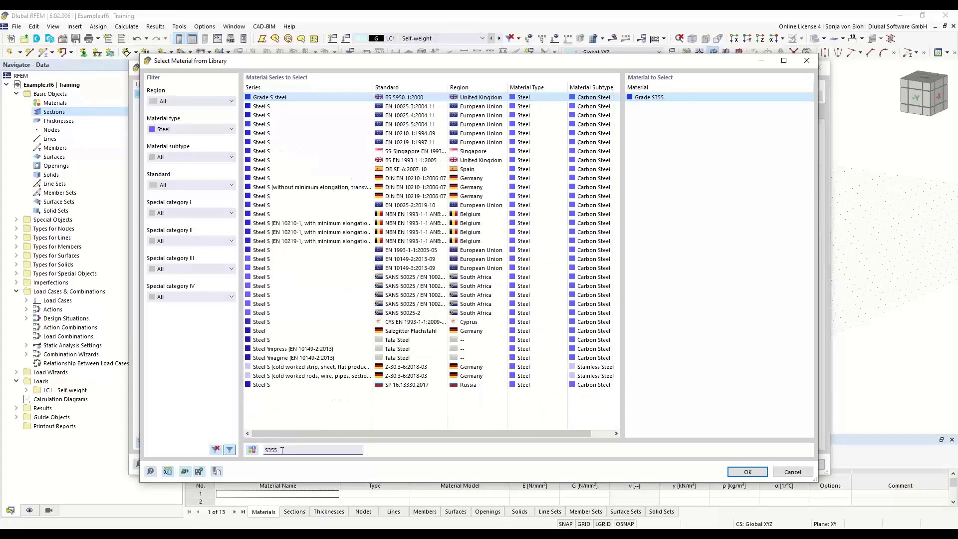
pyautogui.click(412, 107)
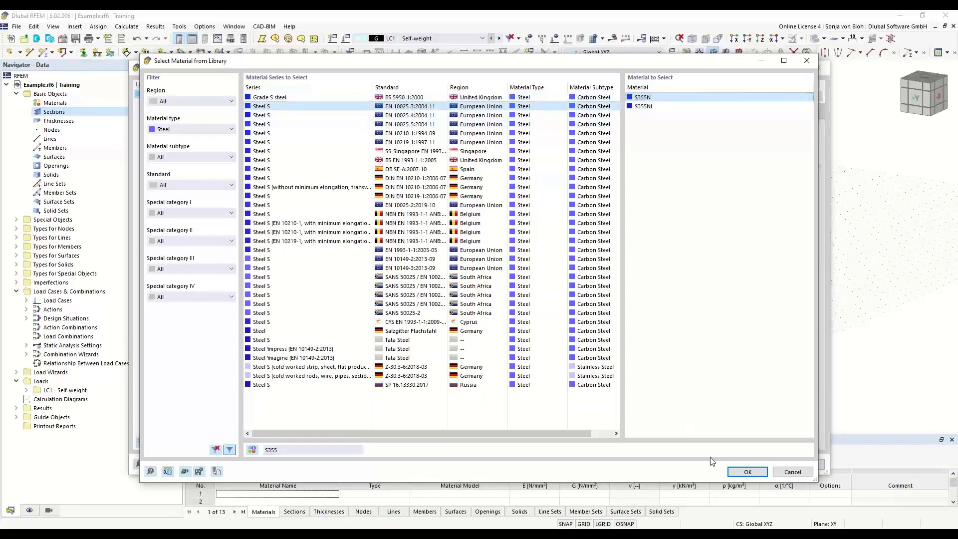
pyautogui.click(747, 472)
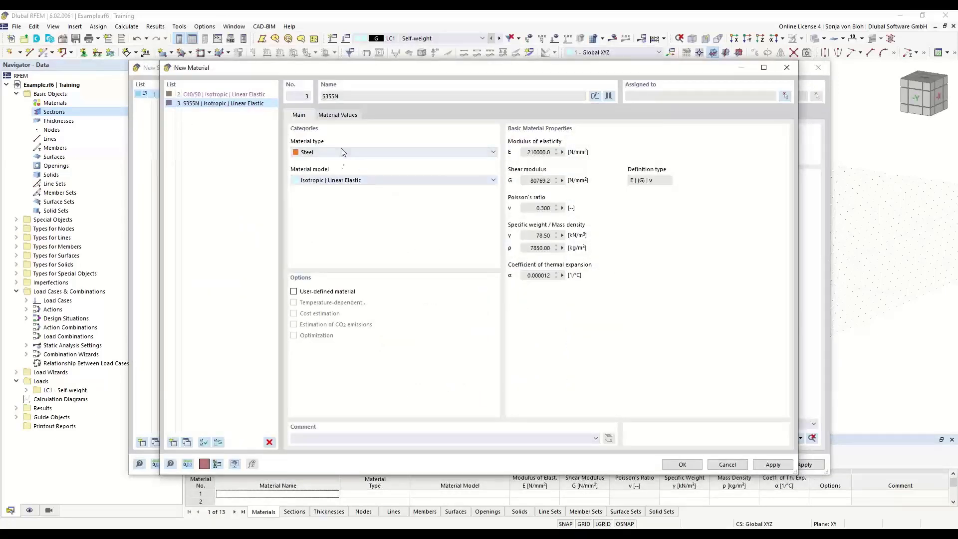
pyautogui.click(688, 464)
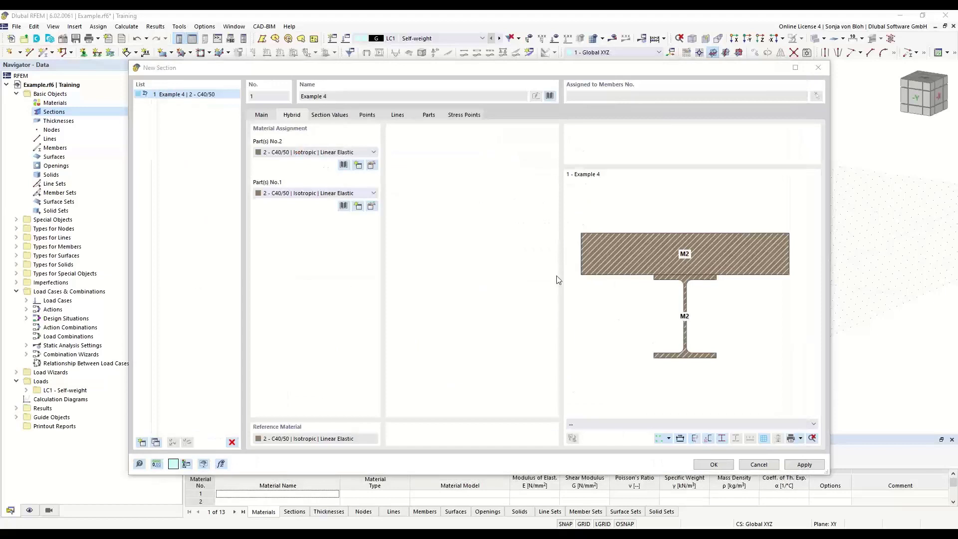
# - Assign the S355N material to Part 1 and Part 2 of the hybrid section
pyautogui.click(373, 193)
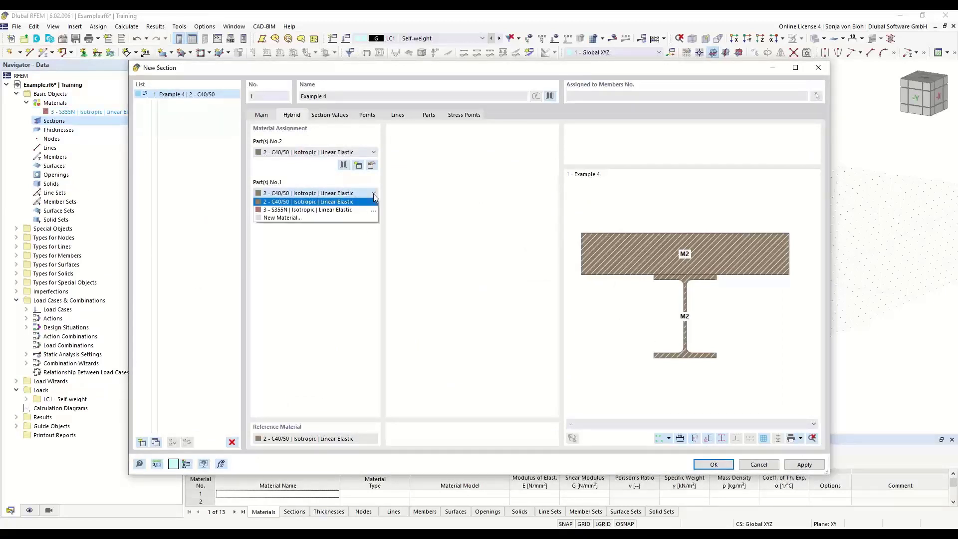
pyautogui.click(343, 210)
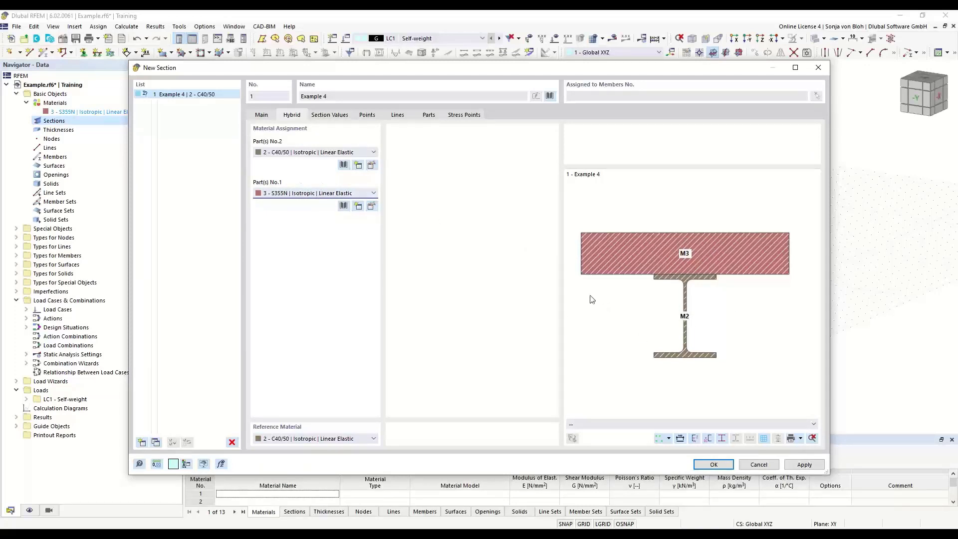
pyautogui.click(374, 153)
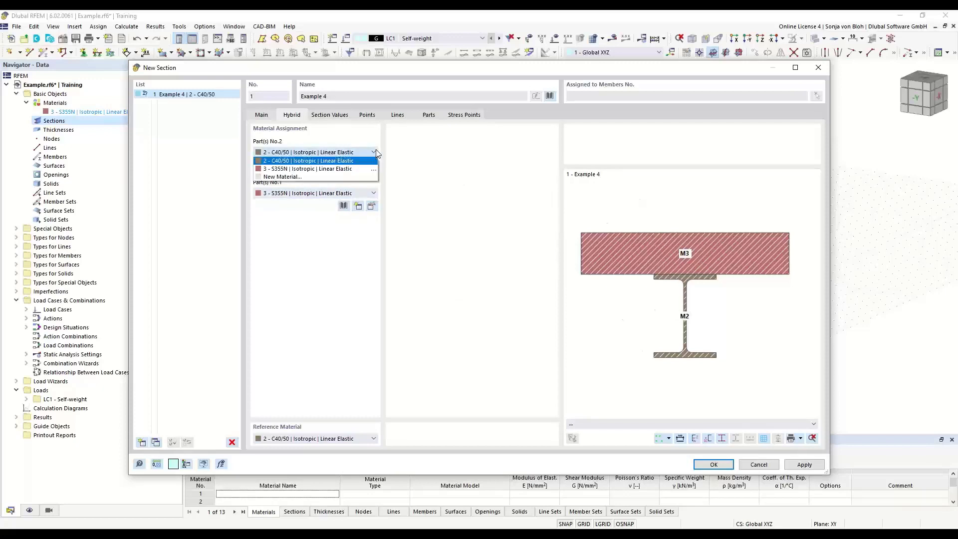
pyautogui.click(333, 169)
# - Create a new material for Part 1, choosing Grade S355 steel from the material library
pyautogui.click(364, 193)
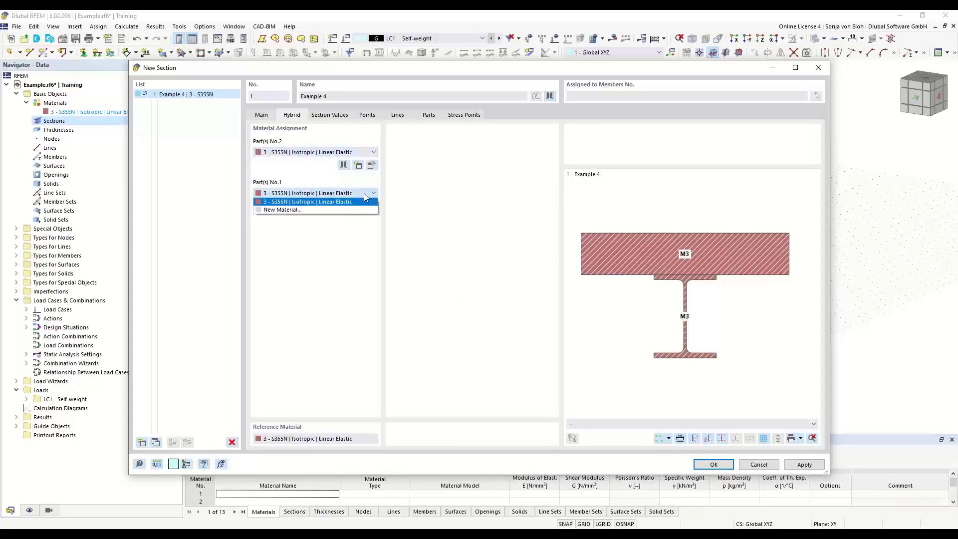
pyautogui.click(305, 211)
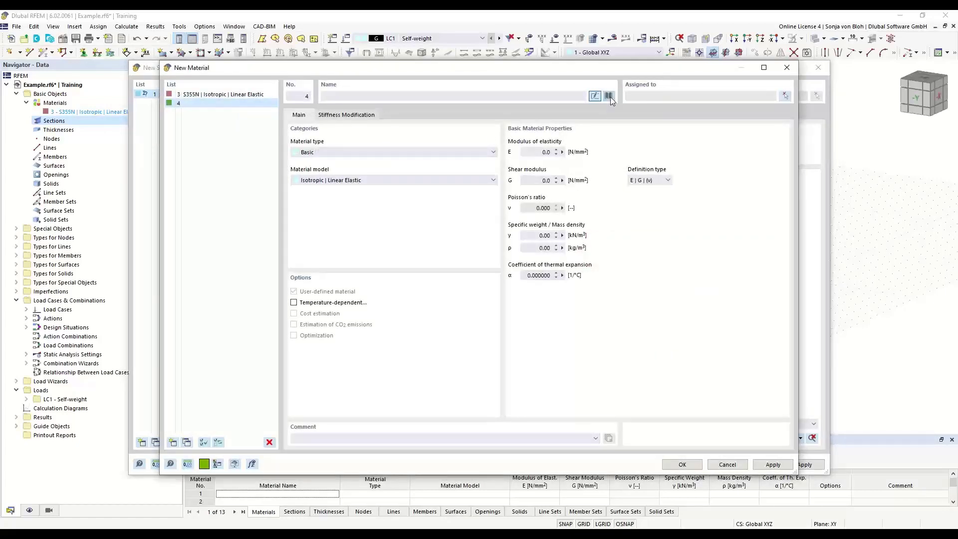
pyautogui.click(609, 97)
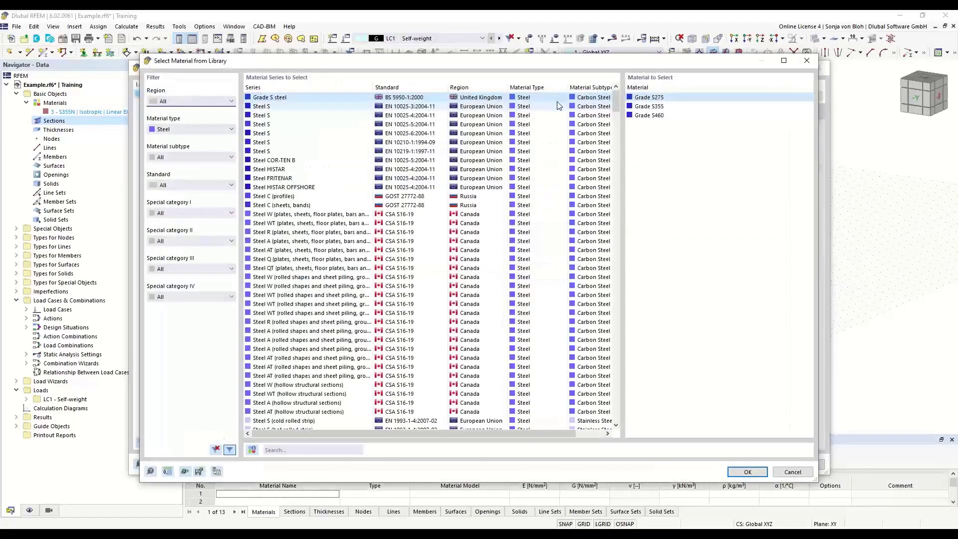
pyautogui.doubleClick(642, 106)
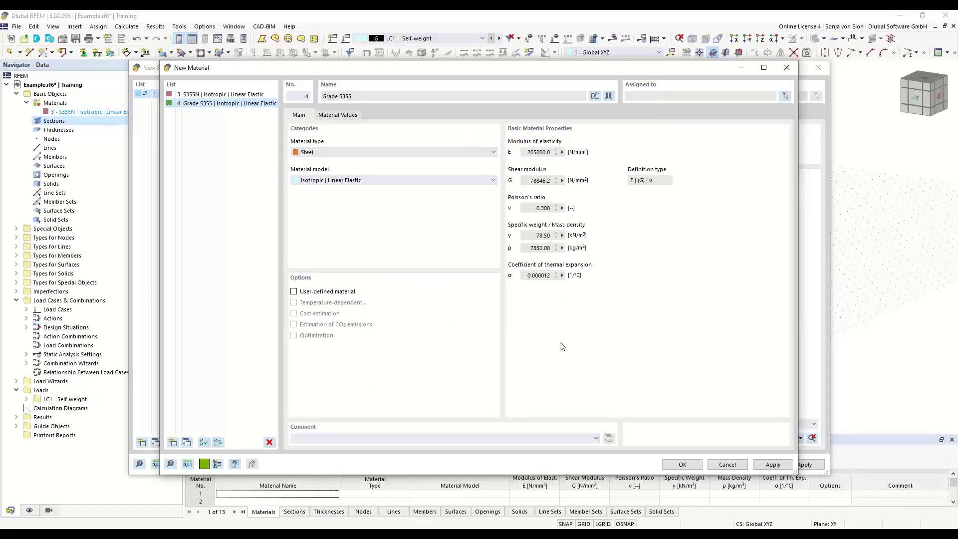
pyautogui.click(683, 464)
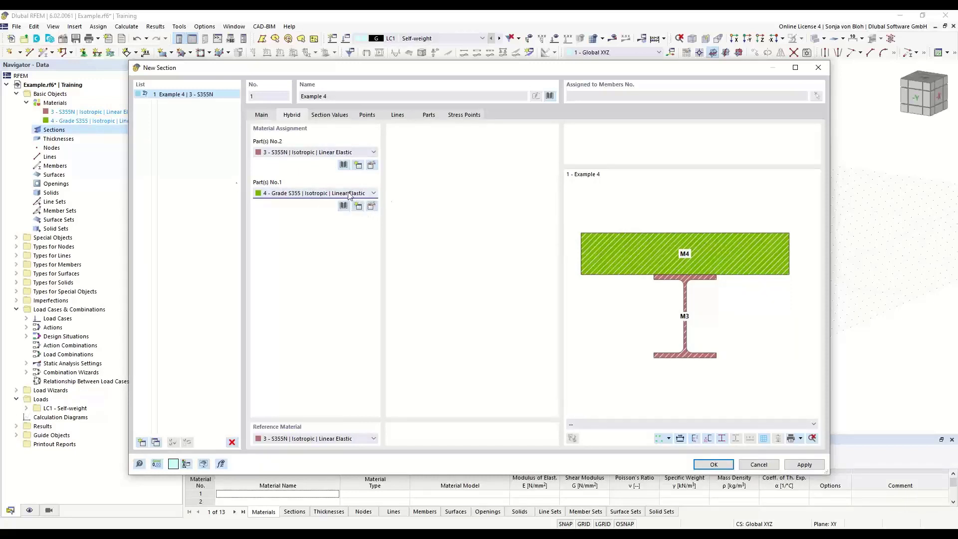
# - Replace Part 1's material with concrete C35/45 from the material library and accept the new section
pyautogui.click(371, 207)
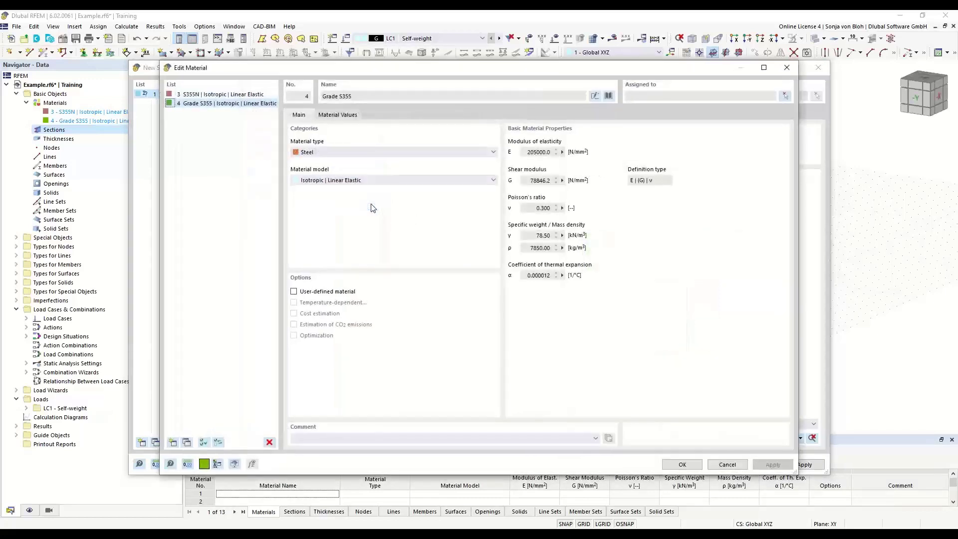
pyautogui.click(608, 96)
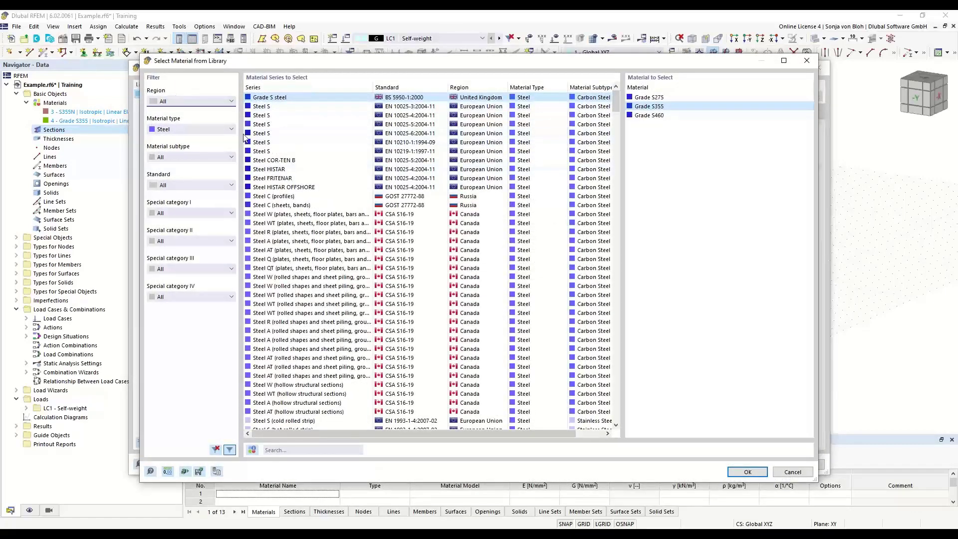
pyautogui.click(226, 128)
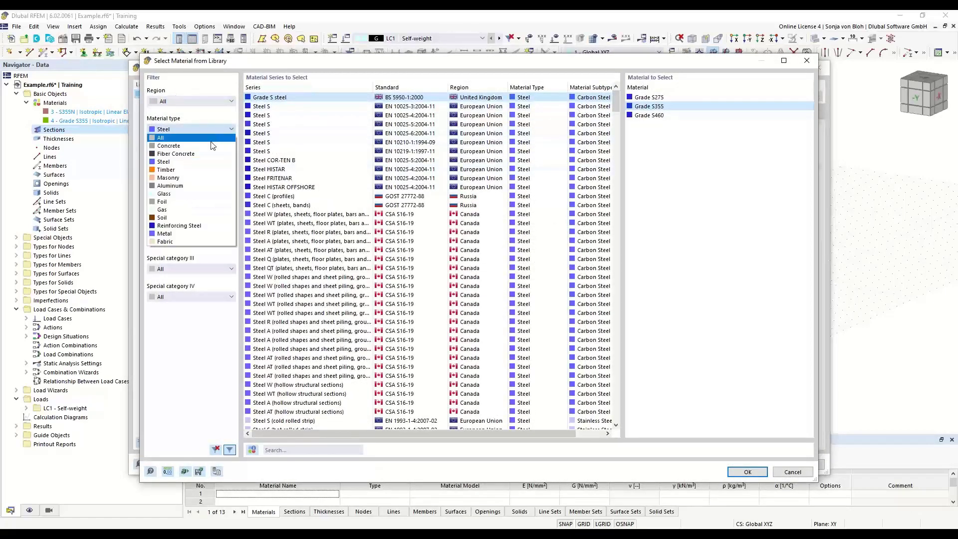
pyautogui.click(212, 145)
pyautogui.click(641, 144)
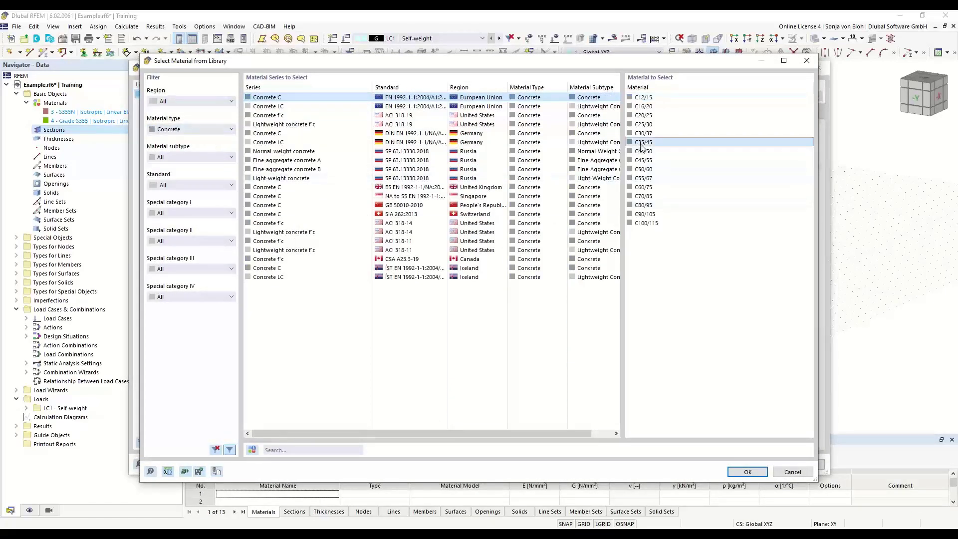
pyautogui.click(747, 472)
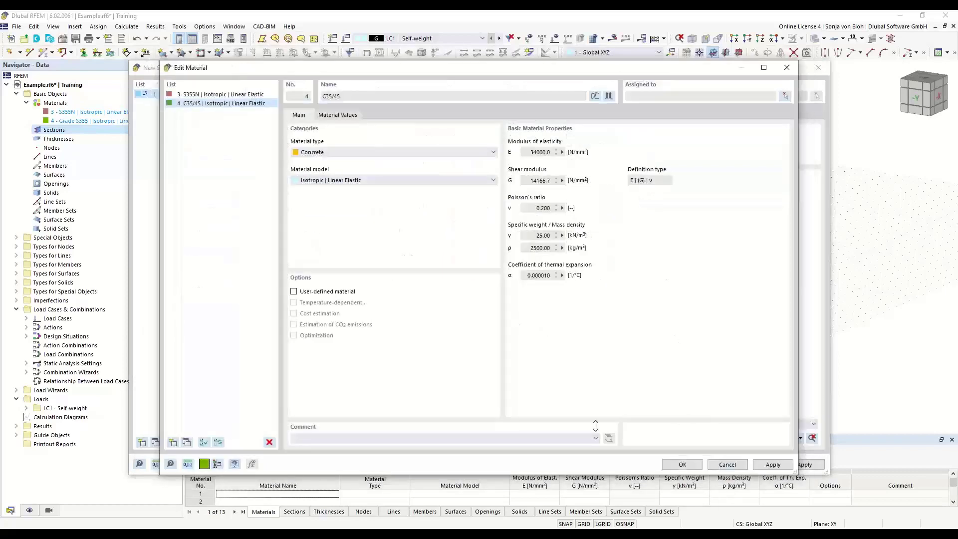
pyautogui.click(682, 464)
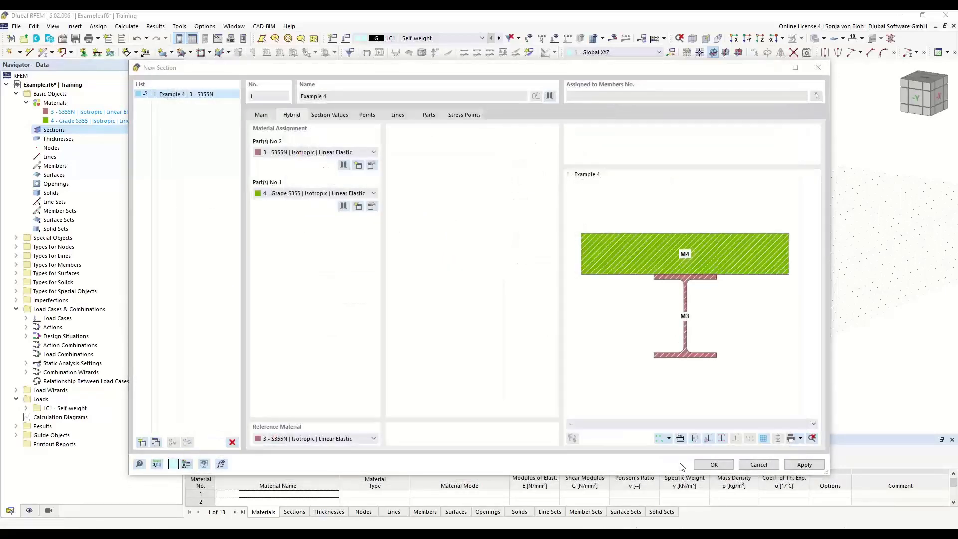
pyautogui.click(715, 464)
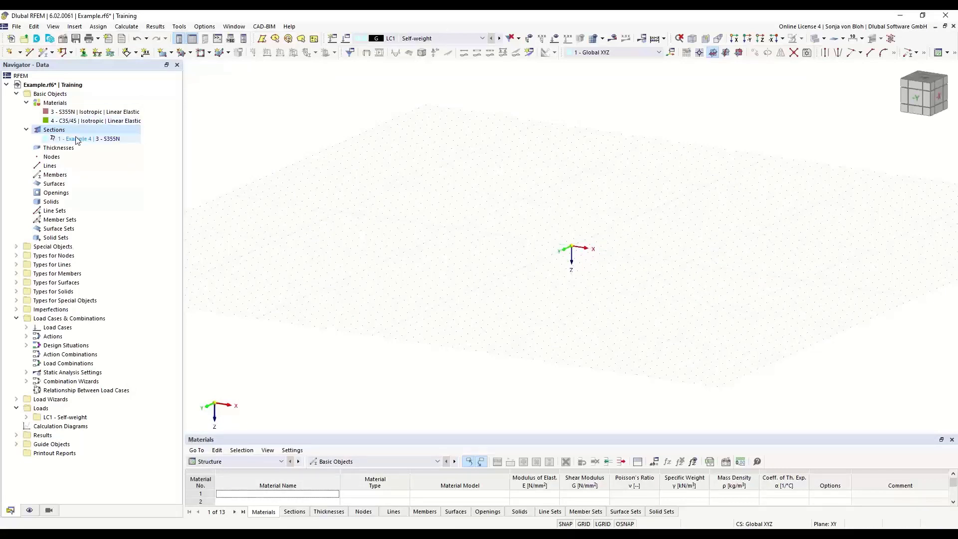
# - Draw a single beam member from the origin along the X axis using the uniform Example 4 section
pyautogui.click(44, 53)
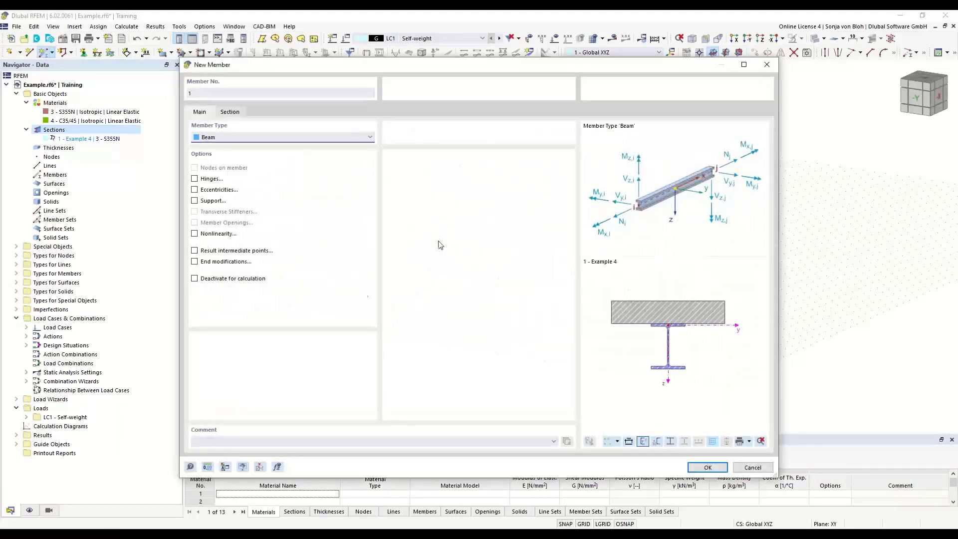
pyautogui.click(228, 109)
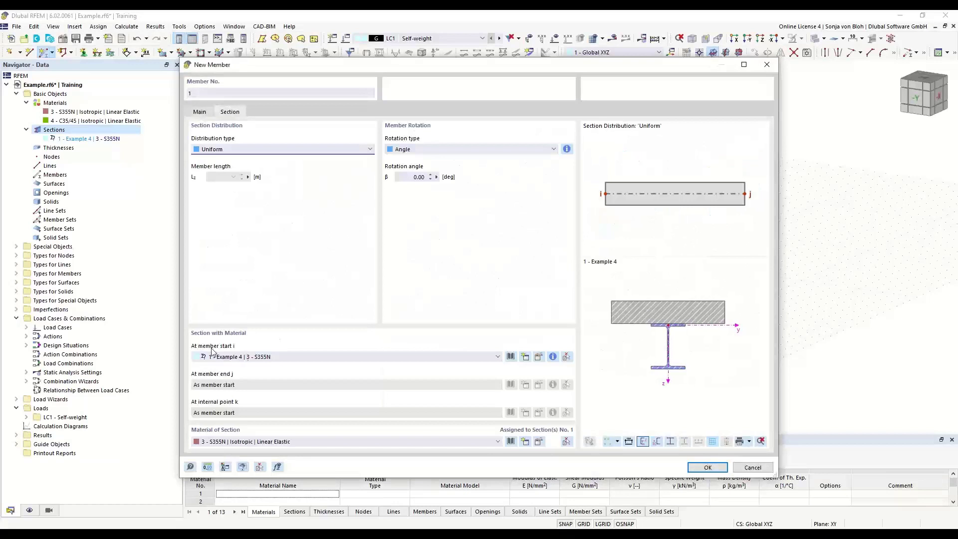
pyautogui.click(707, 467)
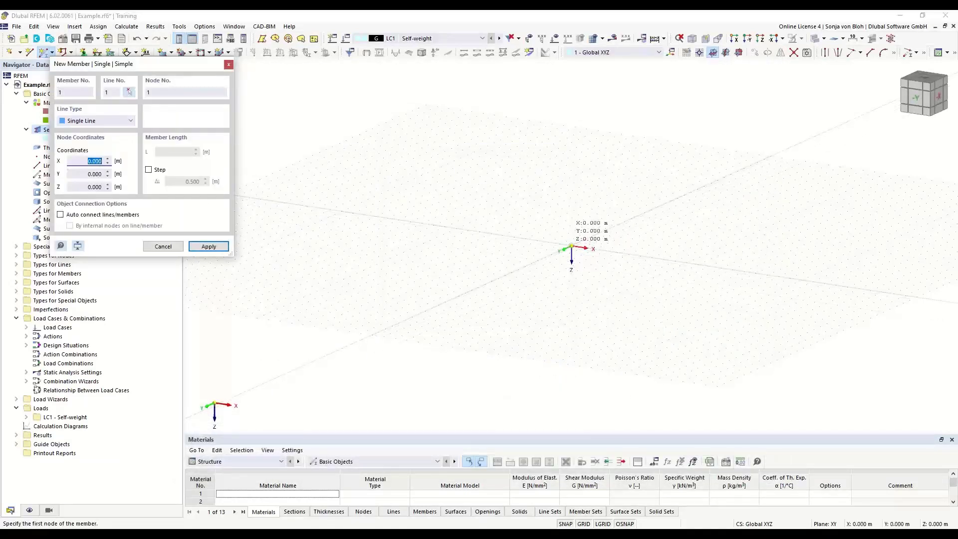
pyautogui.click(582, 247)
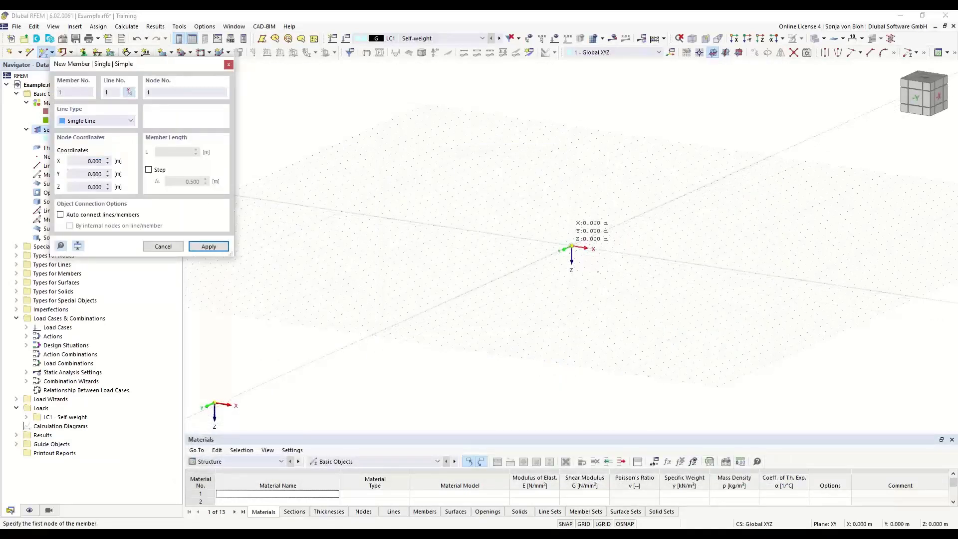
pyautogui.click(618, 256)
pyautogui.scroll(3, 625, 254)
pyautogui.scroll(4, 626, 254)
pyautogui.press('Escape')
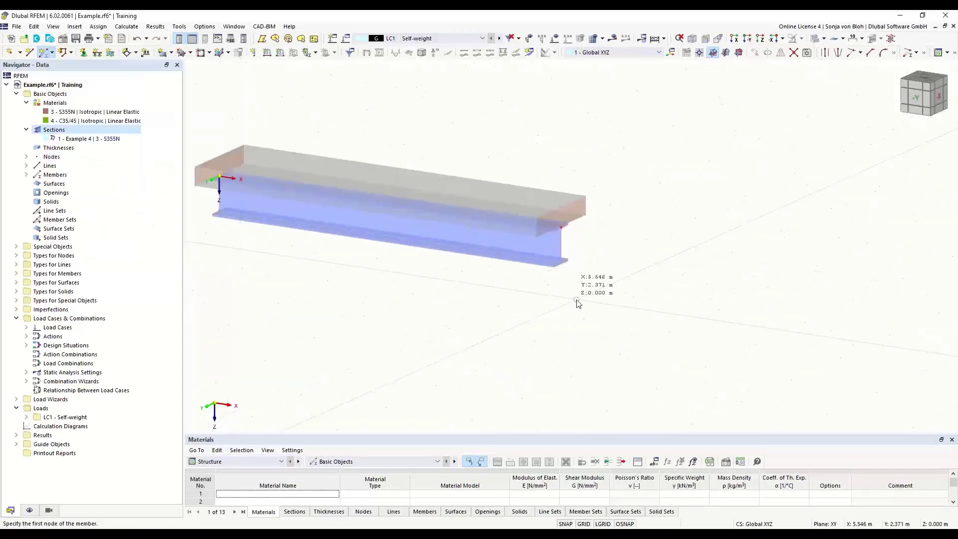
pyautogui.keyDown('ctrl'); pyautogui.moveTo(612, 341); pyautogui.dragTo(547, 339, button='middle'); pyautogui.keyUp('ctrl')
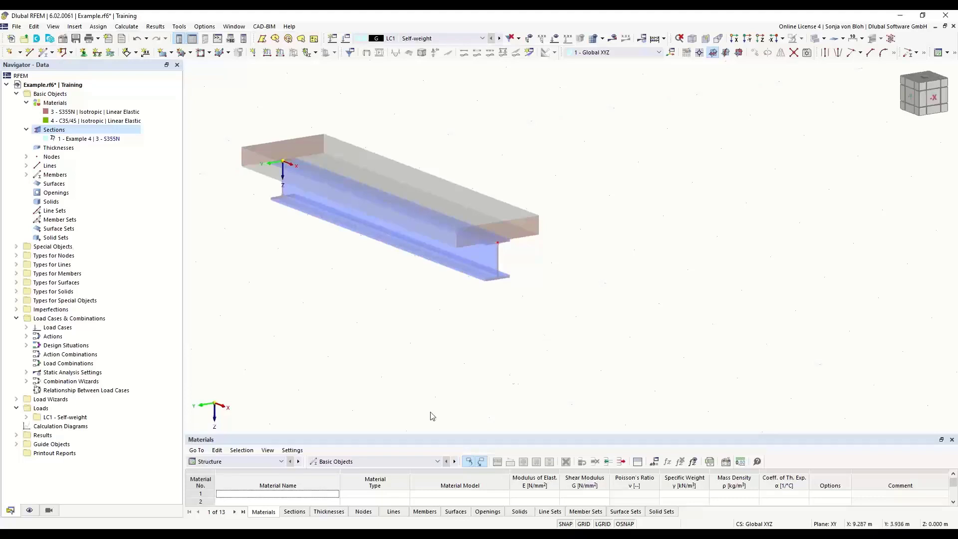
# - Switch to the Dlubal website in Chrome and open its Knowledge Base and Frequently Asked Questions (FAQ) pages
pyautogui.click(117, 525)
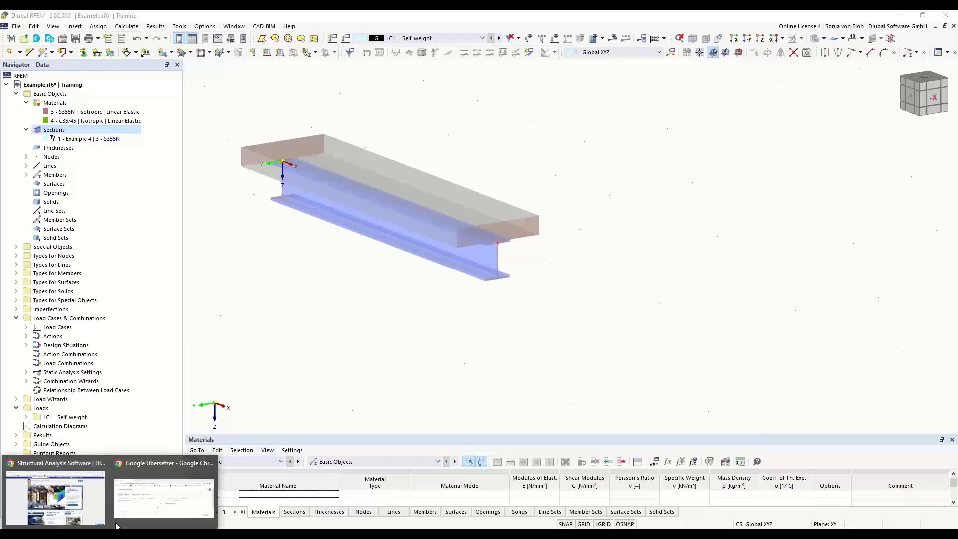
pyautogui.click(59, 488)
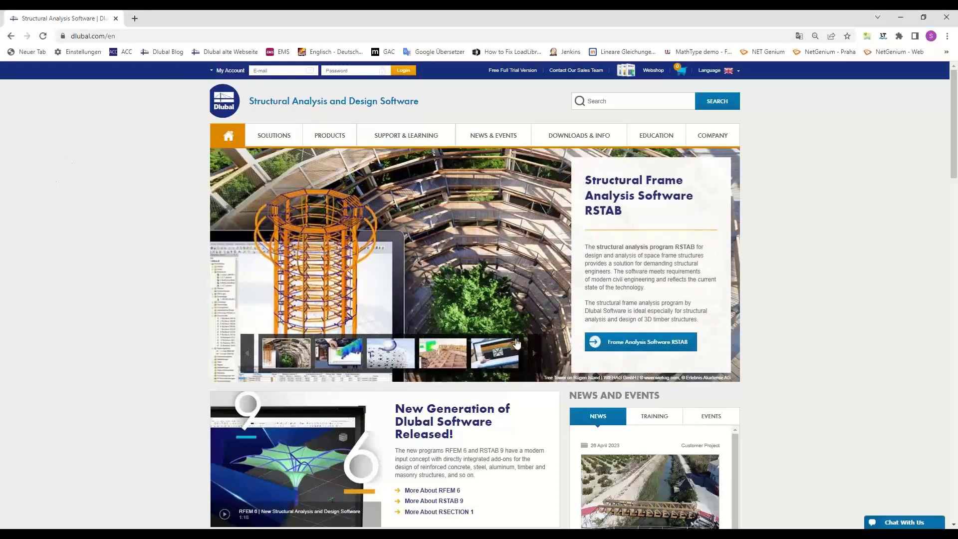
pyautogui.moveTo(655, 141)
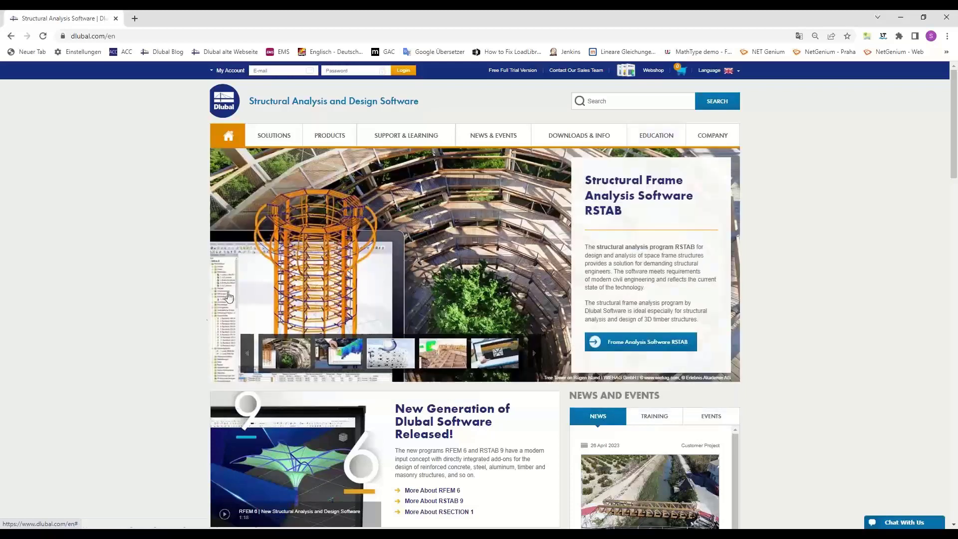
pyautogui.moveTo(717, 138)
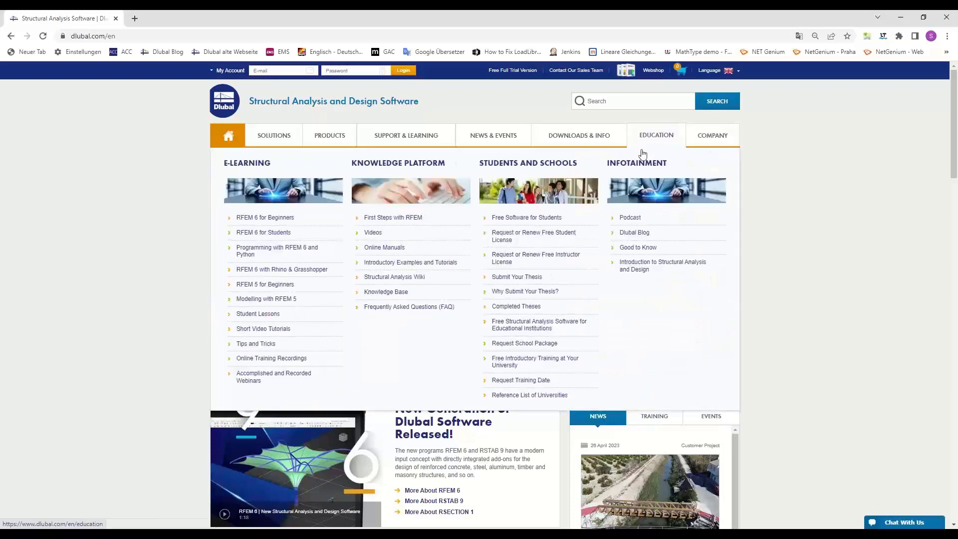
pyautogui.click(399, 294)
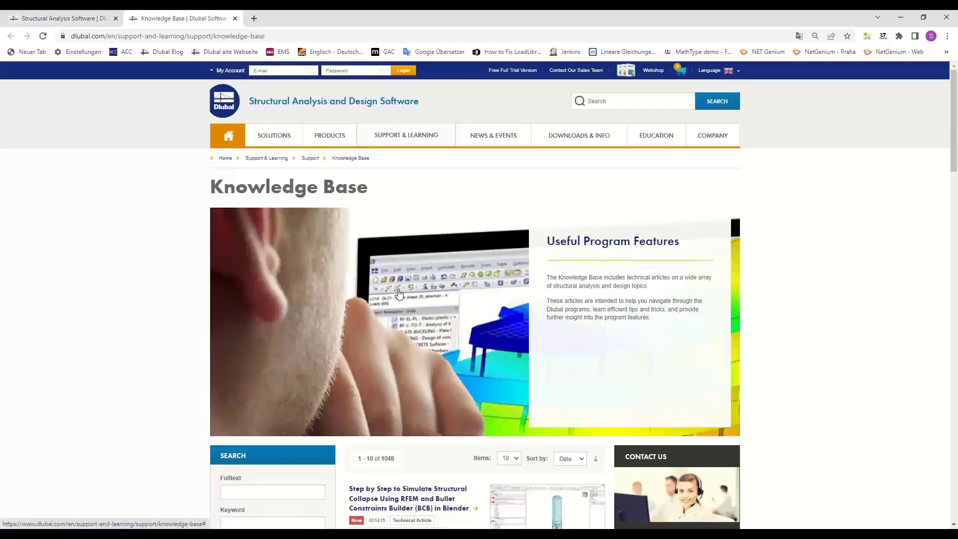
pyautogui.moveTo(420, 142)
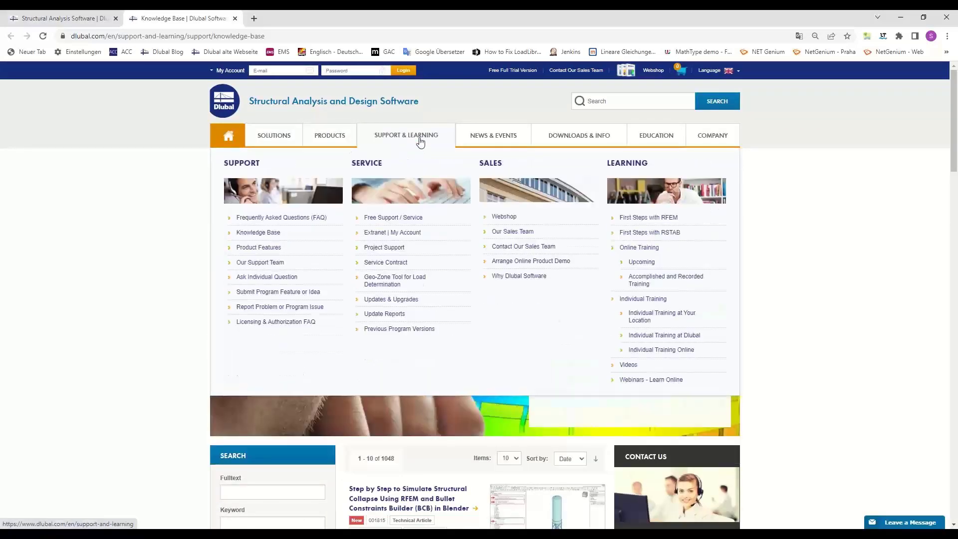
pyautogui.click(279, 223)
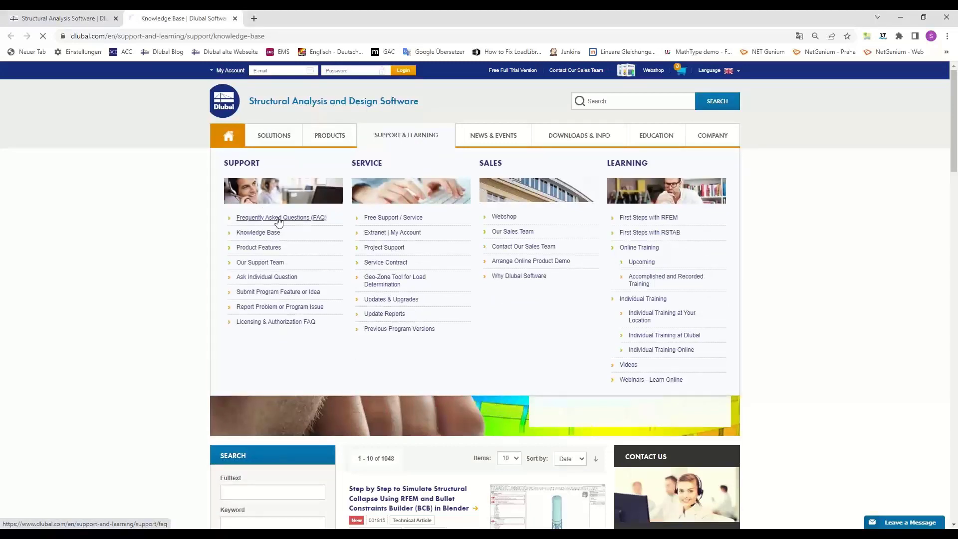